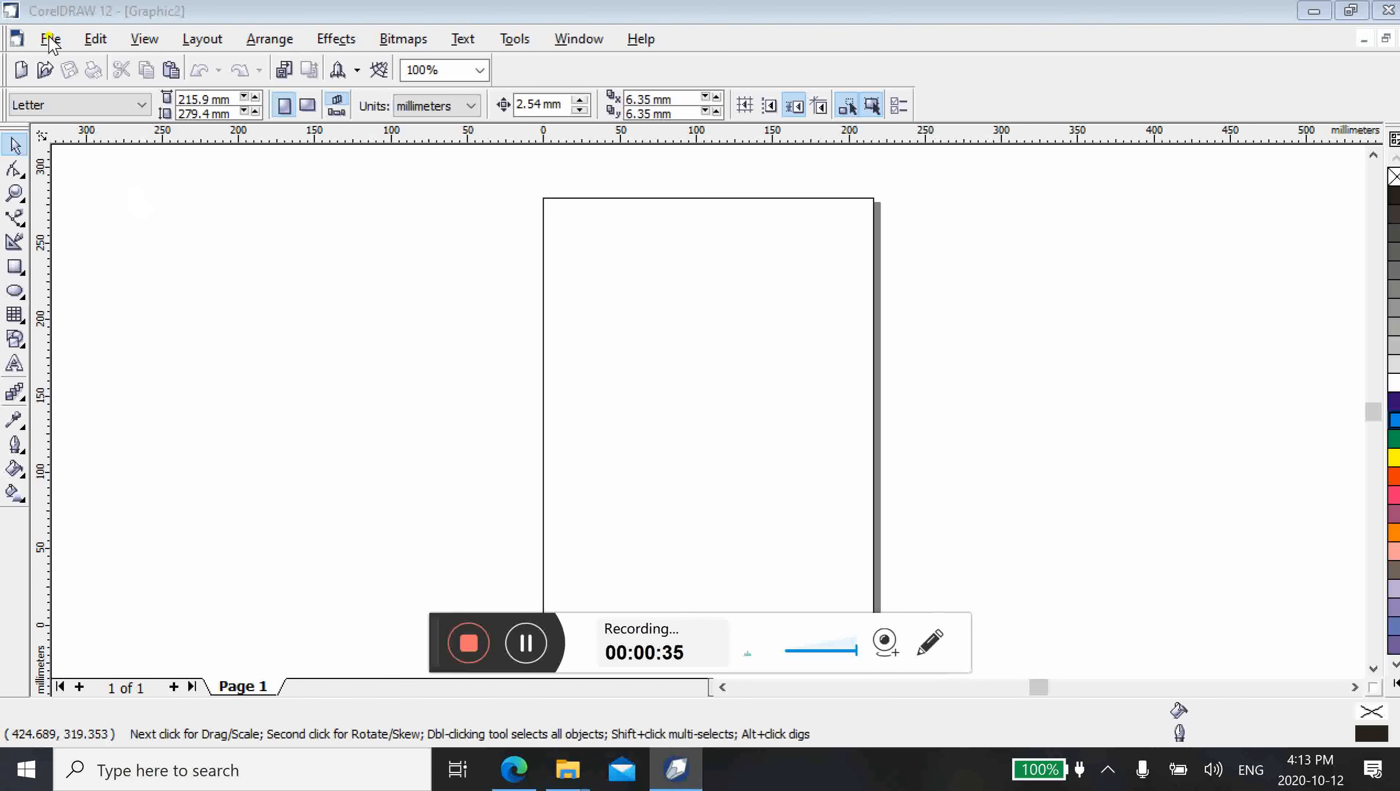
left_click(50, 40)
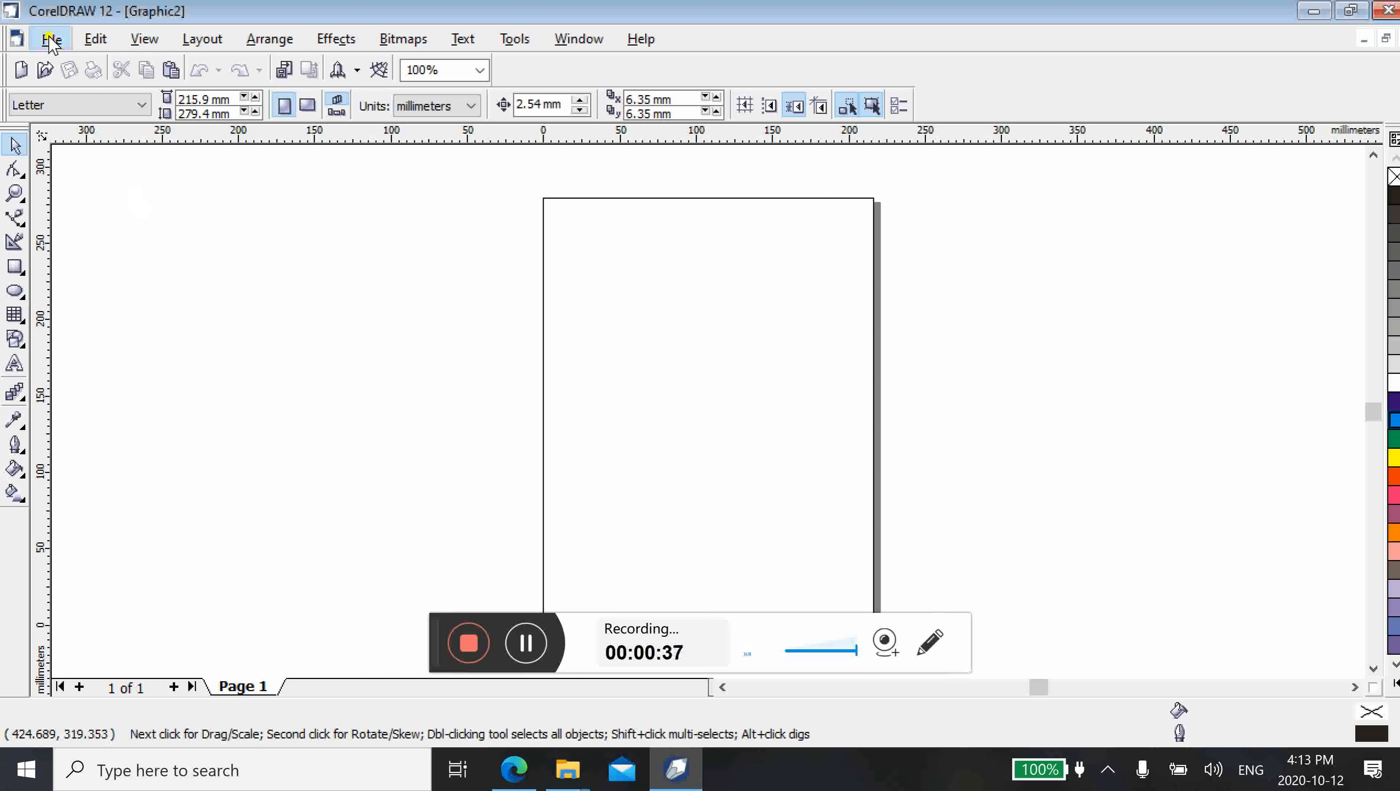
left_click(50, 40)
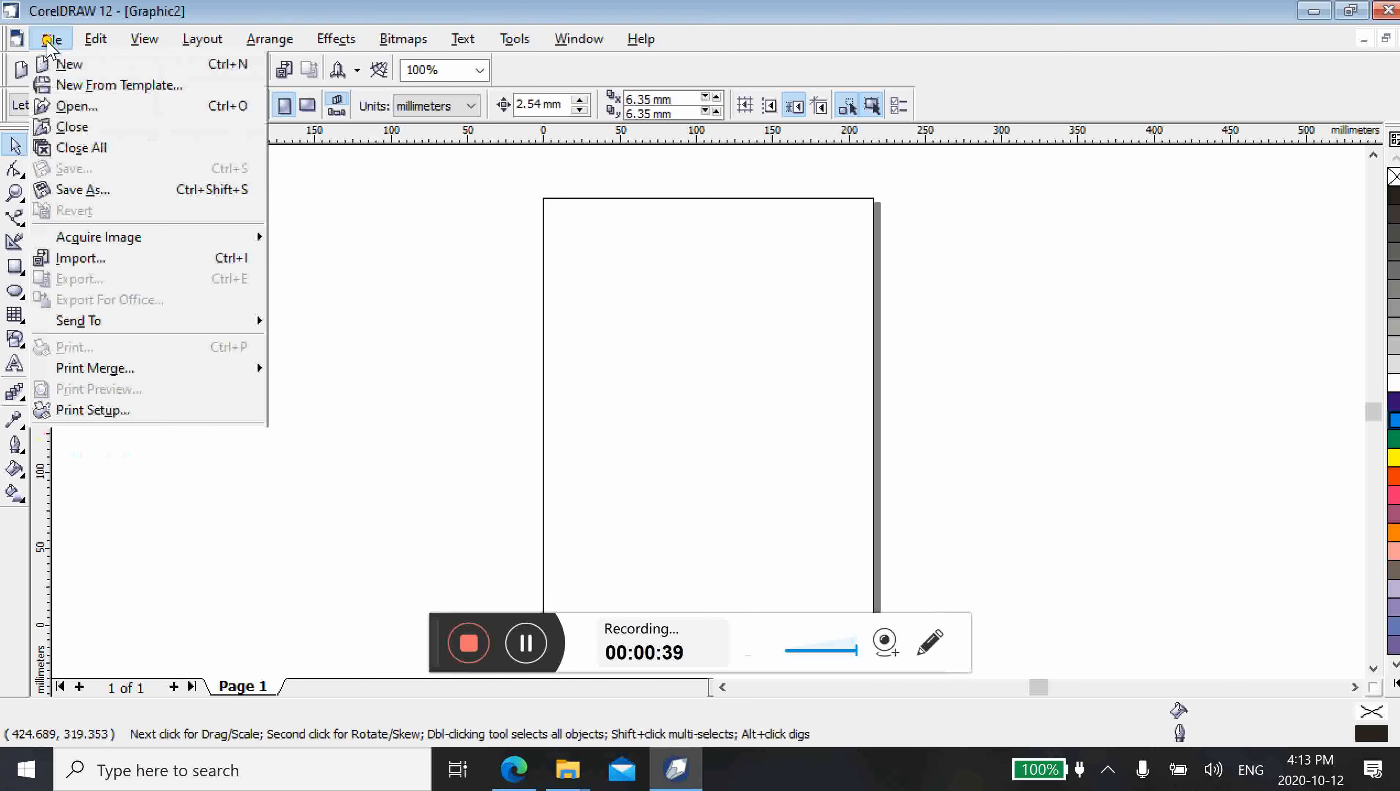
left_click(49, 42)
left_click(49, 43)
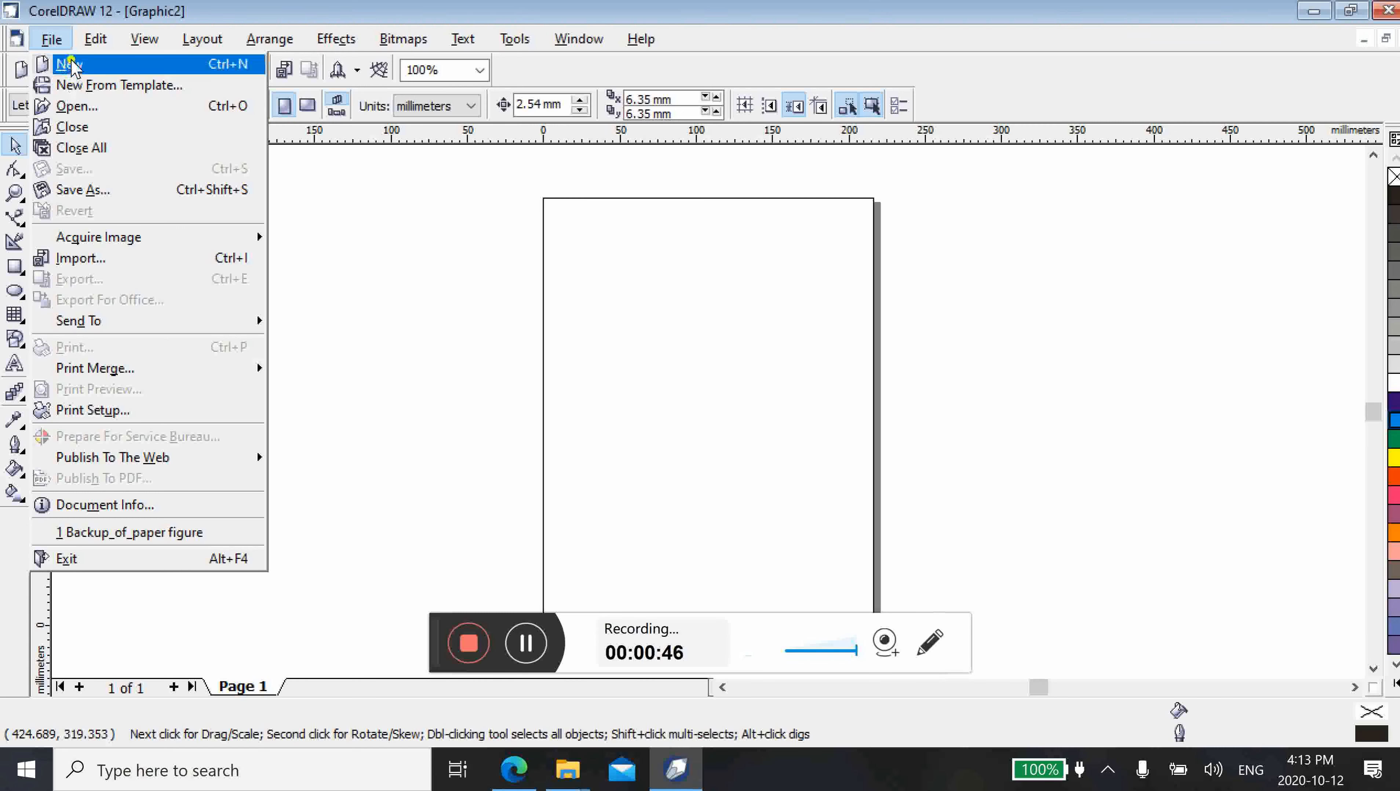
left_click(455, 339)
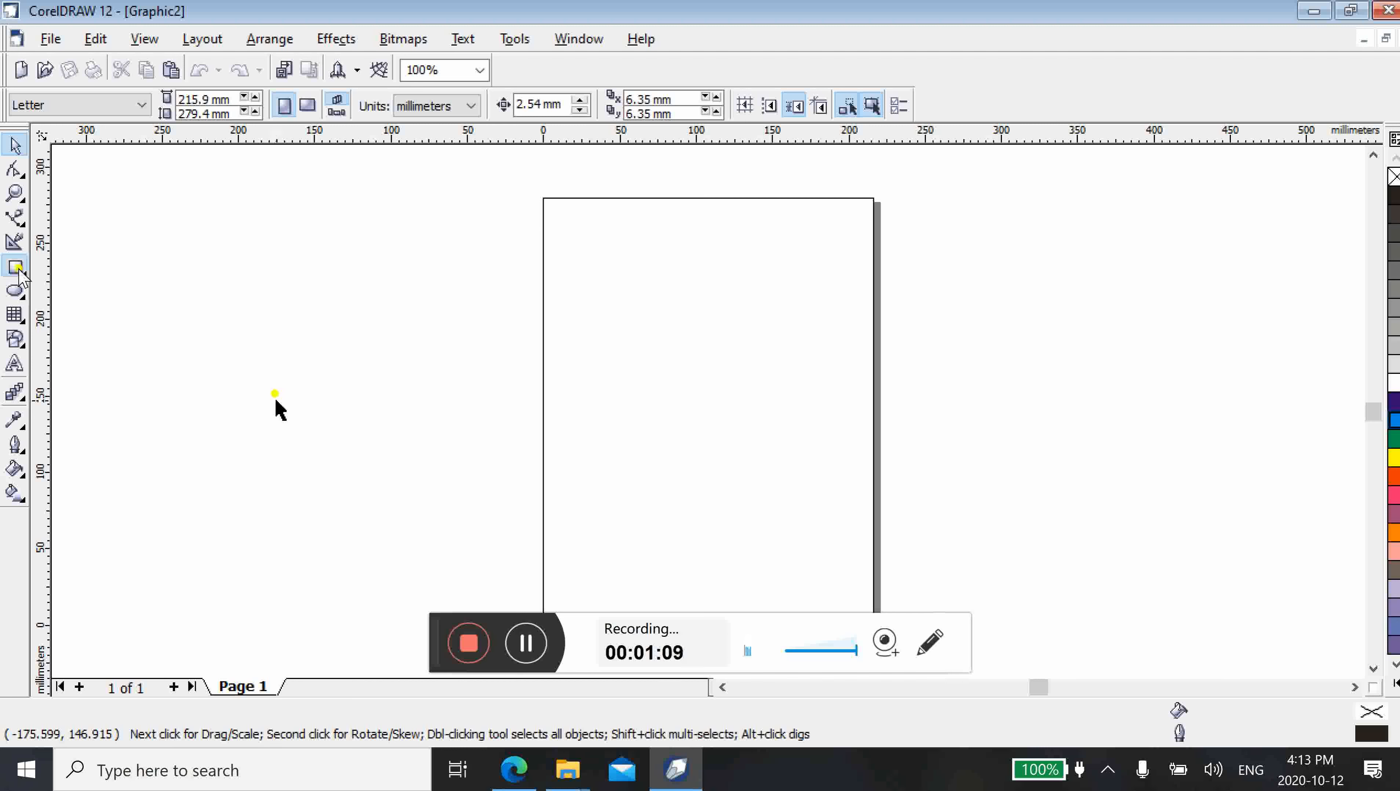
Draw a rectangle about 98 mm wide and 63 mm high in the upper part of the page
left_click(19, 270)
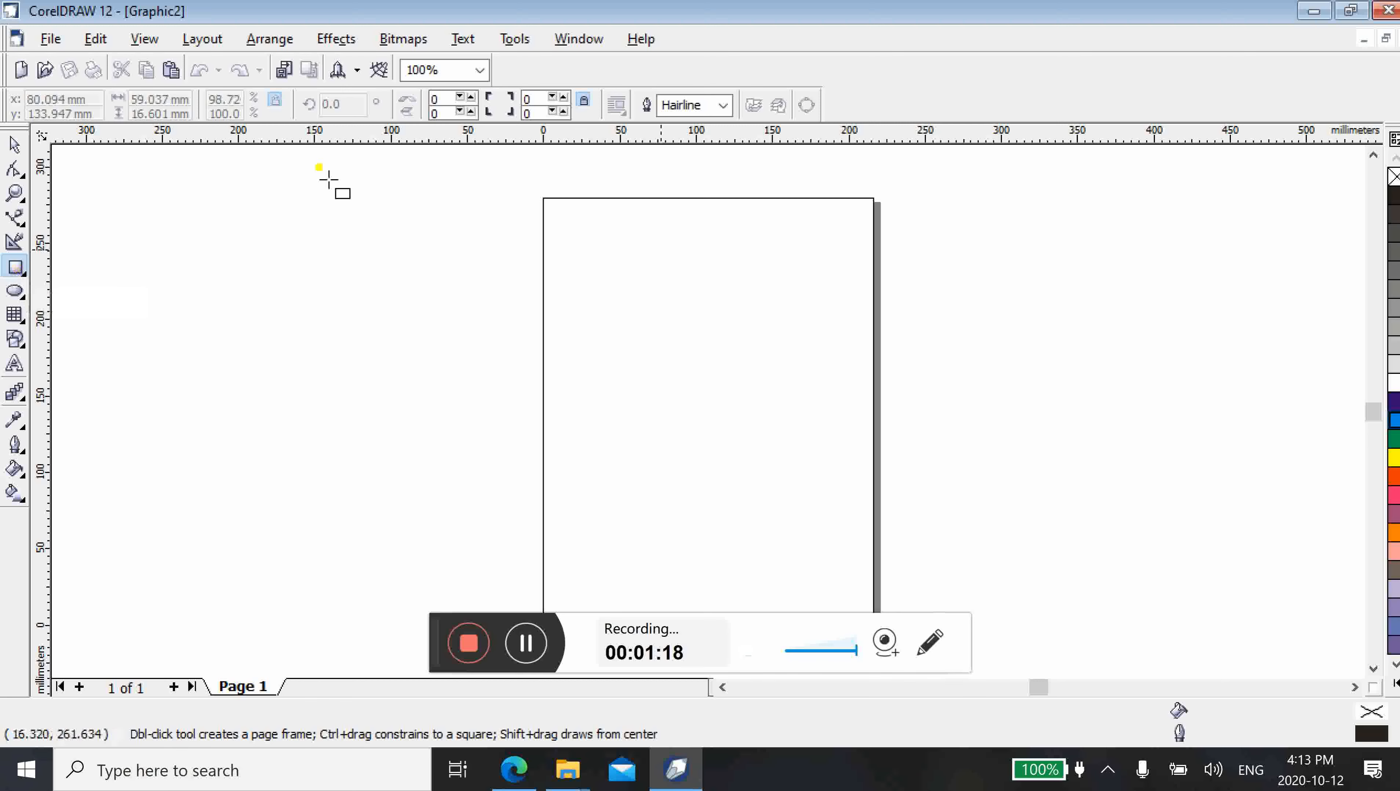
left_click_drag(591, 260, 740, 356)
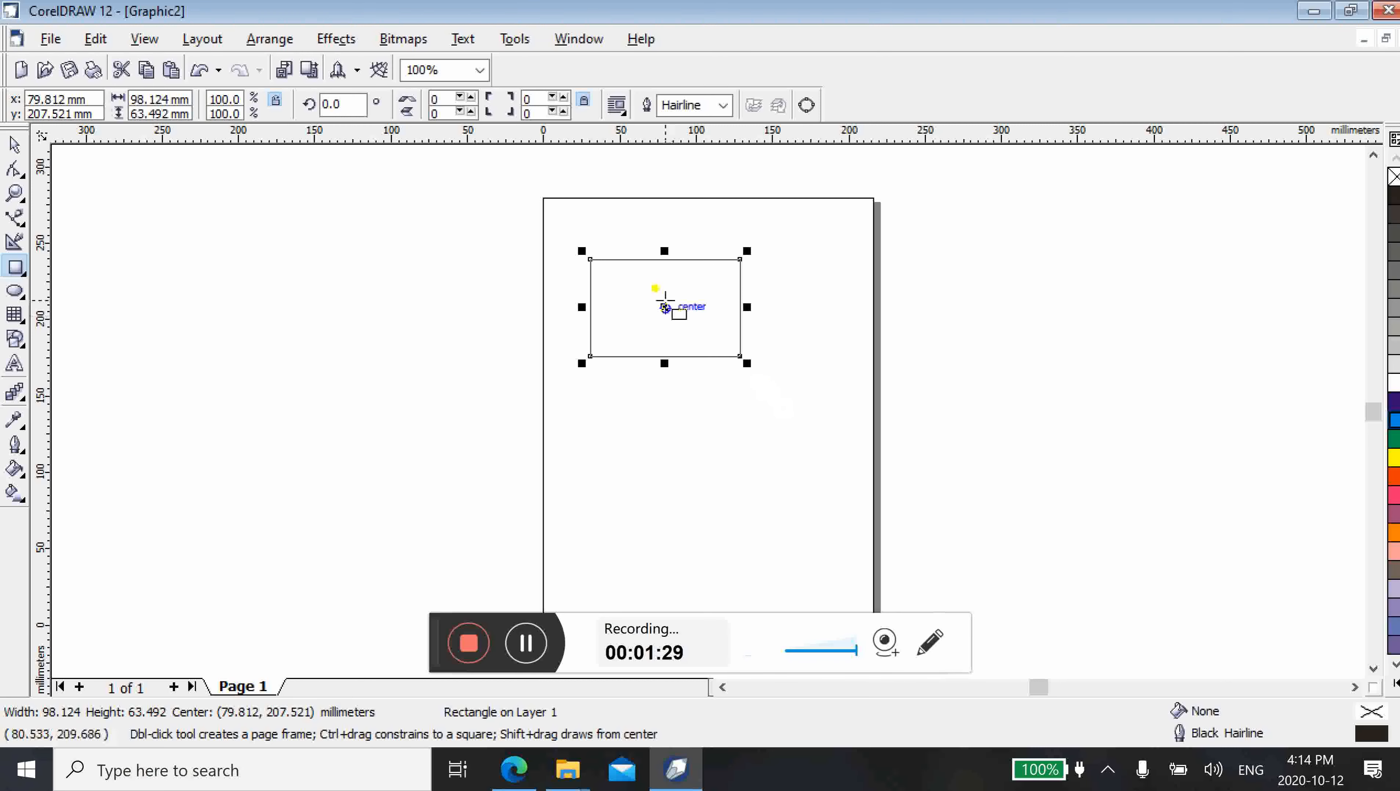
left_click(13, 143)
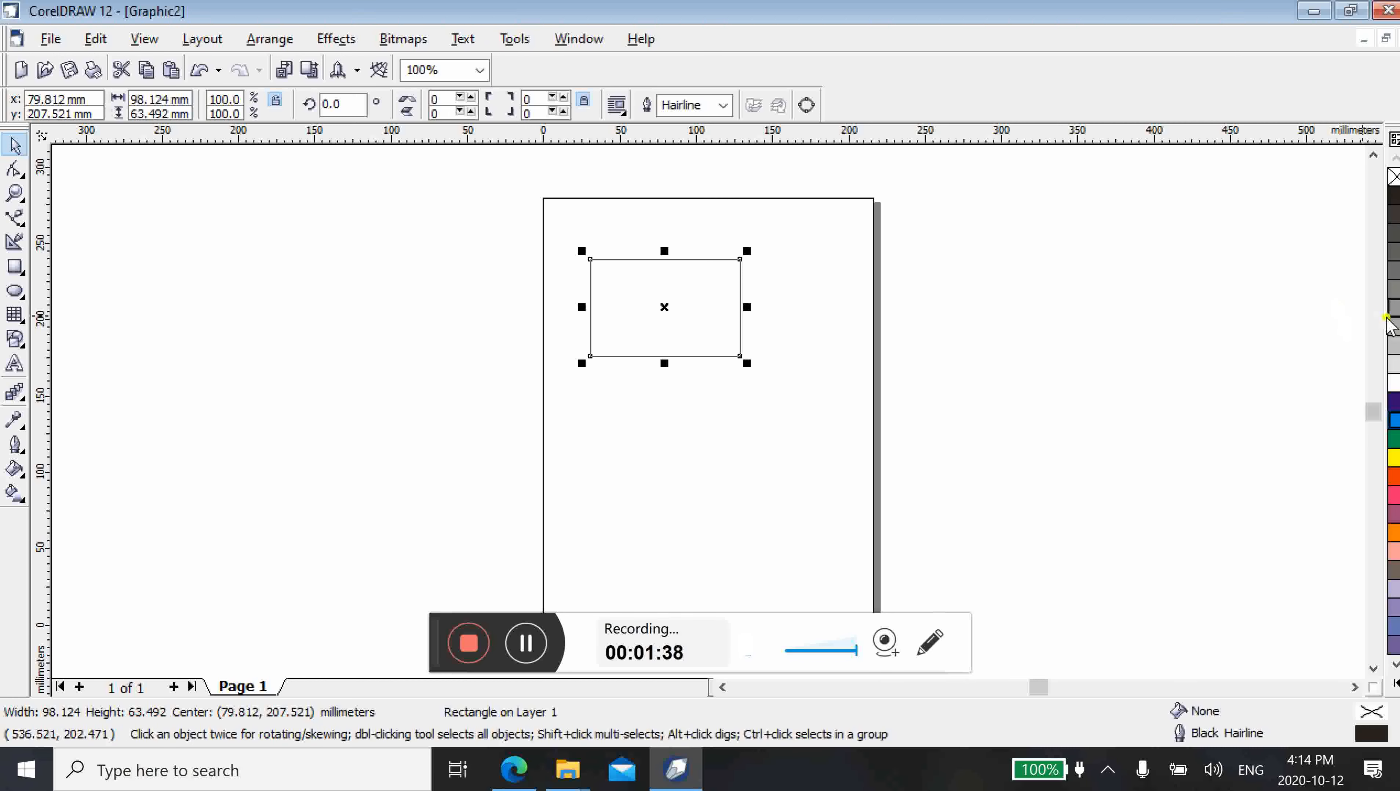
Try blue, yellow, red and pink fills on the rectangle, and settle on an orange fill
left_click(1394, 403)
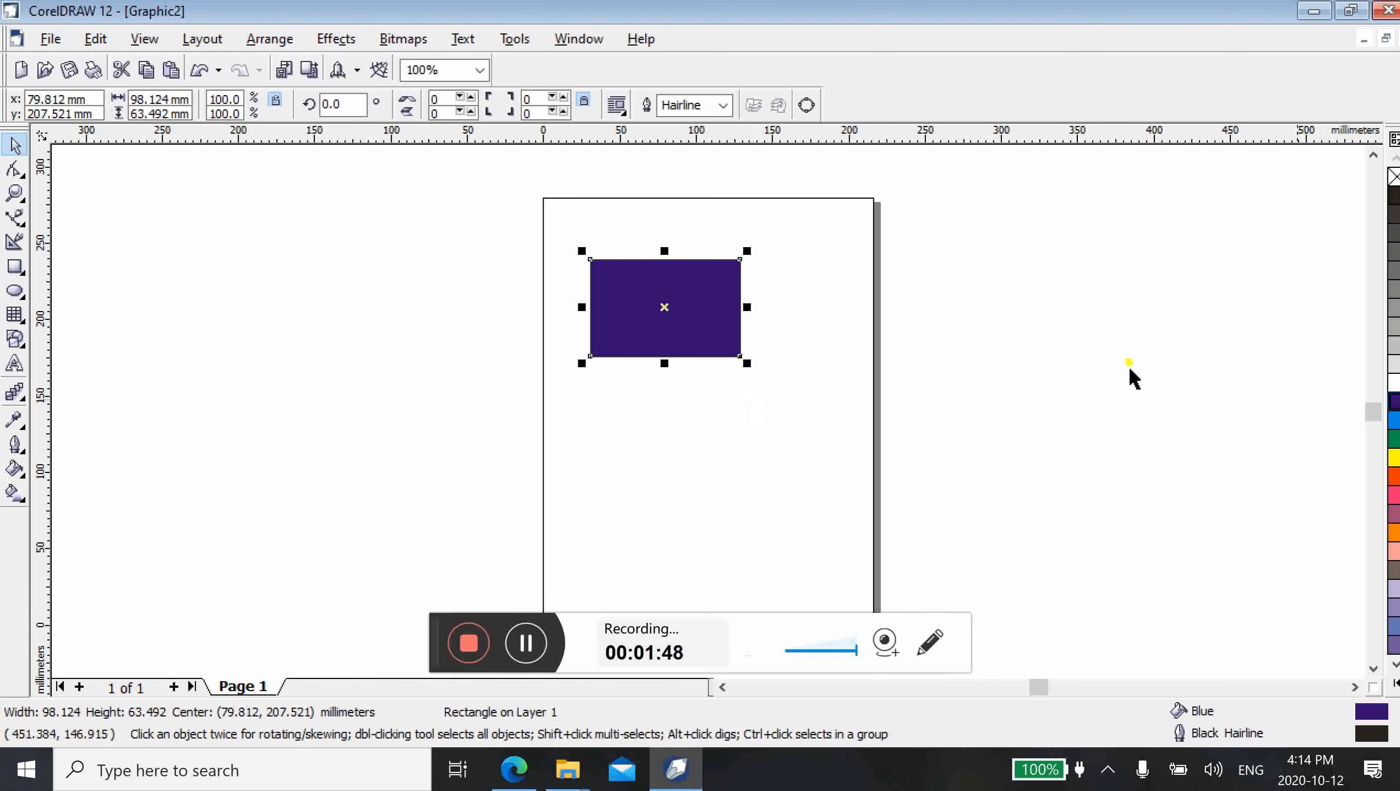
left_click(1395, 460)
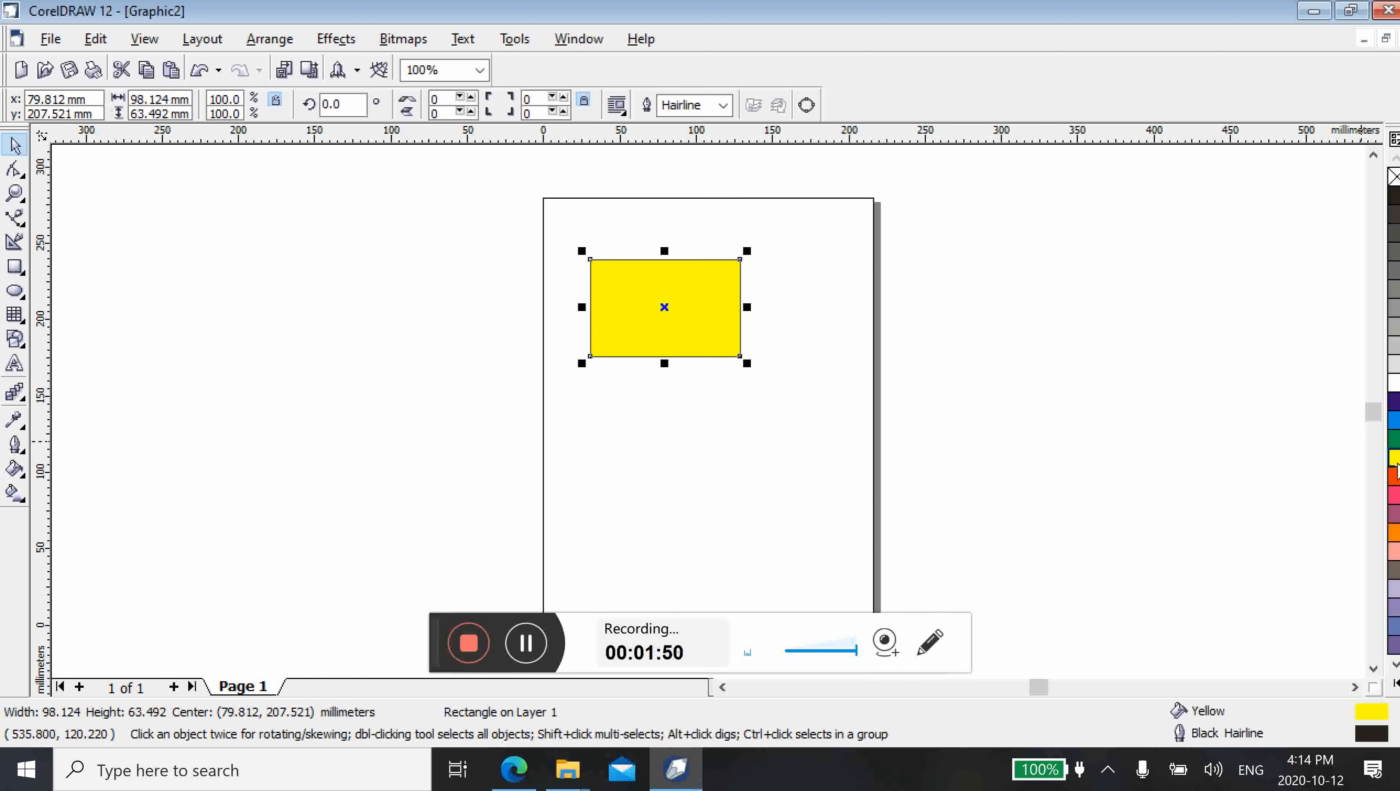
left_click(1395, 475)
left_click(1395, 495)
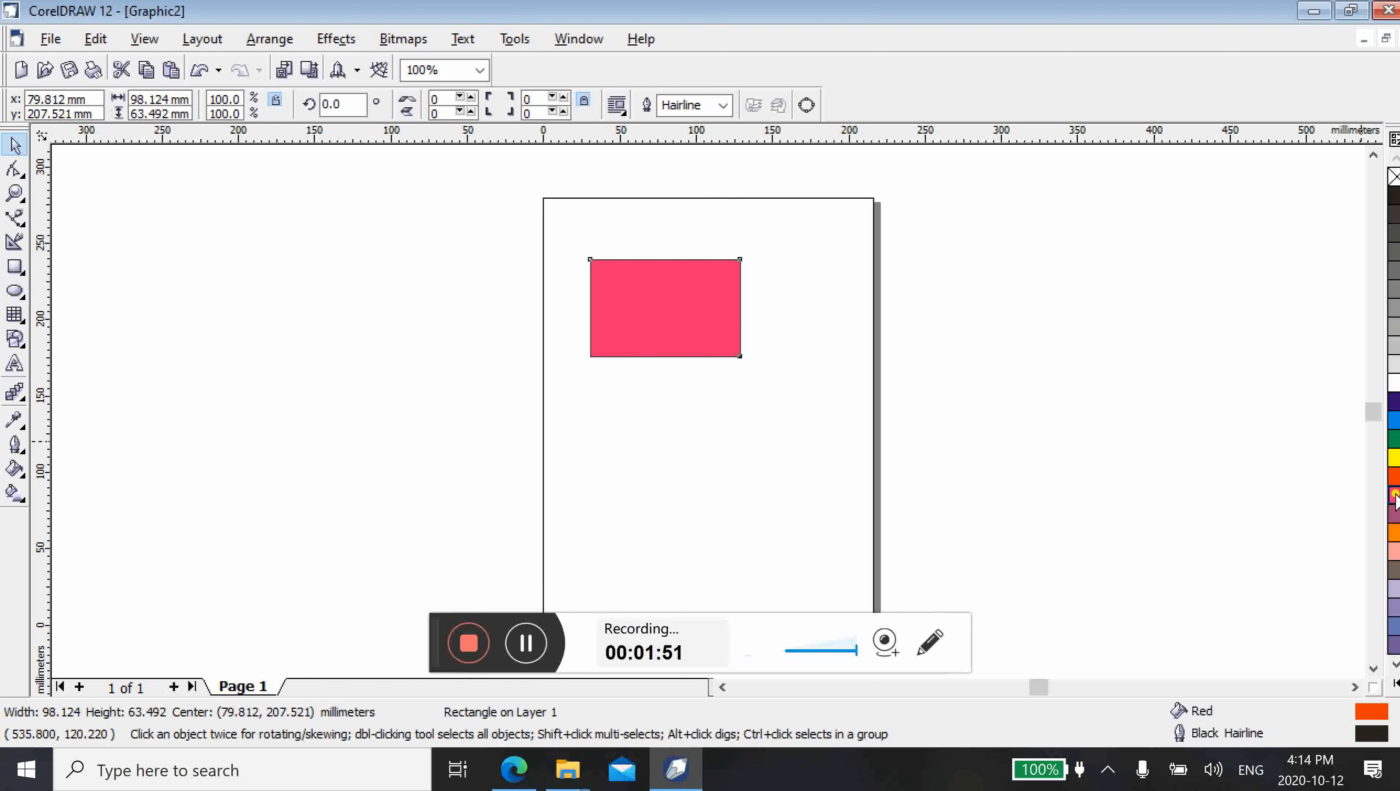
left_click(1395, 533)
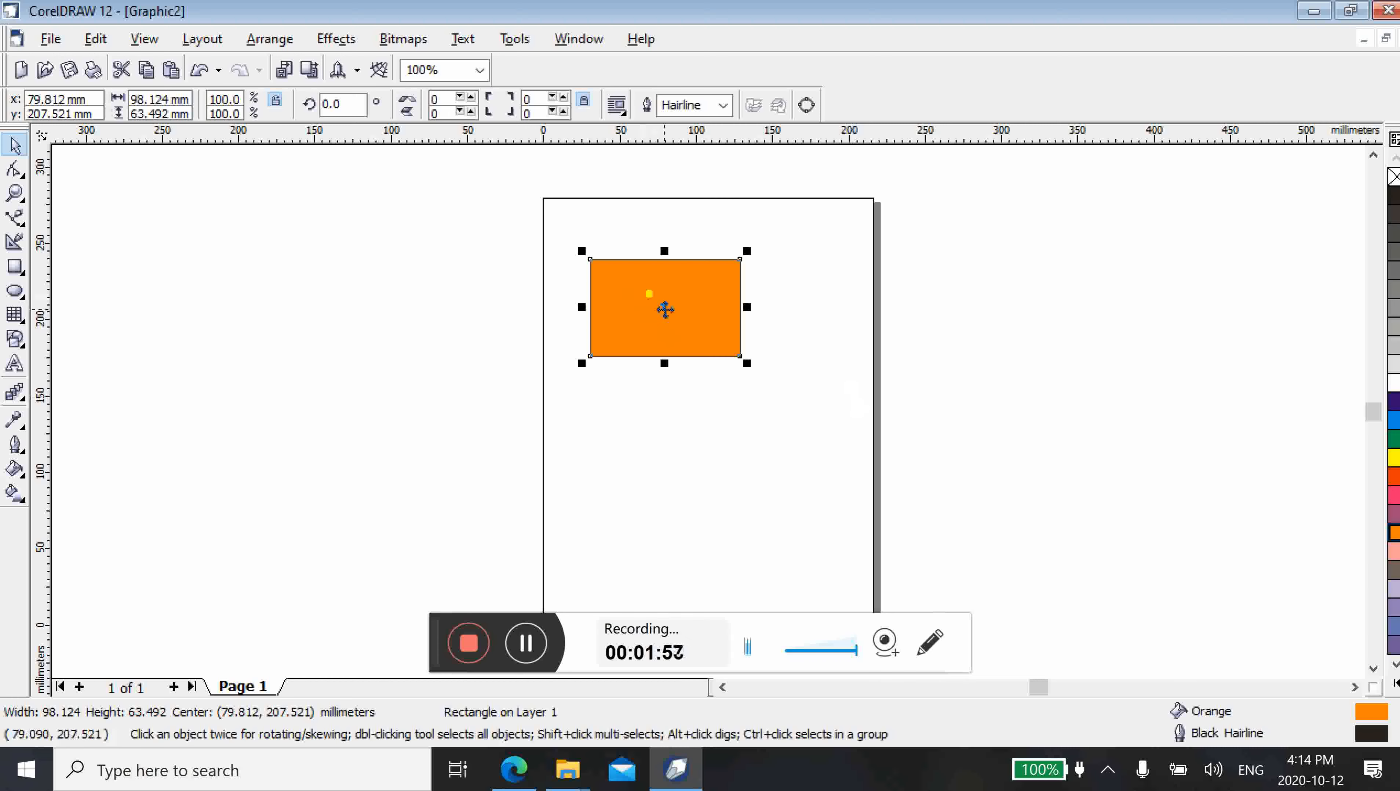
Copy the orange rectangle twice straight down to form a vertical column of three rectangles
left_click_drag(666, 309, 663, 305)
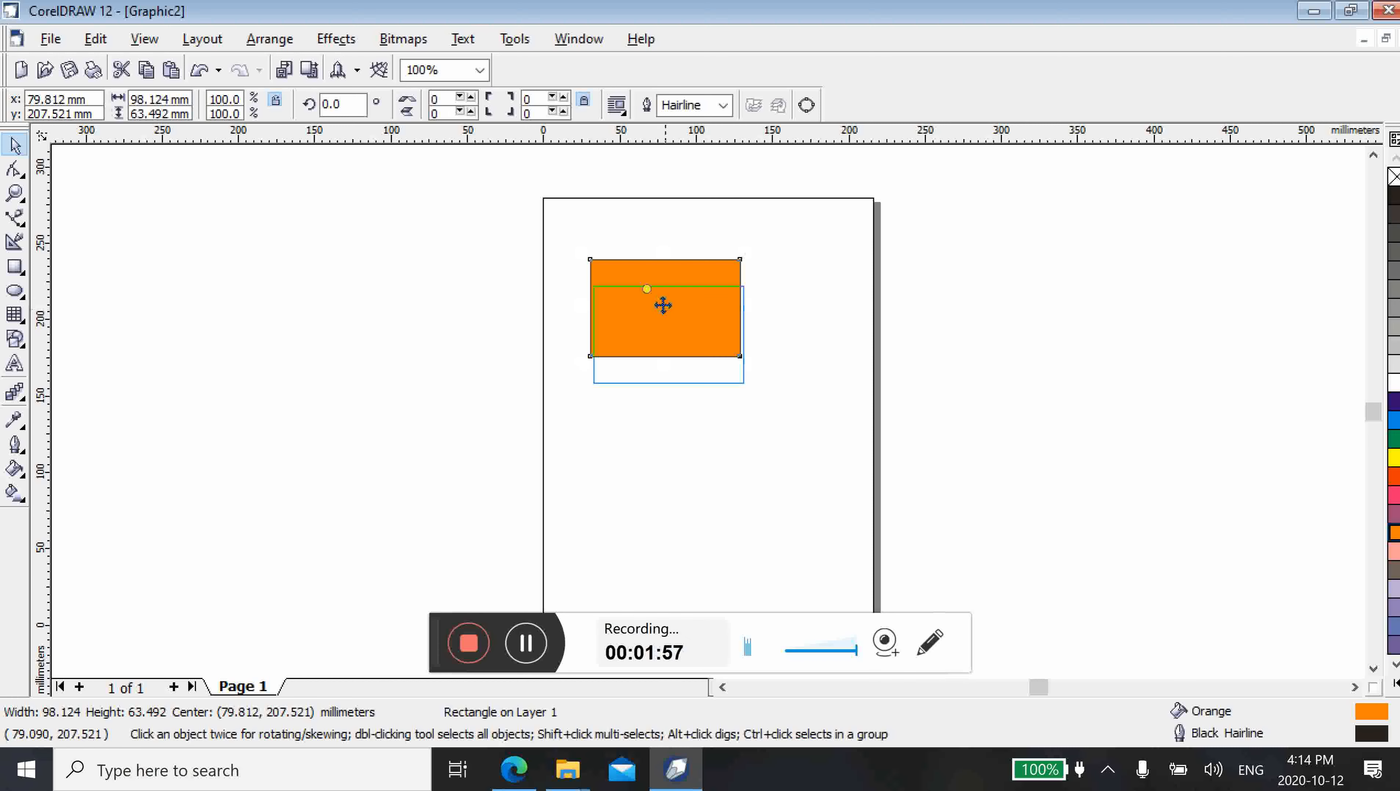
left_click_drag(663, 305, 662, 405)
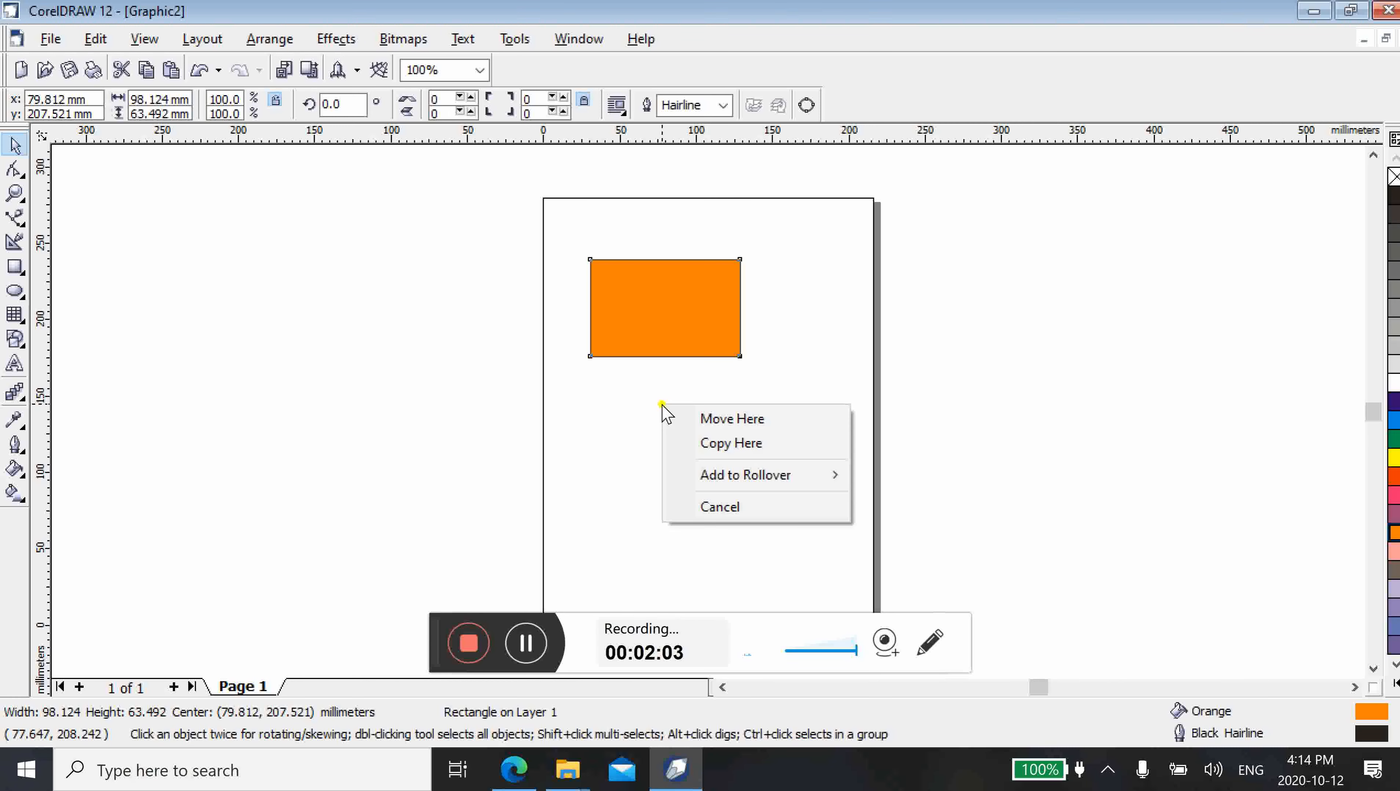
left_click(708, 442)
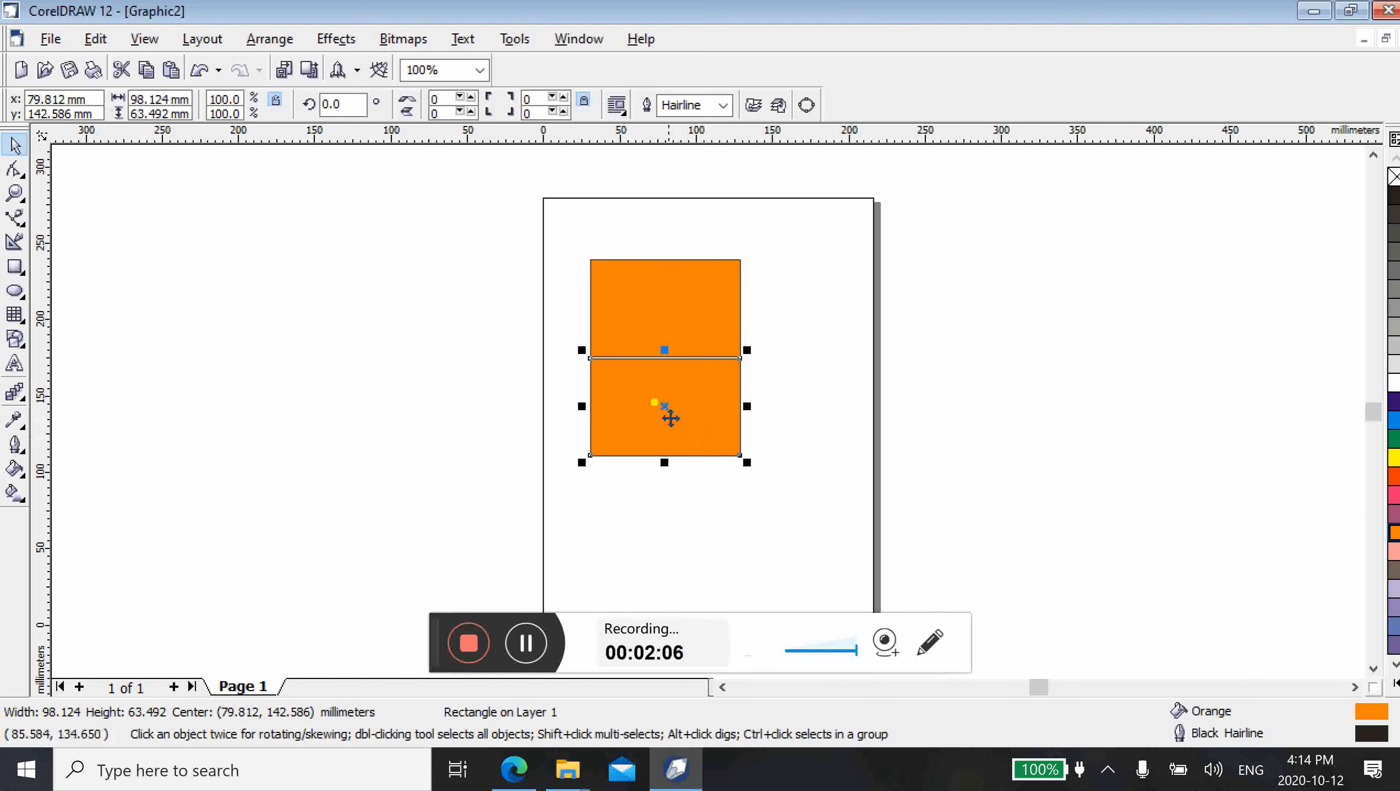
left_click_drag(662, 404, 663, 513)
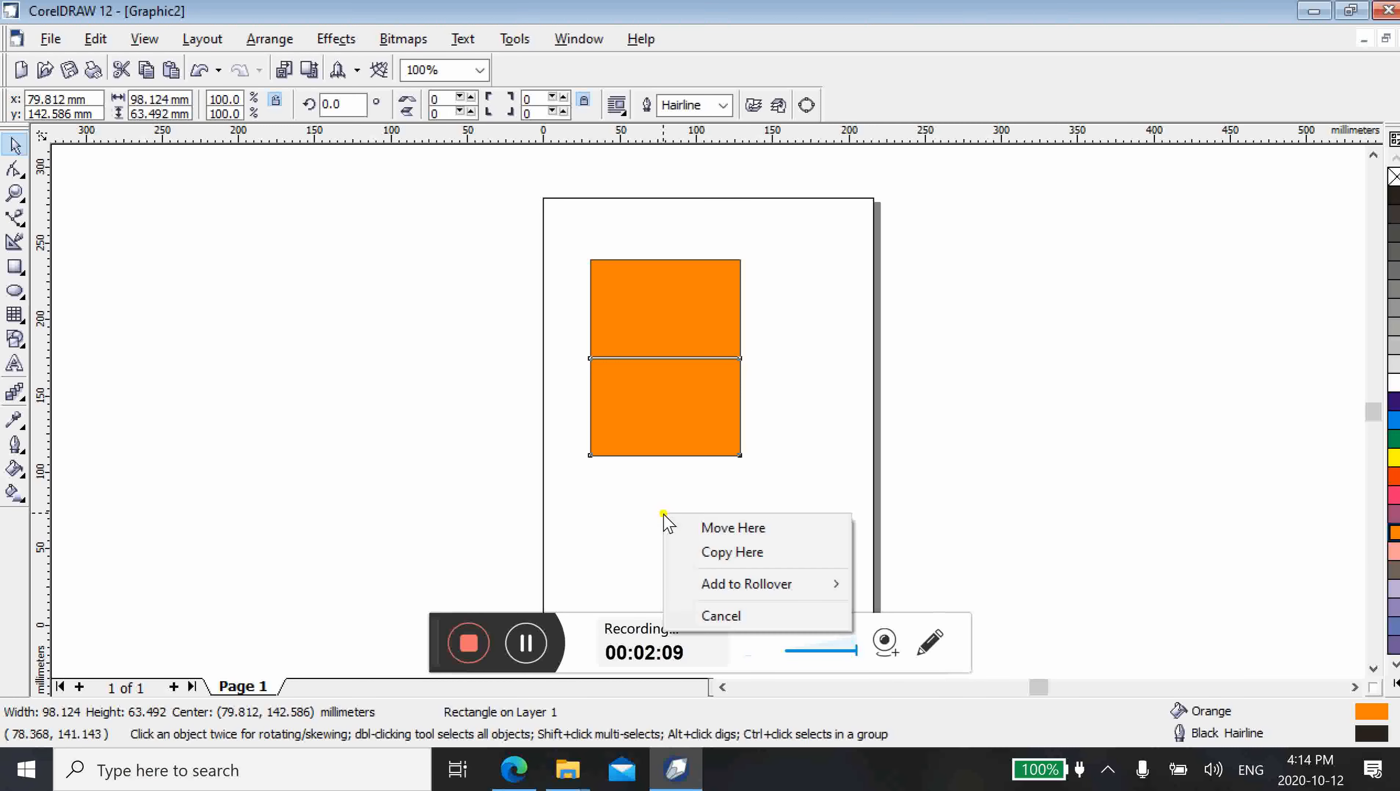
left_click(700, 551)
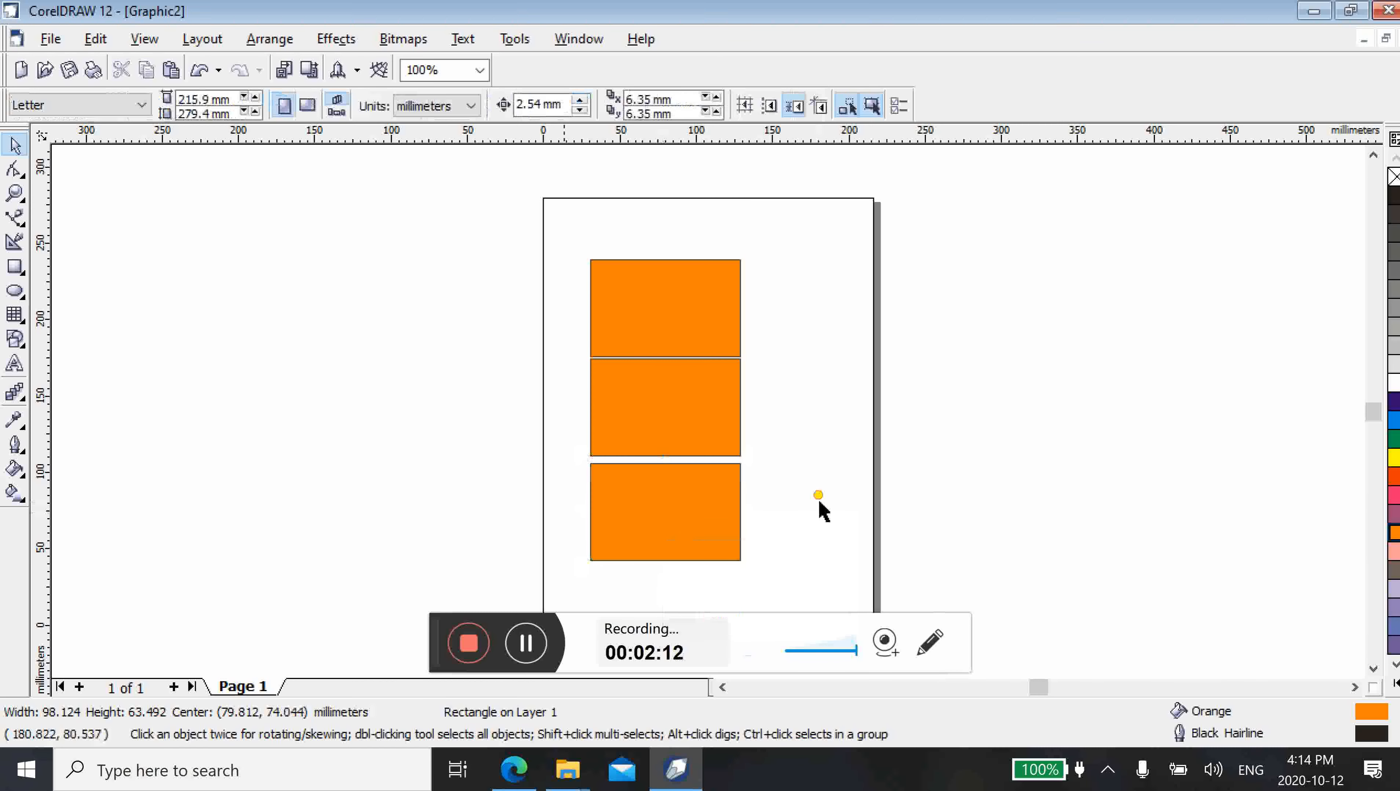
left_click(820, 508)
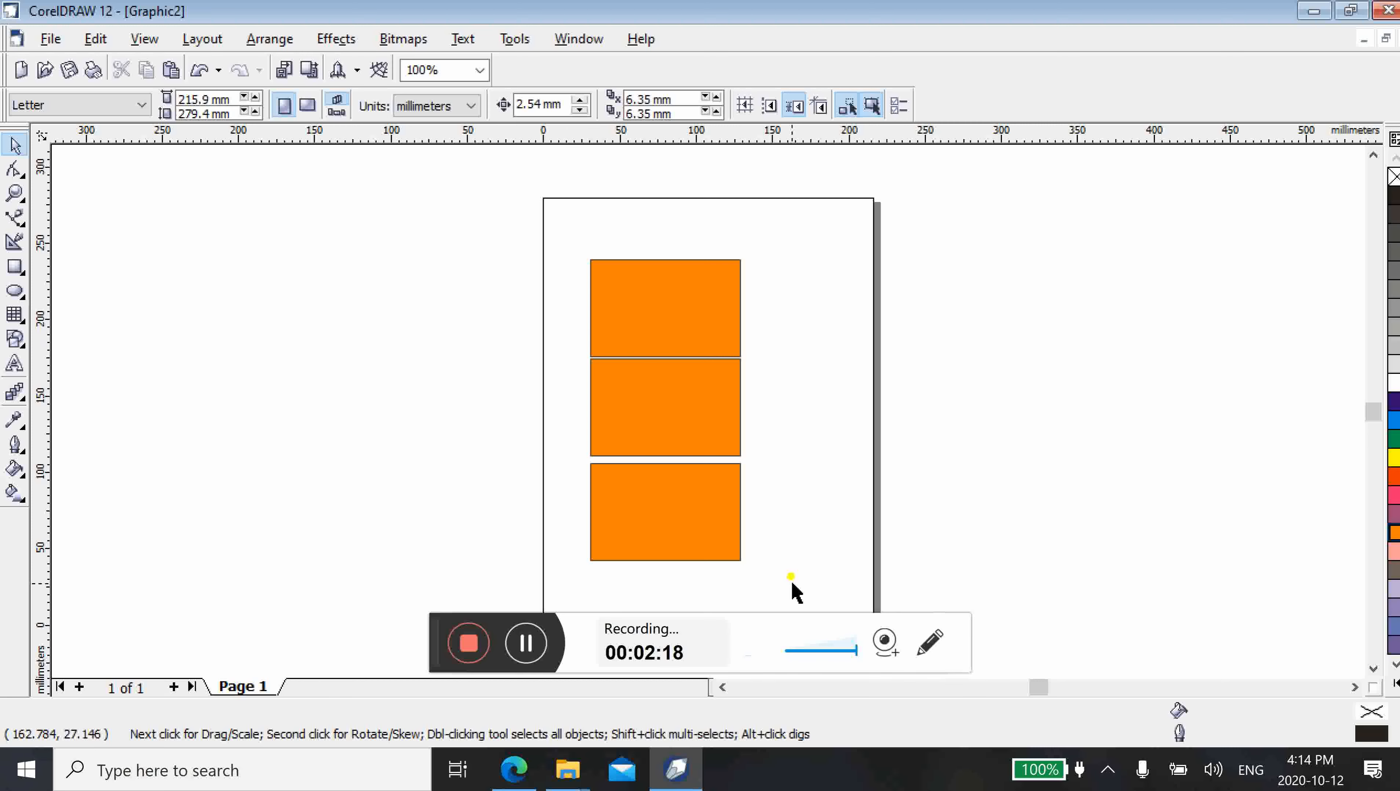
Fill the top rectangle with green and the middle rectangle with blue
left_click(676, 334)
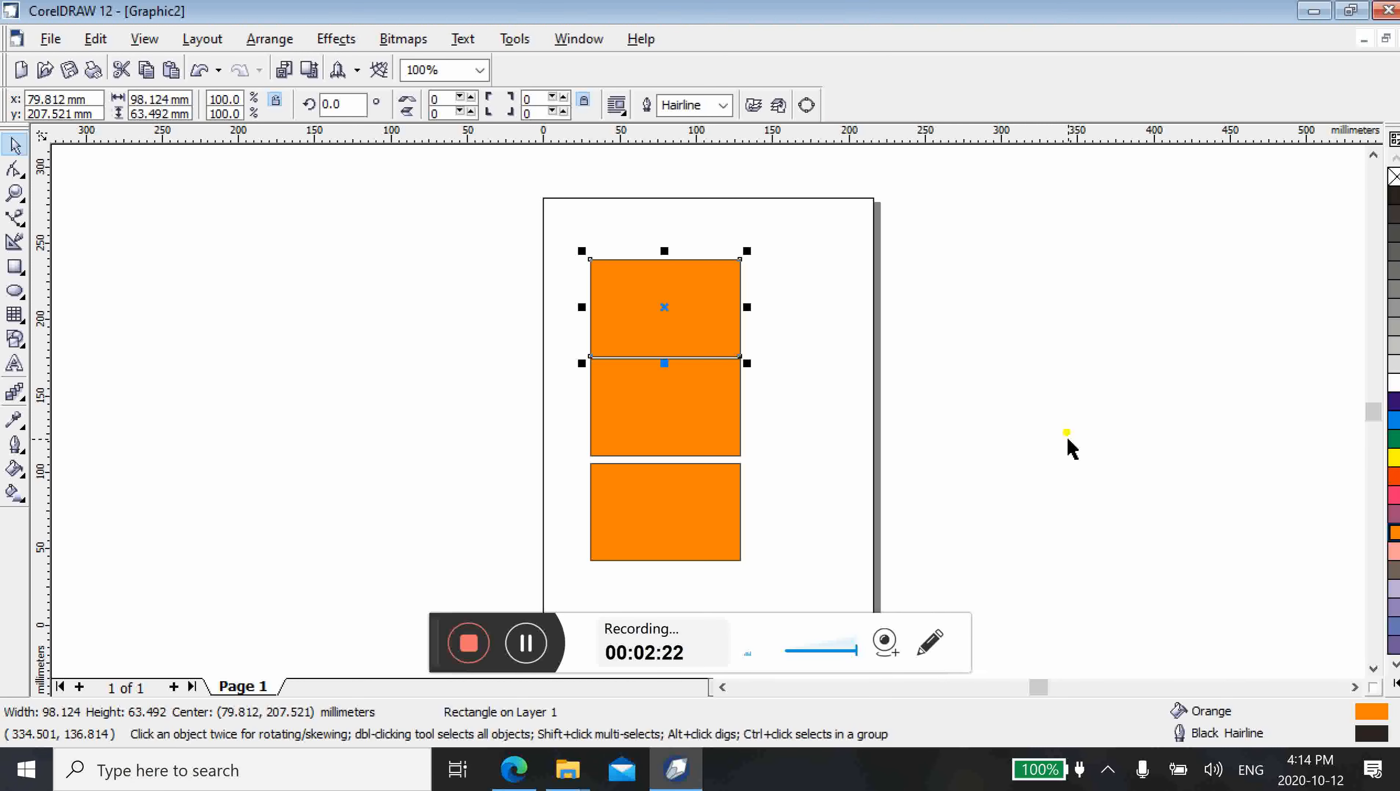
left_click(1394, 439)
left_click(707, 403)
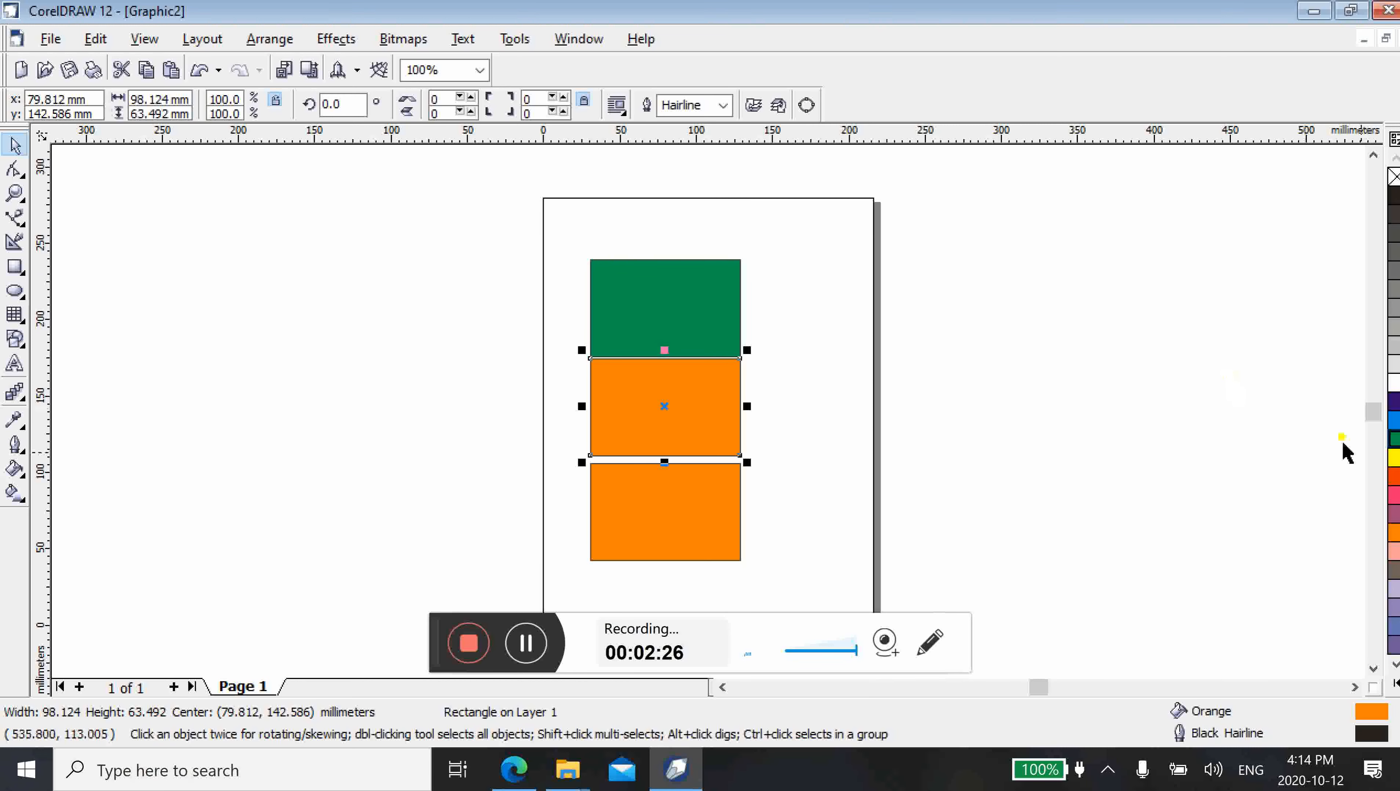
left_click(1394, 403)
Select all three rectangles together and delete them
left_click(580, 237)
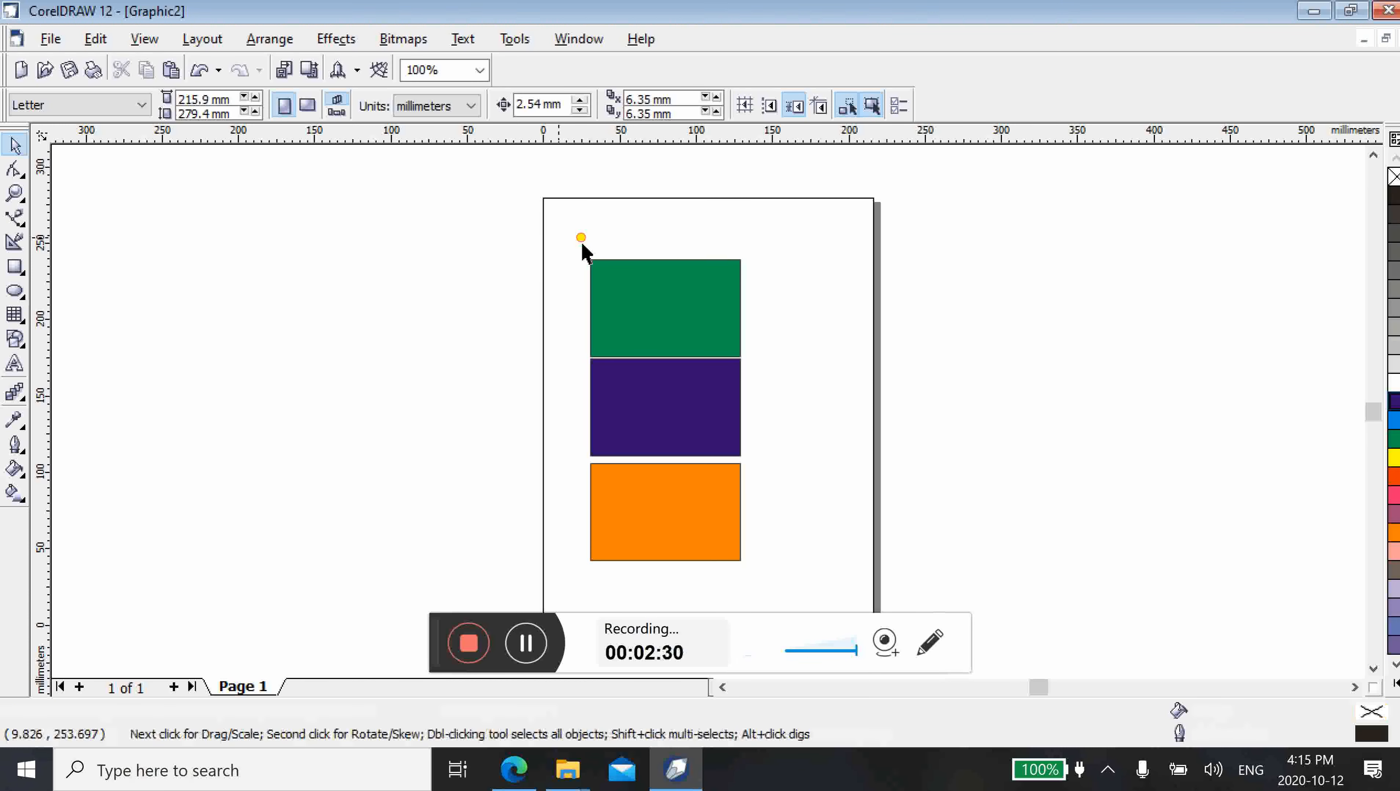
left_click_drag(584, 250, 774, 586)
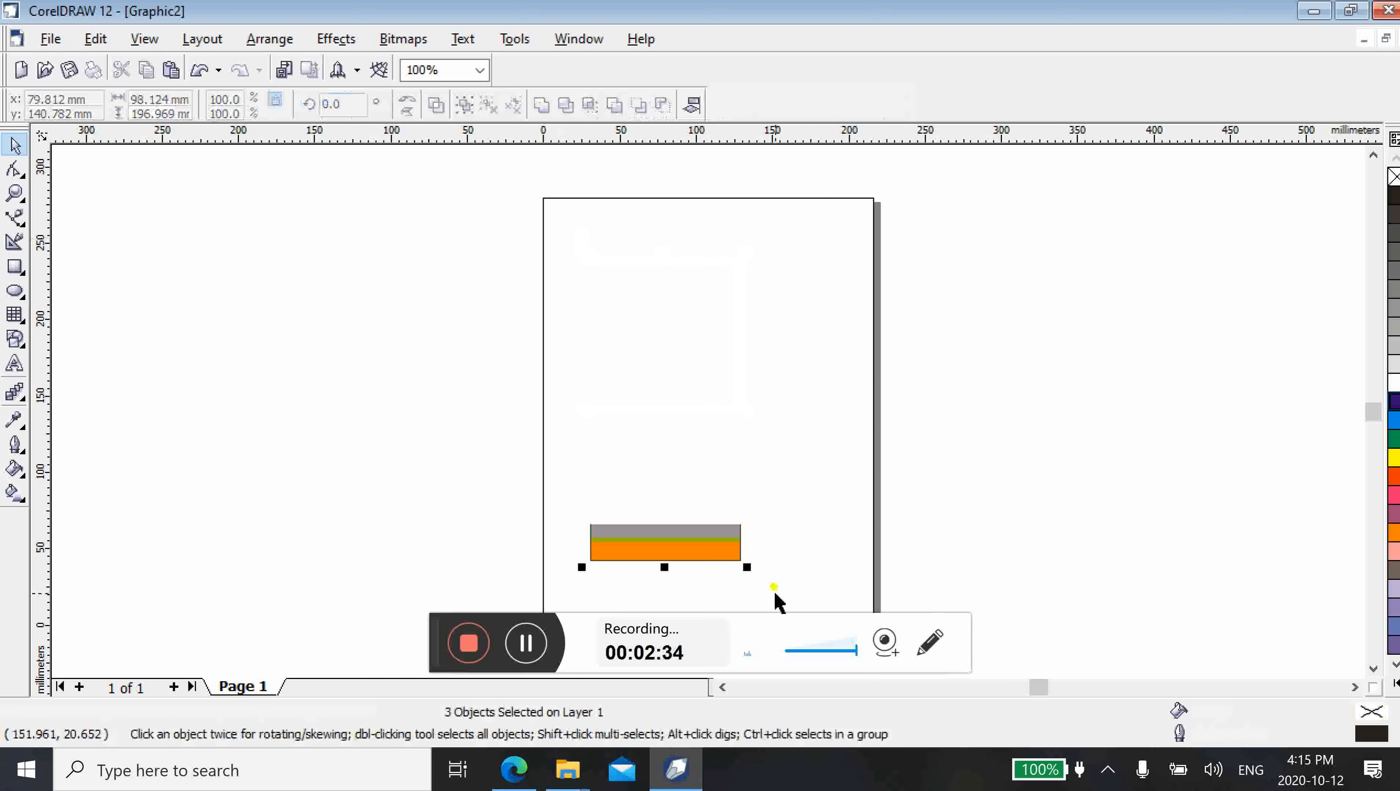
key("Delete")
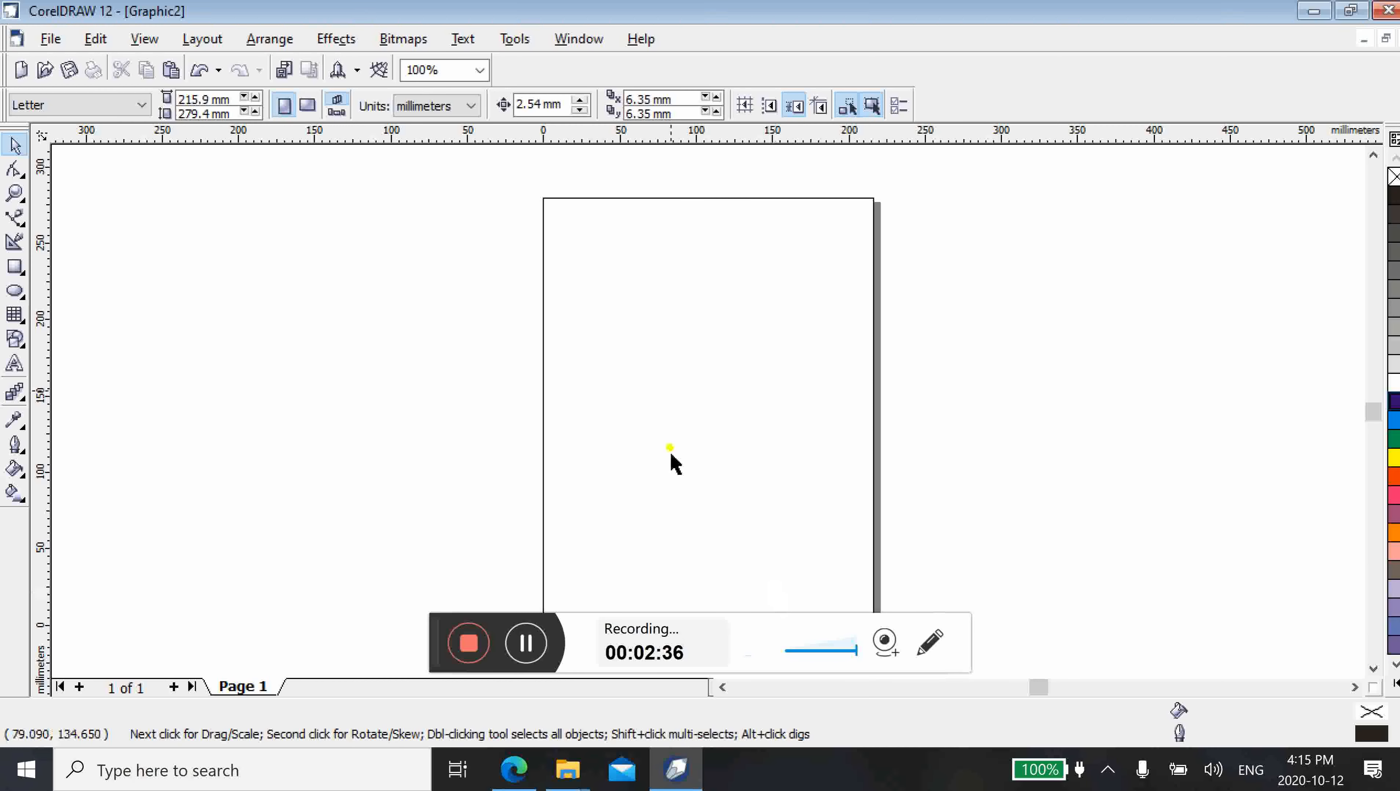
Draw a yellow-filled ellipse about 86 by 95 mm in the page's upper half, and delete it
left_click(15, 291)
left_click_drag(602, 262, 740, 414)
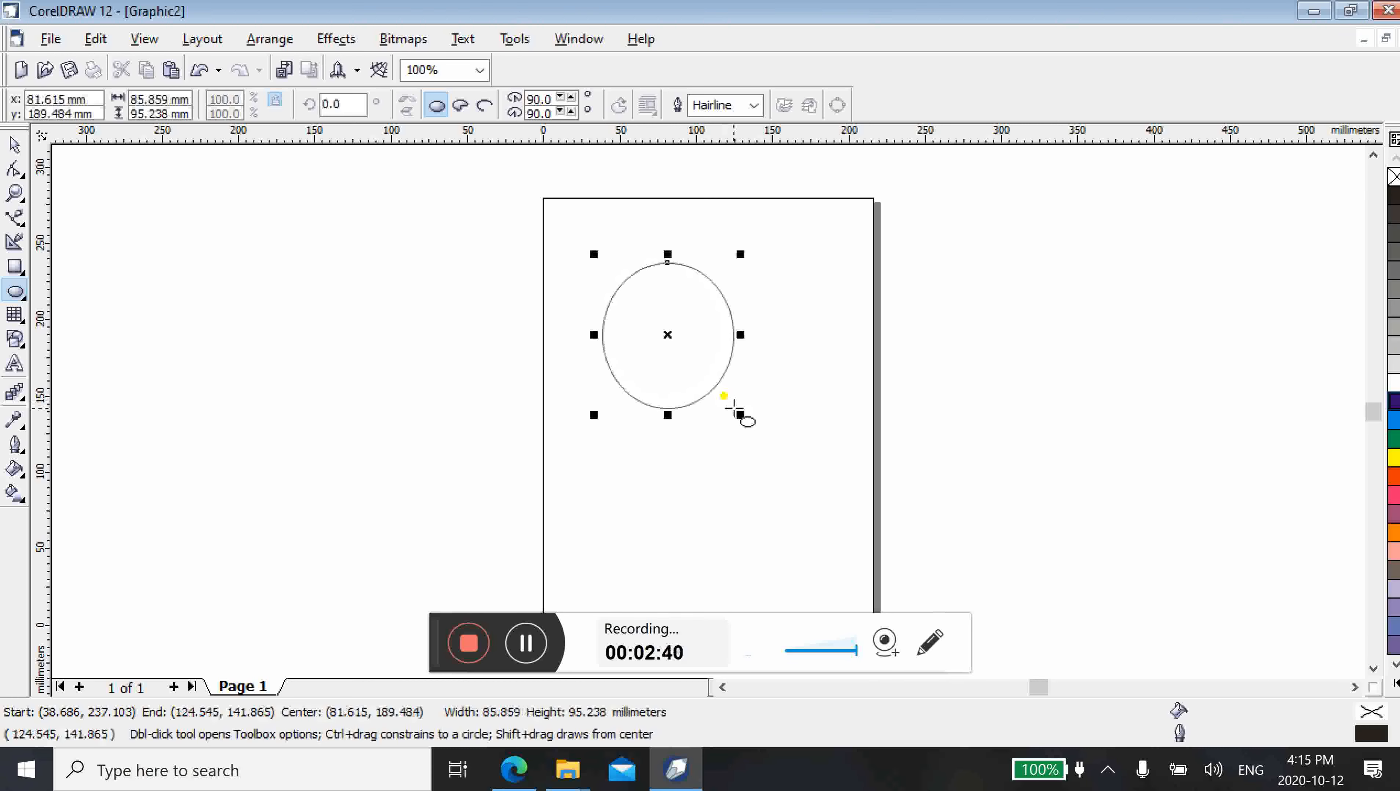
left_click(1395, 459)
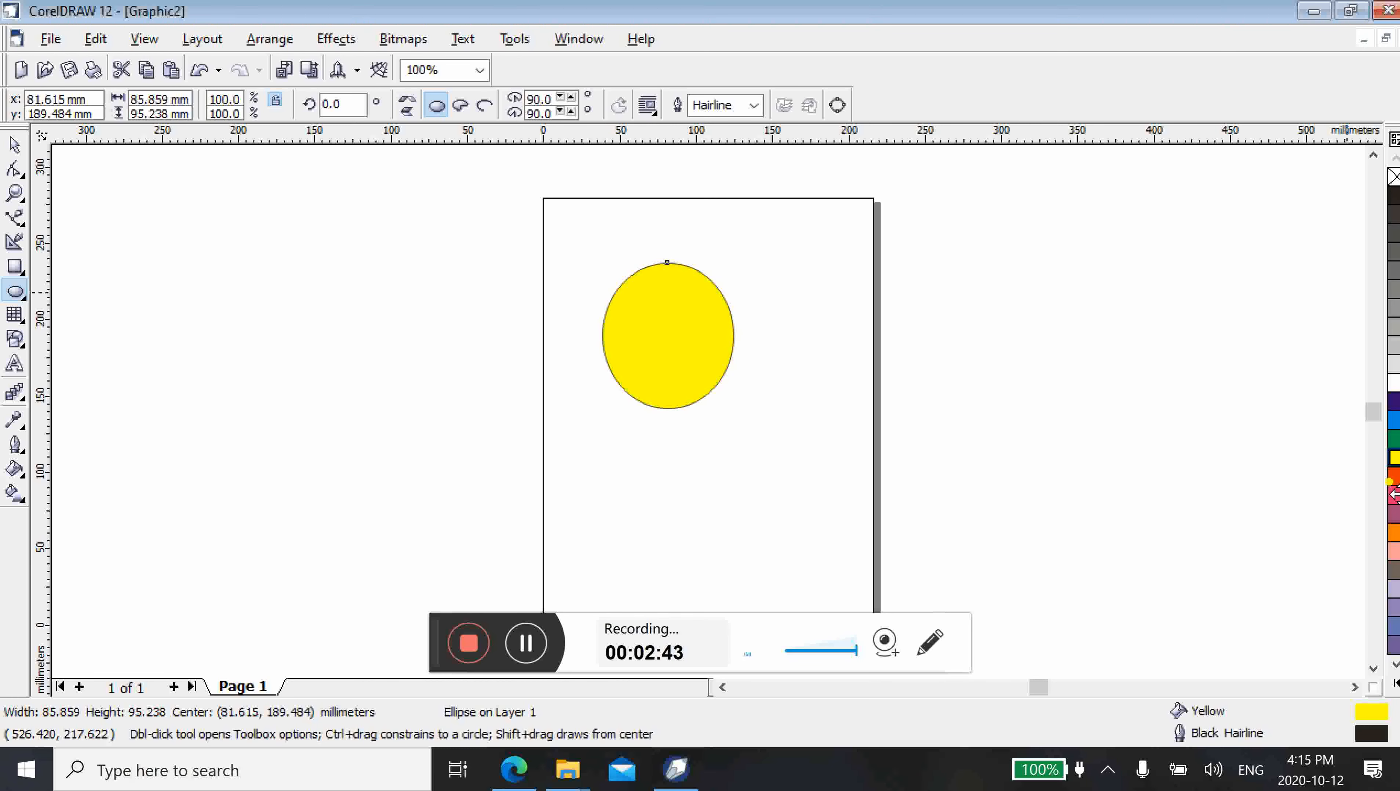
key("Delete")
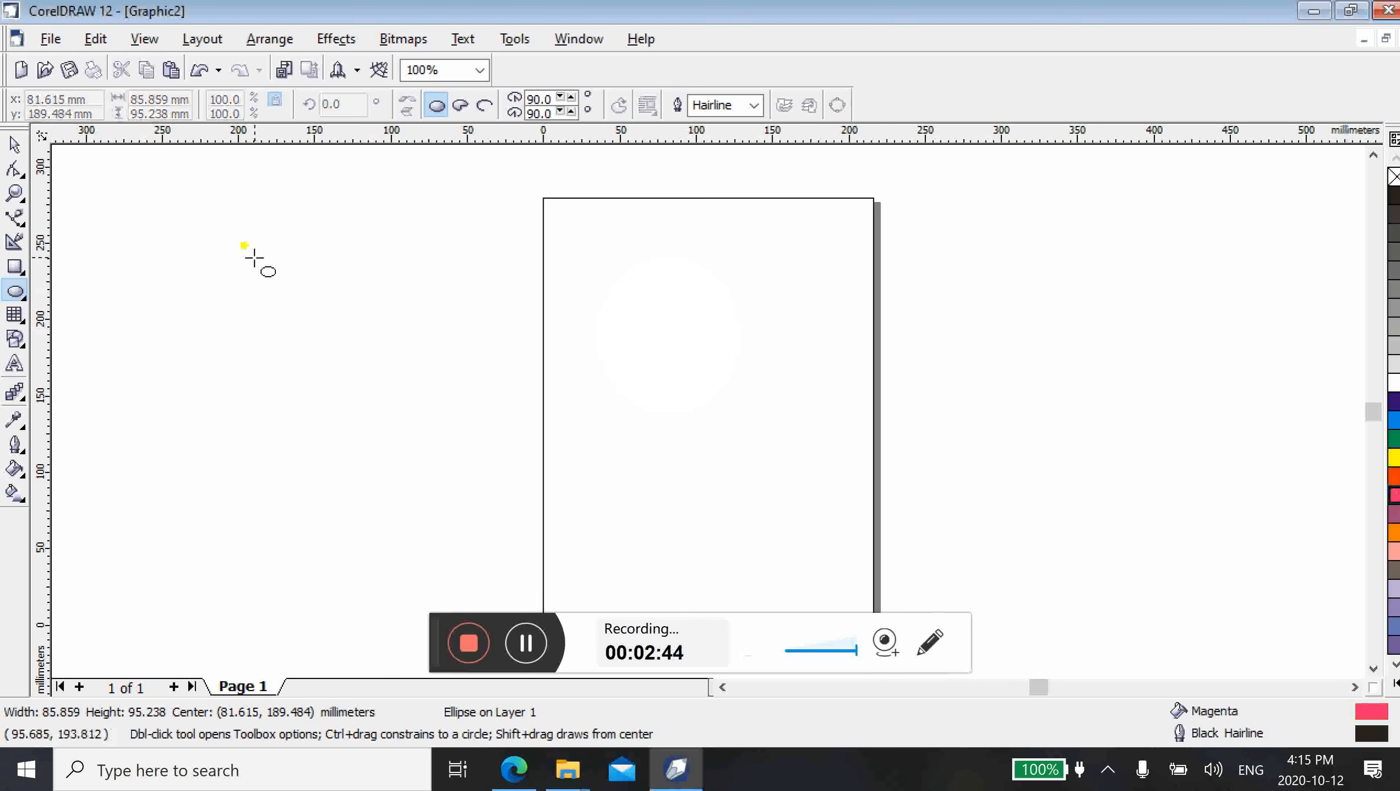
Draw a closed, irregular nine-node Bezier shape about 136 by 131 mm, with one curved segment on its right side
left_click(16, 218)
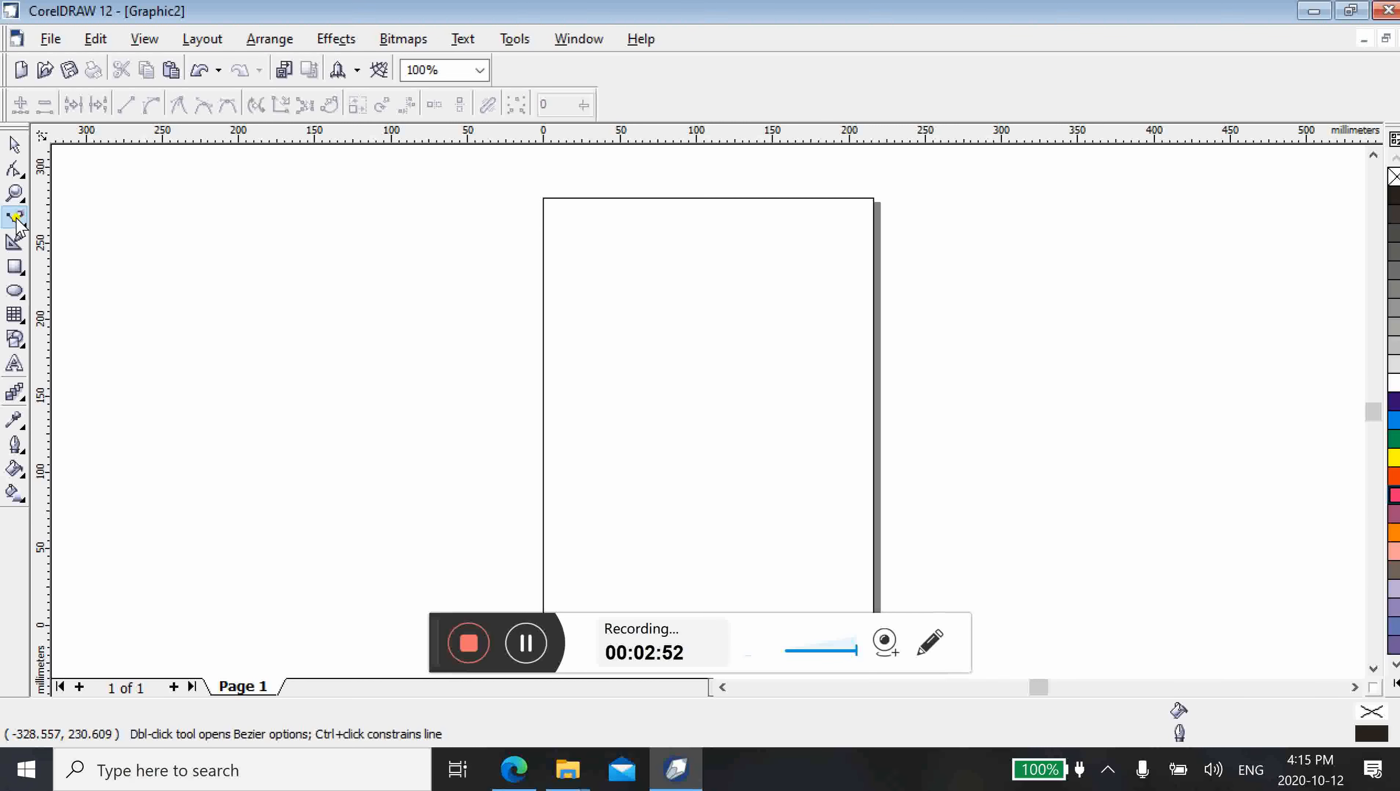
left_click(629, 286)
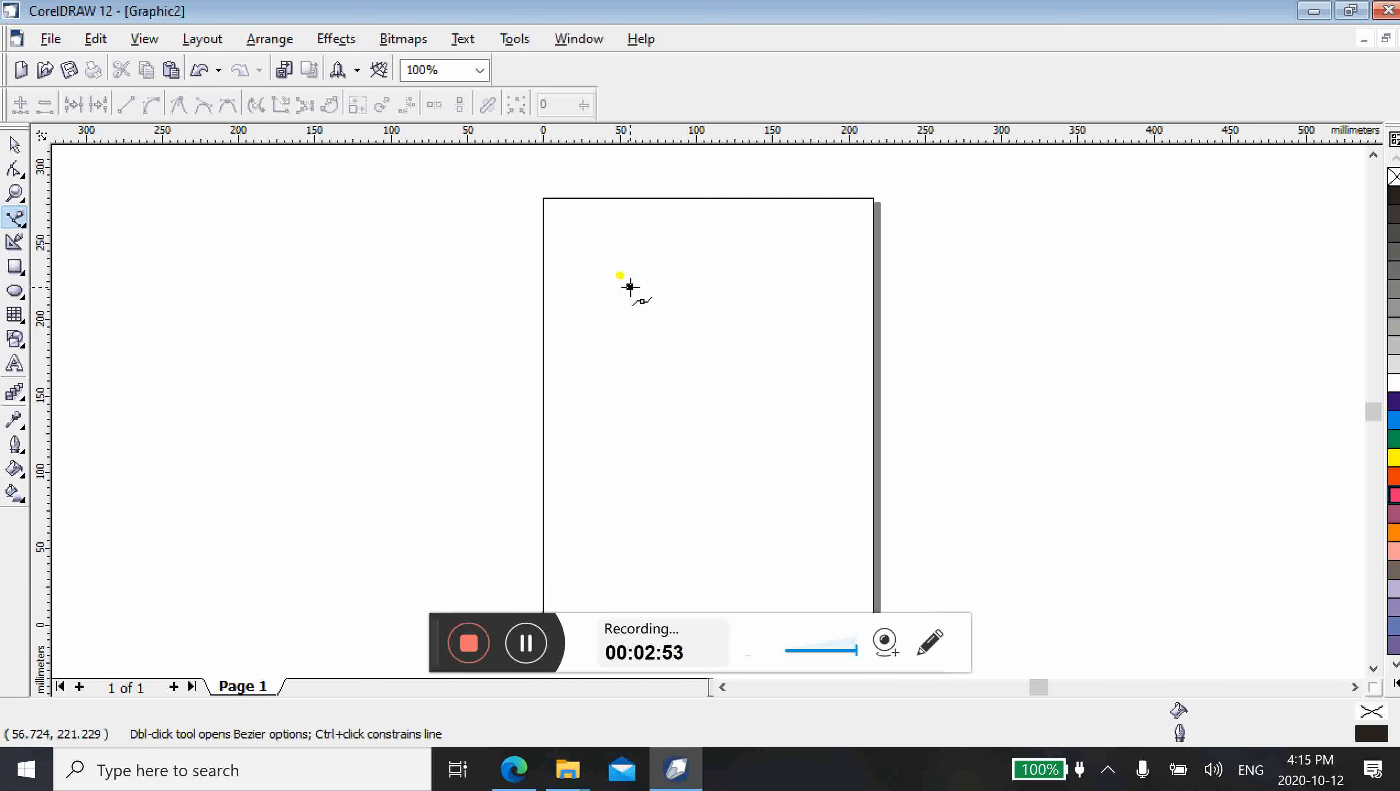
left_click(724, 263)
left_click(775, 319)
left_click_drag(761, 384, 702, 461)
left_click(703, 461)
left_click(680, 420)
left_click(651, 395)
left_click(675, 341)
left_click(584, 326)
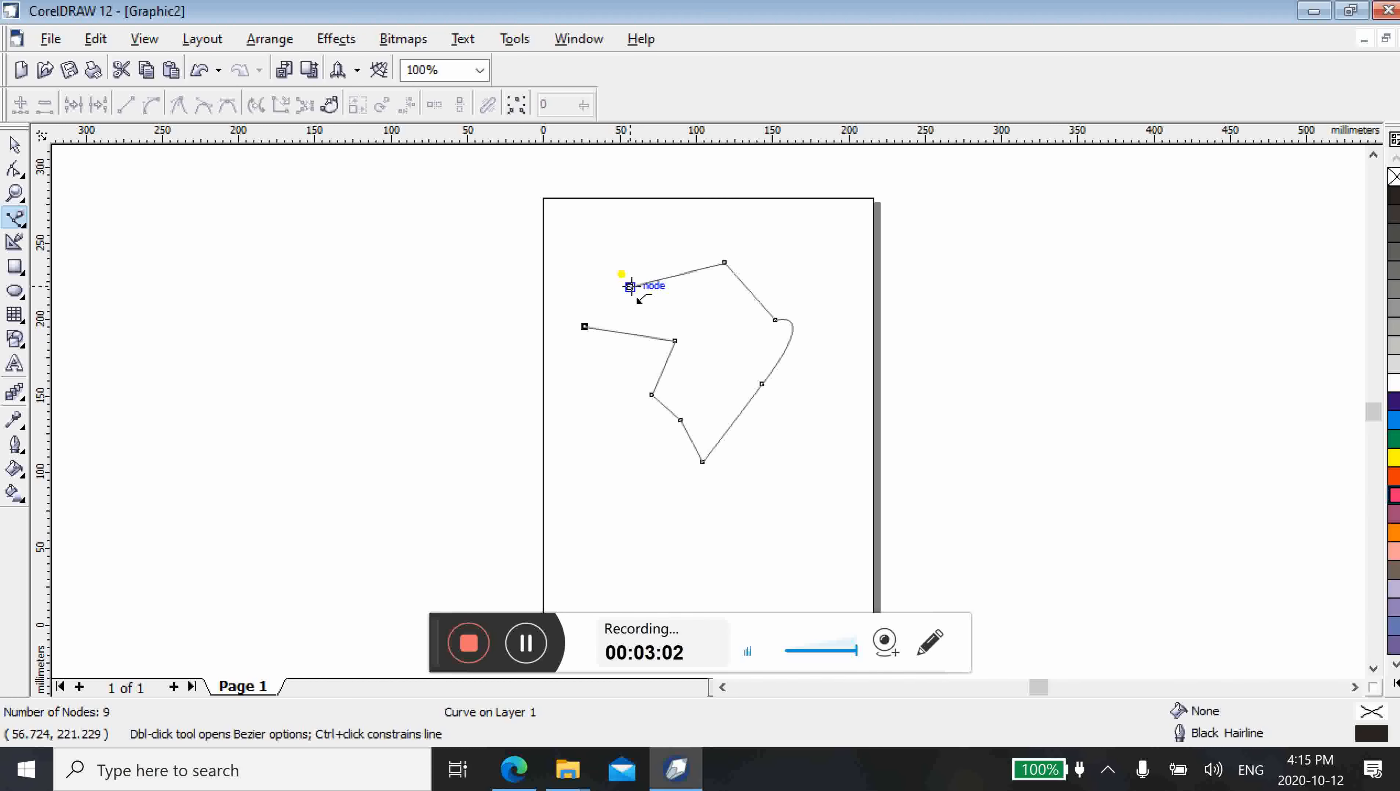
left_click(630, 286)
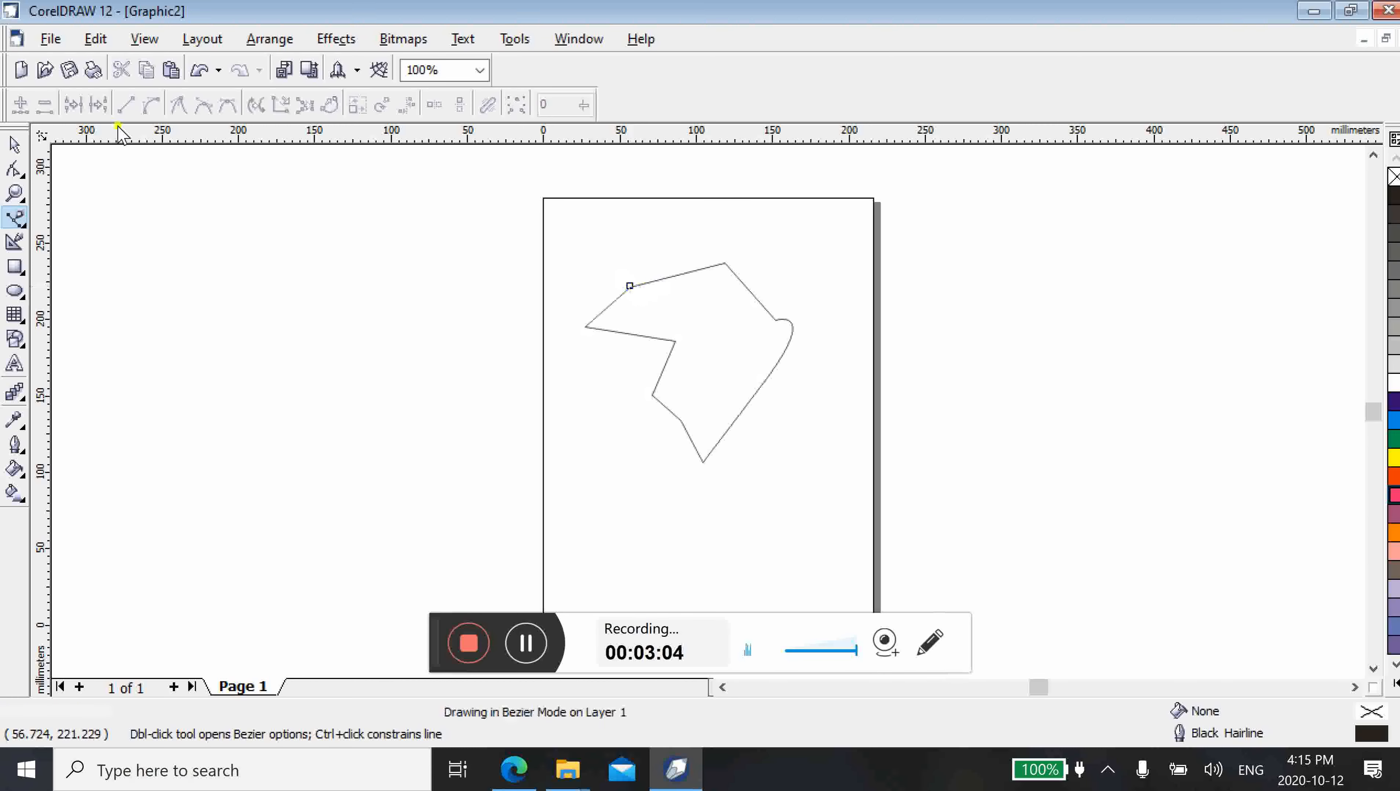
Try green and orange fills on the closed Bezier shape, and delete the shape
left_click(15, 145)
left_click(685, 412)
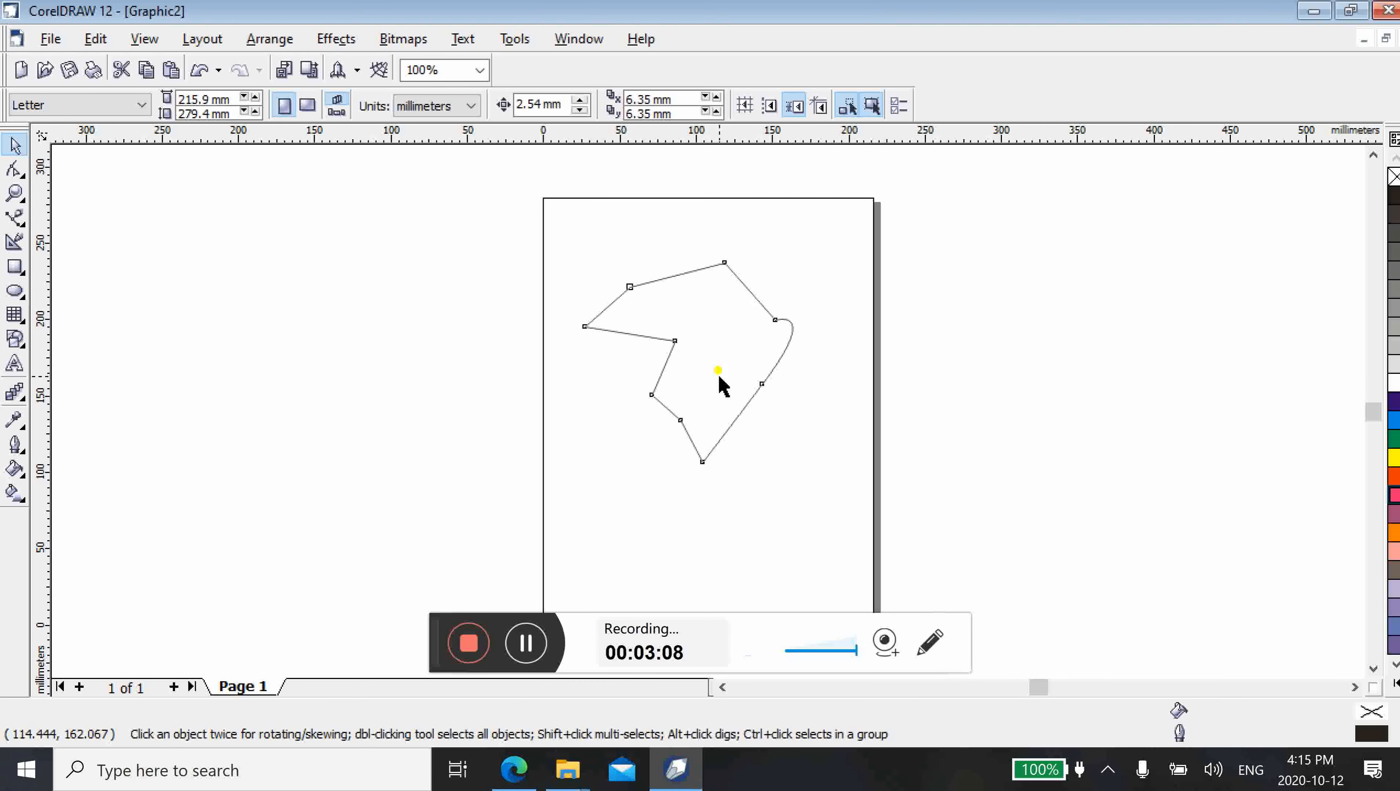
left_click(1395, 441)
left_click(1396, 535)
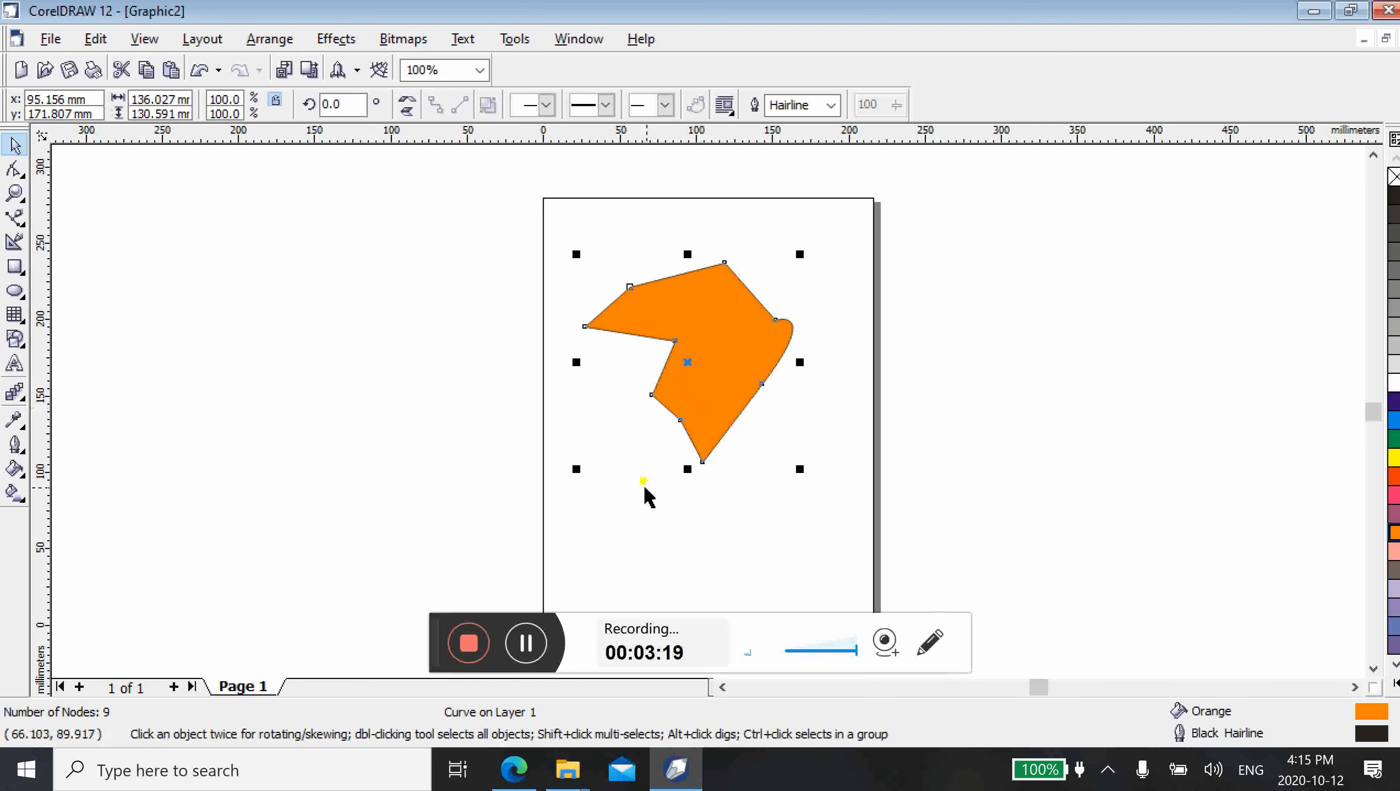
key("Delete")
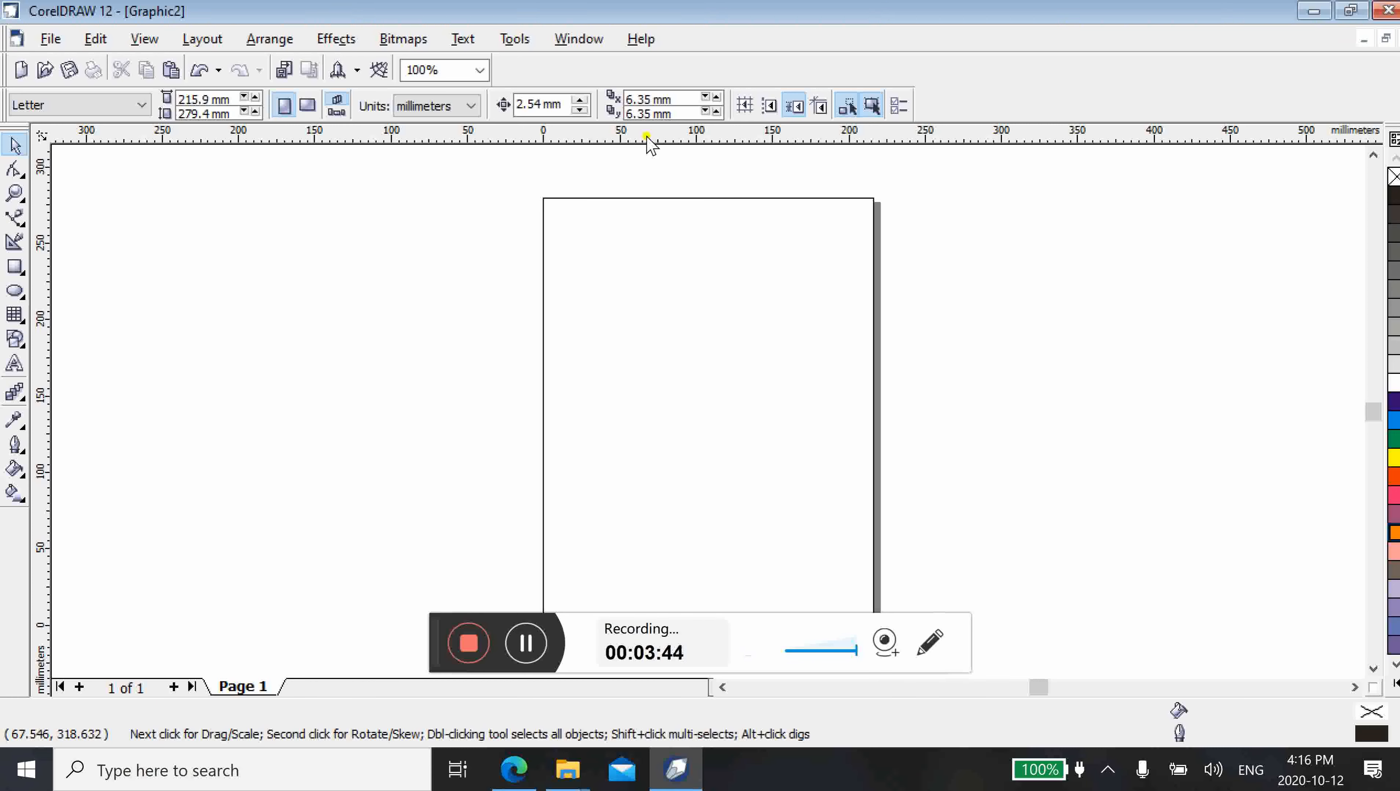
Place a horizontal guideline at about y 210 mm and vertical guidelines at about x 58 mm and x 122 mm
left_click_drag(647, 139, 663, 303)
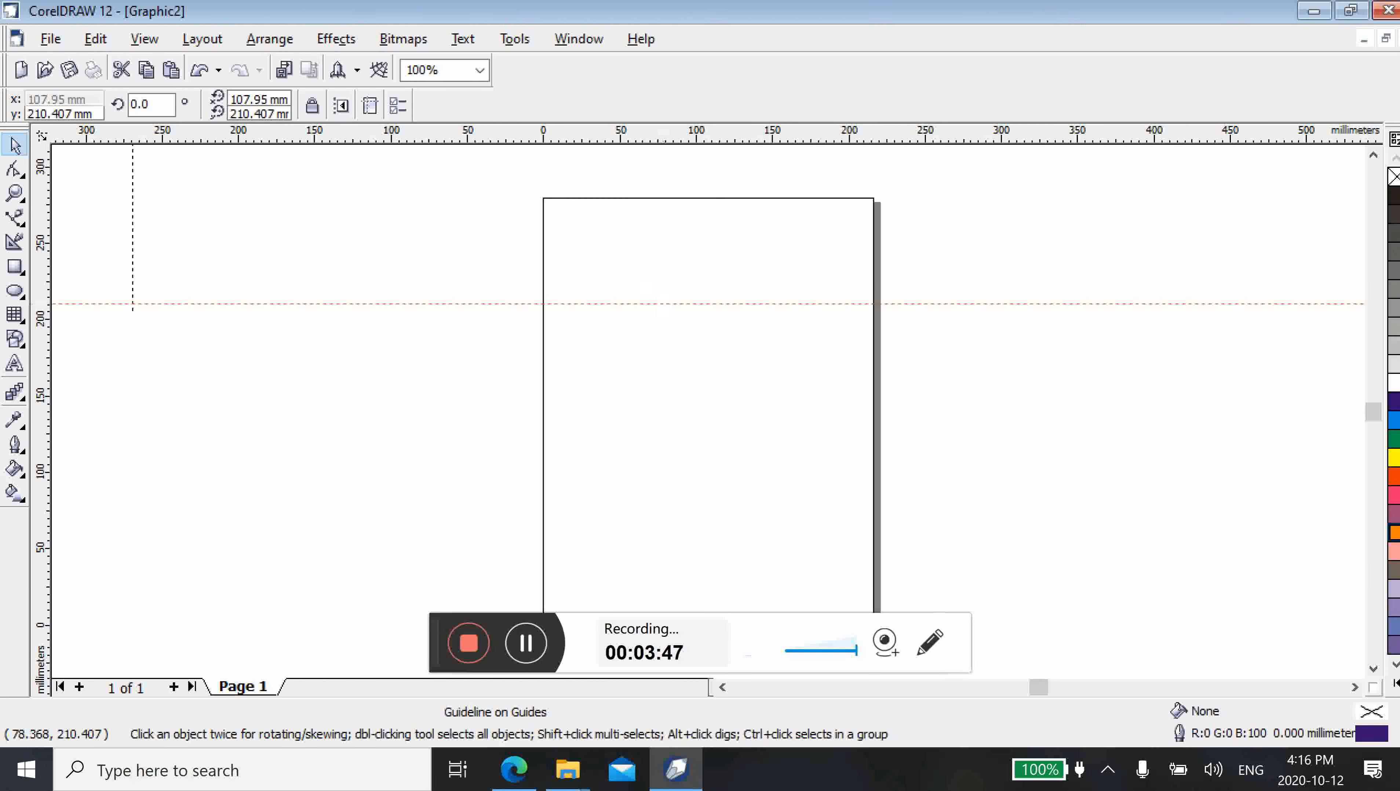
left_click_drag(40, 366, 631, 390)
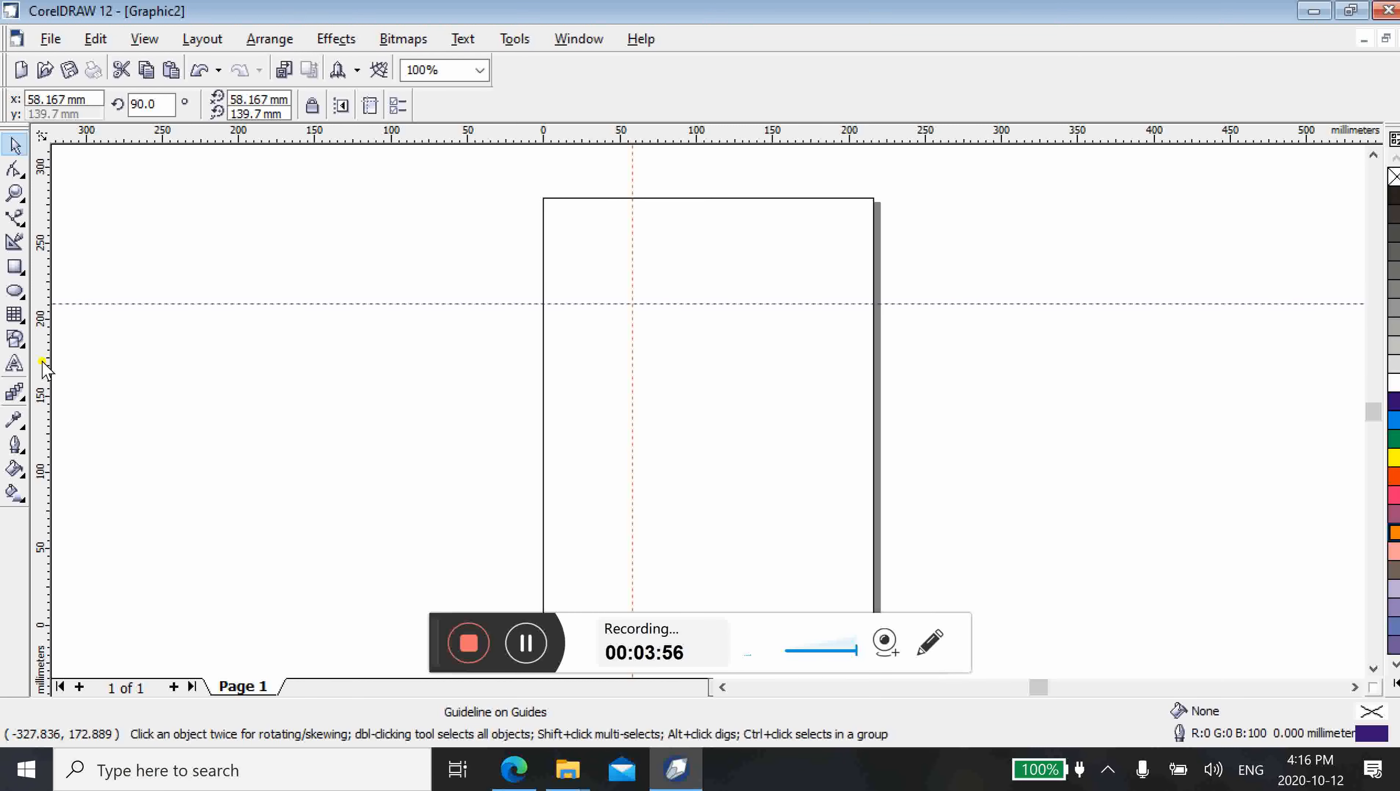
left_click_drag(43, 366, 729, 378)
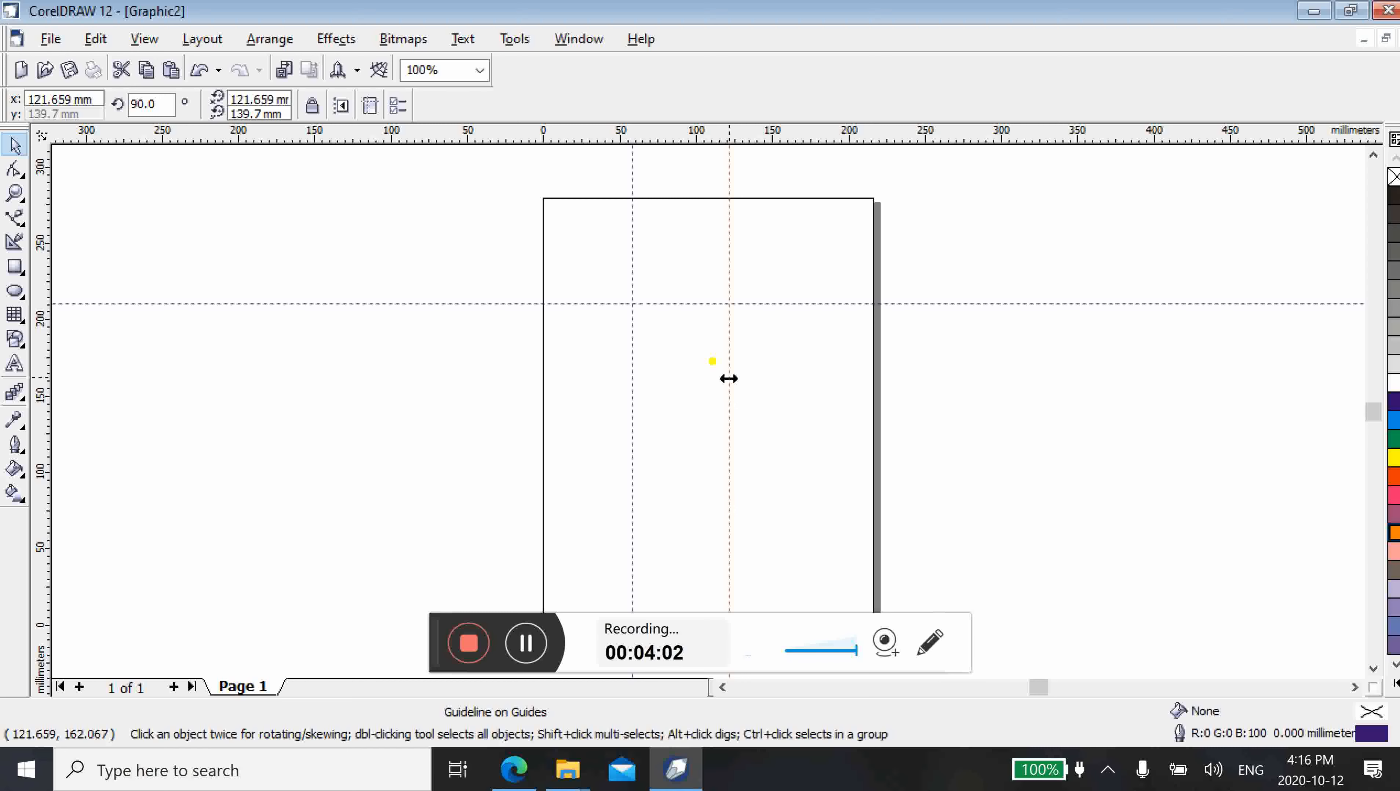
Place a horizontal guideline at about y 49 mm and trace a closed four-node Bezier rectangle, about 65 by 162 mm, between the guidelines
left_click_drag(697, 143, 762, 550)
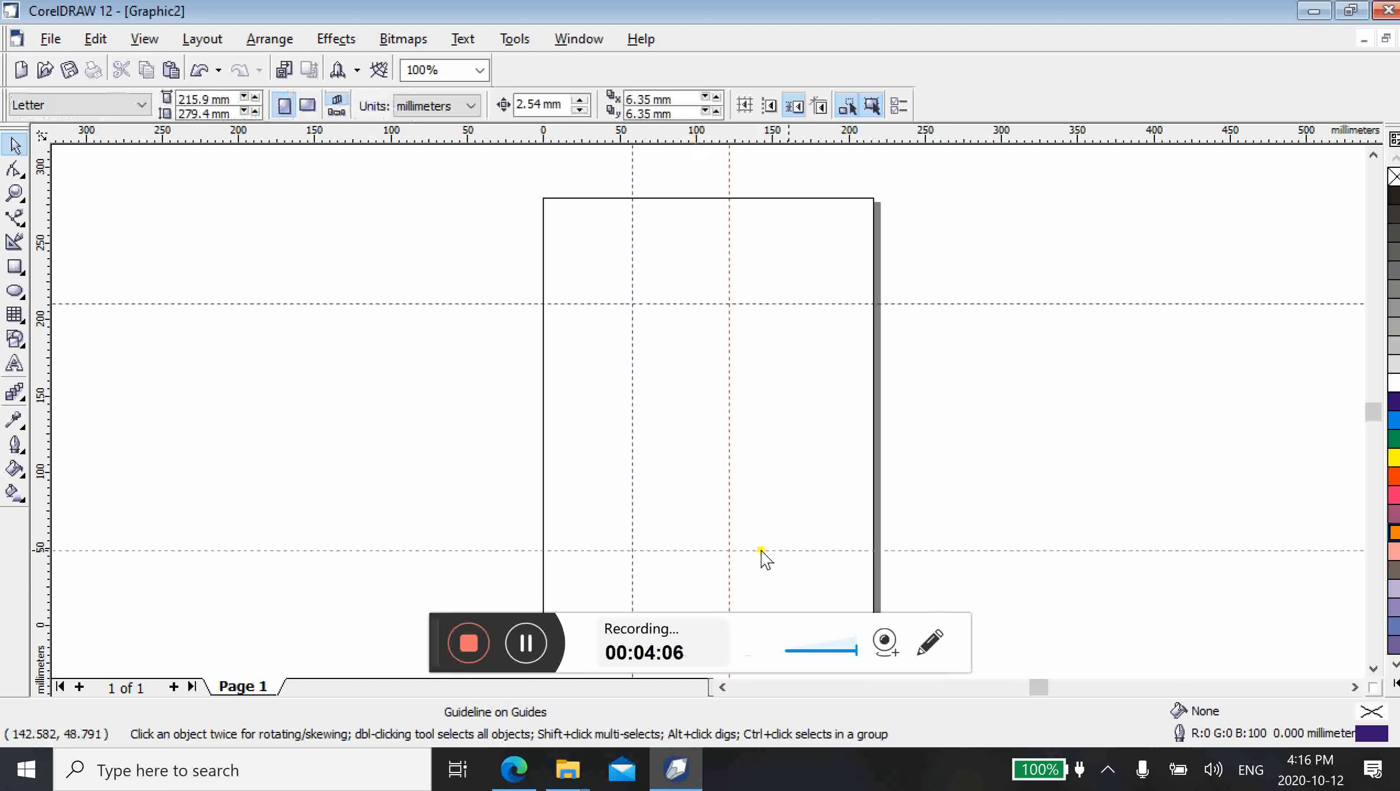
left_click(788, 262)
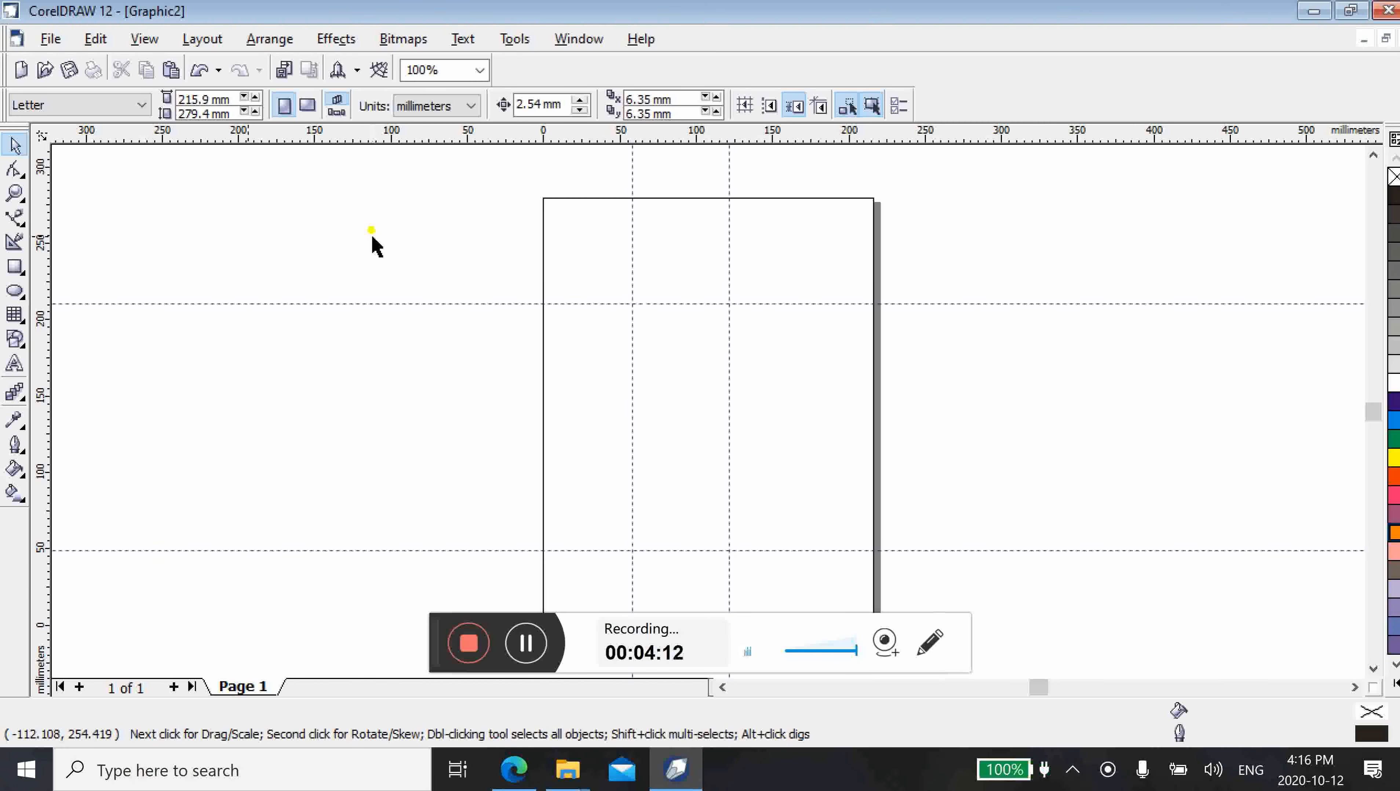
left_click(15, 217)
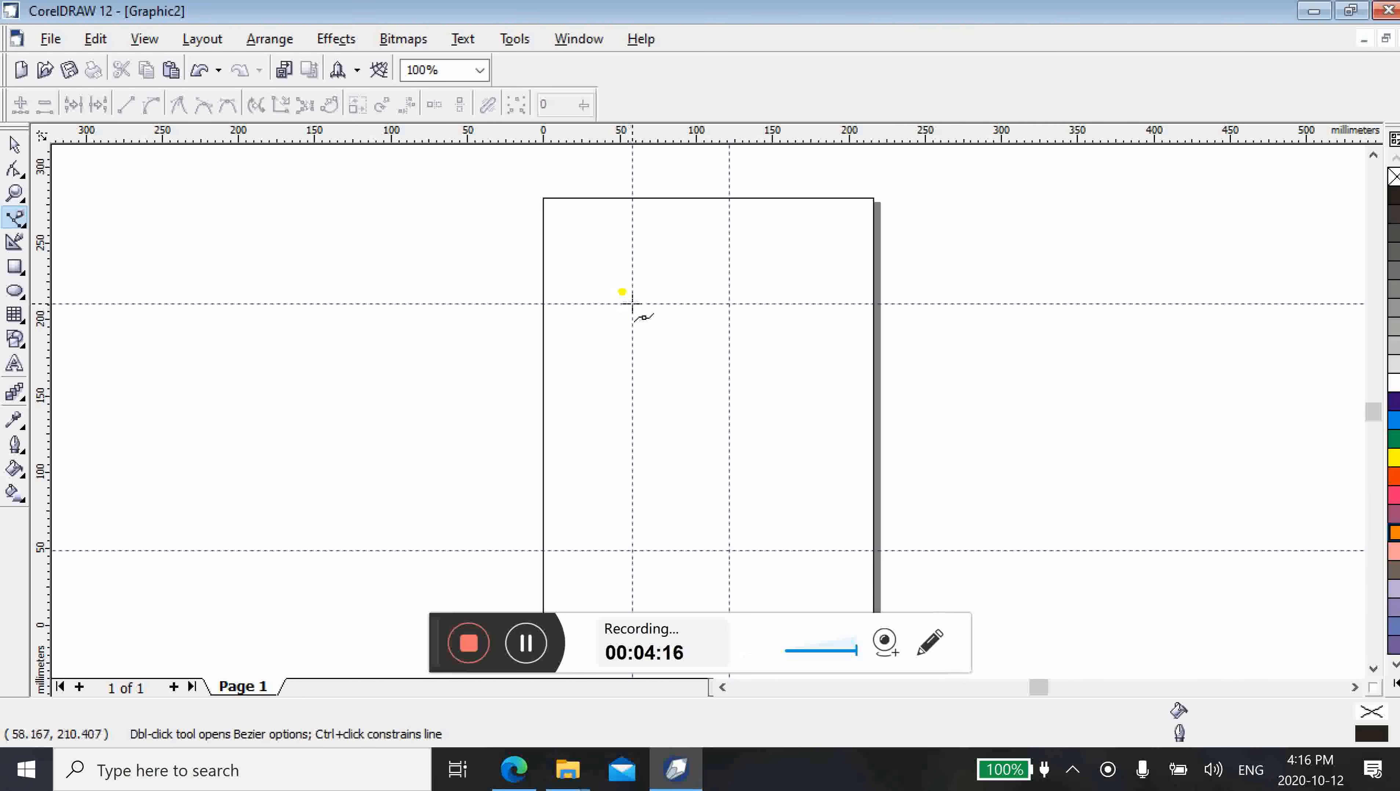
left_click(632, 302)
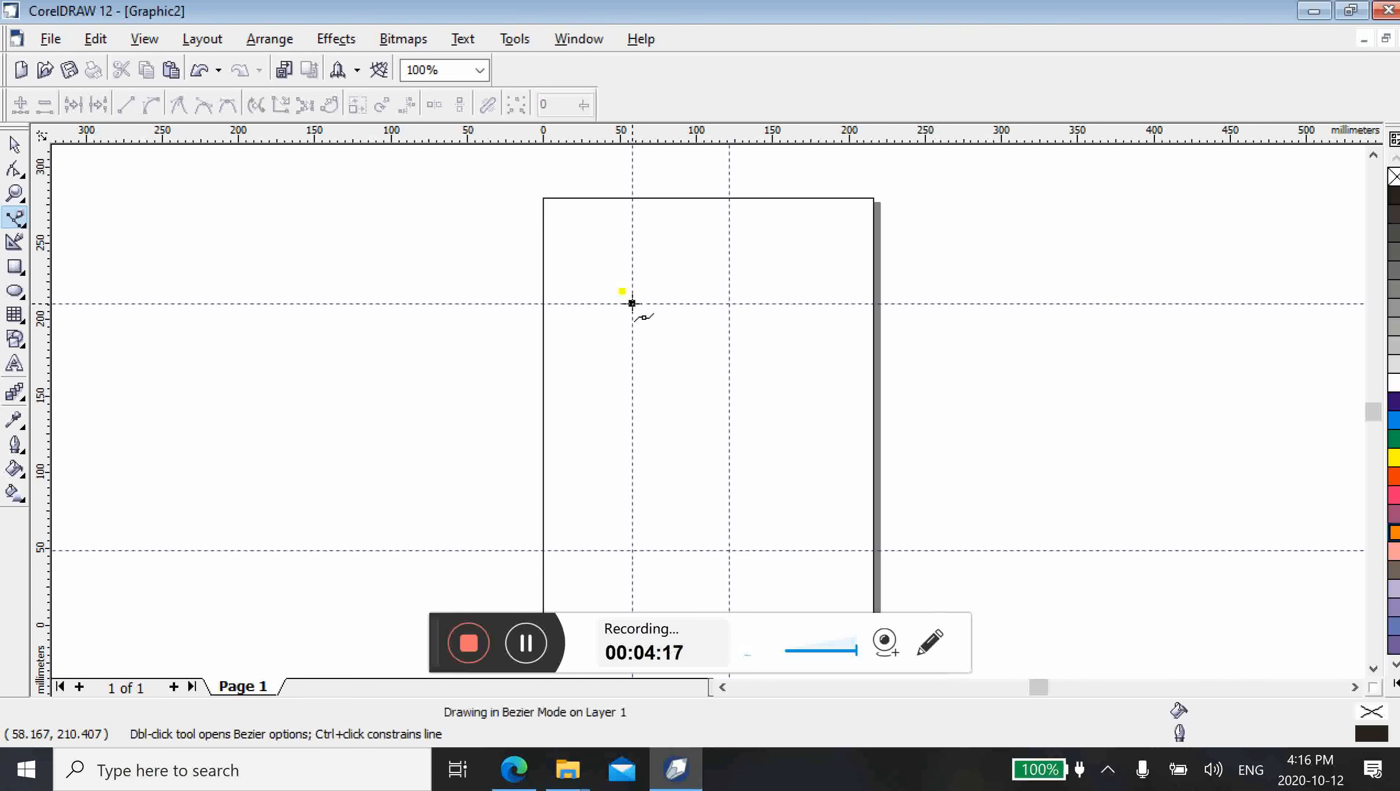
left_click(729, 304)
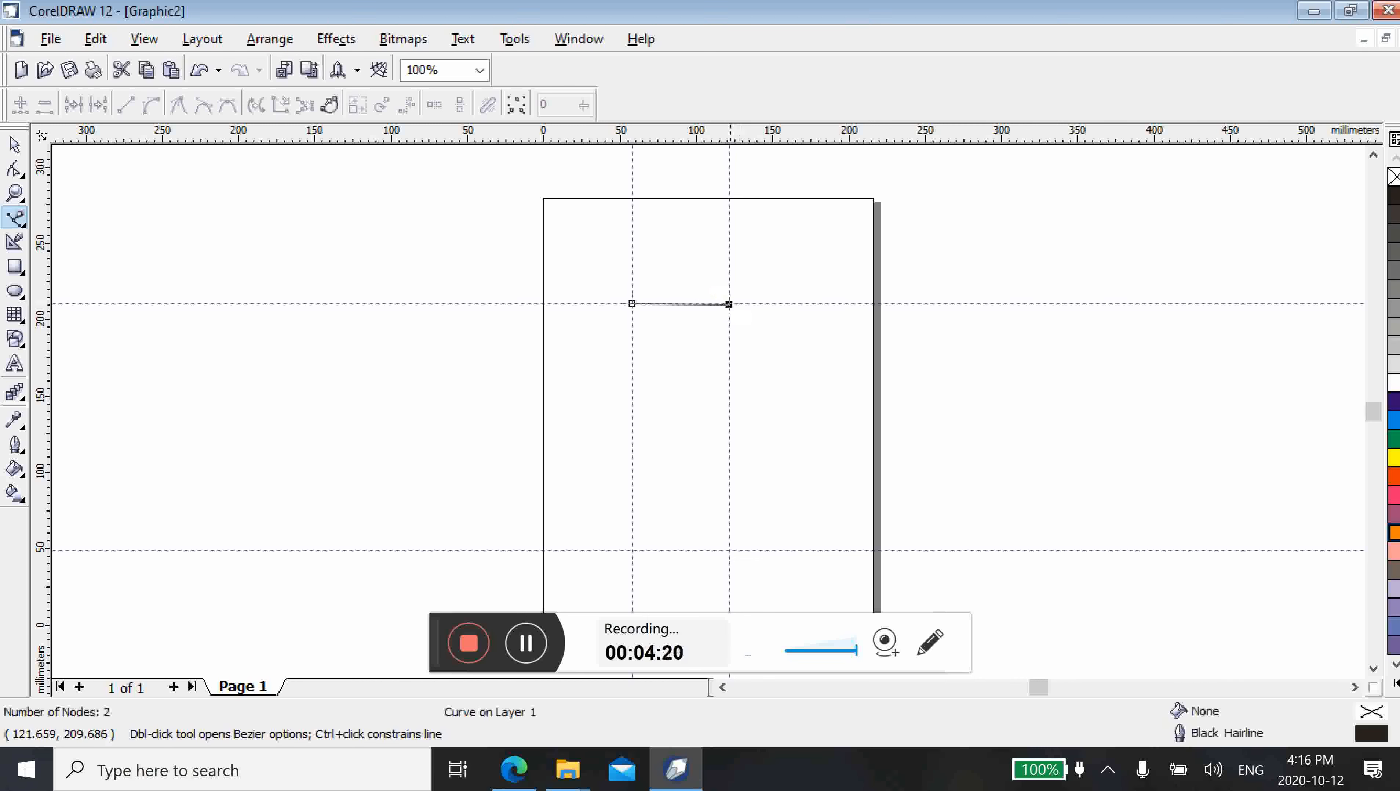
left_click(729, 551)
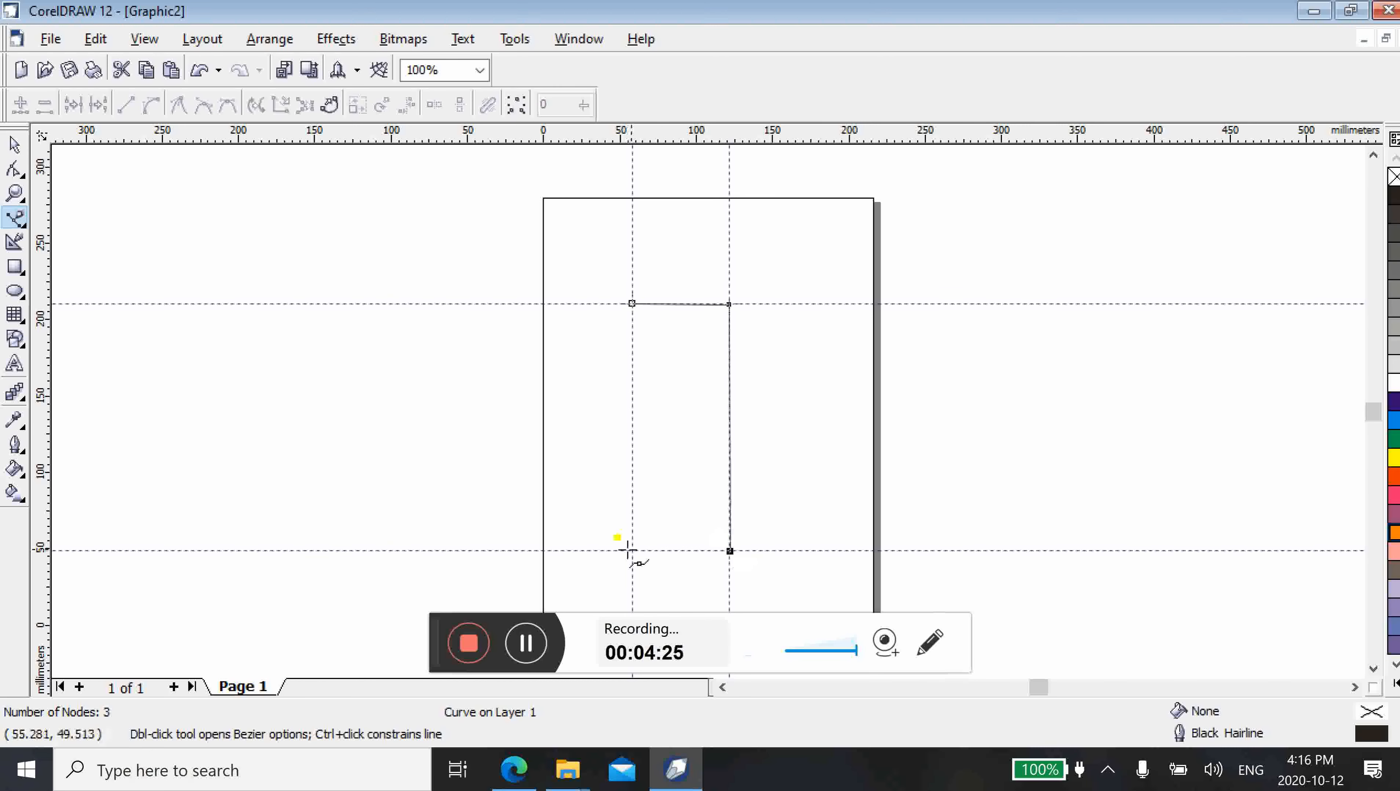
left_click(631, 550)
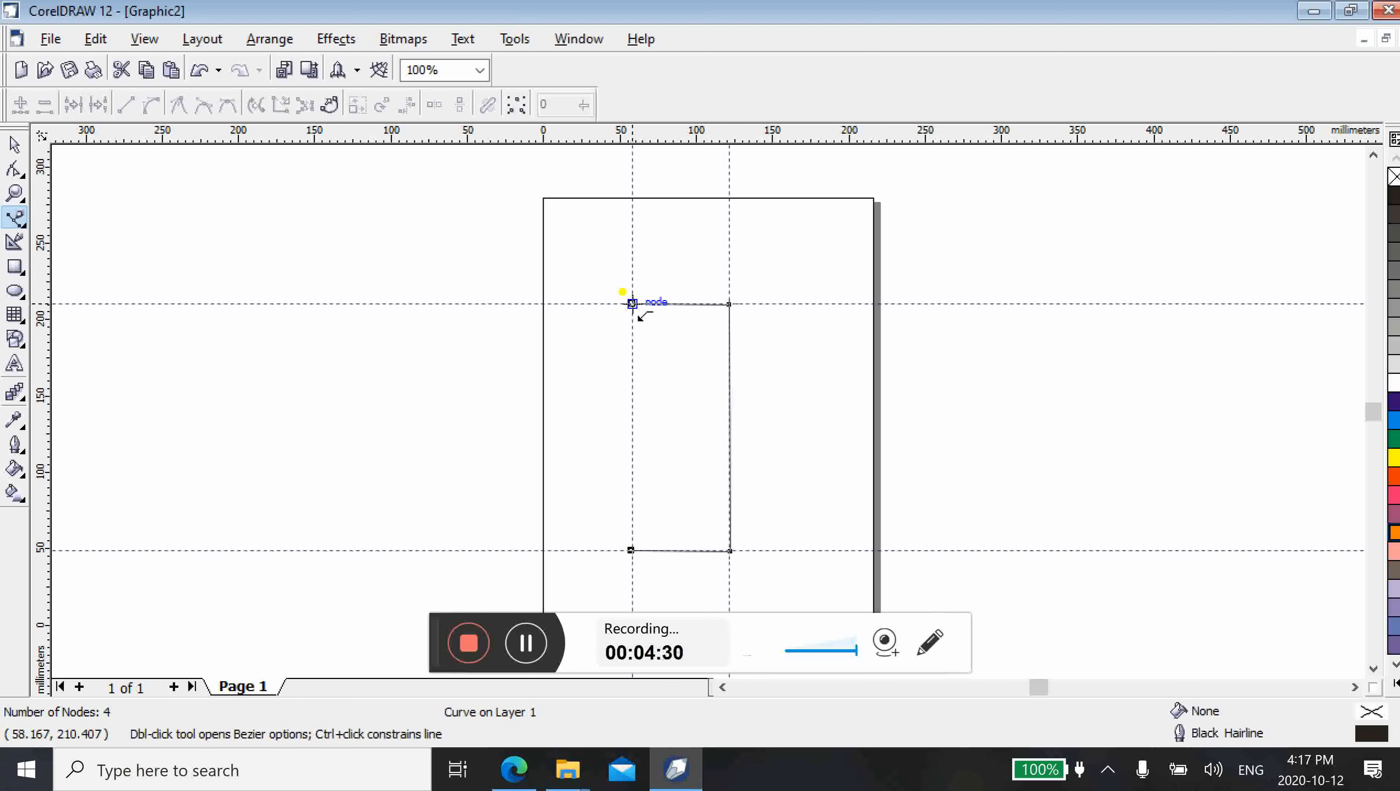
left_click(632, 304)
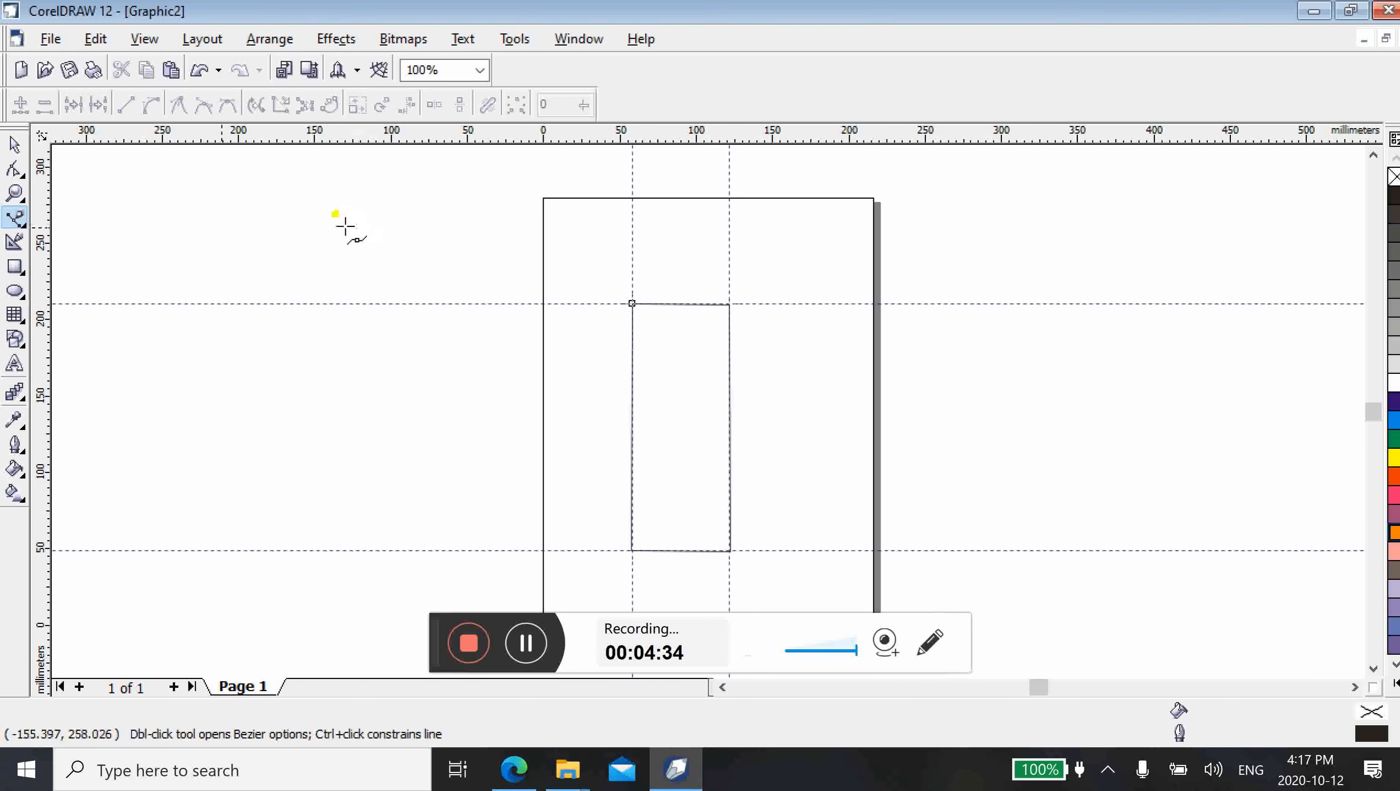
Try a cyan fill on the tall Bezier rectangle, and remove the fill again
left_click(15, 145)
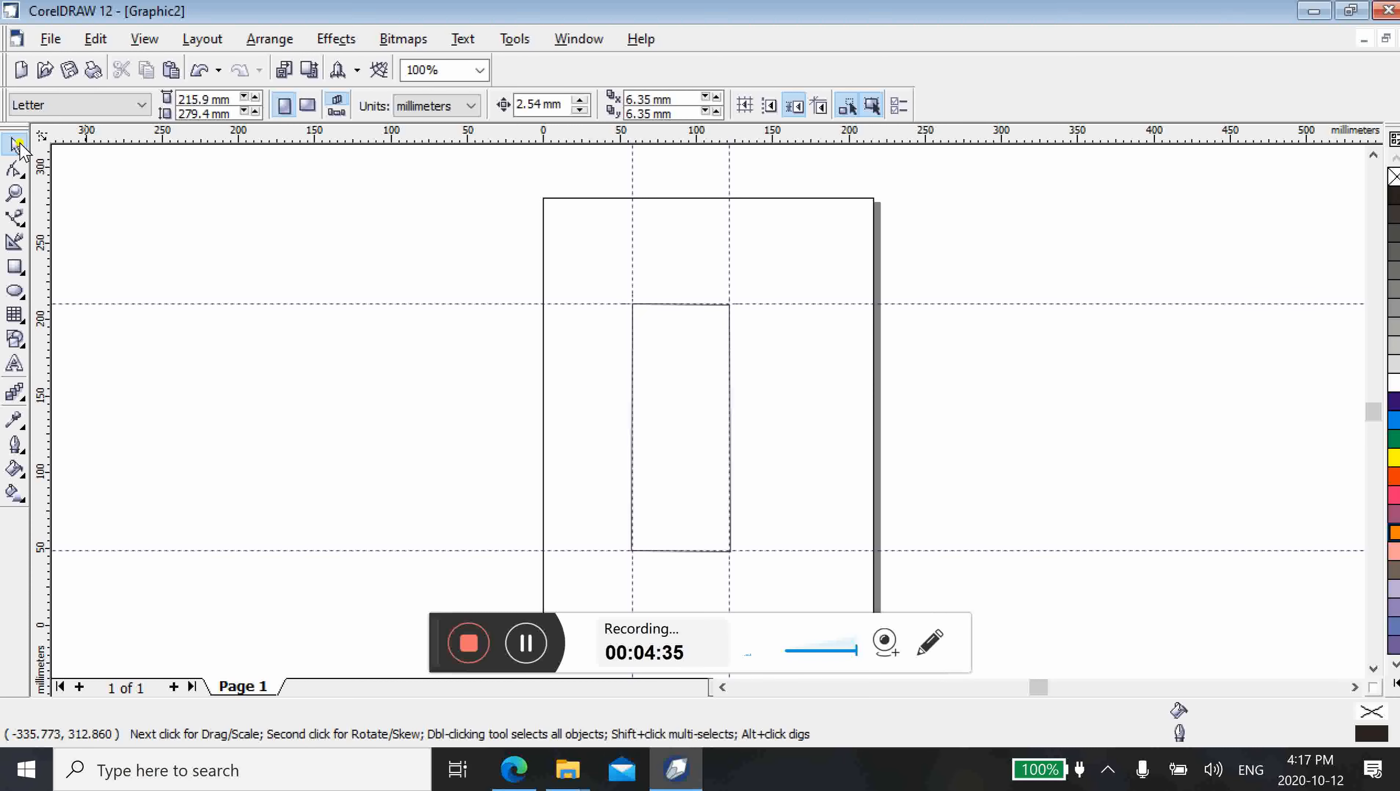
left_click(686, 426)
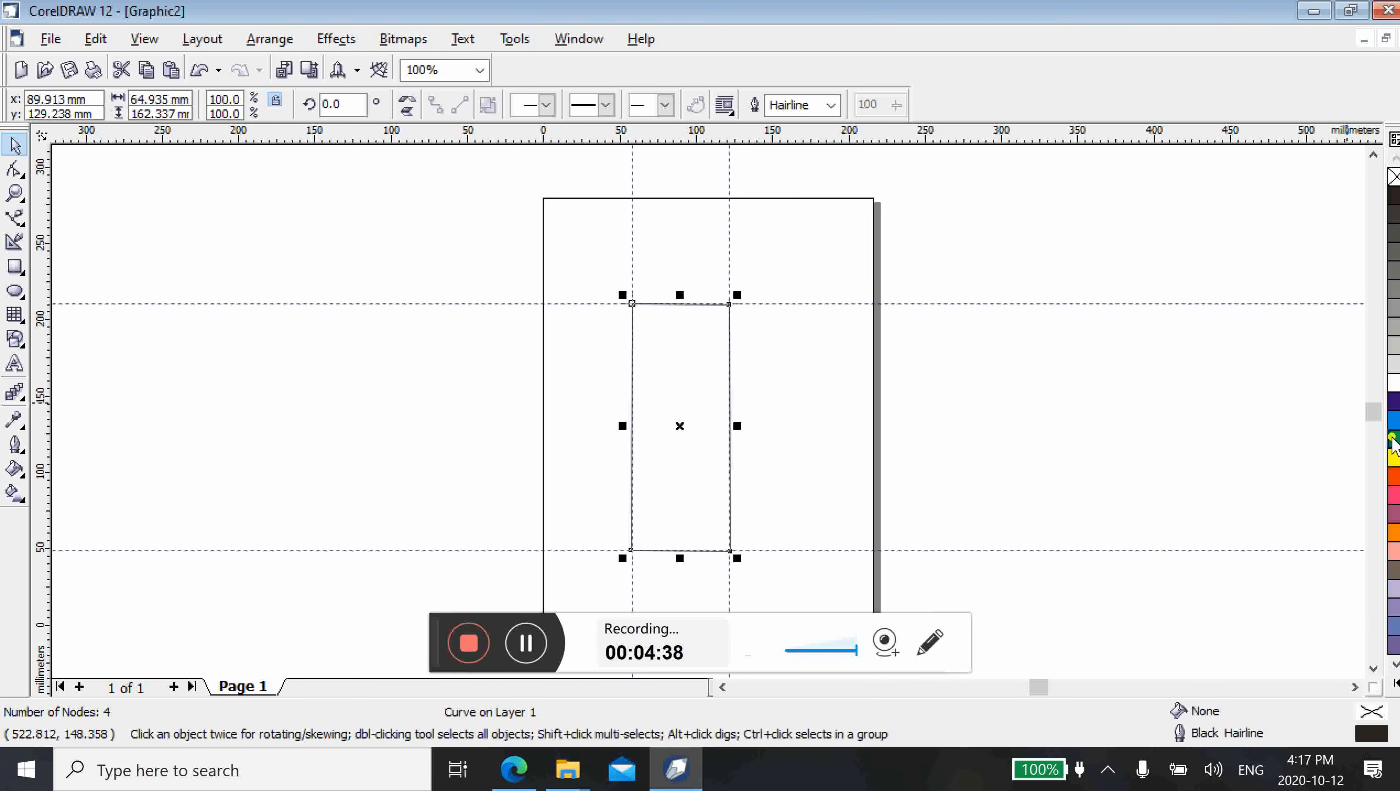
left_click(1394, 420)
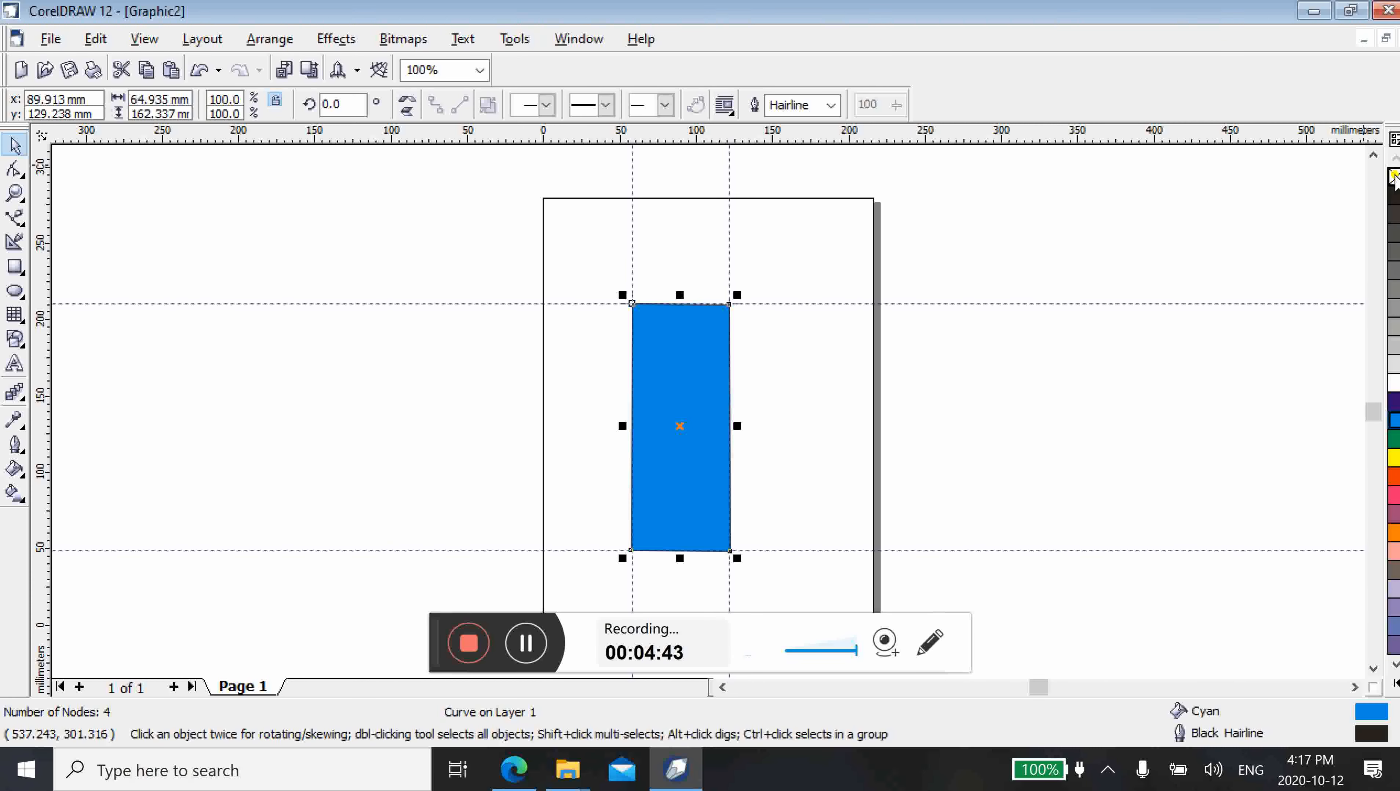
left_click(1394, 176)
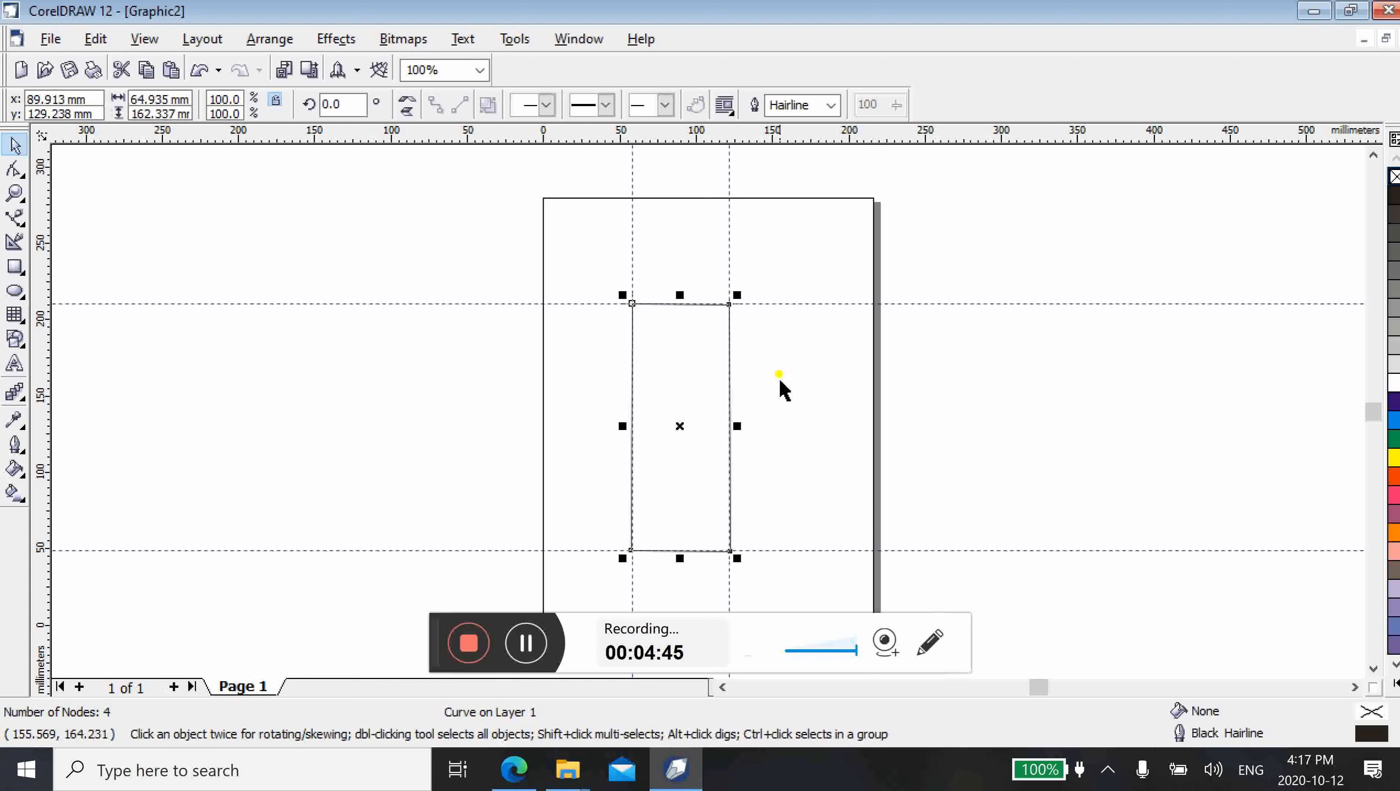
left_click(791, 426)
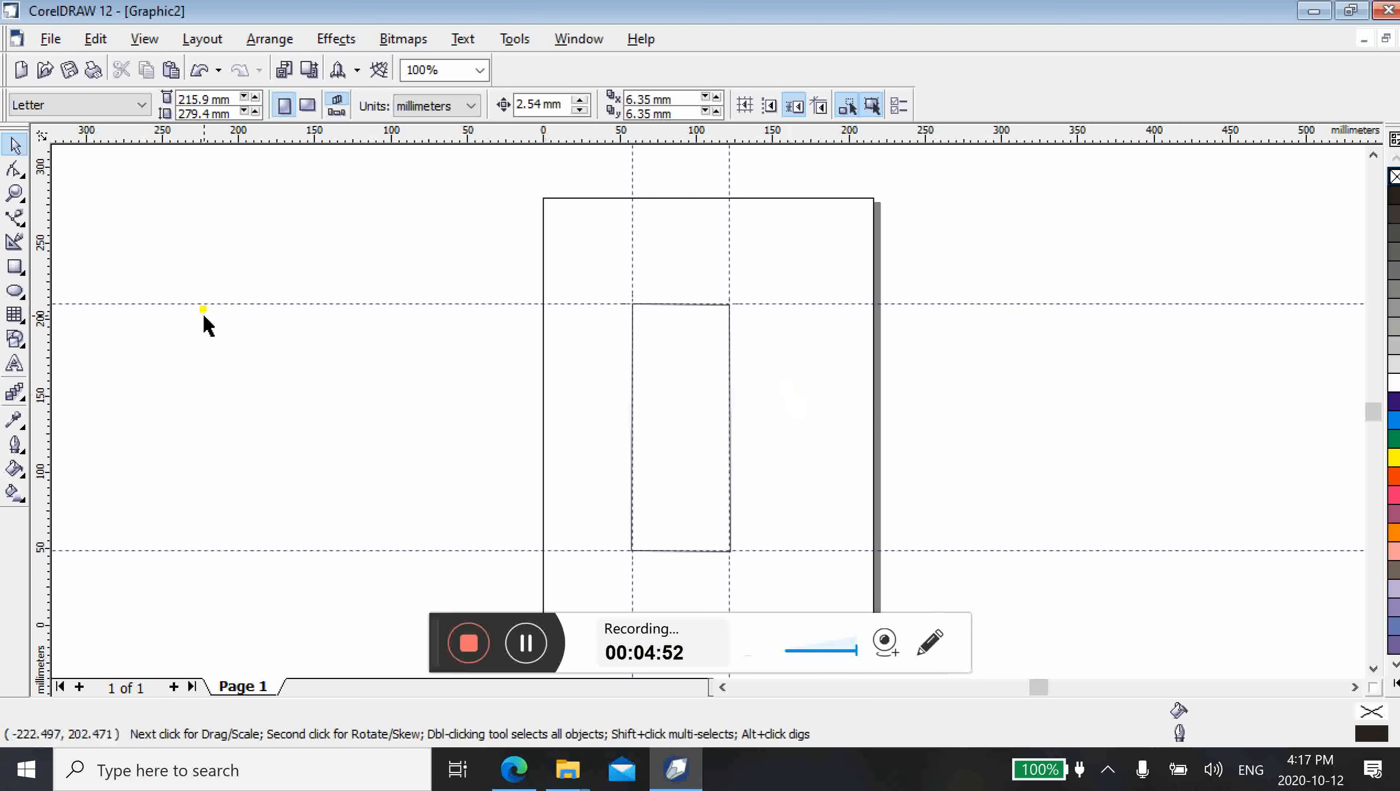
Draw a rectangle about 63 by 19 mm beside the tall rectangle's upper right side, and fill it with cyan
left_click(15, 268)
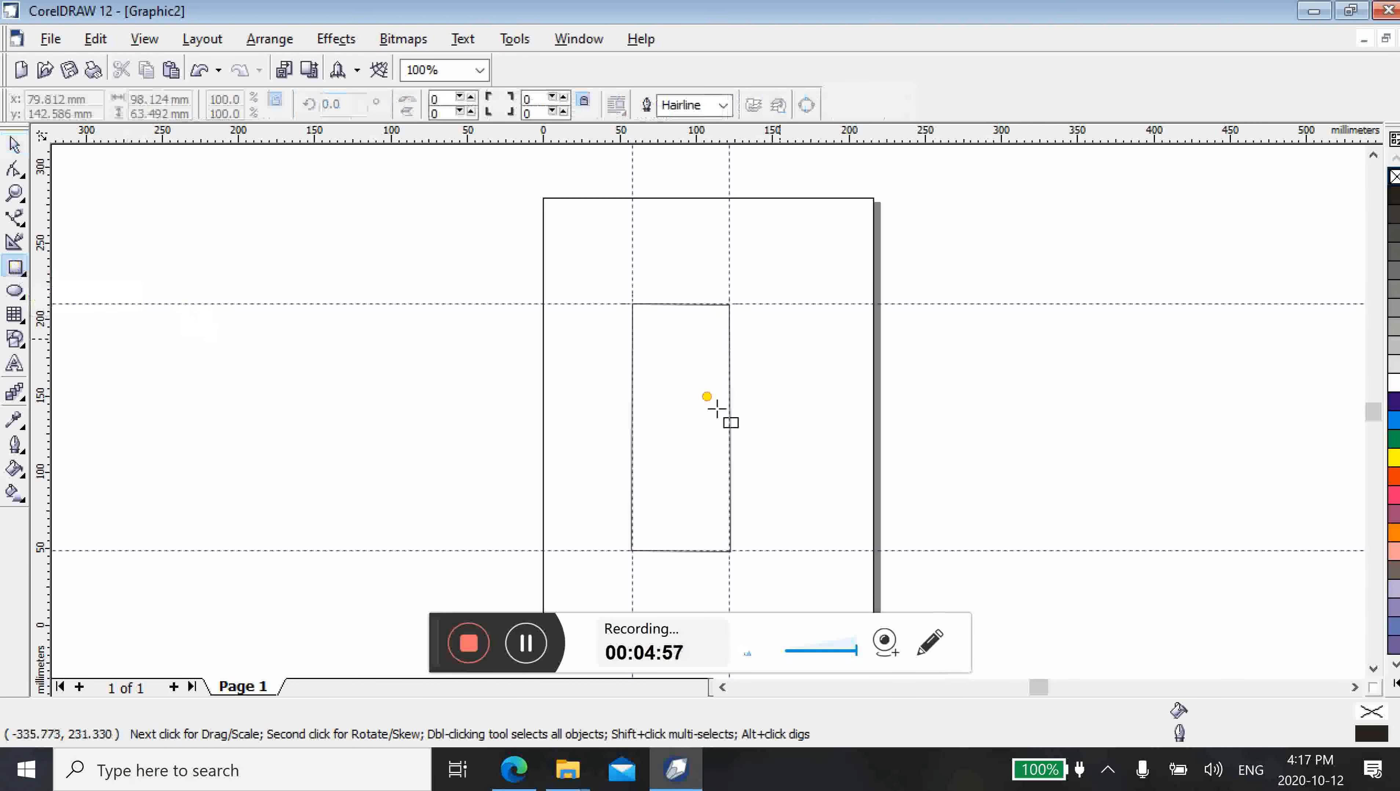
left_click_drag(762, 326, 859, 356)
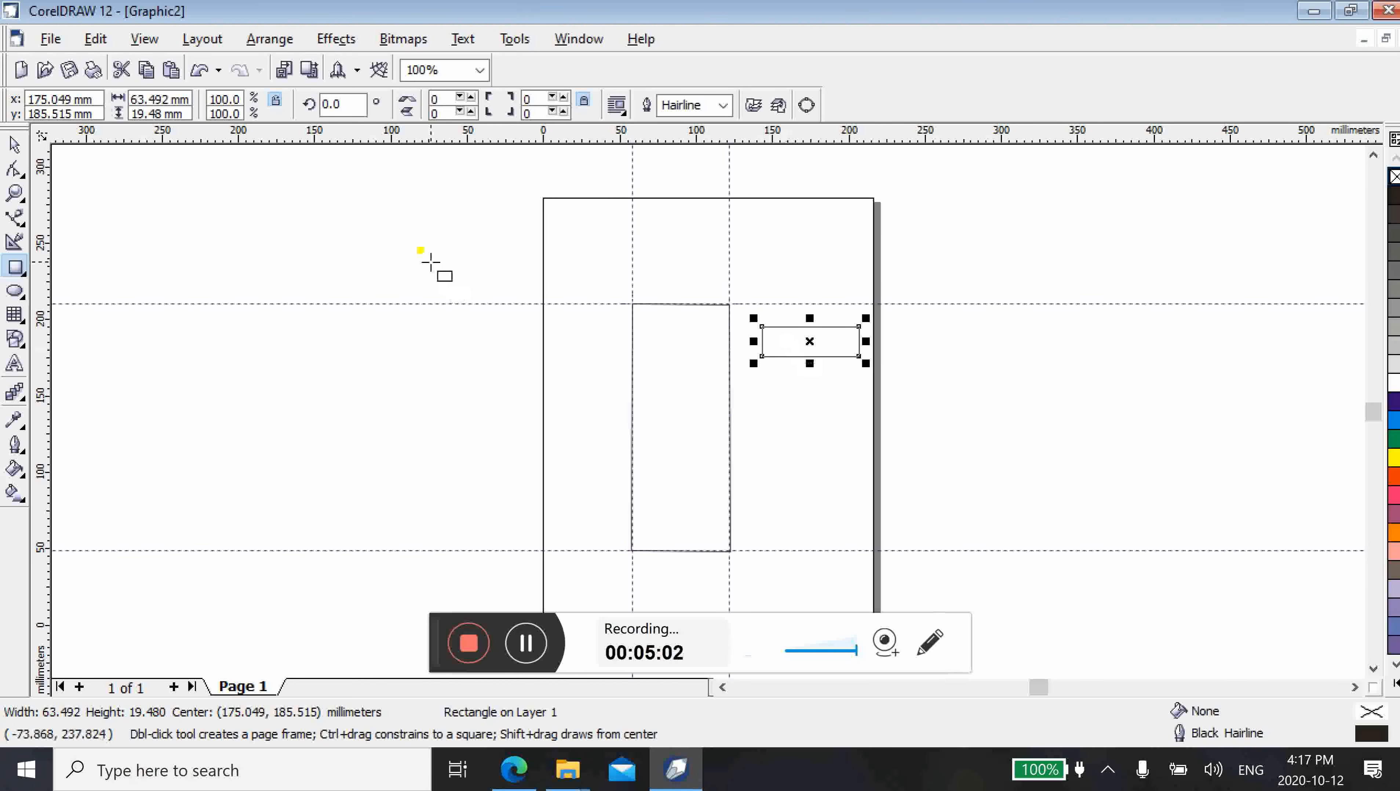
left_click(15, 145)
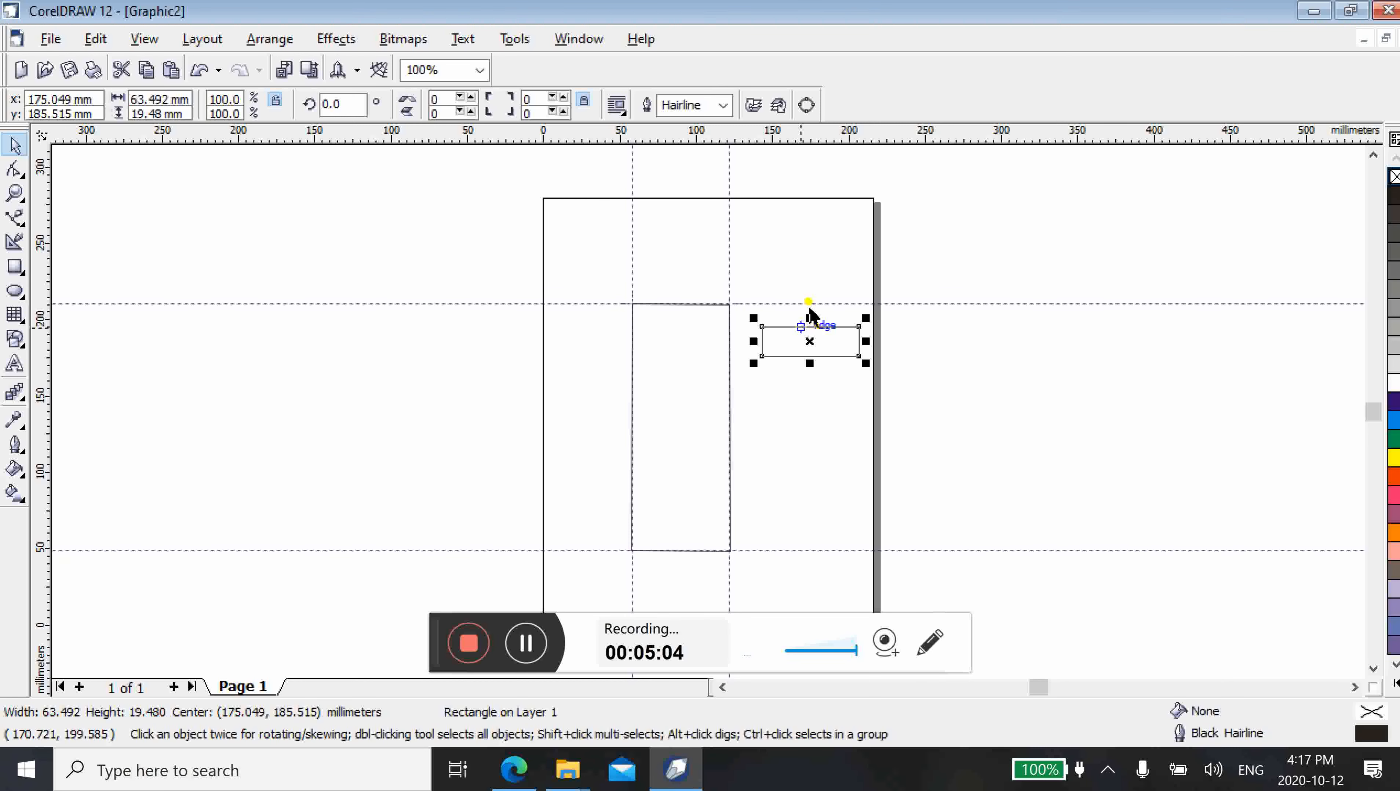
left_click(816, 342)
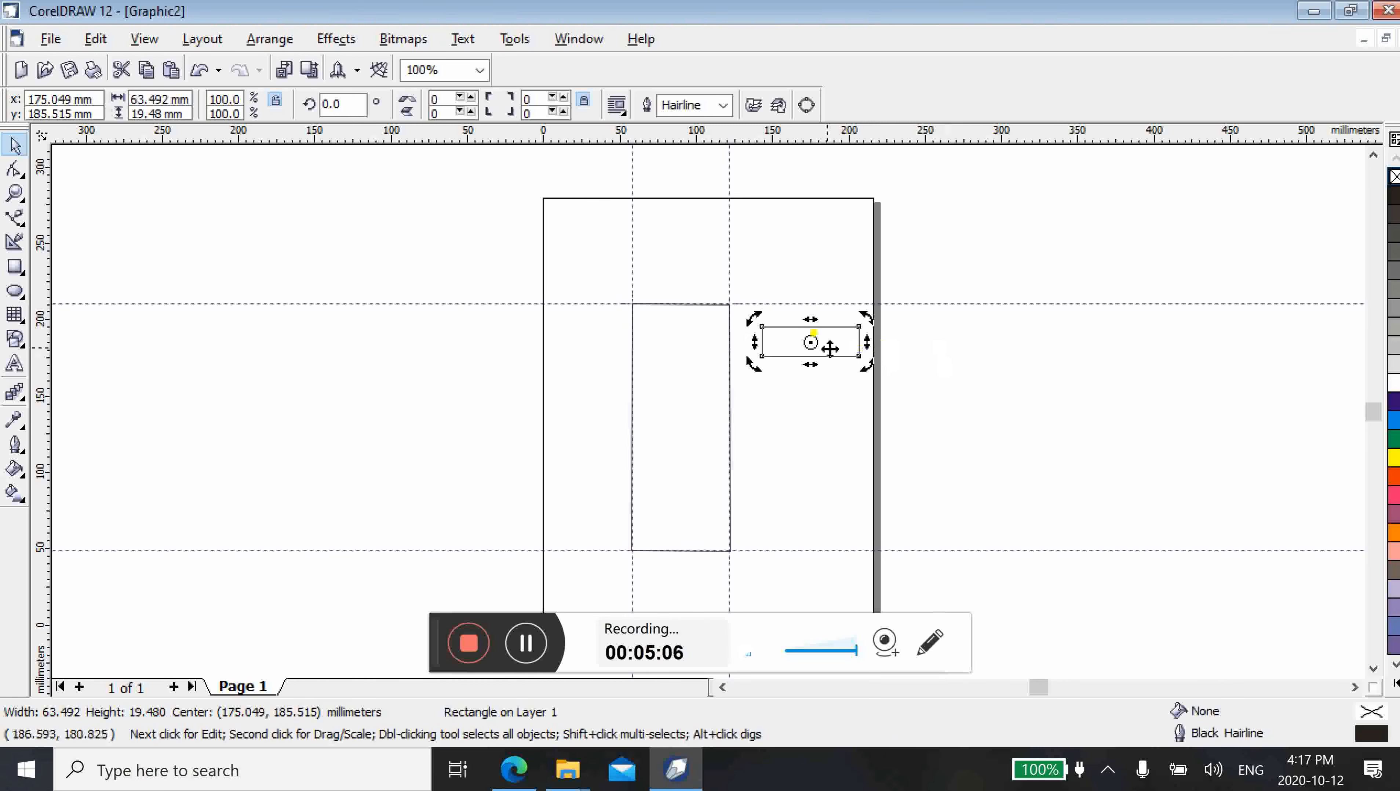
left_click(814, 341)
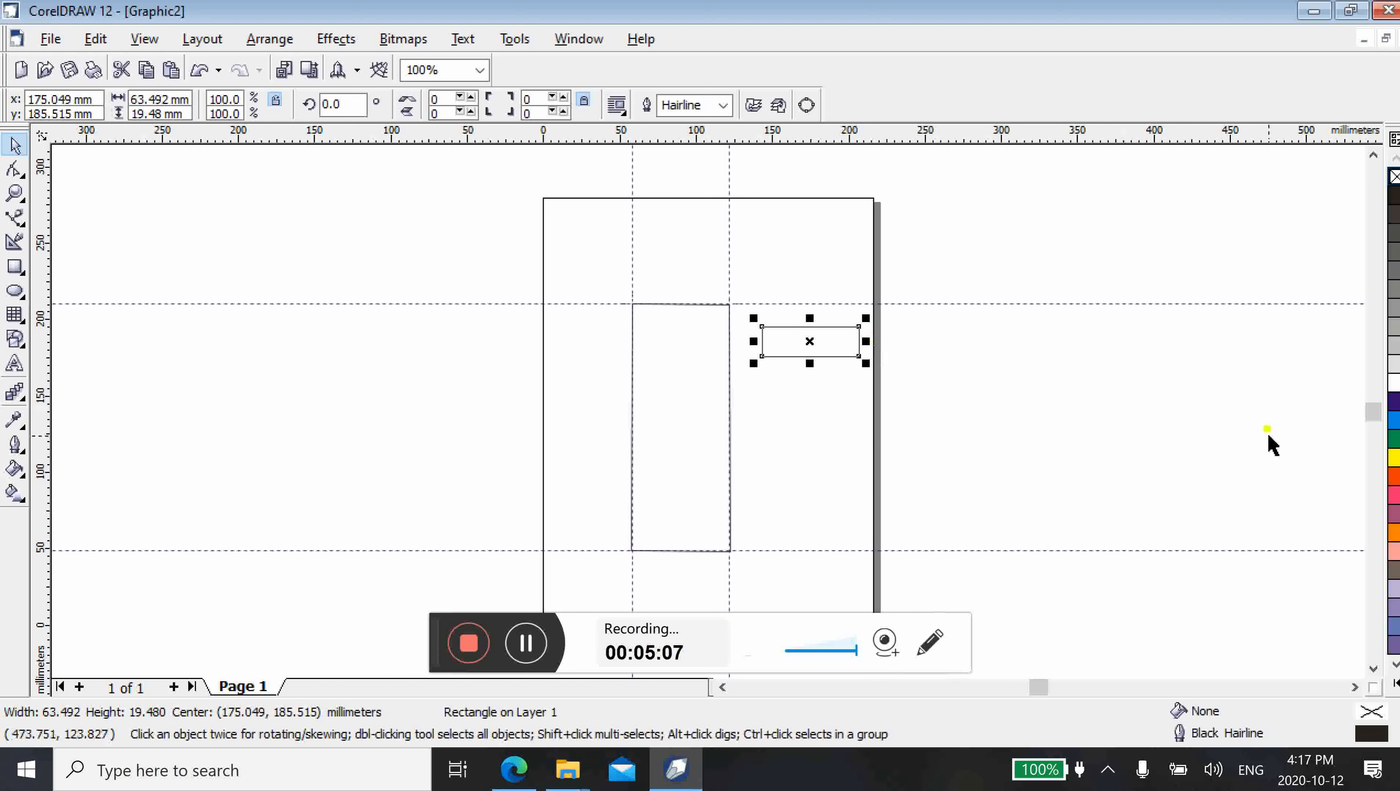
left_click(1395, 420)
Move the cyan bar to the upper end of the tall rectangle, fitting it between the two vertical guidelines
left_click_drag(813, 343, 670, 324)
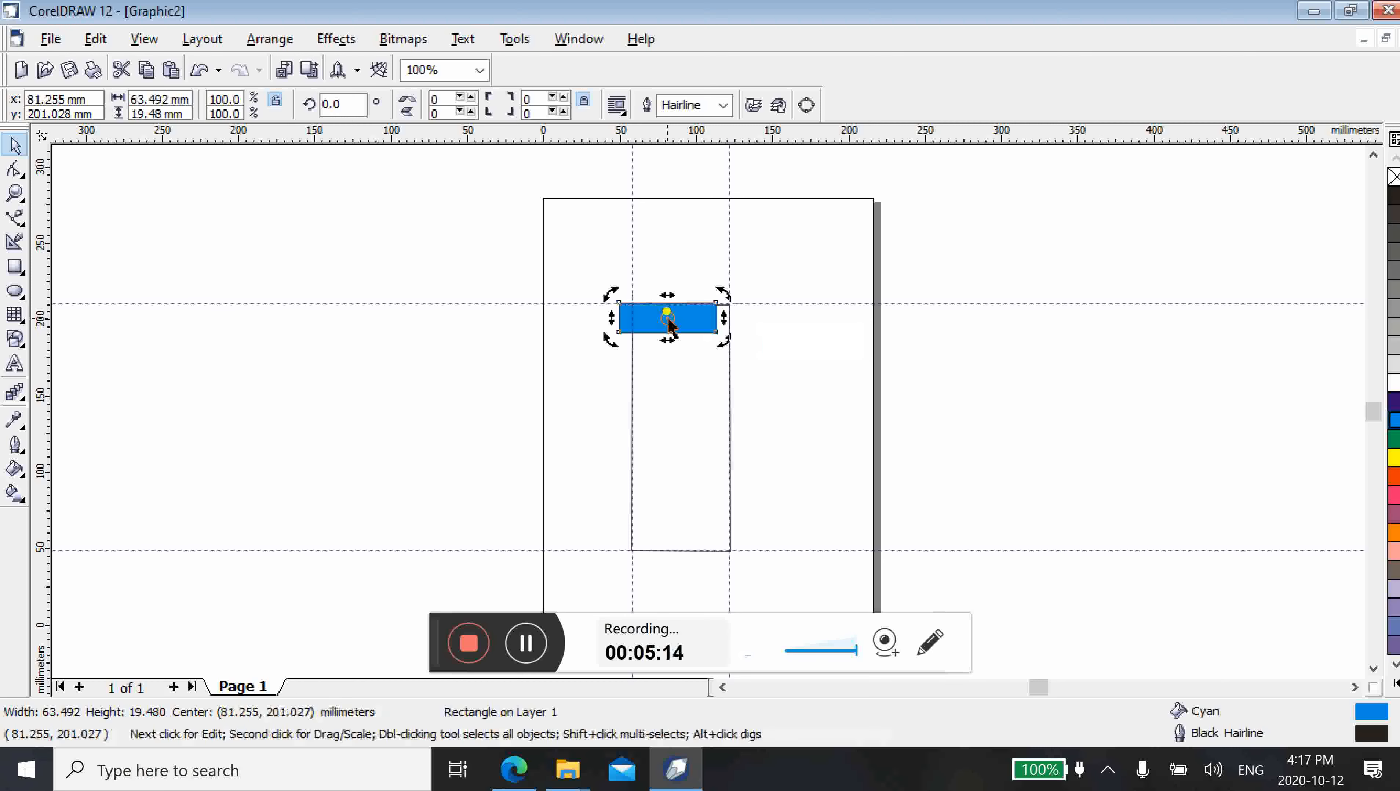
left_click(669, 319)
left_click_drag(669, 318, 683, 320)
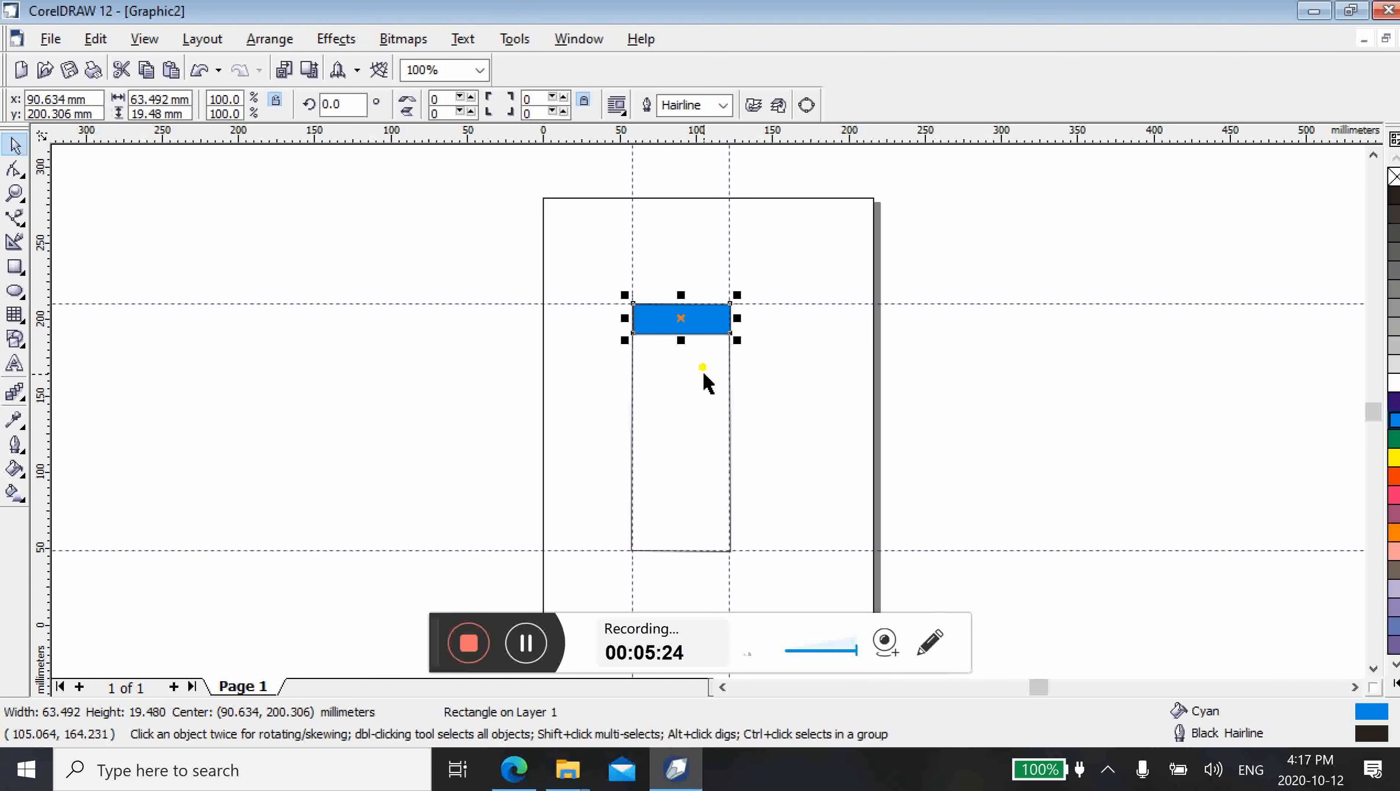
left_click(820, 387)
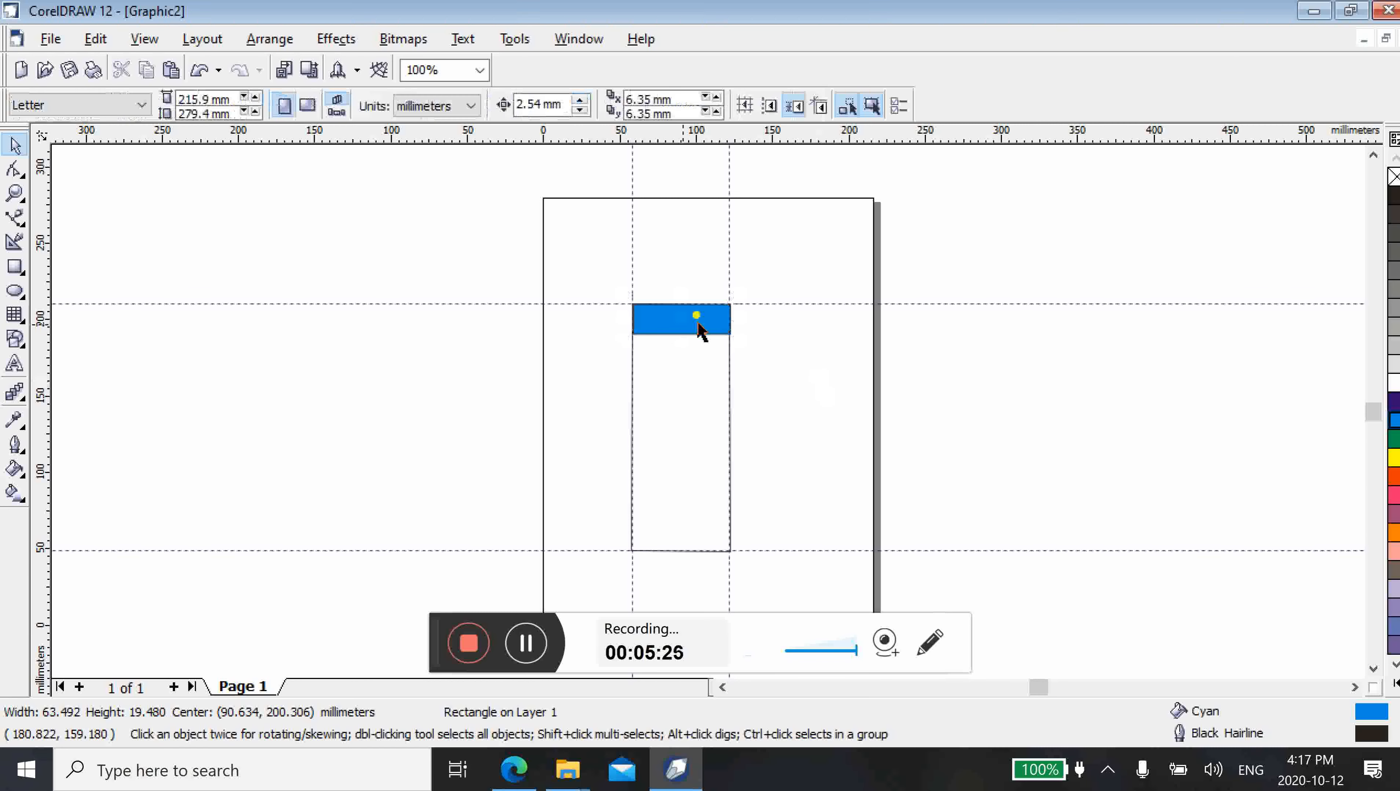
Copy the cyan bar twice down the tall rectangle, centring the copies at about y 173 mm and y 116 mm
left_click(698, 327)
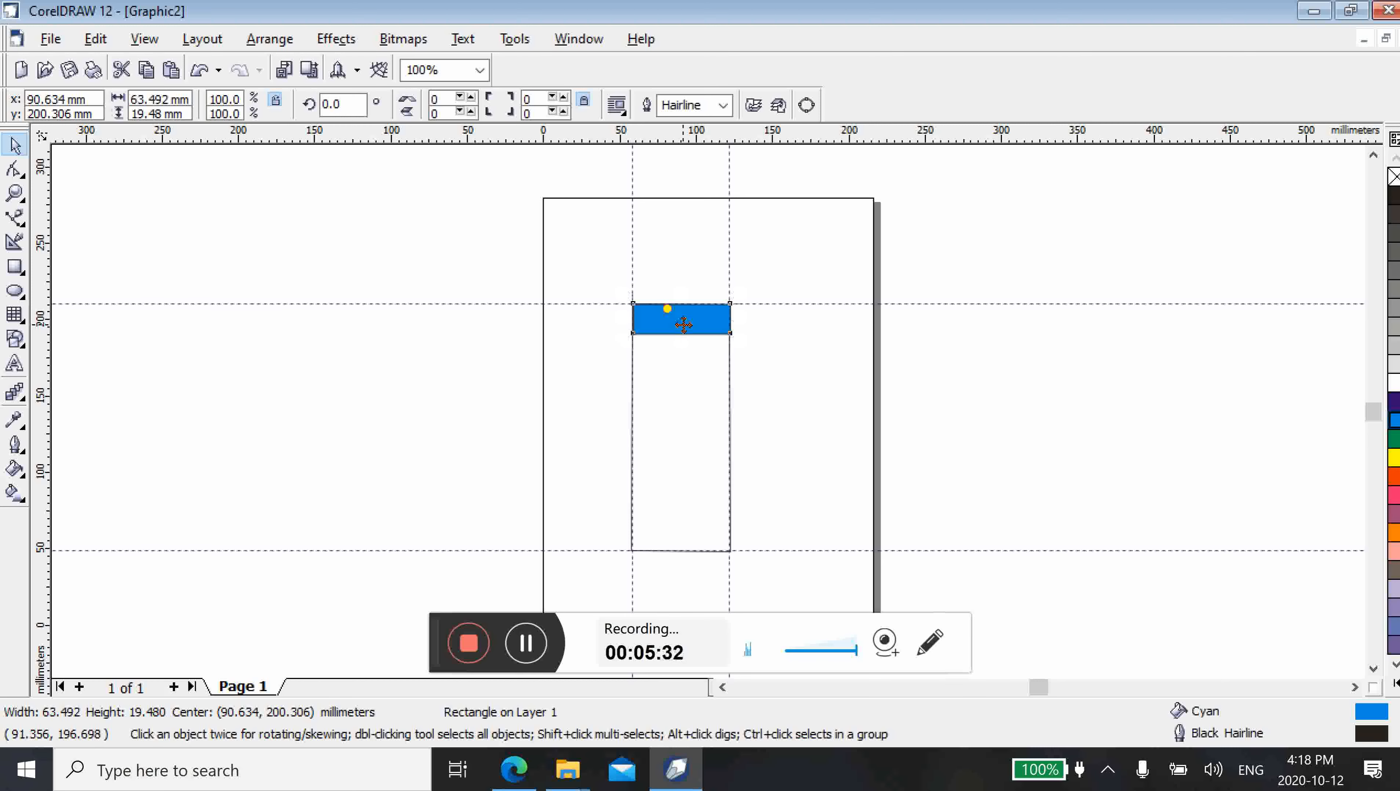
left_click_drag(673, 320, 682, 363)
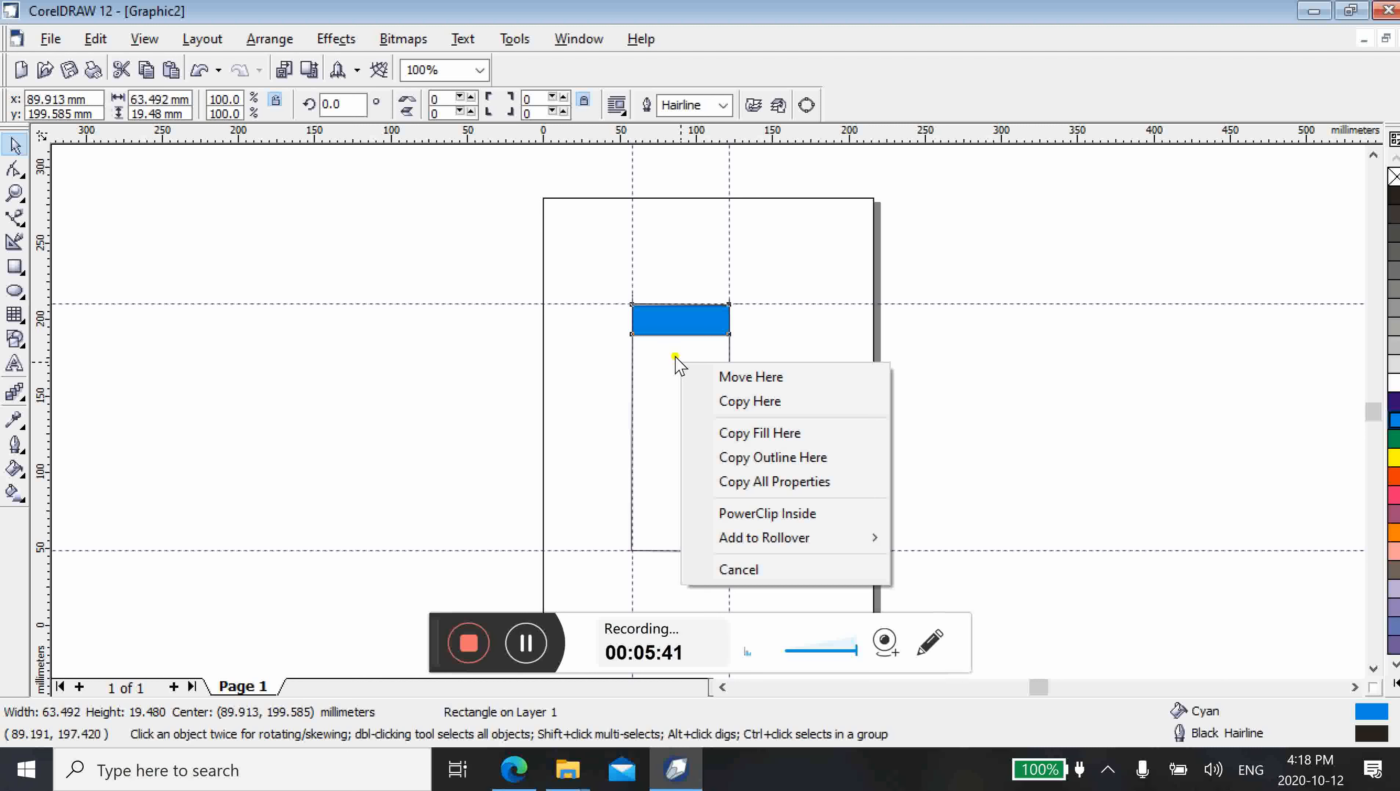
left_click(735, 402)
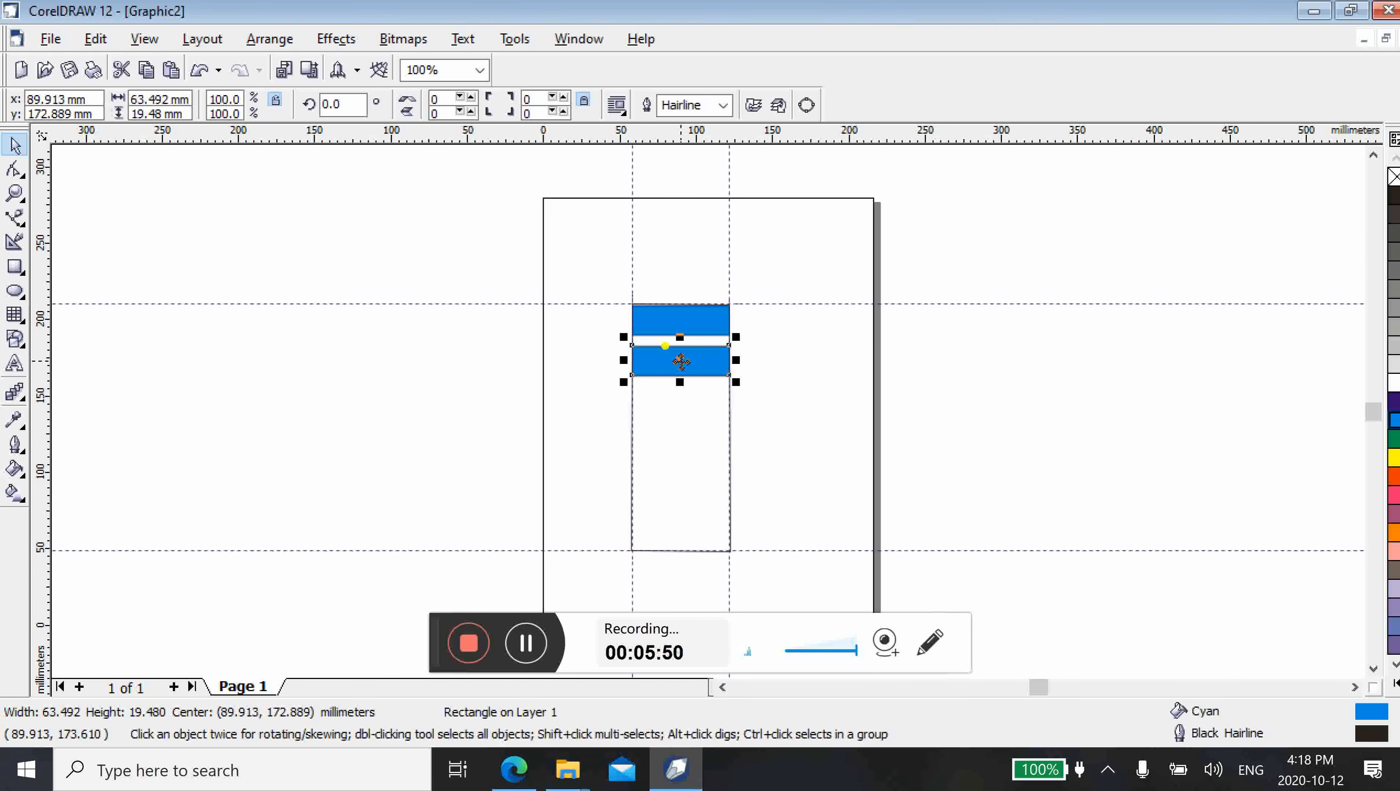
left_click_drag(681, 361, 682, 448)
left_click(730, 486)
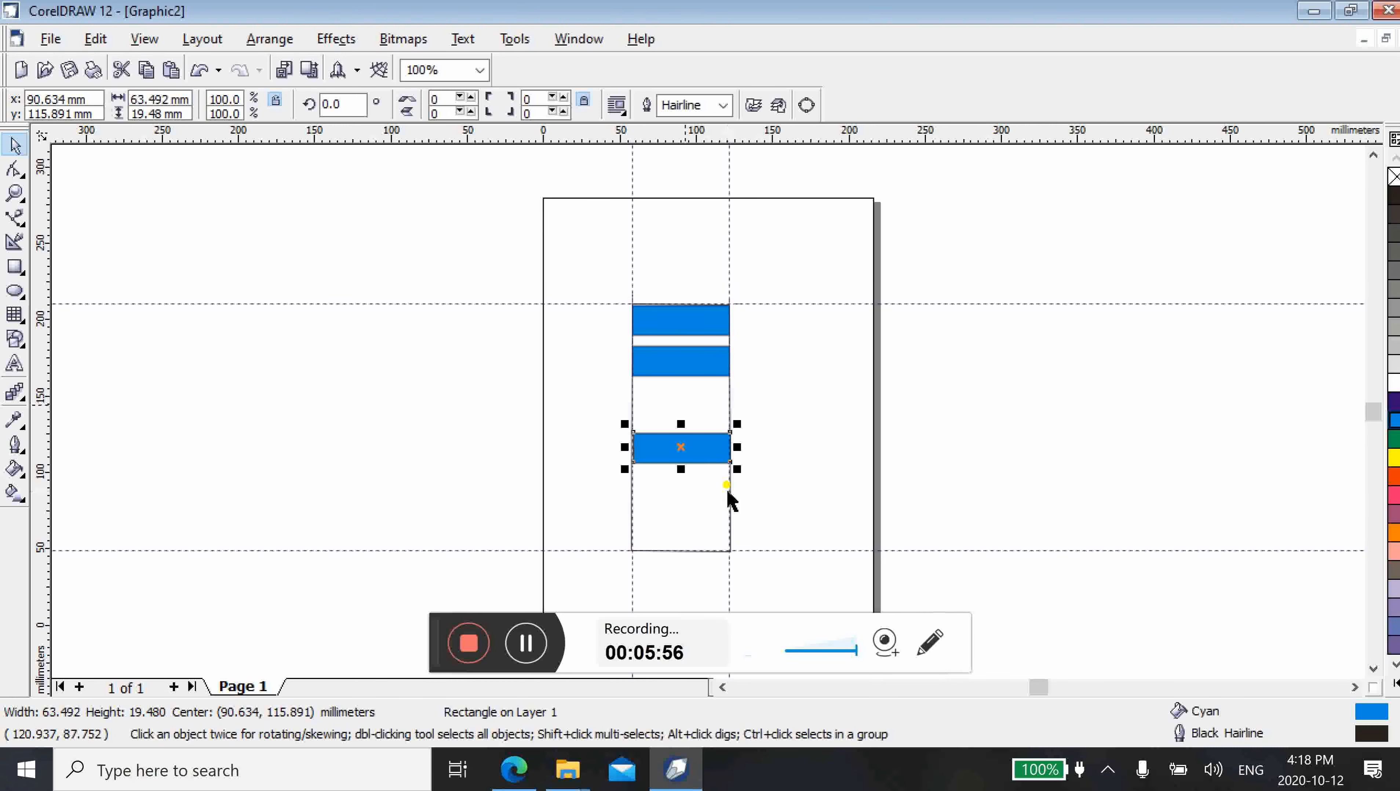
Add two more copies of the cyan bar inside the tall rectangle, centred at about y 154 mm and y 92 mm
left_click(689, 360)
left_click_drag(689, 359, 681, 397)
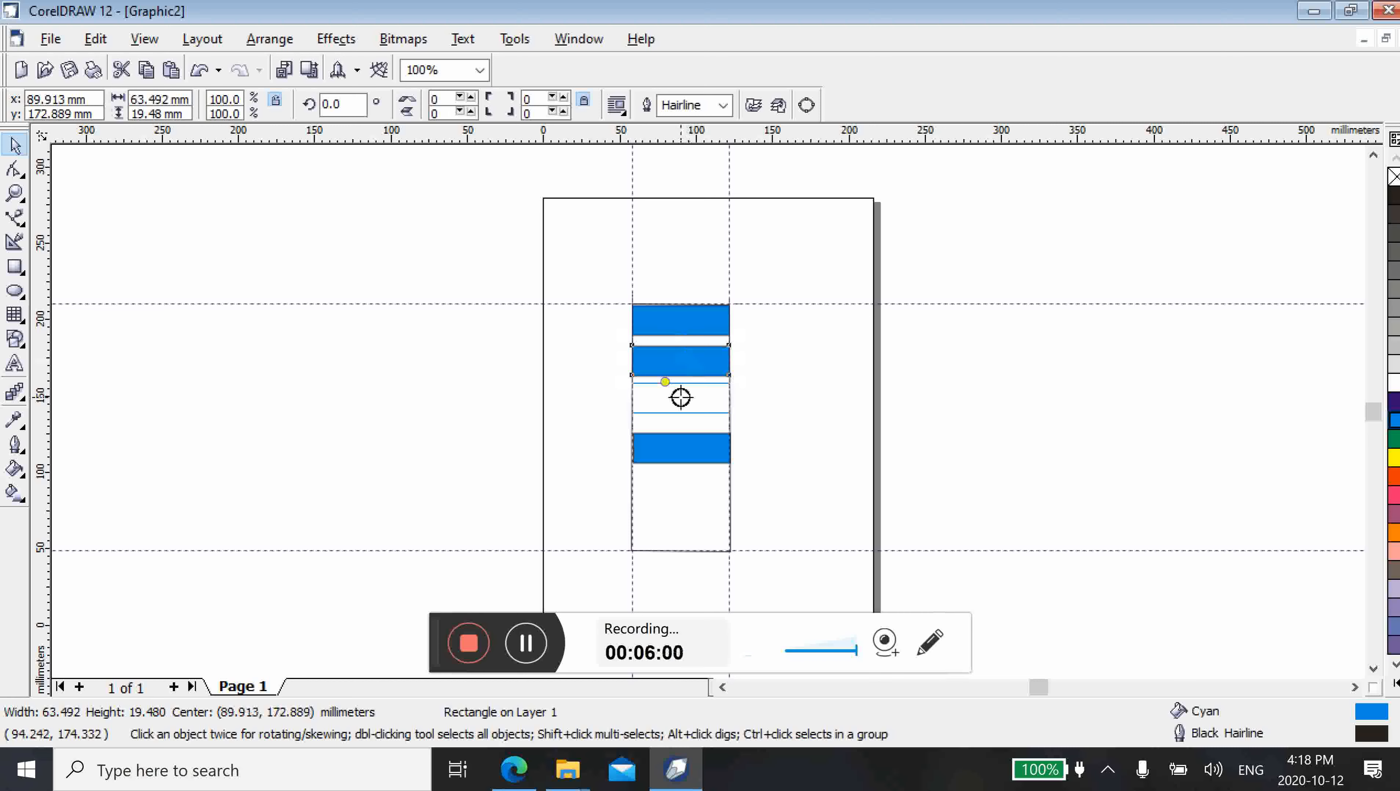
left_click_drag(681, 397, 680, 389)
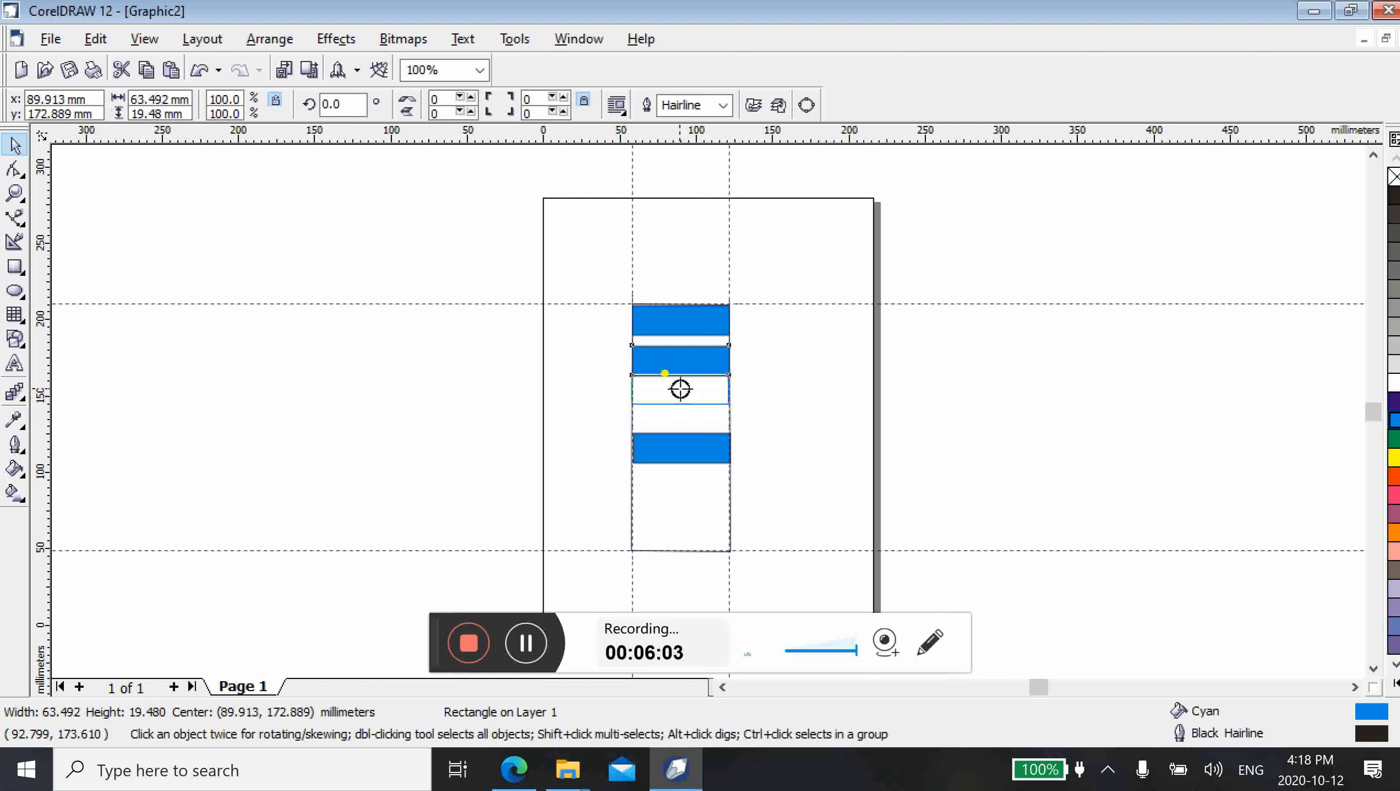
left_click_drag(680, 388, 681, 389)
left_click(724, 427)
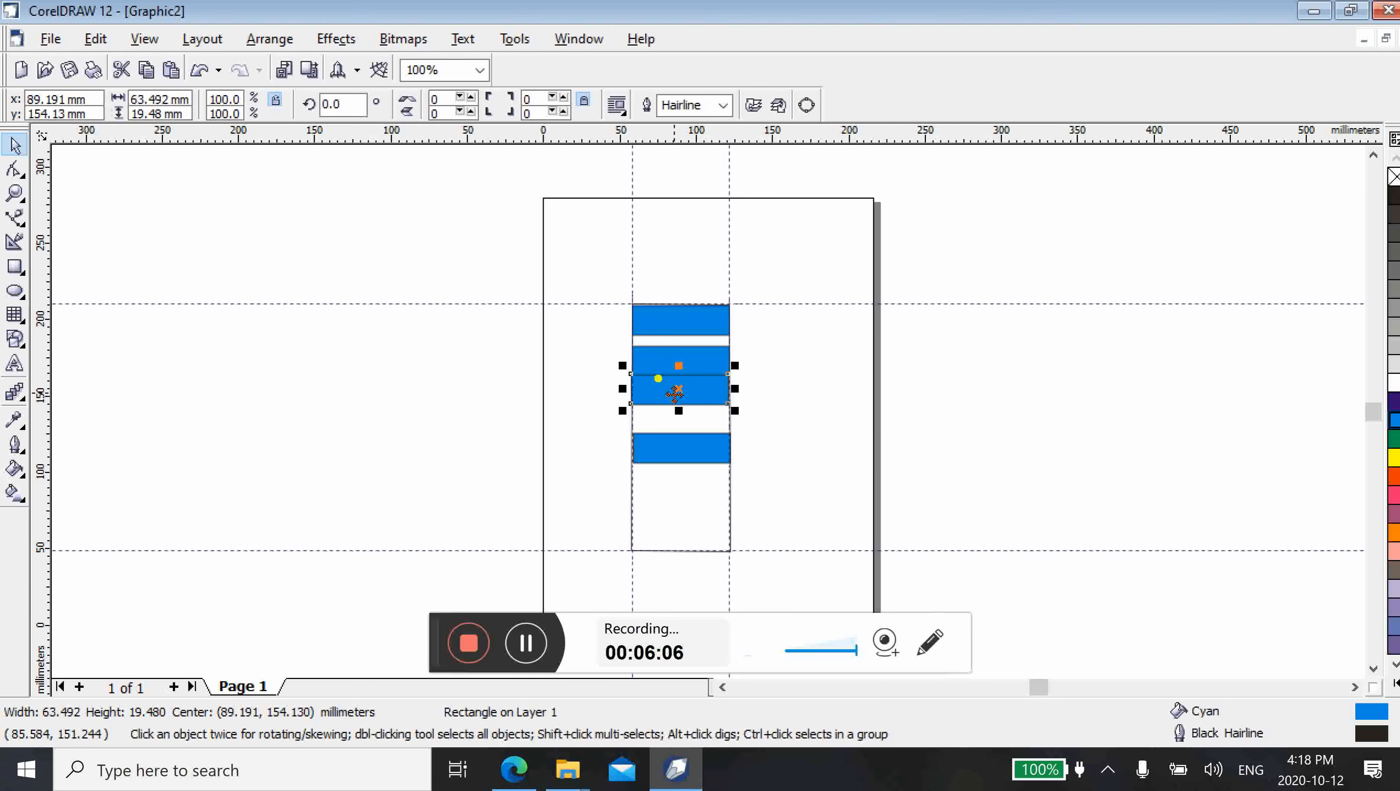
left_click_drag(681, 394, 682, 487)
left_click(720, 525)
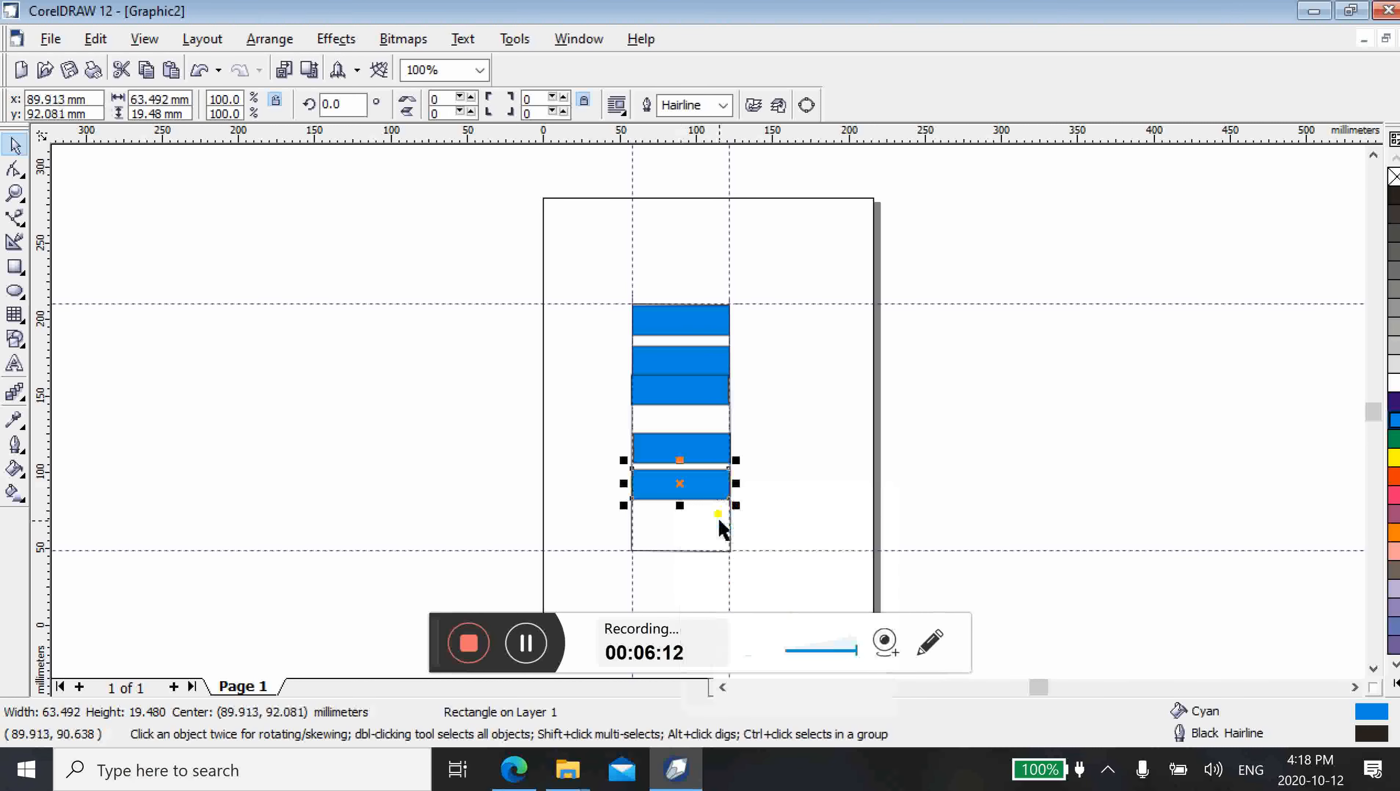
Recolour the three uppermost bars in the tall rectangle from top to bottom with green, red and yellow fills
left_click(699, 319)
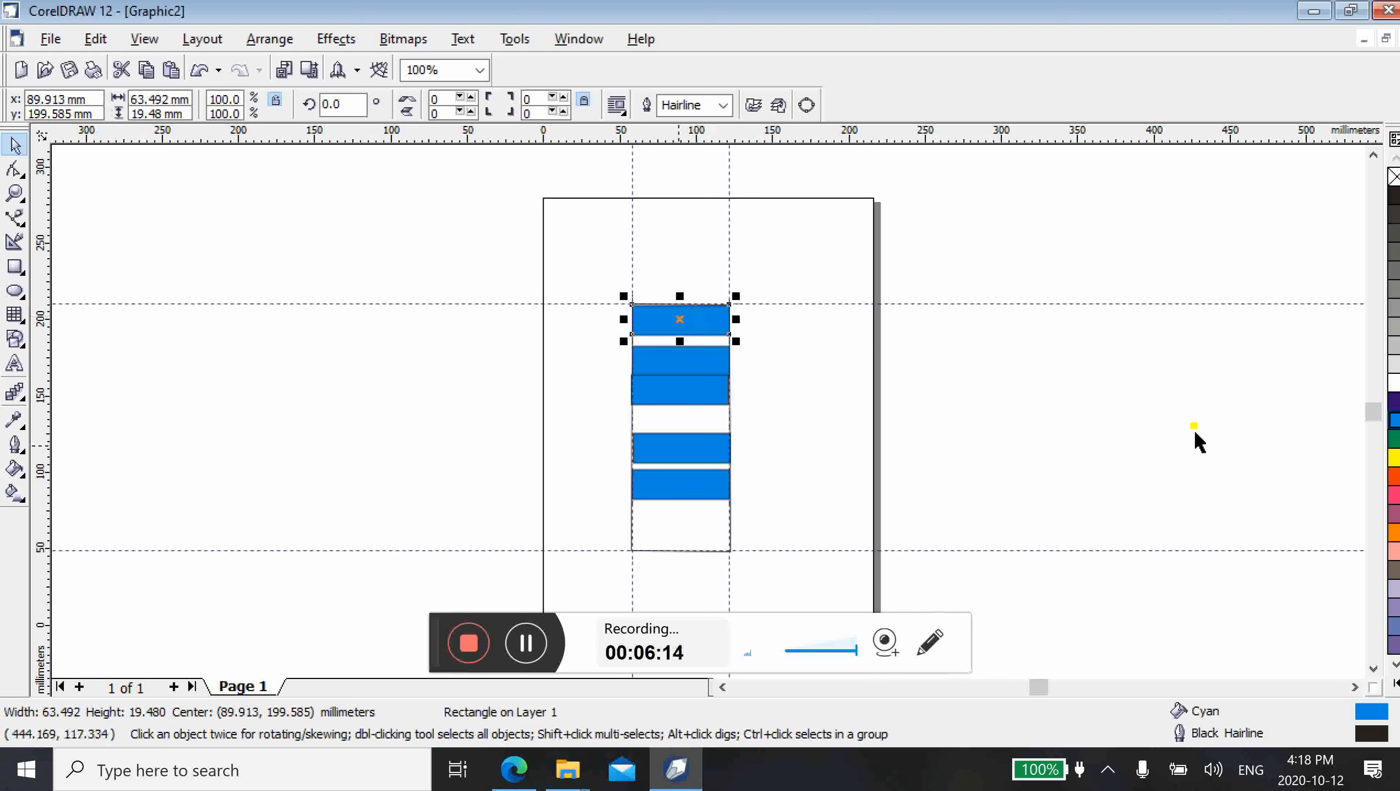
left_click(1394, 440)
left_click(699, 359)
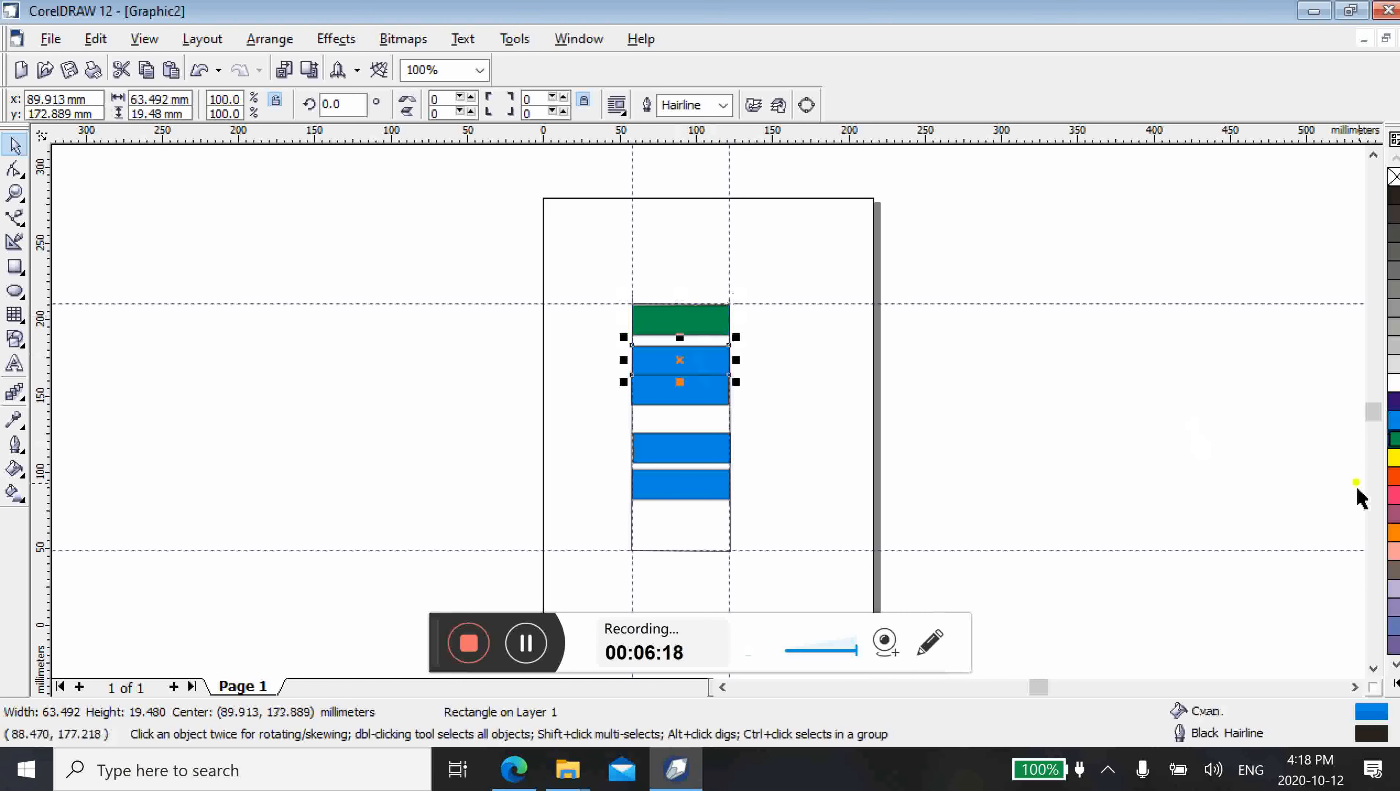
left_click(1394, 475)
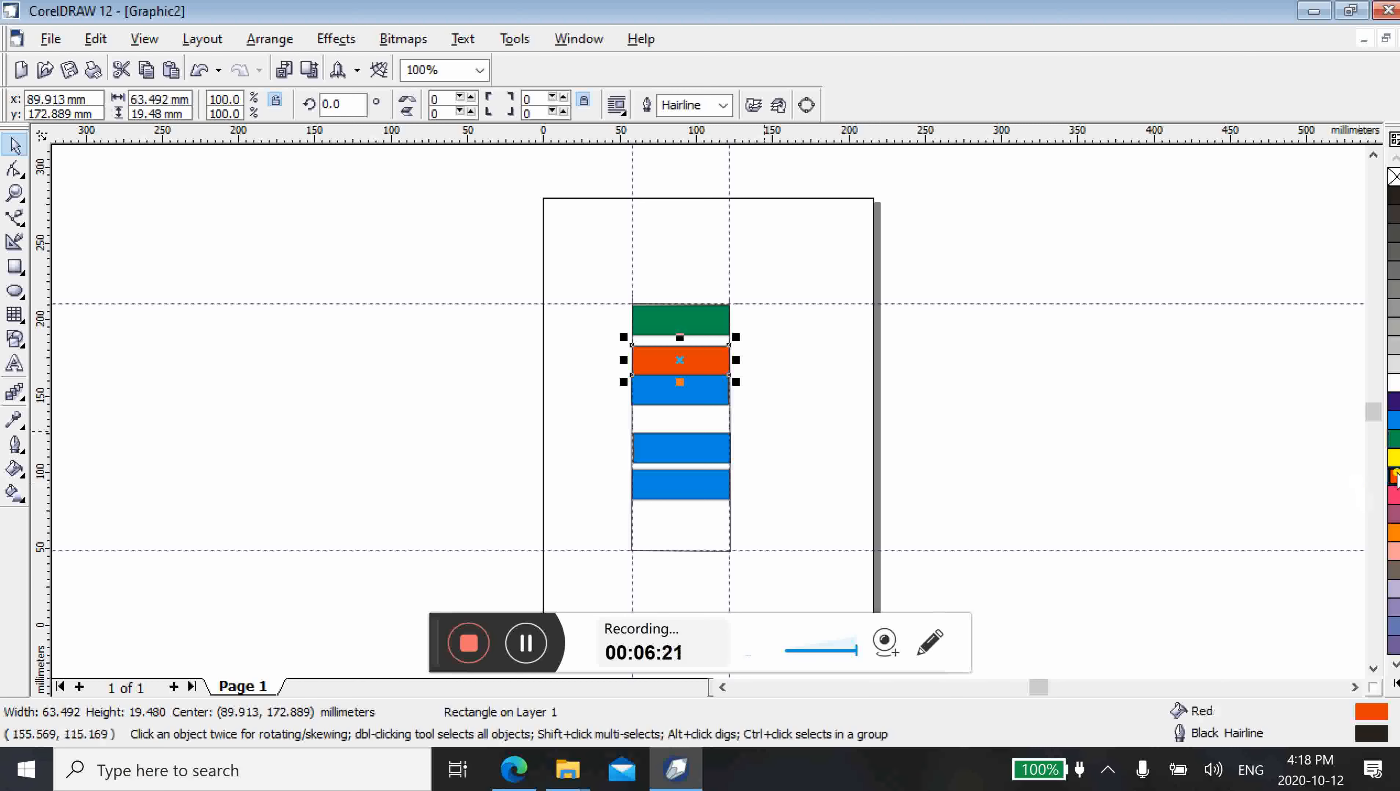
left_click(715, 394)
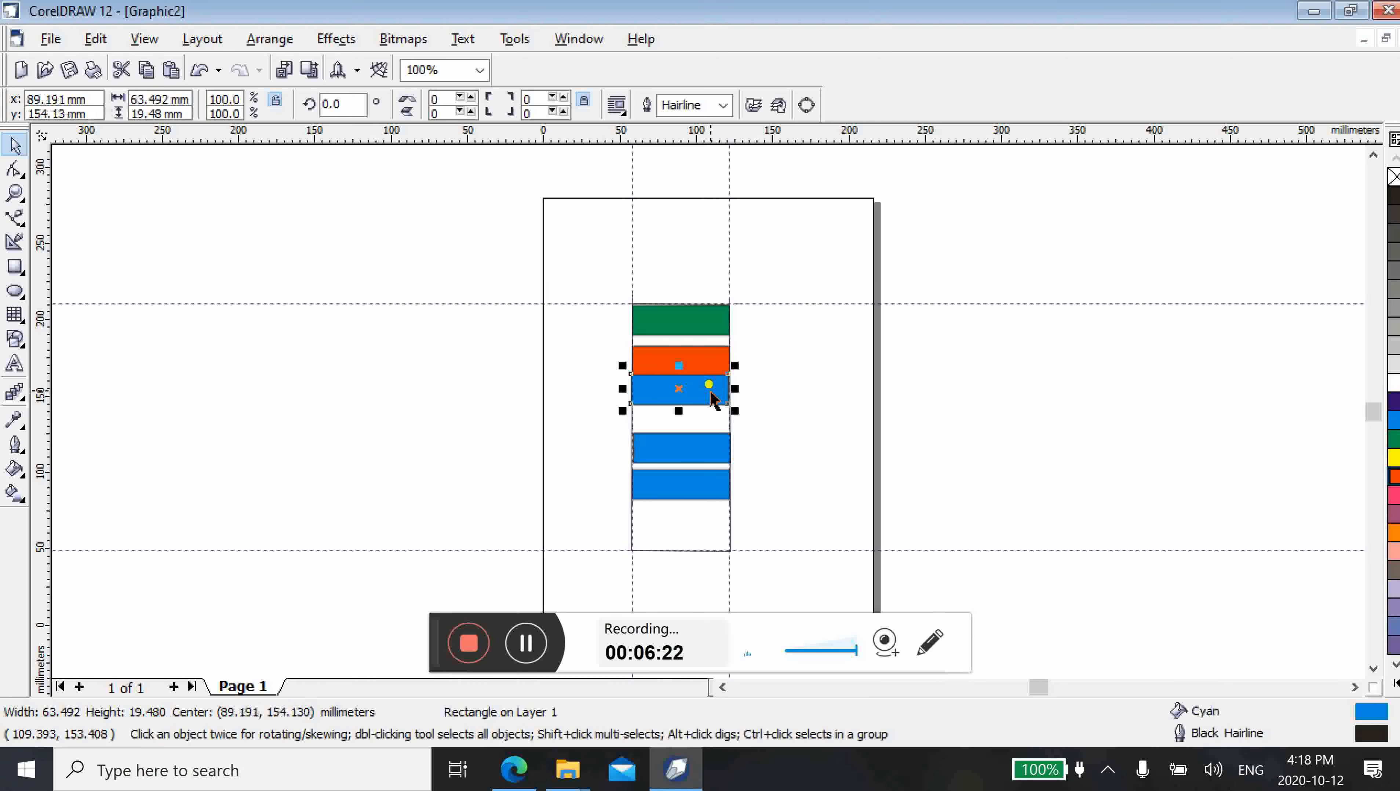
left_click(1394, 458)
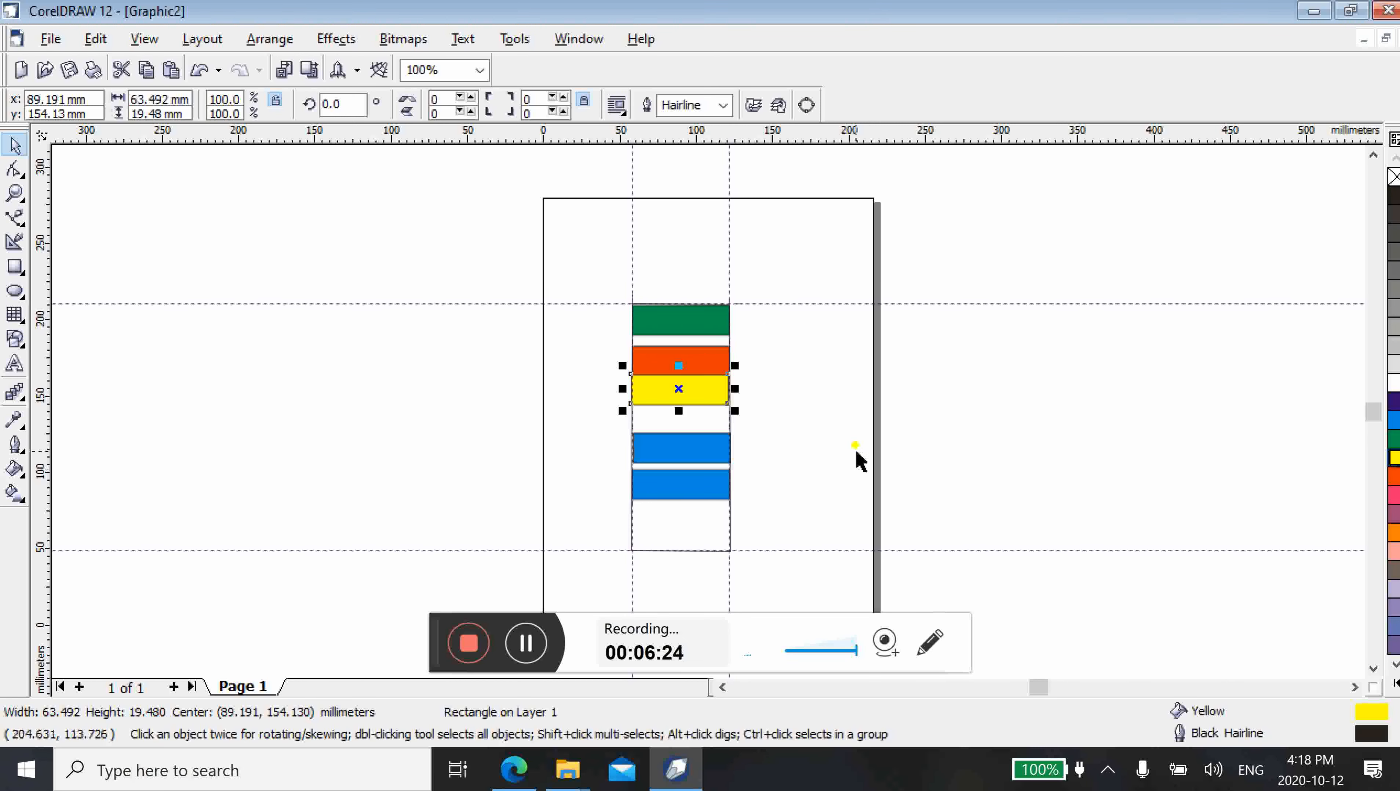
Fill the fourth bar with pink and the lowest bar with purple
left_click(709, 446)
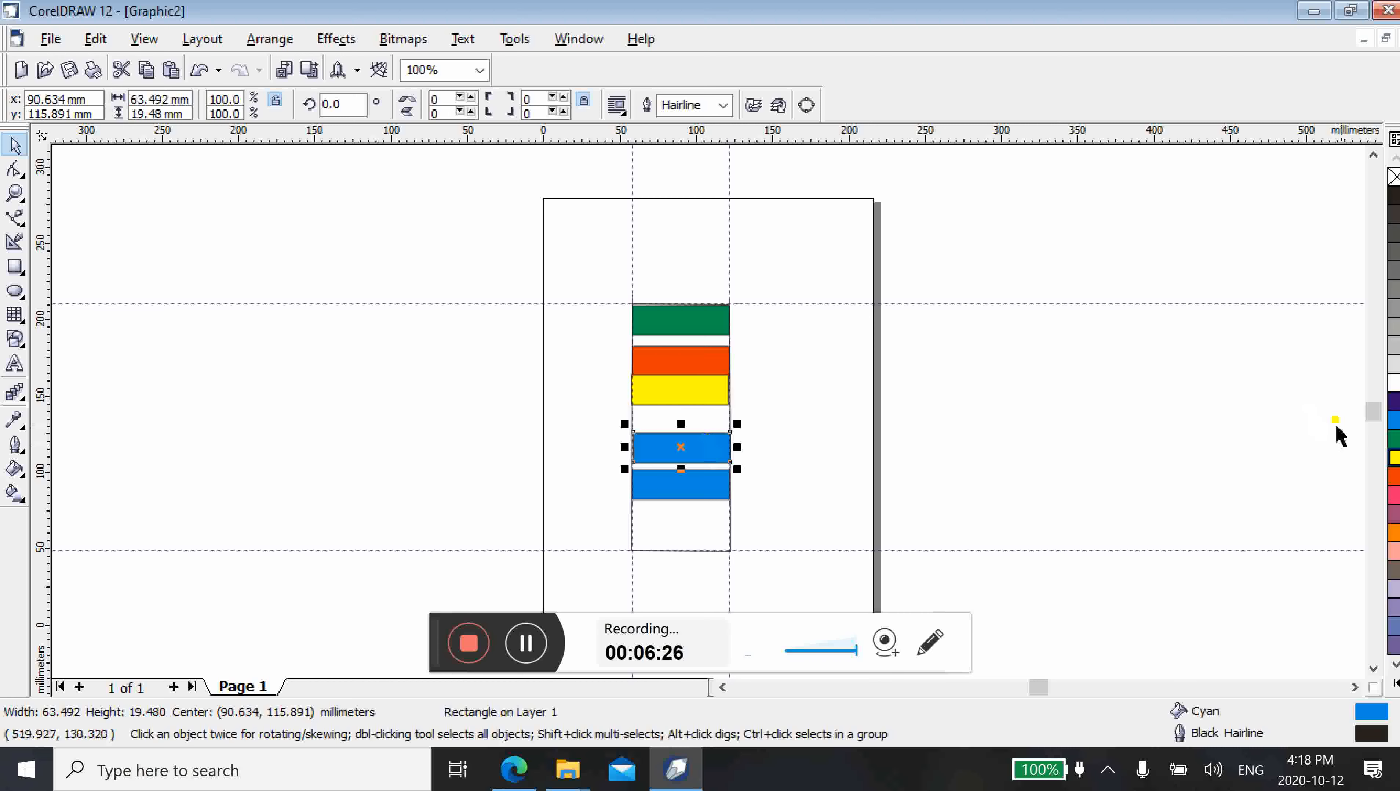
left_click(1394, 551)
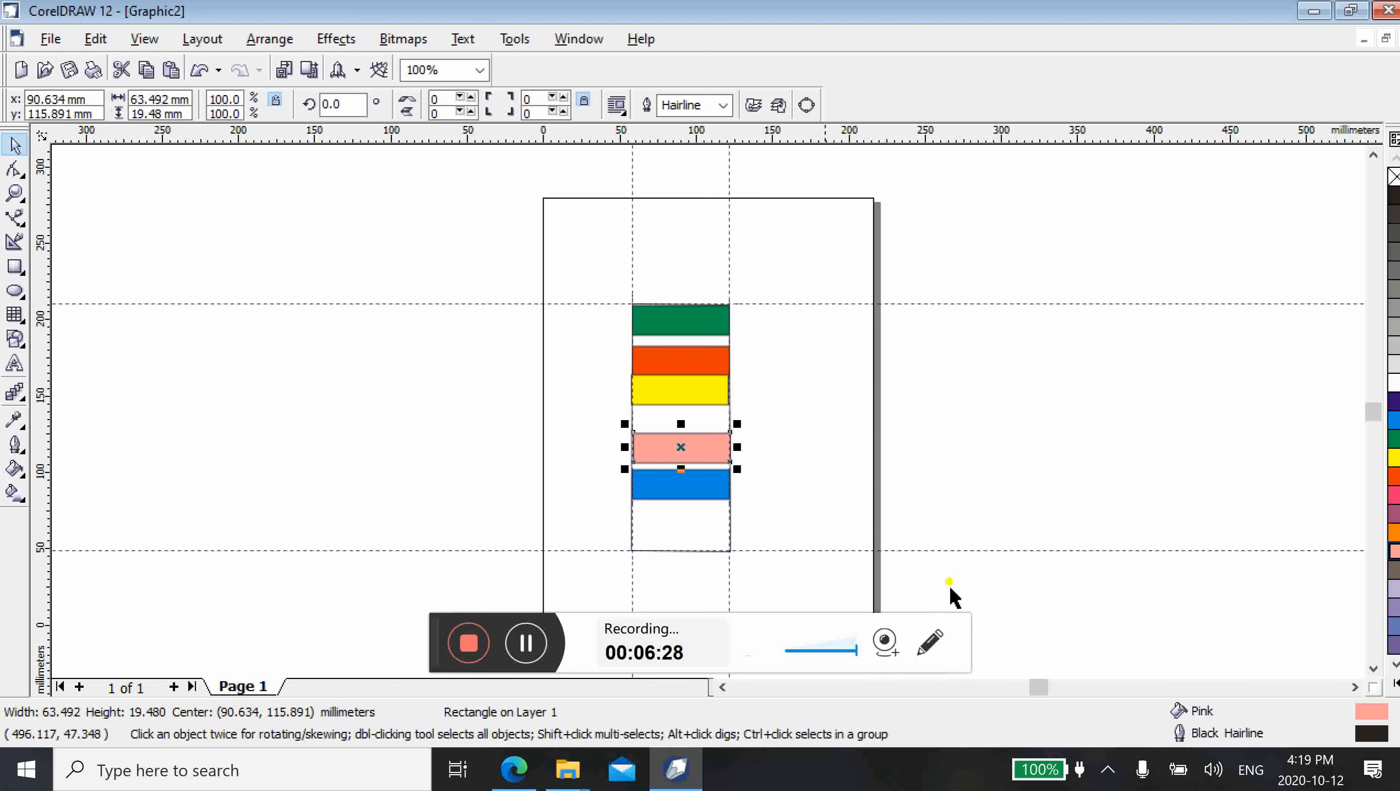
left_click(699, 495)
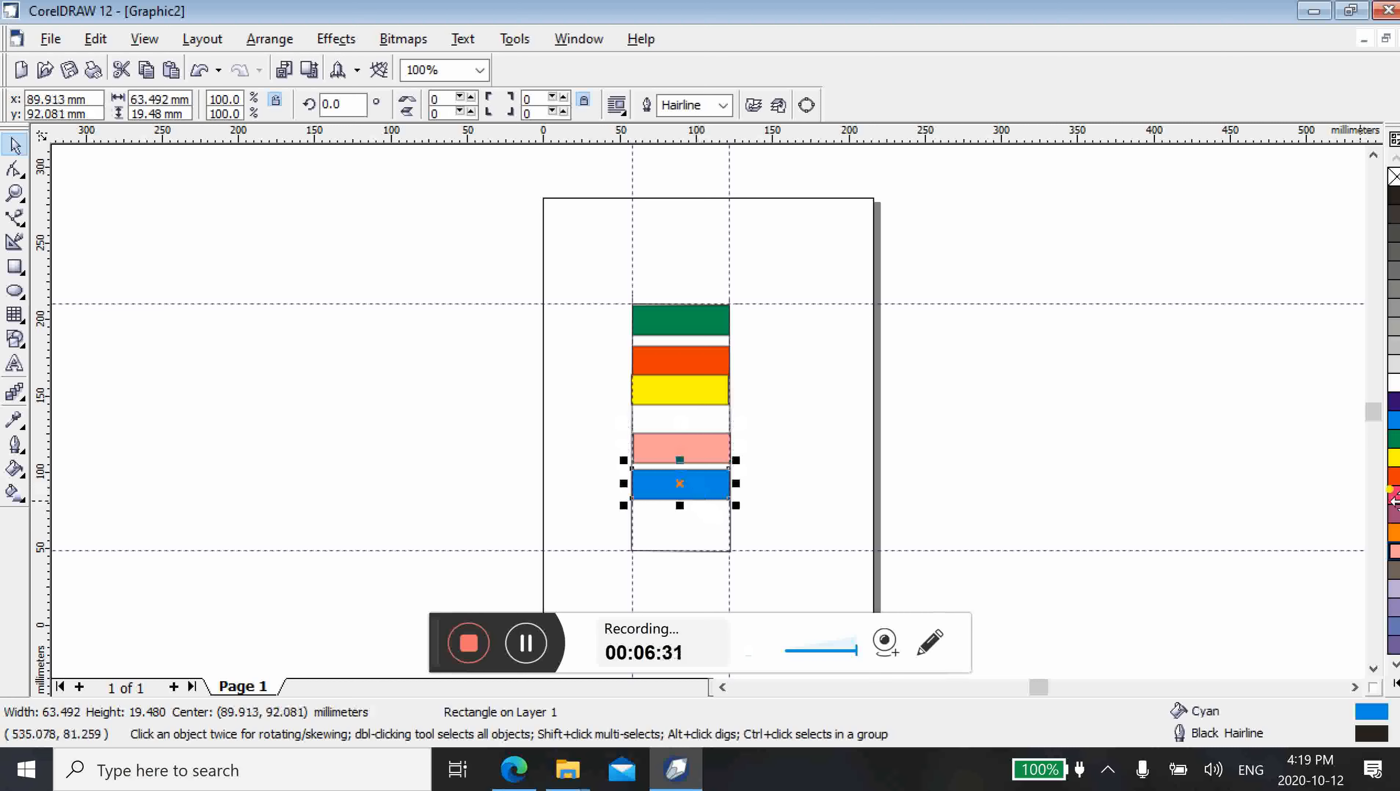
Nudge the red bar up against the green one, and the yellow bar up against the red one
left_click(677, 357)
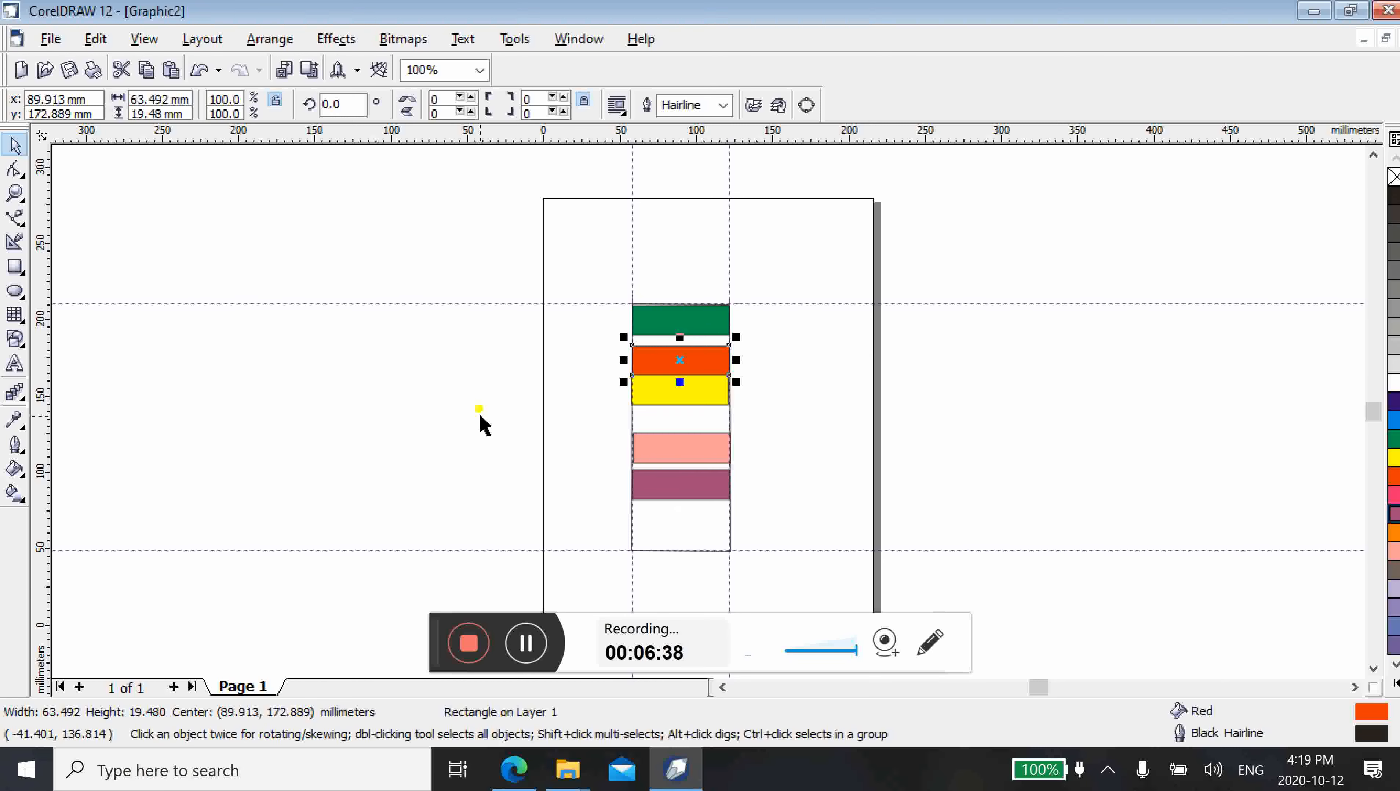
key("Up")
key("Up")
key("Up")
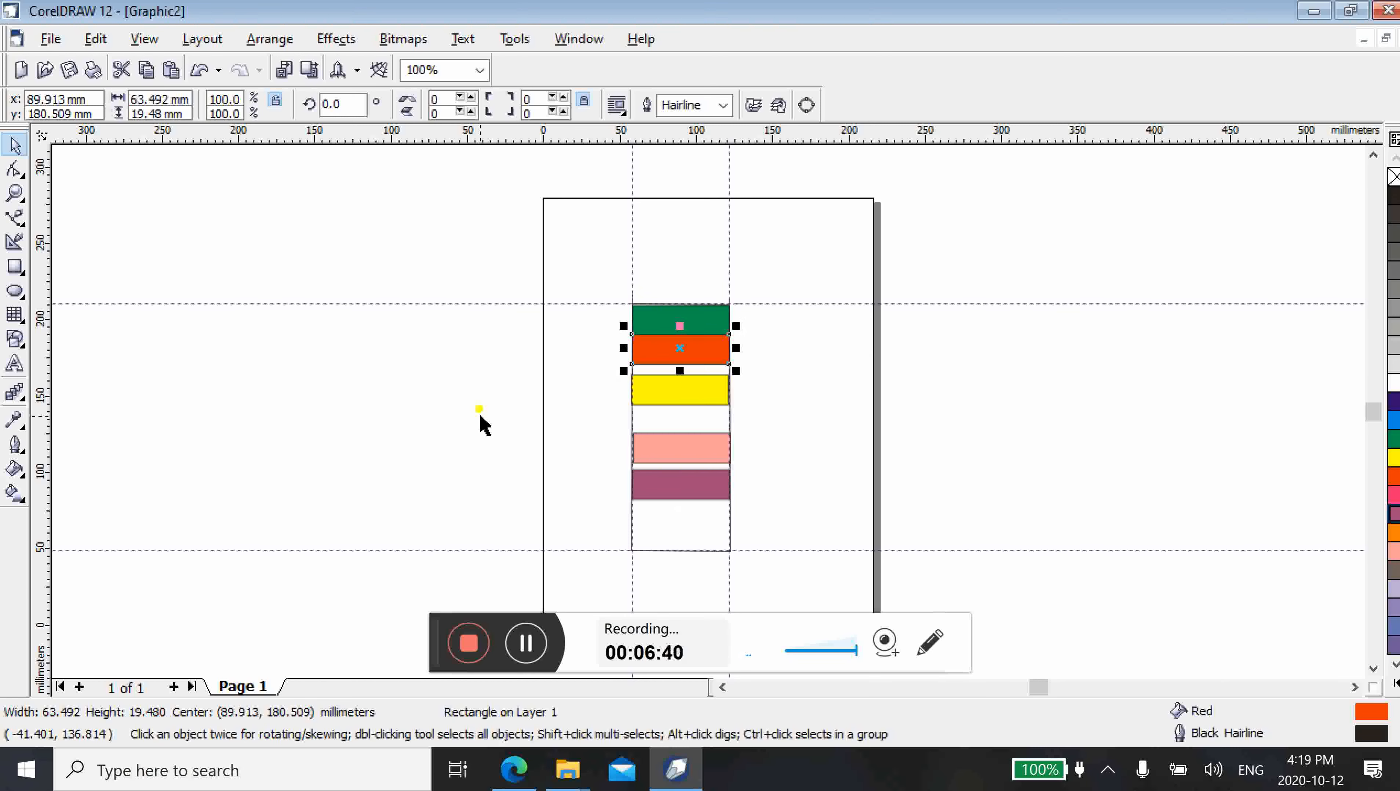
left_click(682, 394)
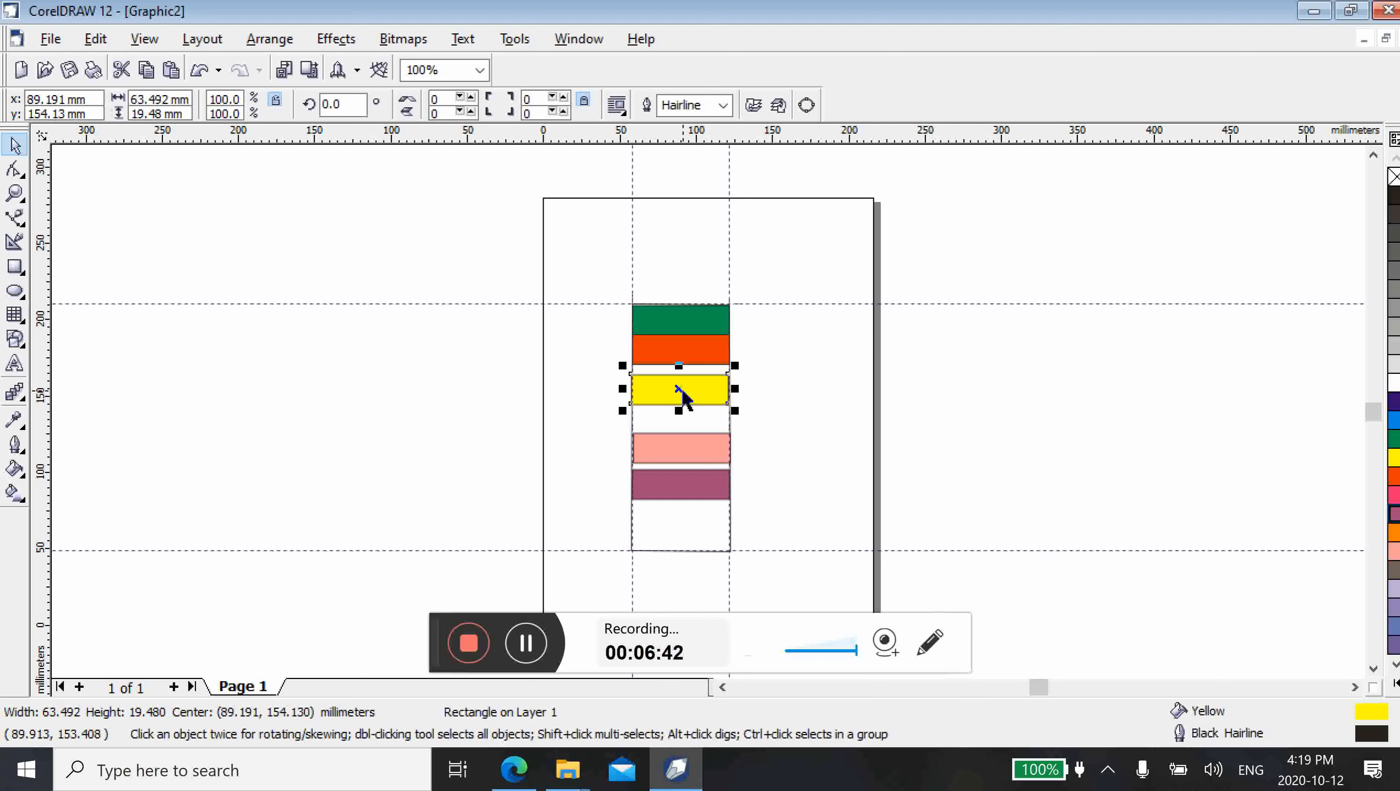
key("Up")
key("Up")
key("Up")
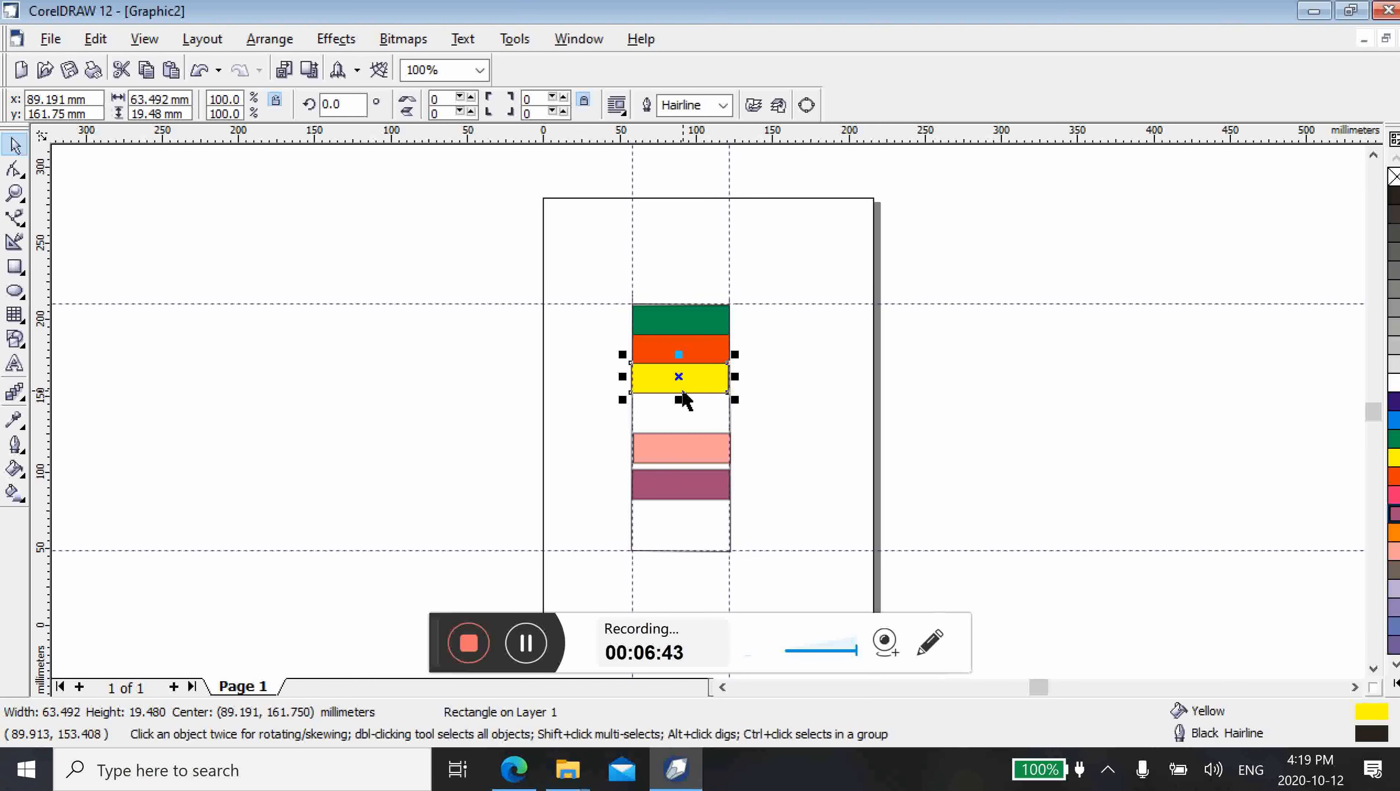
Nudge the pink bar up until it meets the yellow bar, centred at about y 144 mm
left_click(684, 451)
key("Up")
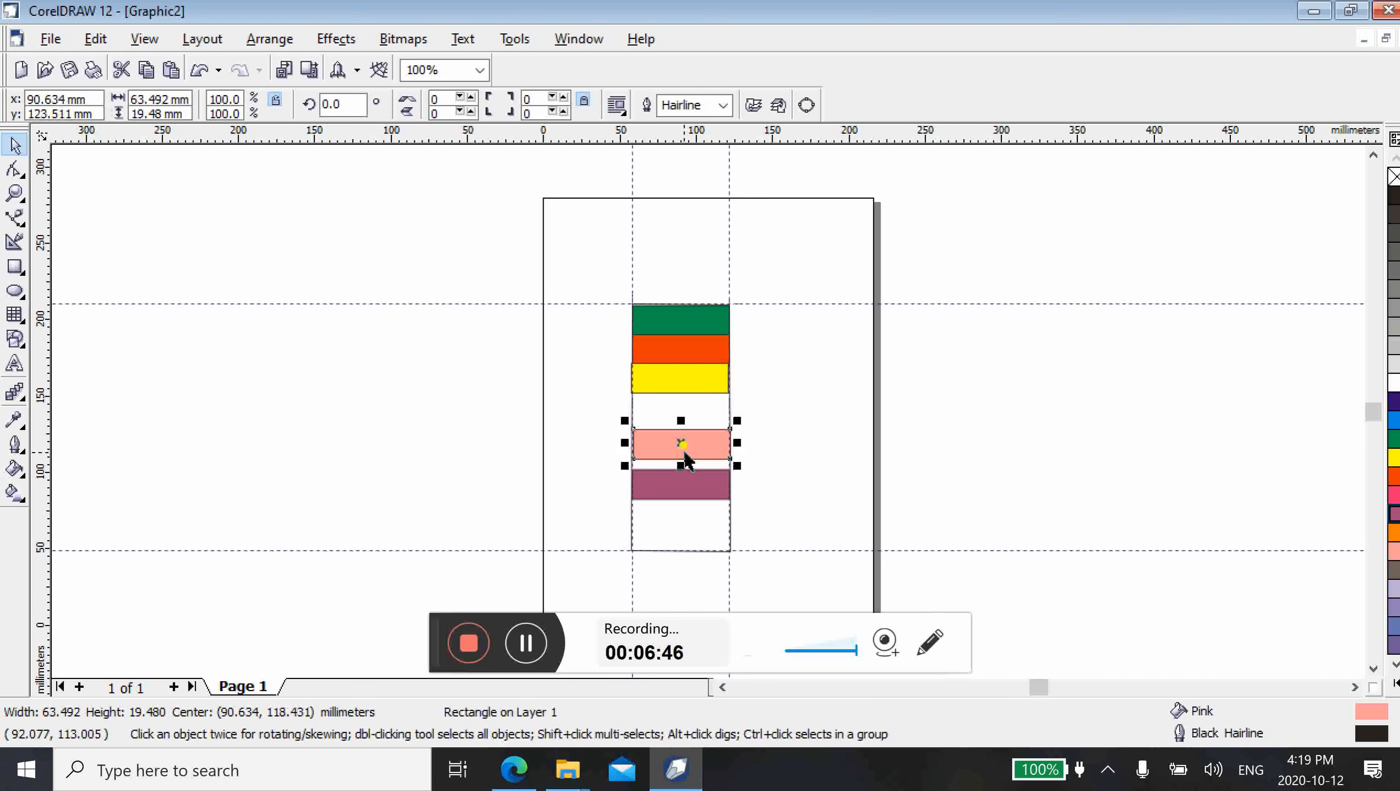
key("Up")
key("Up")
key("Up")
key("Up")
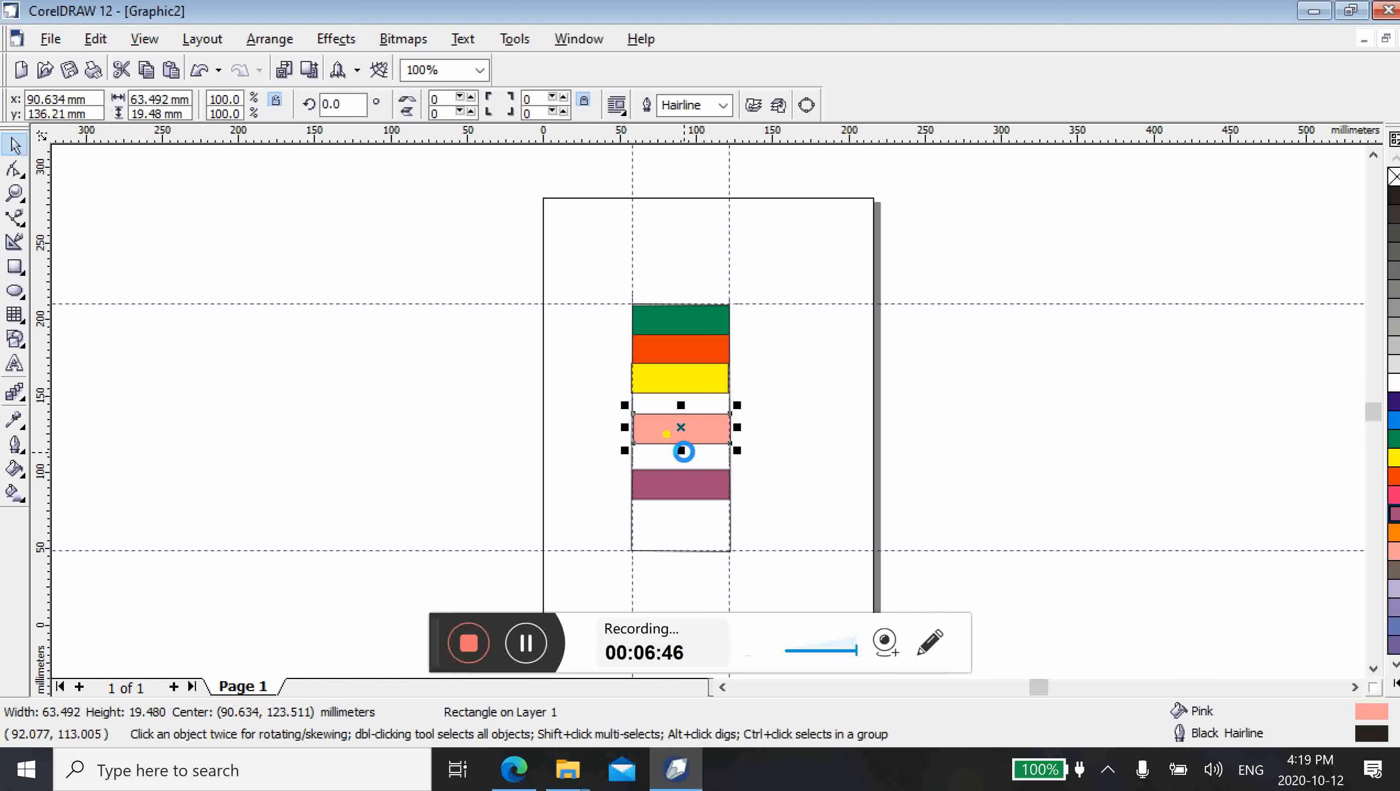
key("Up")
key("Up")
key("Up")
key("Up")
key("Up")
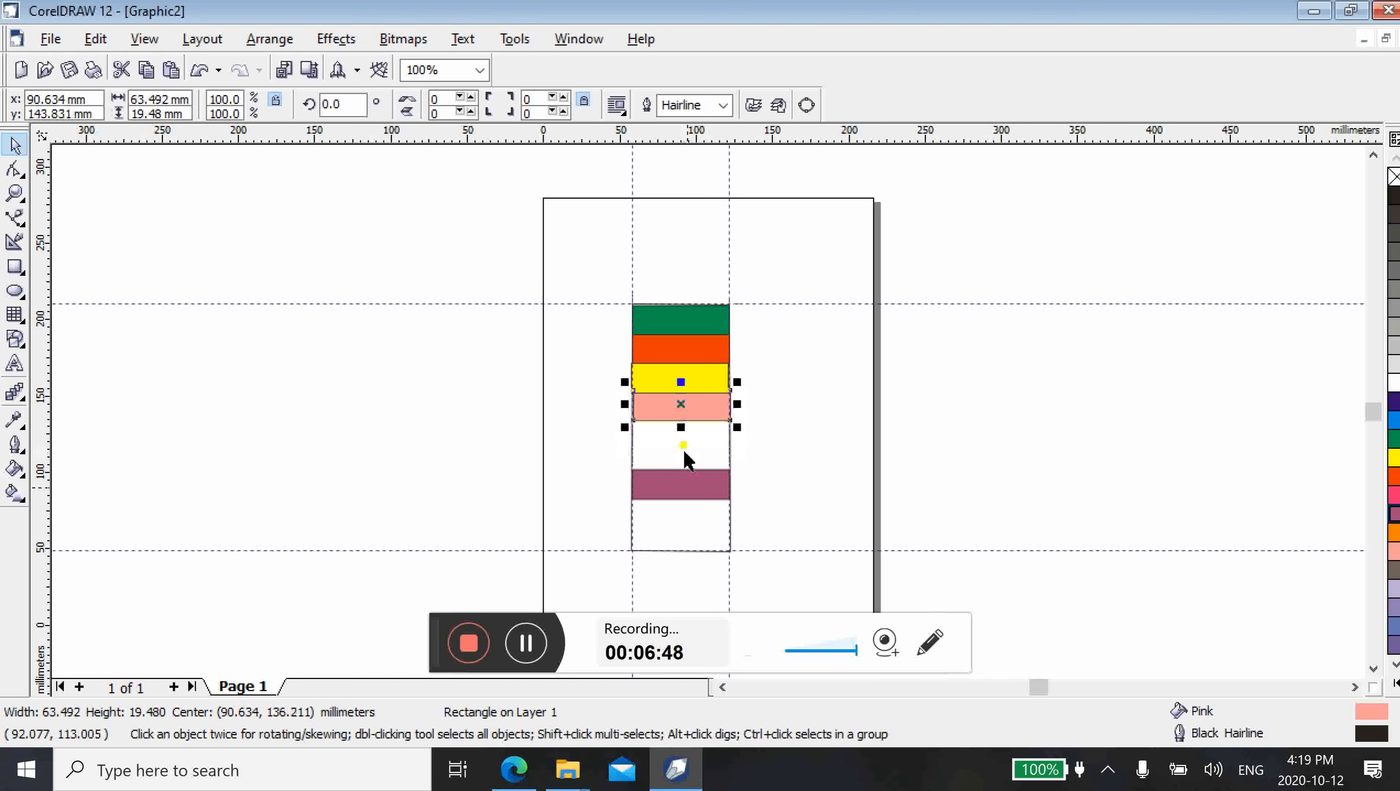
Nudge the purple bar up until it meets the pink bar, centred at about y 125 mm, and clear the selection
left_click(691, 492)
key("Up")
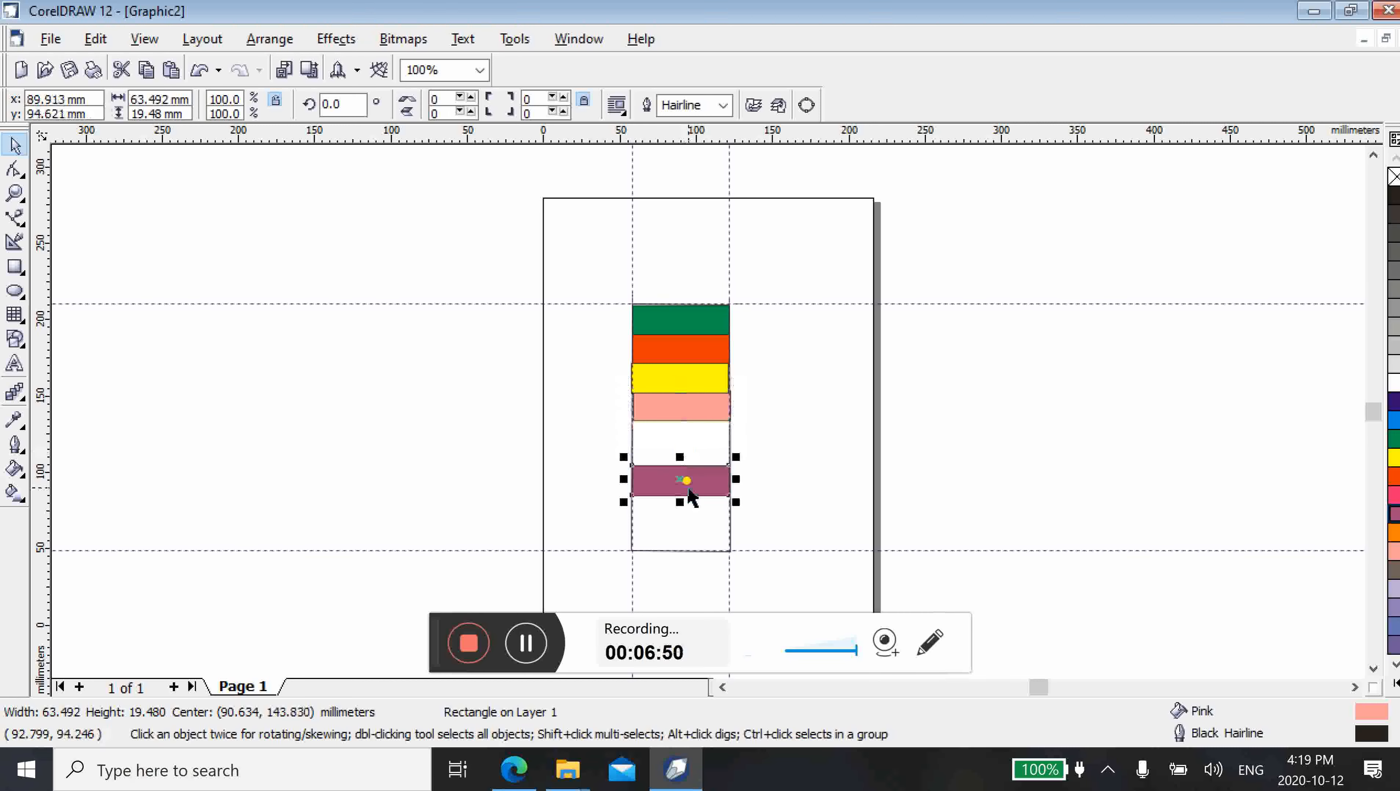
key("Up")
key("Up")
key("Up")
key("Up")
key("Up")
key("Up")
key("Up")
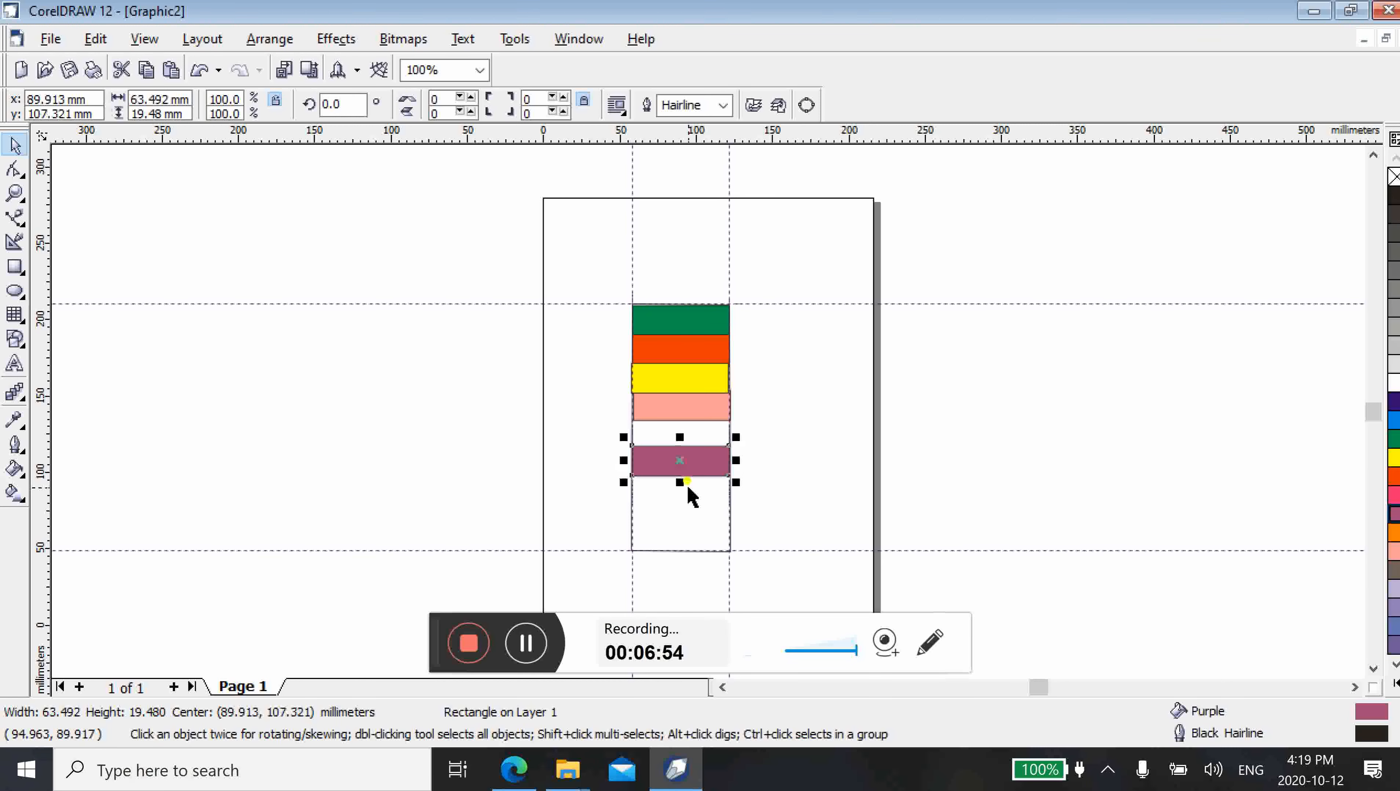
key("Up")
key("Up")
key("Up")
key("Up")
key("Up")
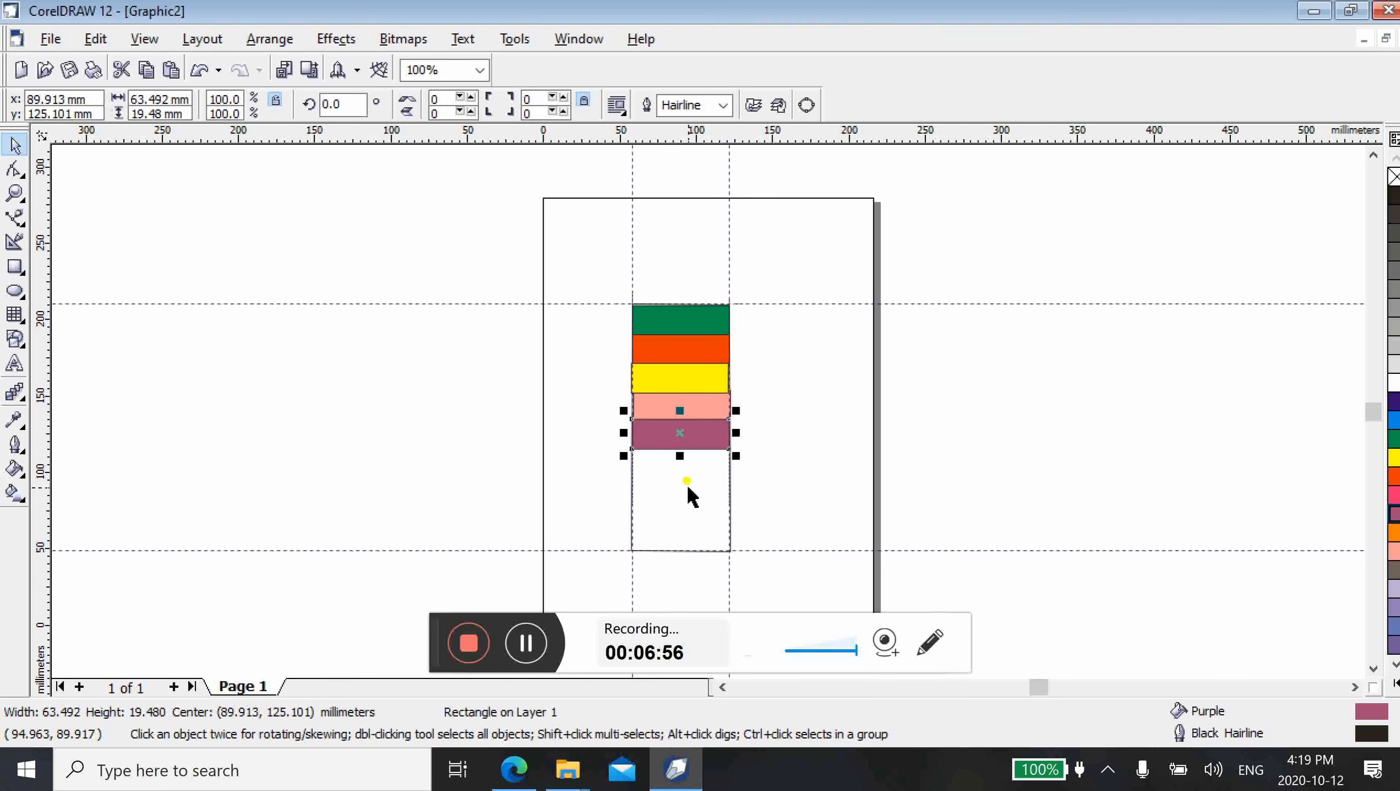
left_click(787, 508)
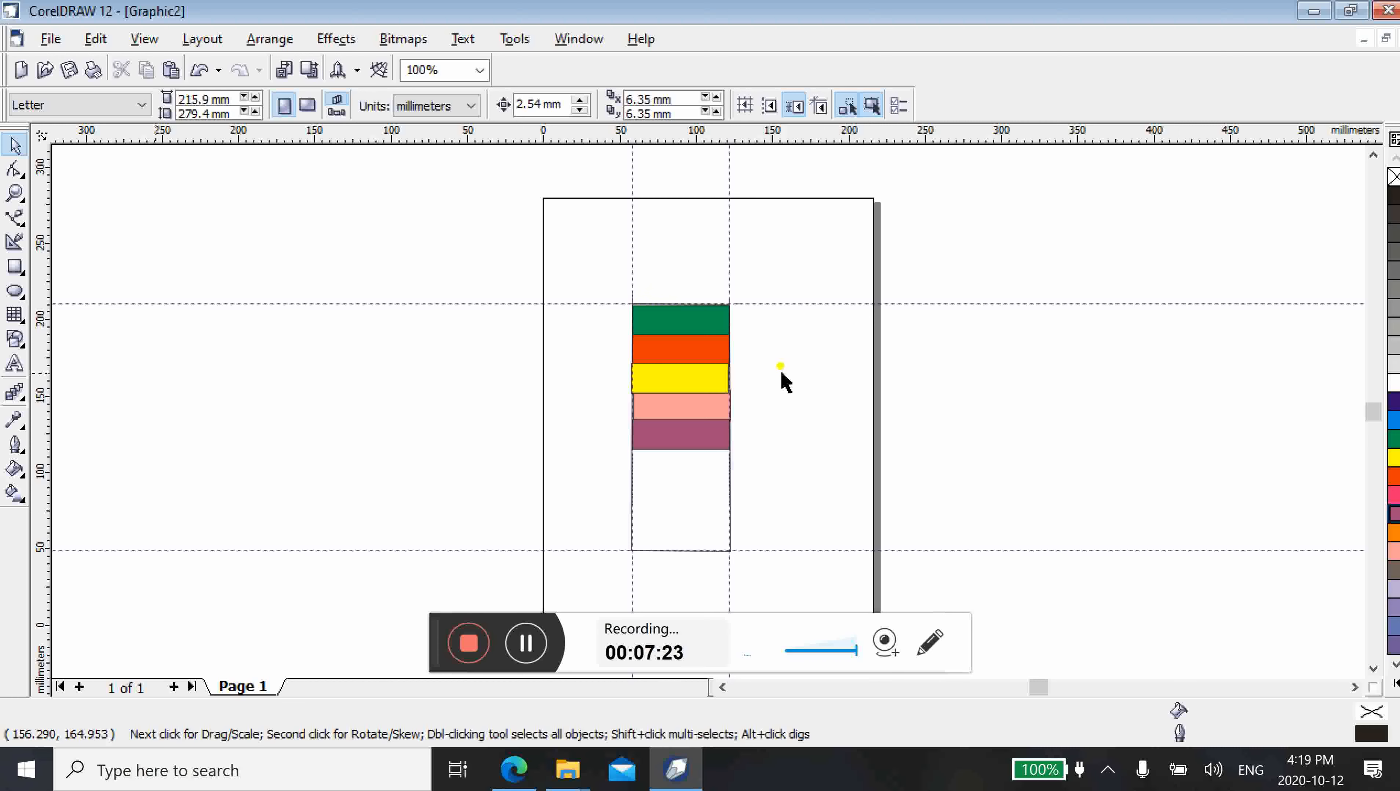
Draw an unfilled rectangle about 61 by 37 mm to the right of the coloured bars, and deselect it
left_click(15, 266)
left_click_drag(776, 333, 868, 391)
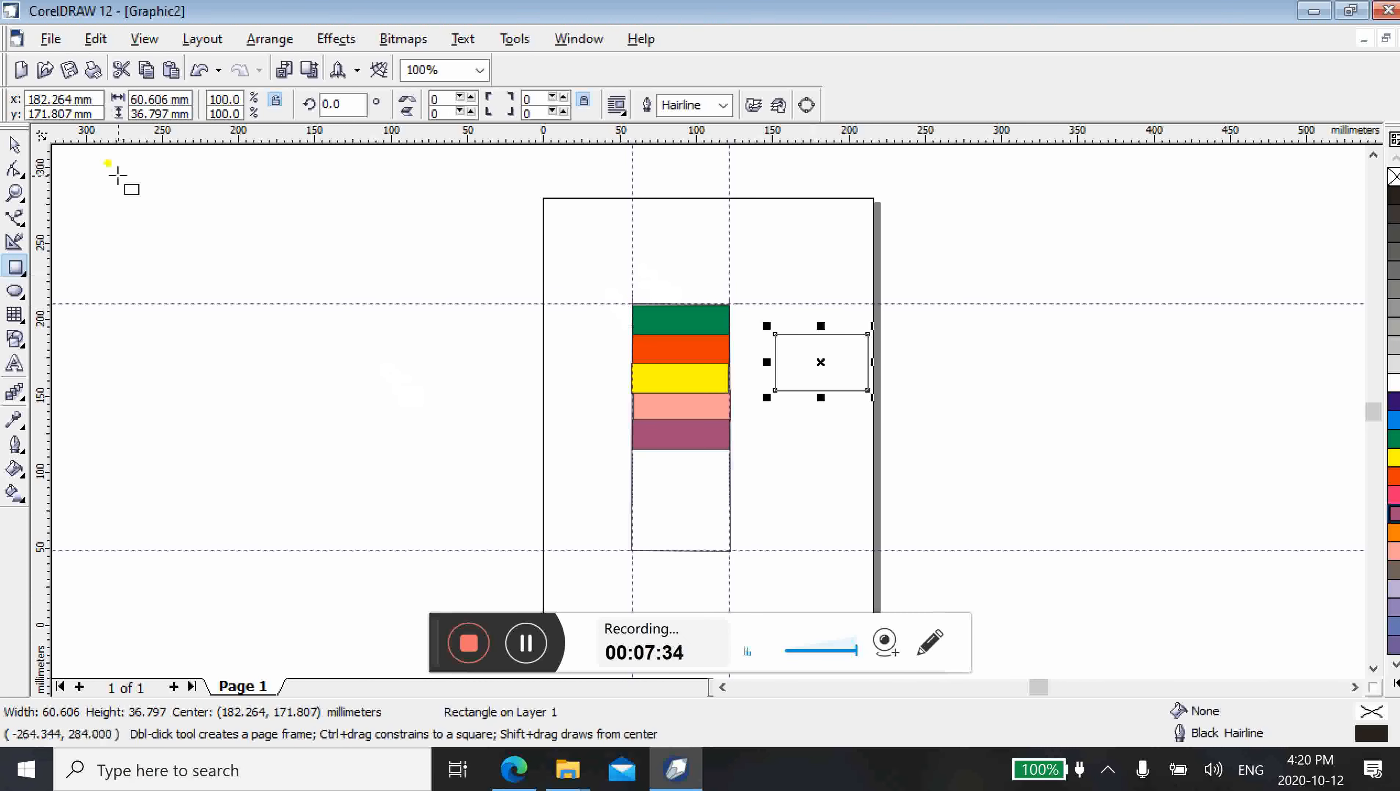
left_click(14, 146)
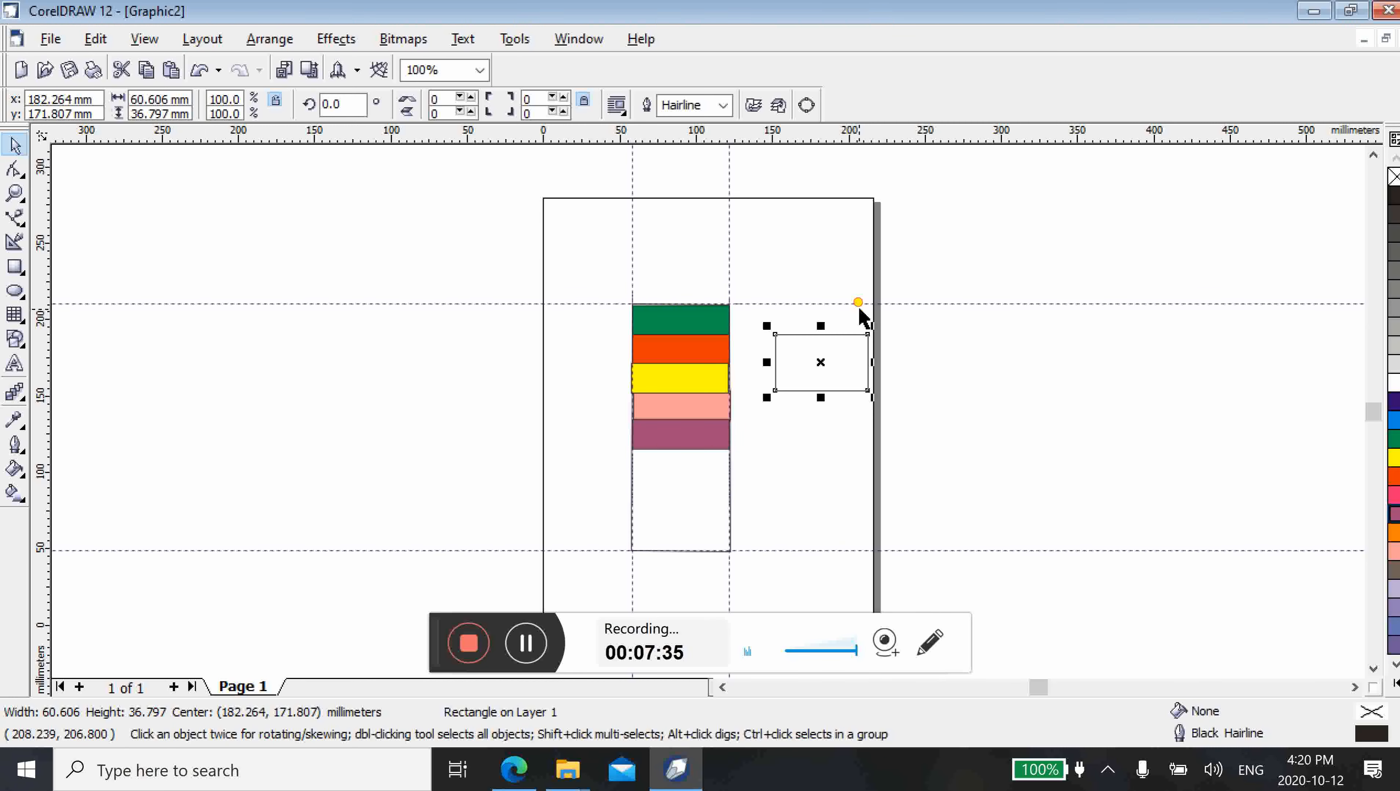
left_click(813, 406)
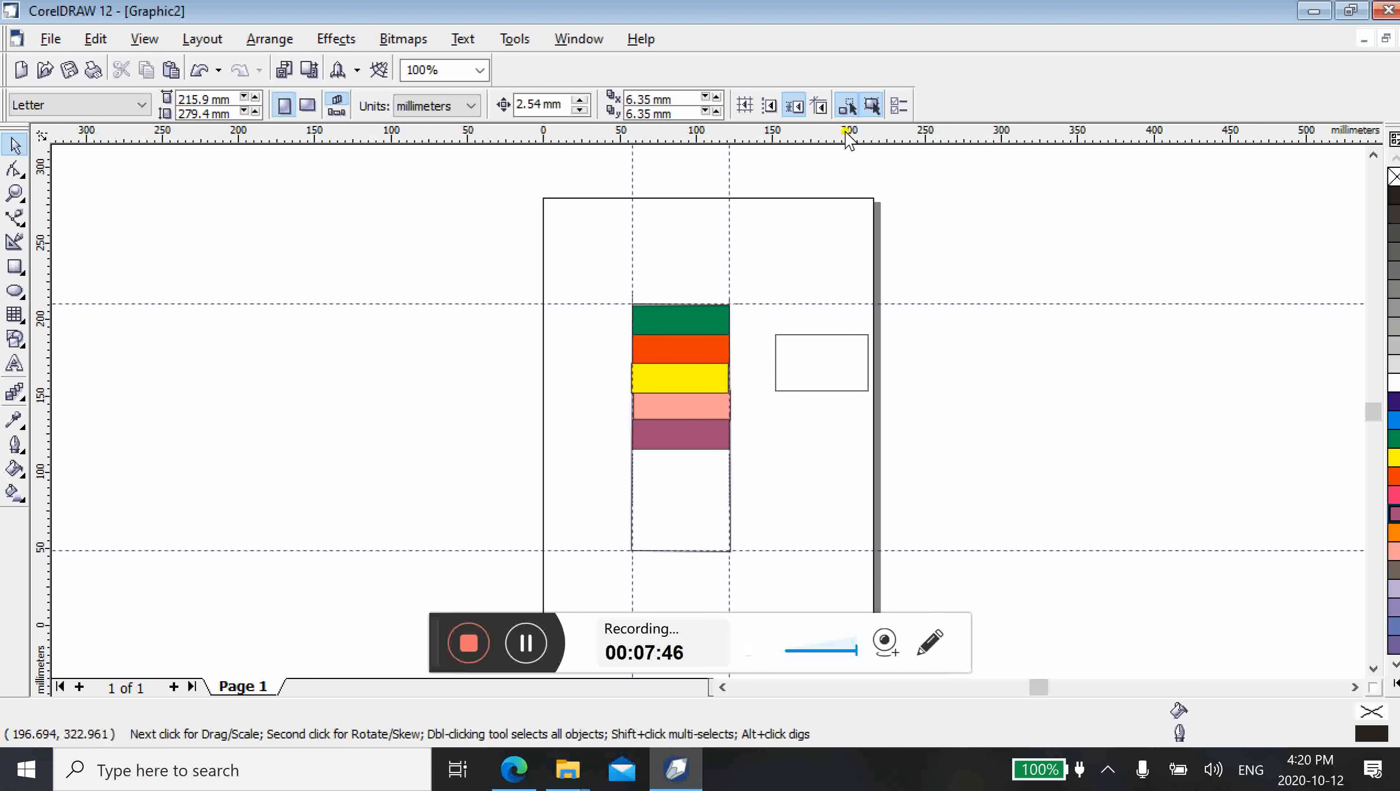
Place two horizontal guidelines across the new small rectangle at about y 179 mm and y 164 mm
left_click_drag(846, 132, 847, 354)
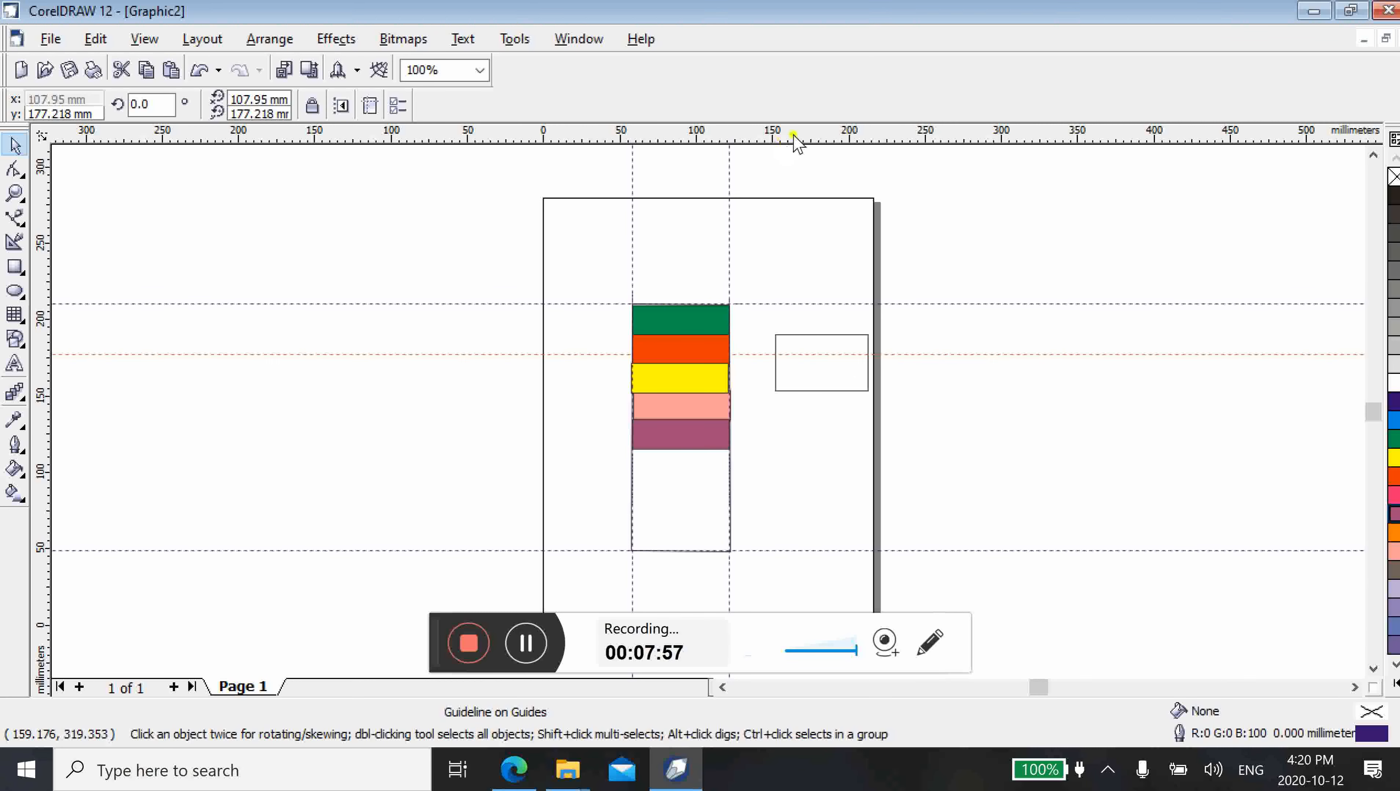
left_click_drag(810, 355, 814, 374)
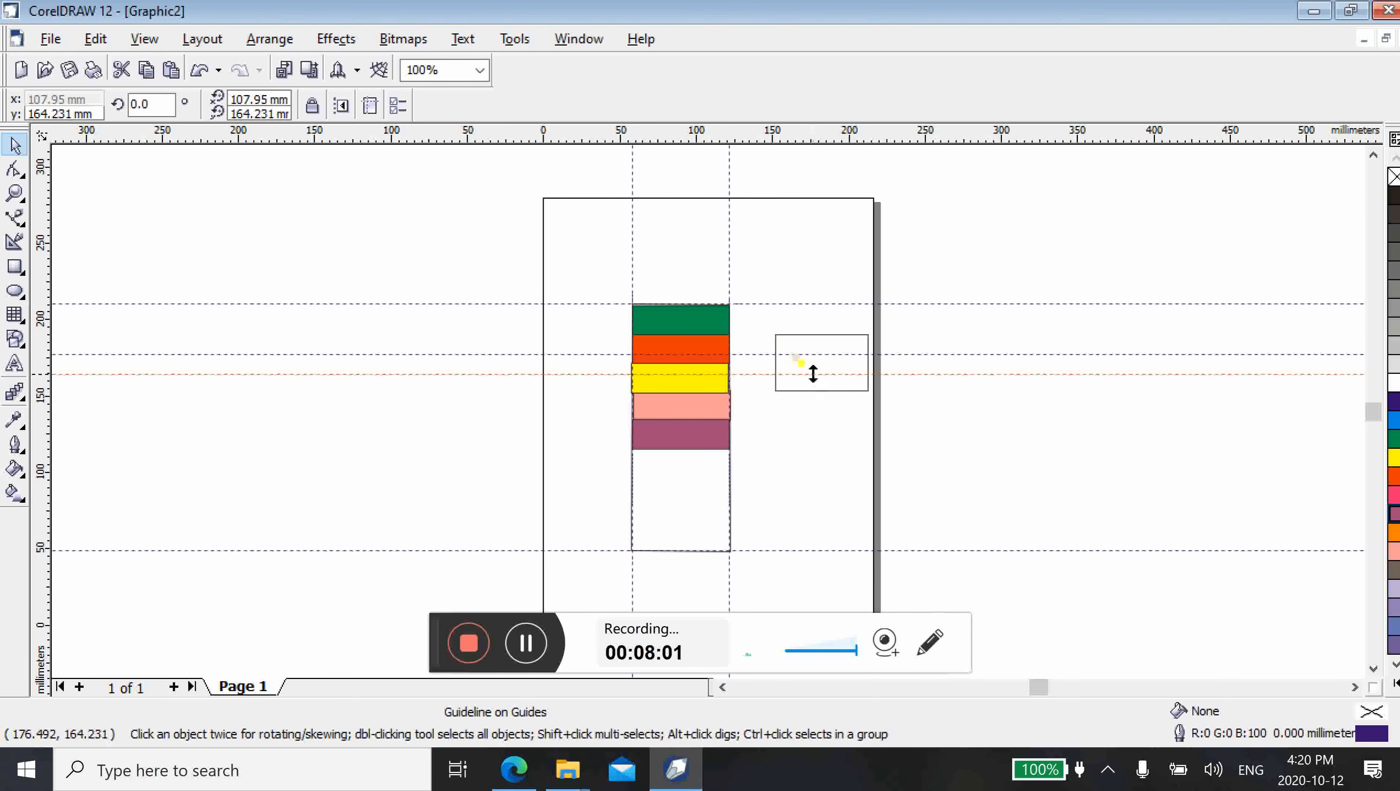
left_click(799, 354)
left_click_drag(800, 355, 796, 352)
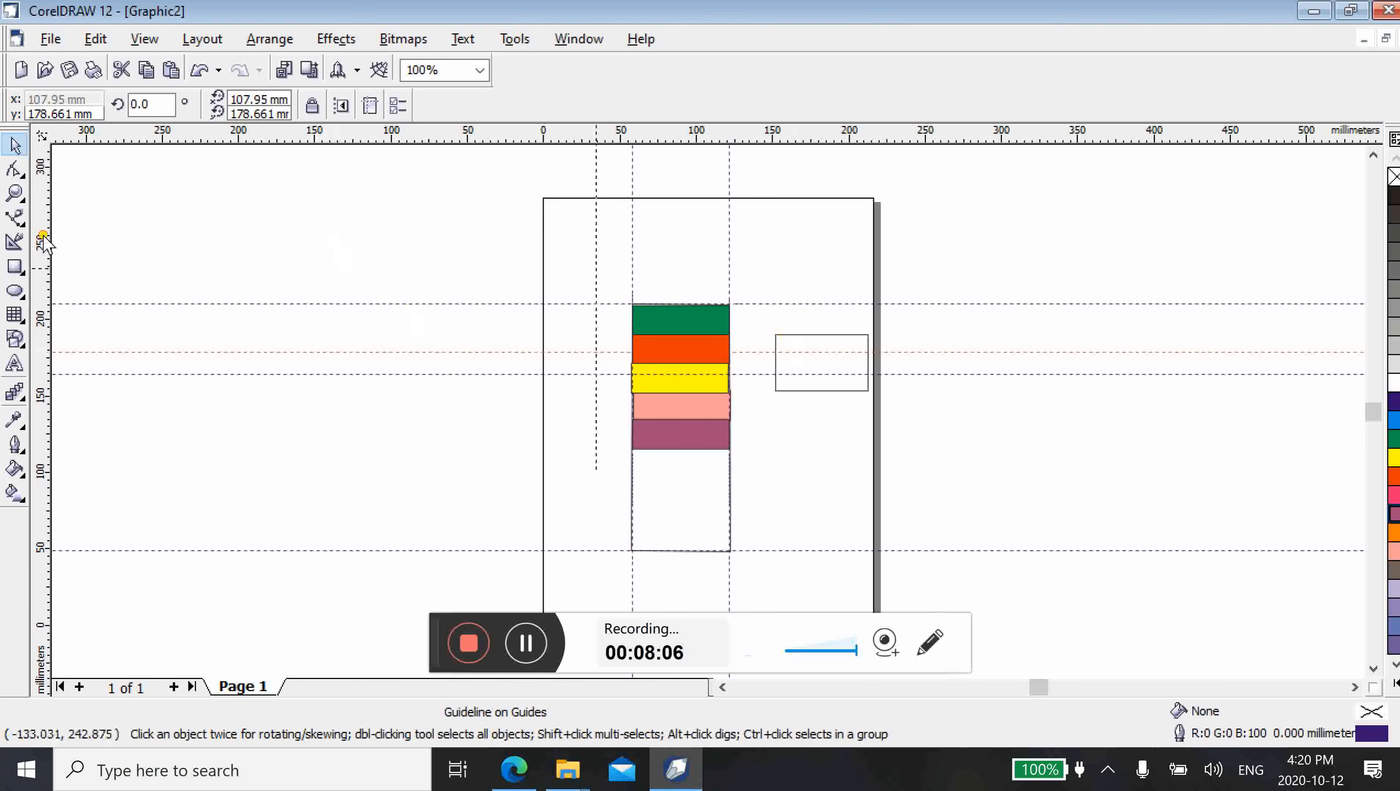
Place two vertical guidelines through the small rectangle at about x 167 mm and x 195 mm
left_click_drag(44, 240, 800, 312)
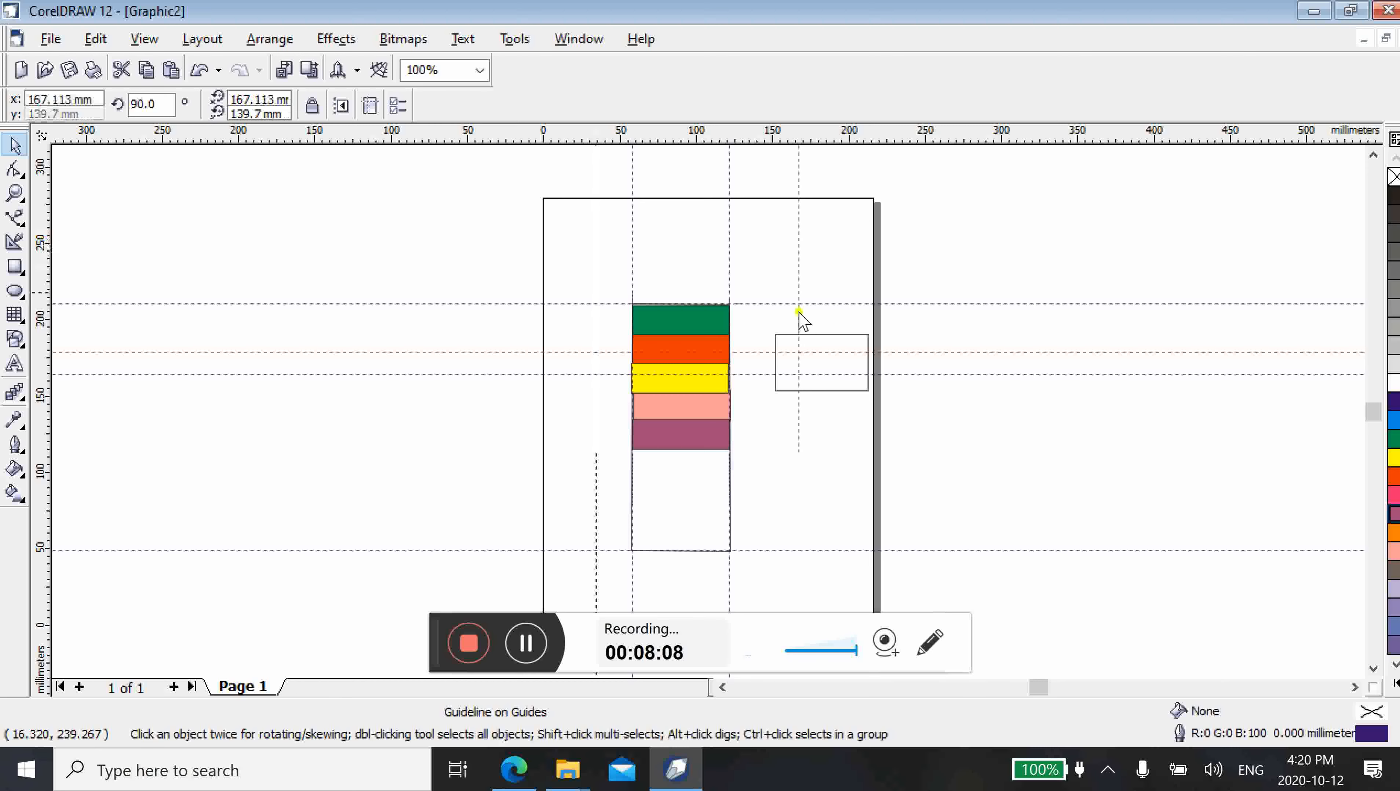
left_click_drag(799, 313, 841, 360)
left_click(779, 443)
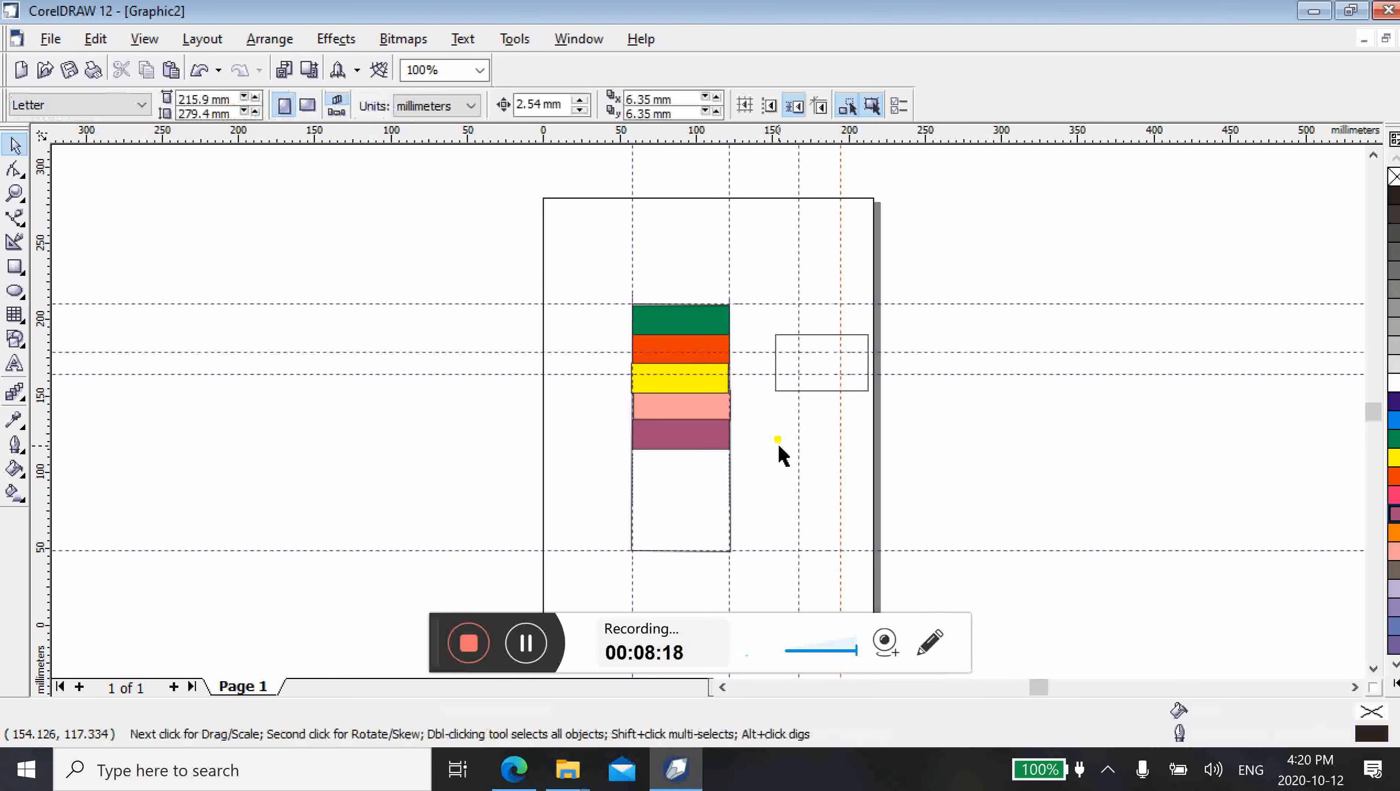
Draw a Bezier line about 61 mm long across the small rectangle along its upper horizontal guideline
left_click(17, 219)
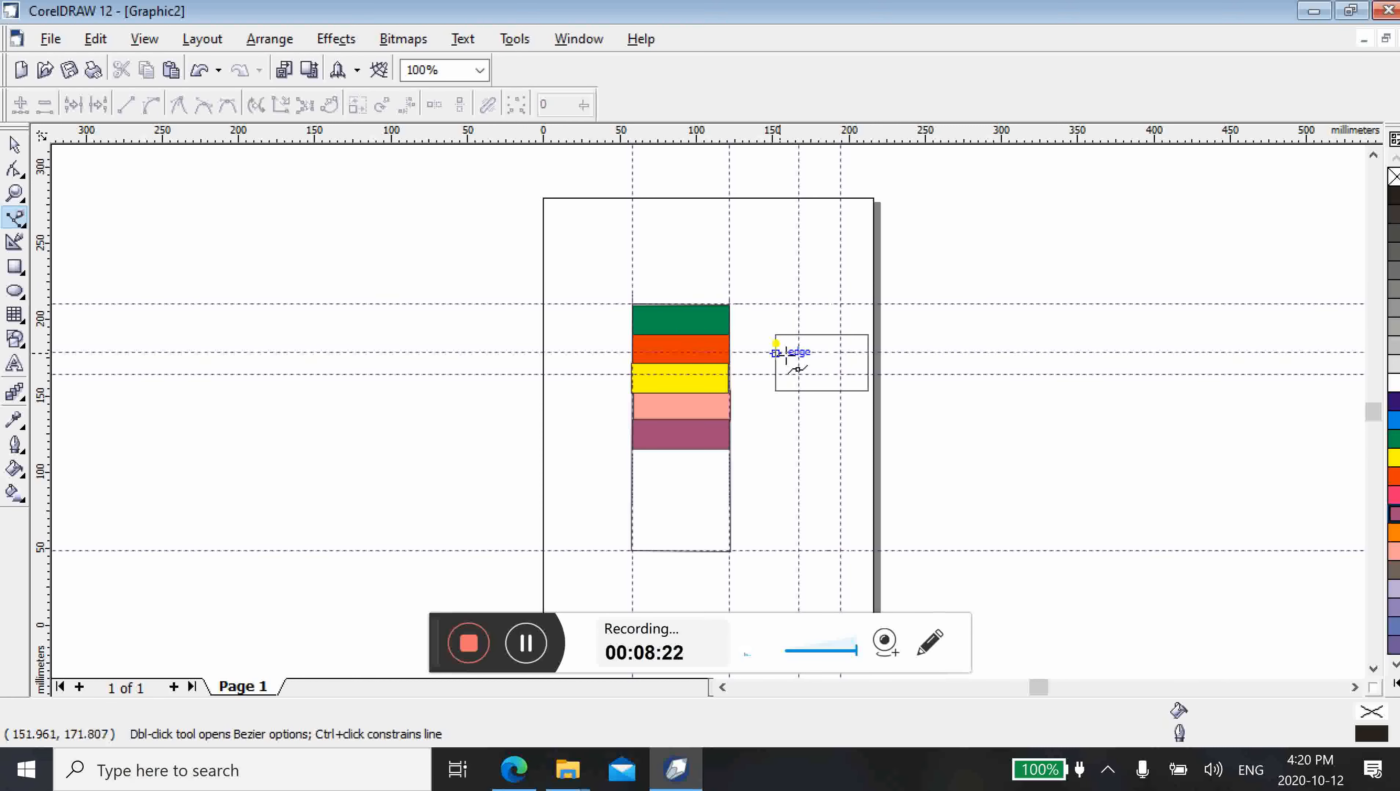
left_click(775, 351)
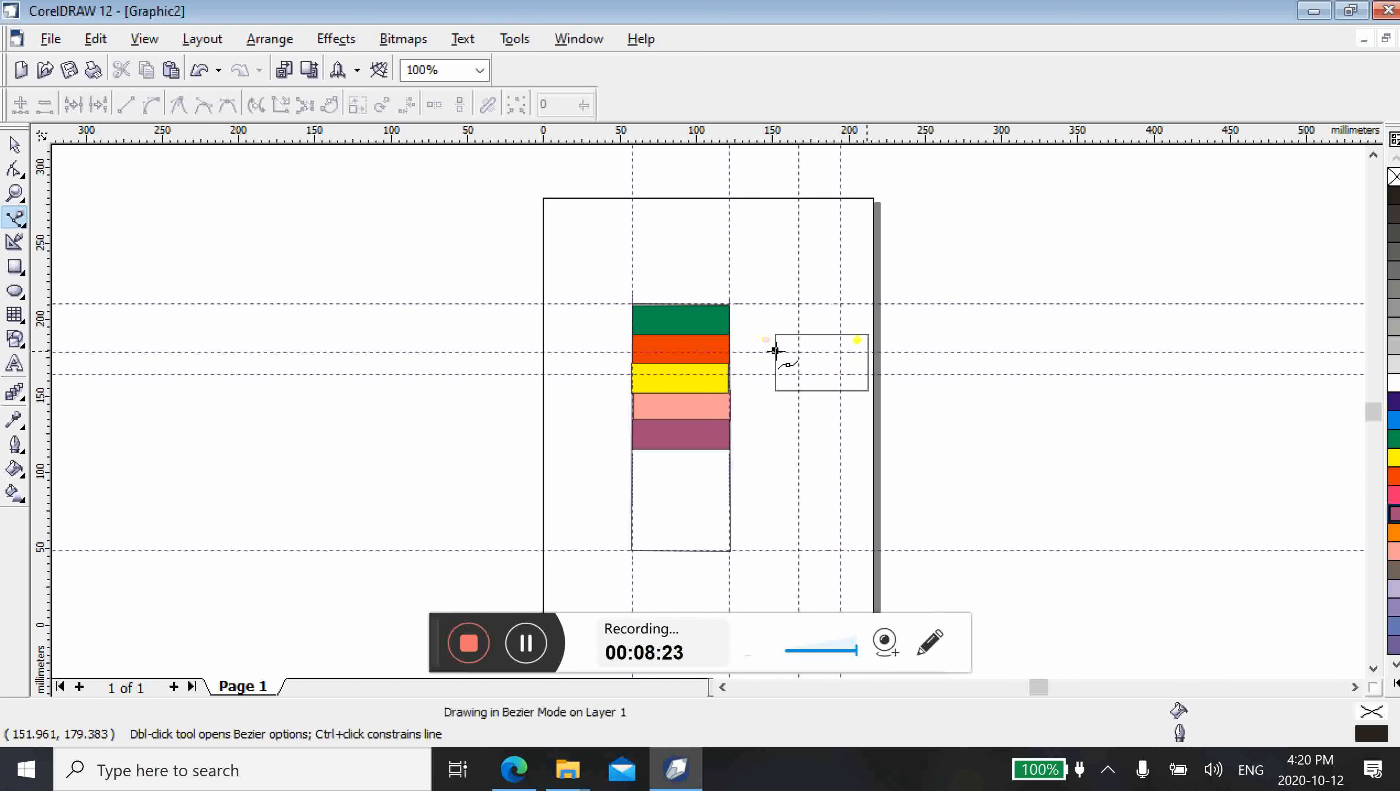
left_click(867, 352)
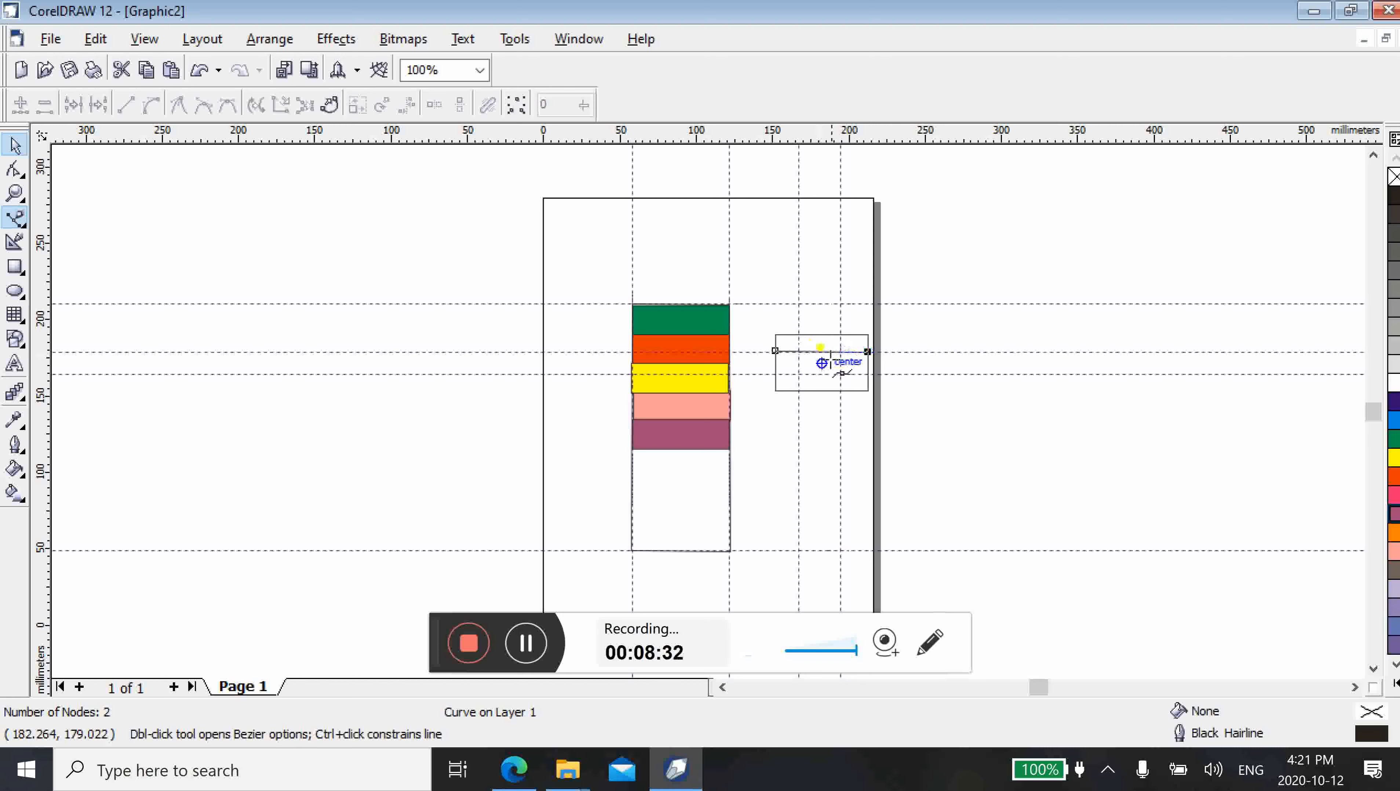
Copy the horizontal Bezier line down to the small rectangle's lower horizontal guideline at about y 164 mm, and deselect it
left_click(15, 145)
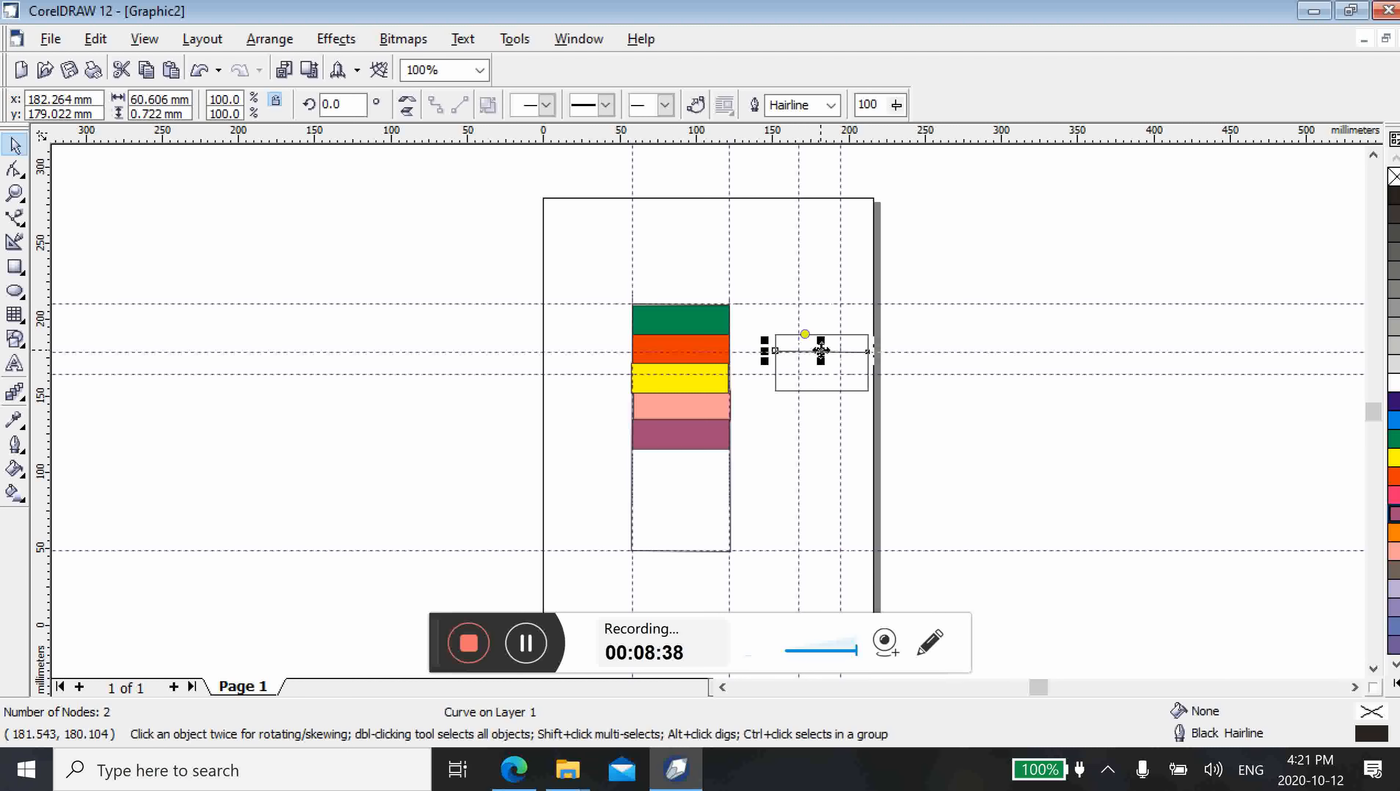
left_click_drag(821, 352, 823, 374)
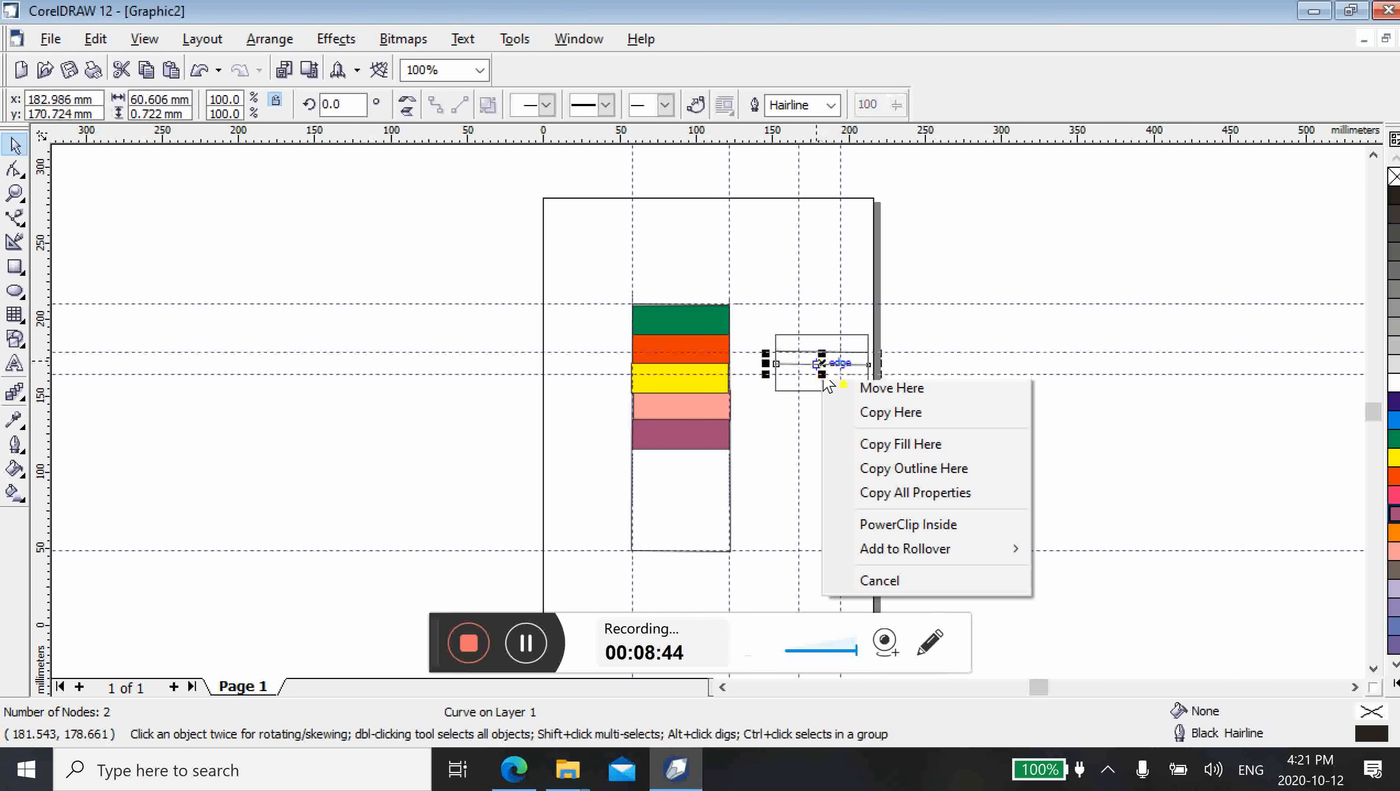
key("Escape")
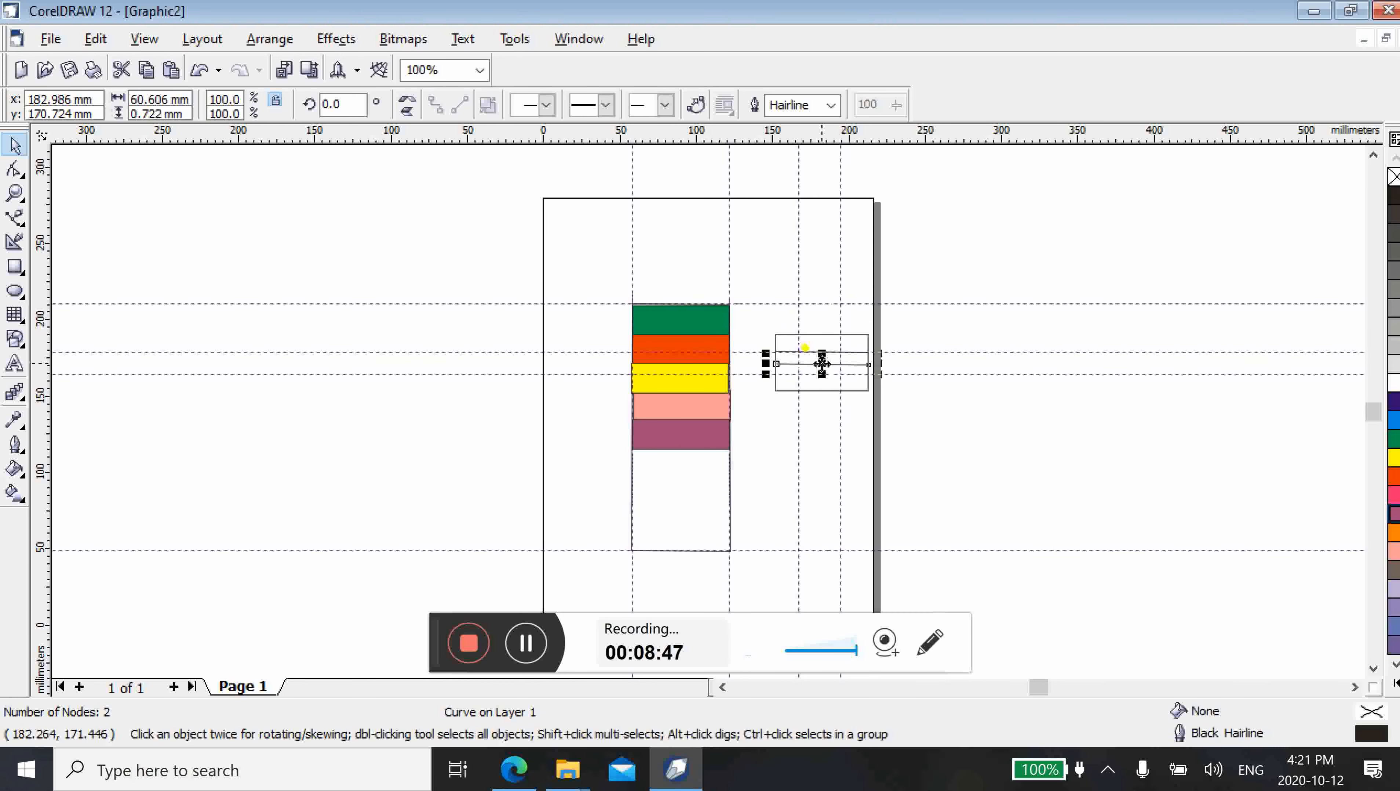
left_click_drag(819, 360, 823, 377)
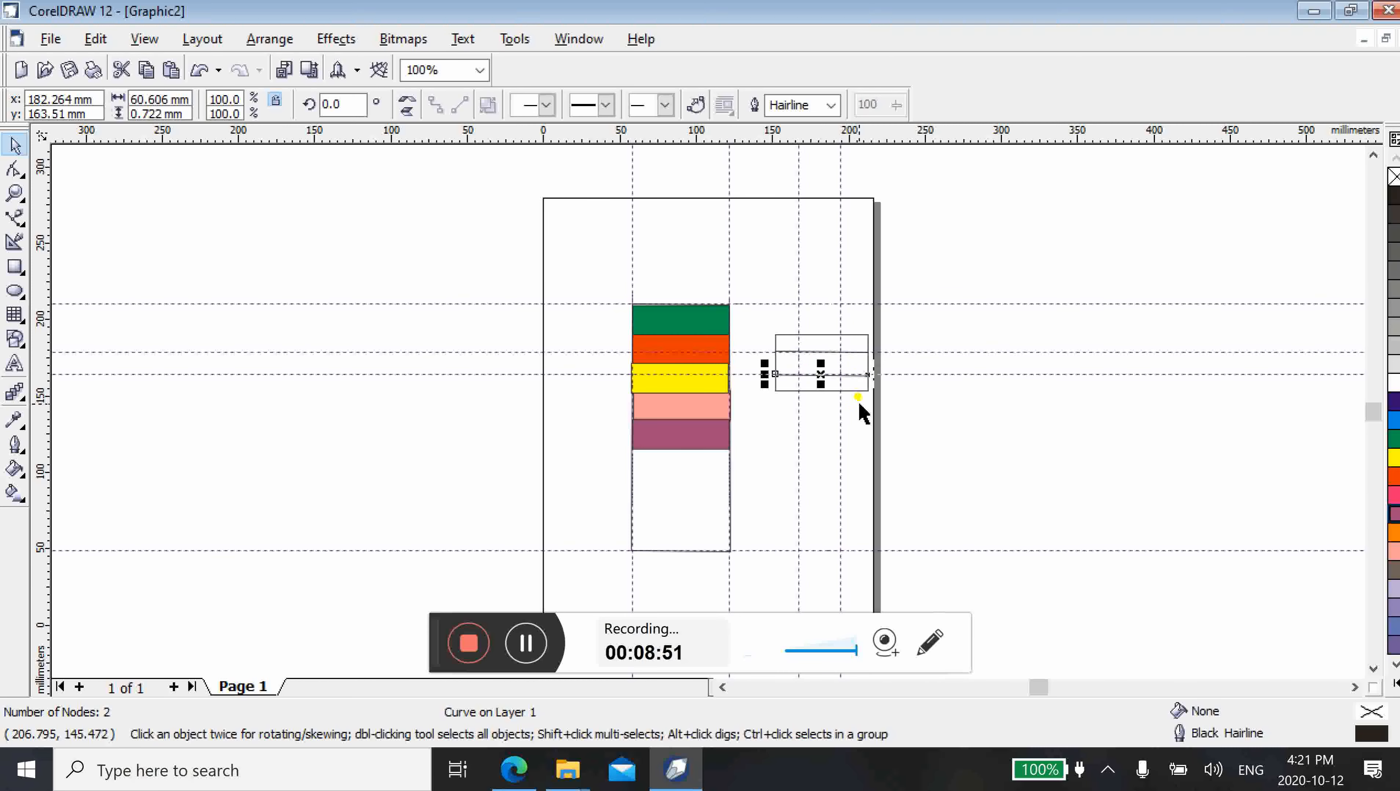
left_click(861, 409)
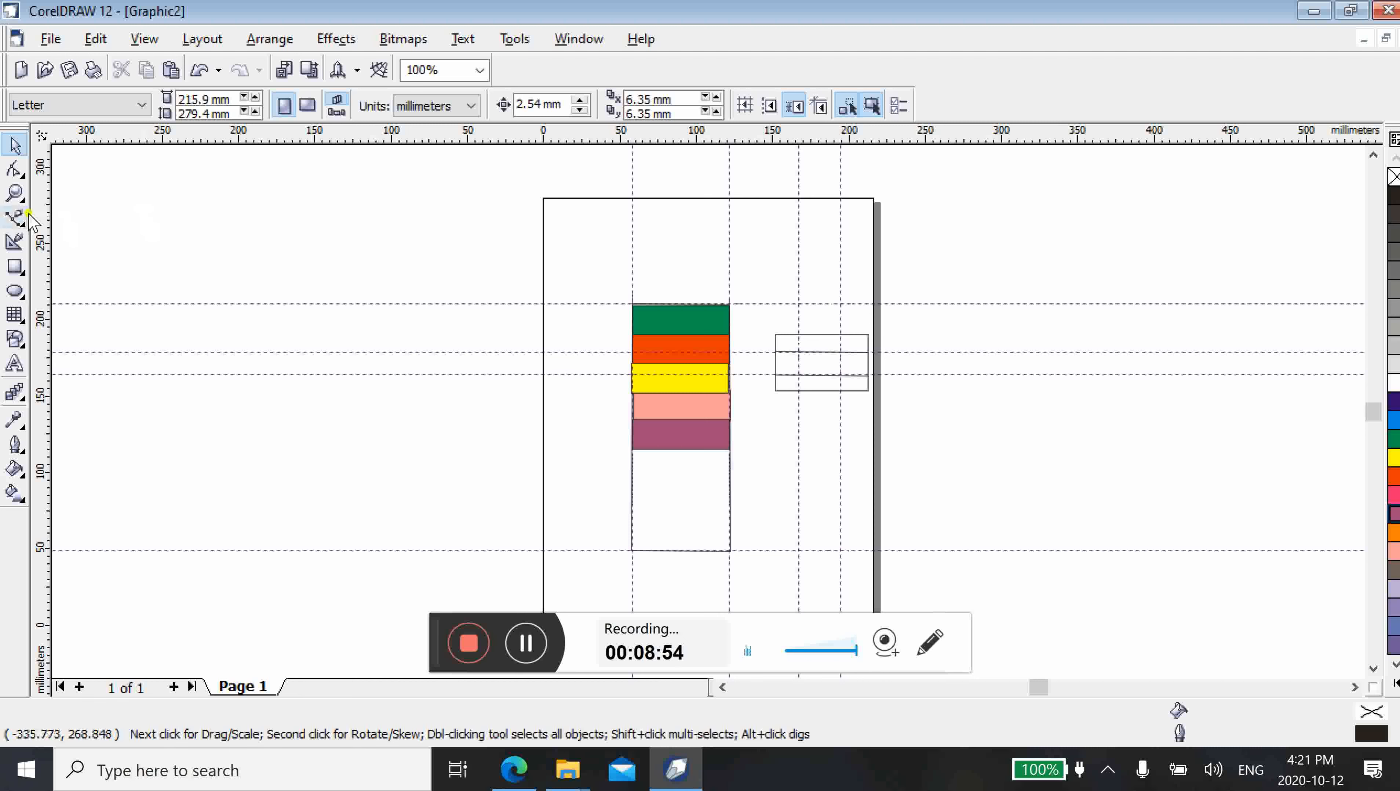
Draw a vertical Bezier line about 11 mm long at x 167 mm in the small rectangle's top row and copy it to the guideline at x 195 mm
left_click(16, 218)
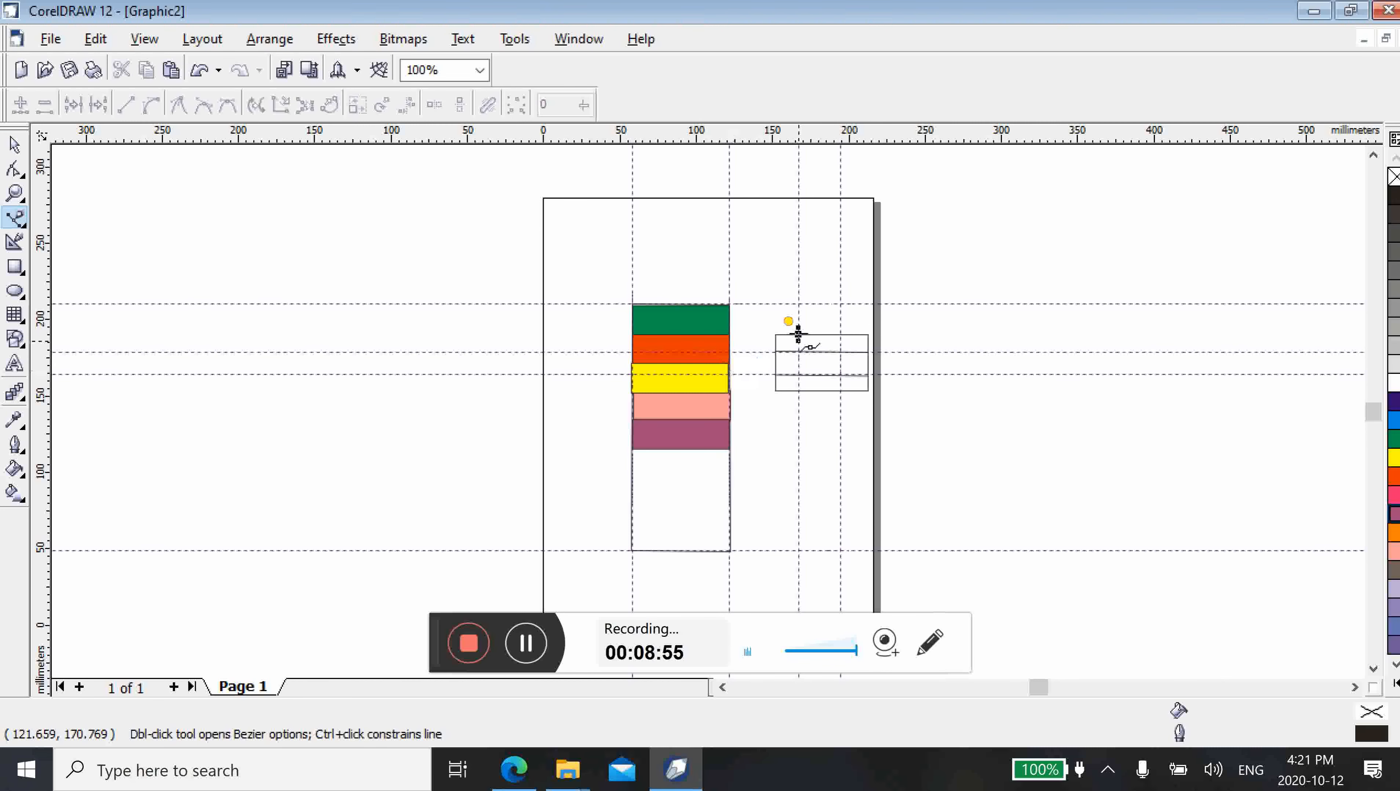
left_click(798, 334)
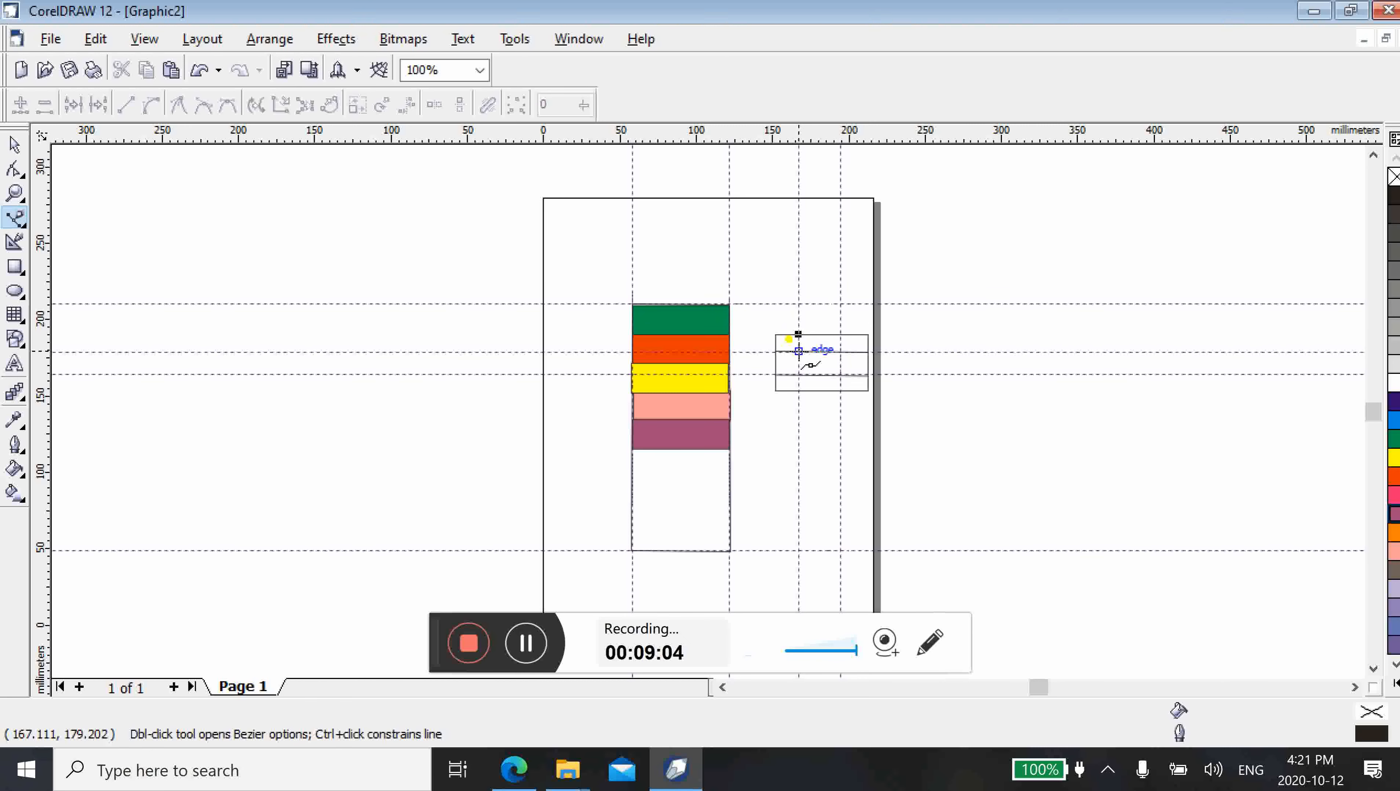
left_click(798, 351)
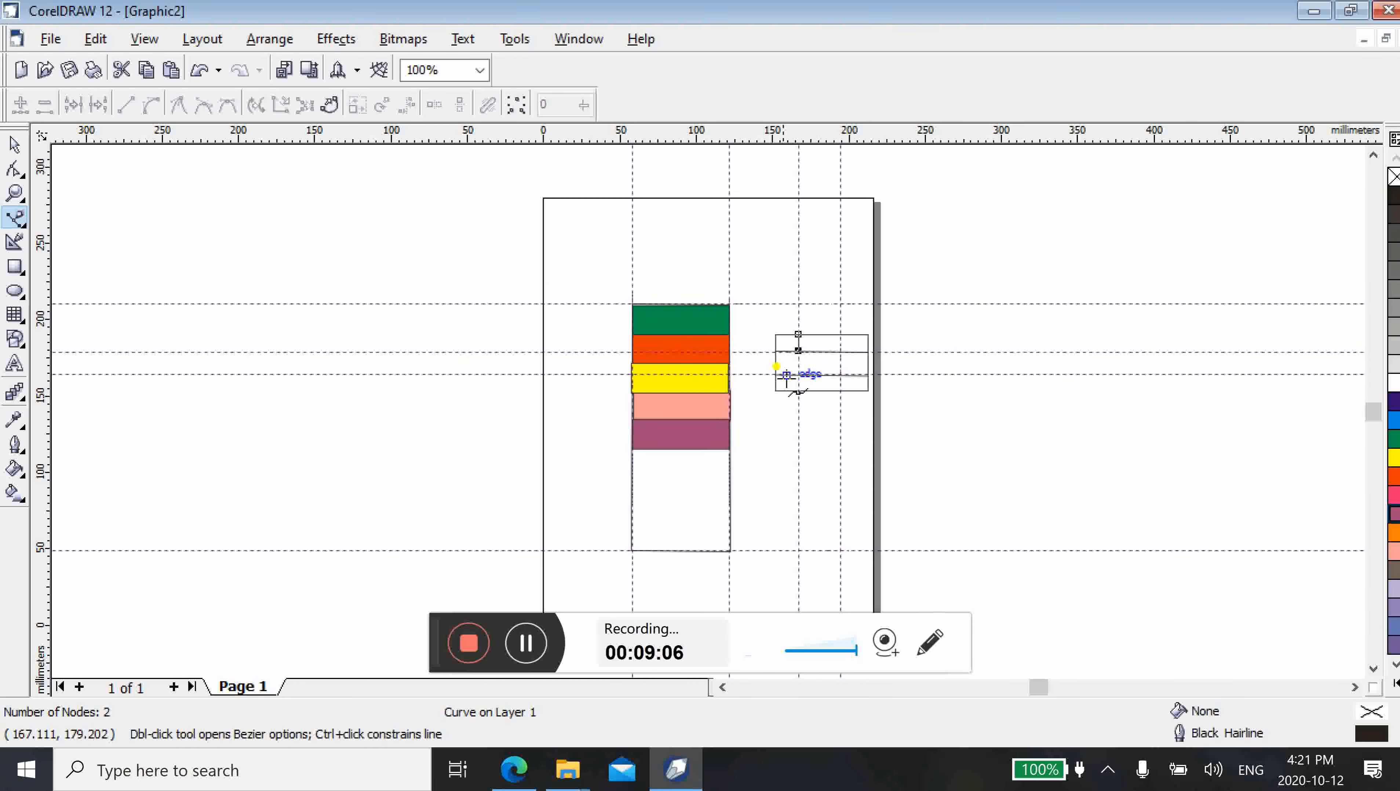
left_click(15, 145)
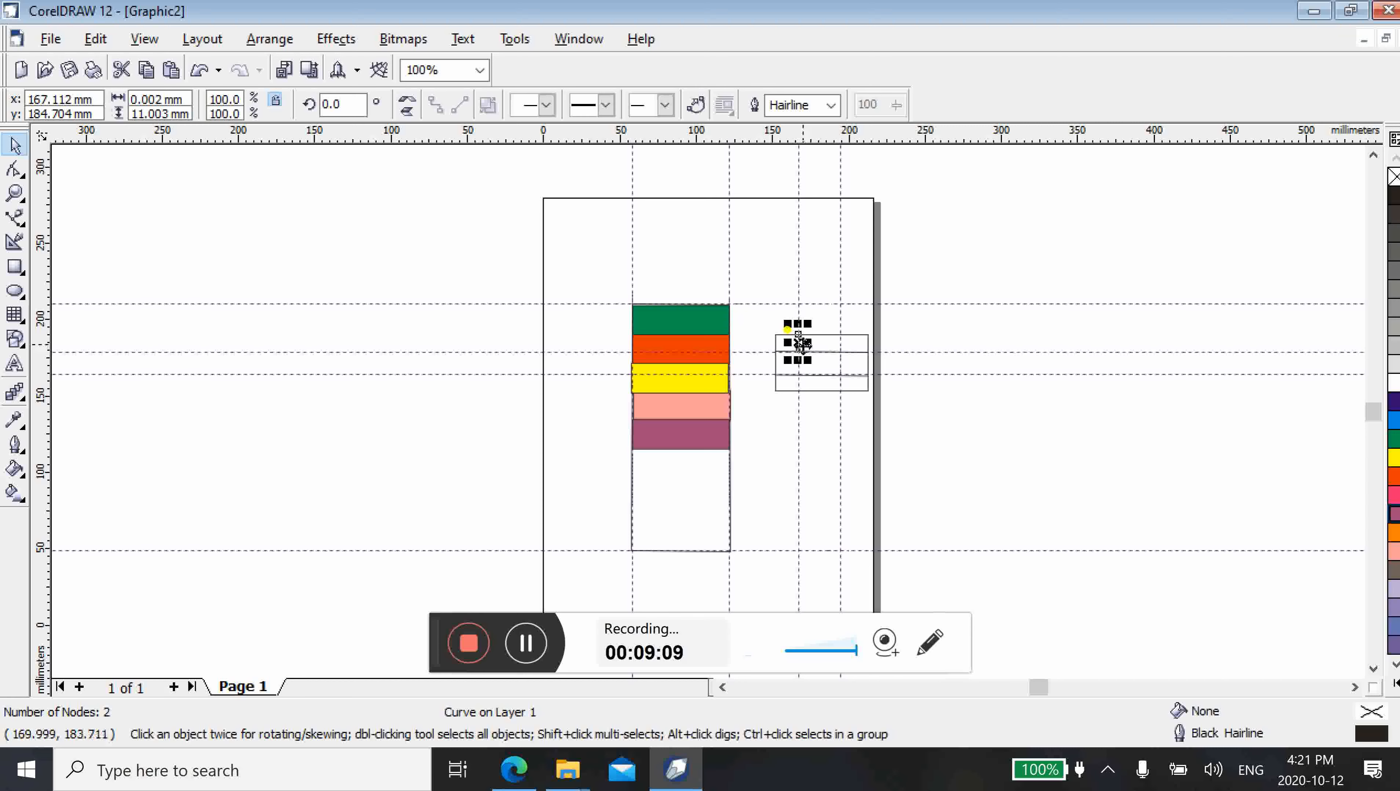
left_click_drag(798, 342, 842, 344)
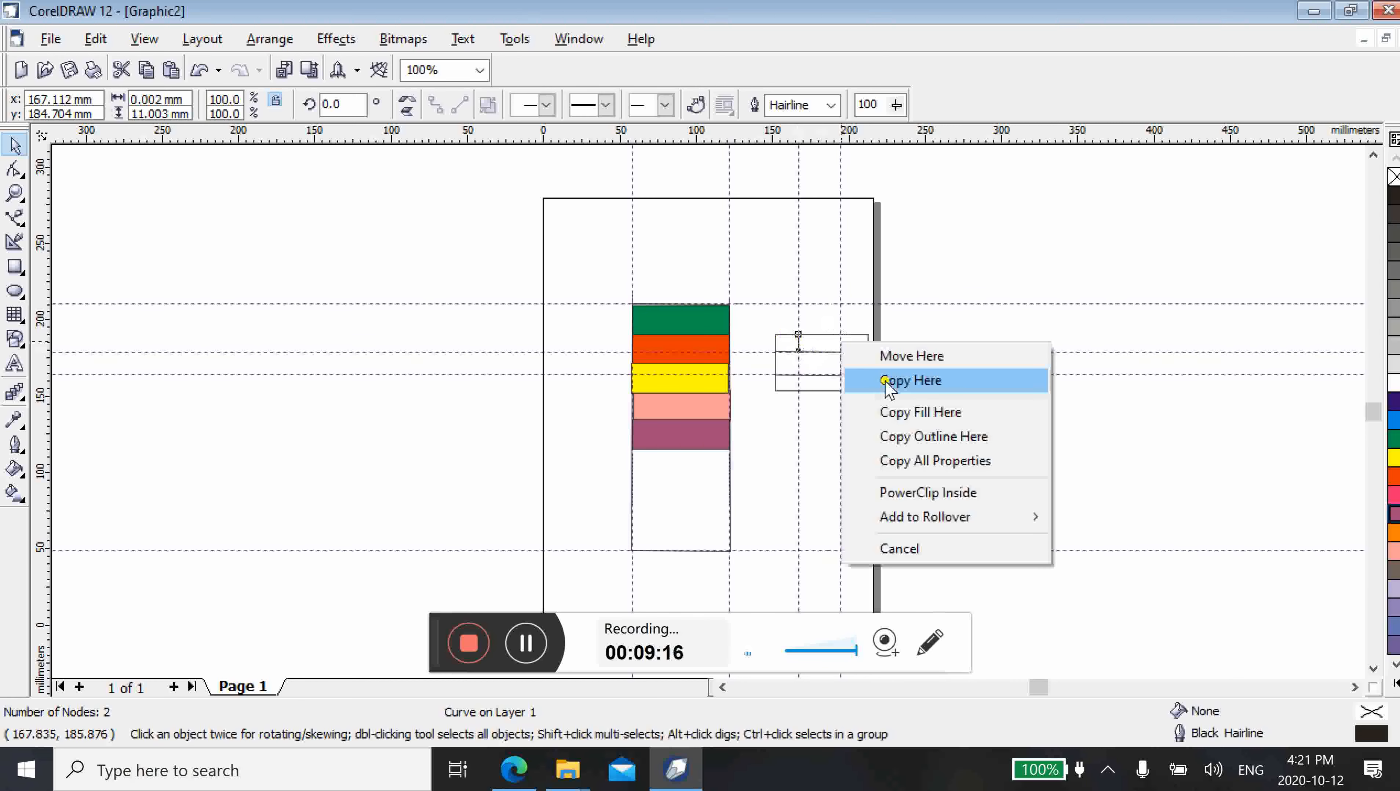
left_click(885, 382)
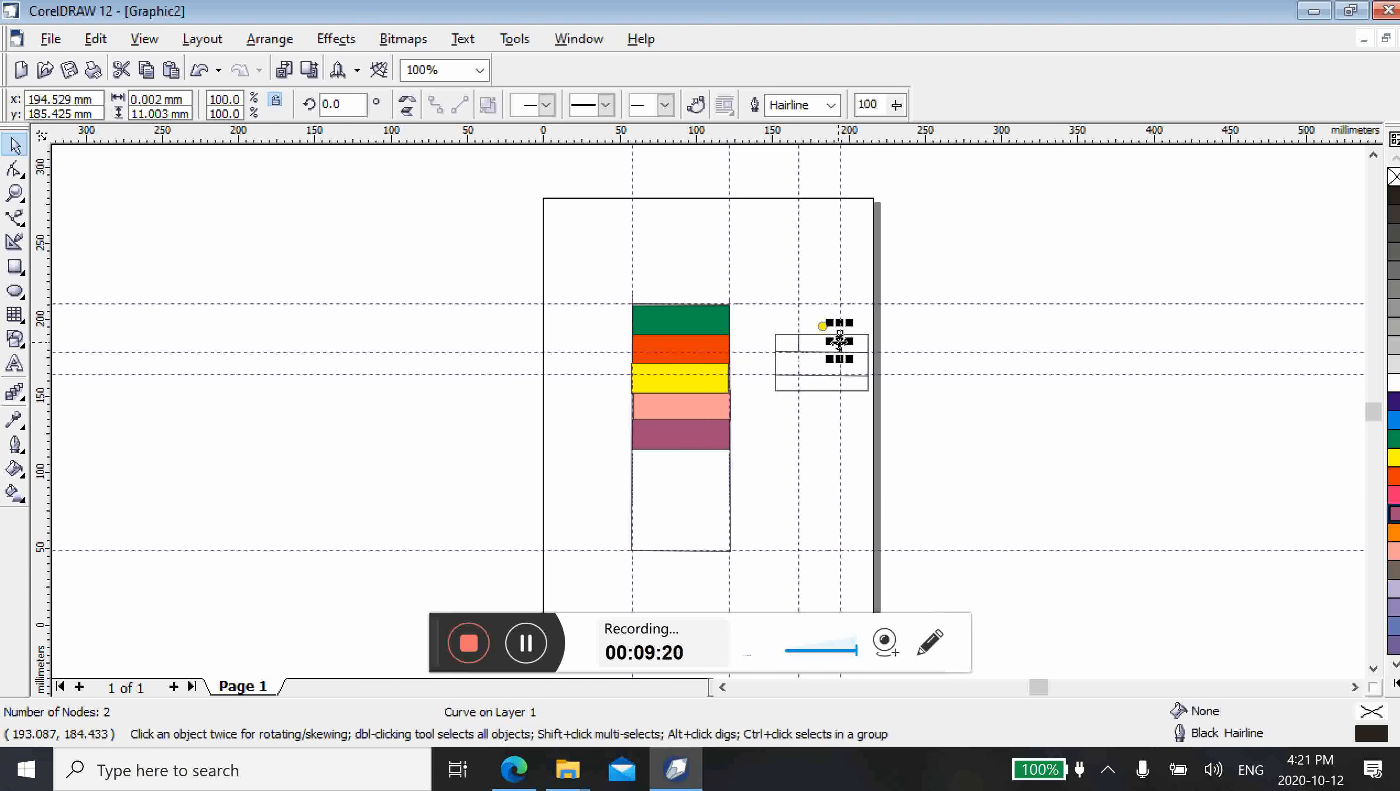
Copy the short vertical line into the middle row at about x 184 mm and into the bottom row at about x 170 mm and x 197 mm
left_click_drag(839, 342, 819, 365)
left_click(861, 404)
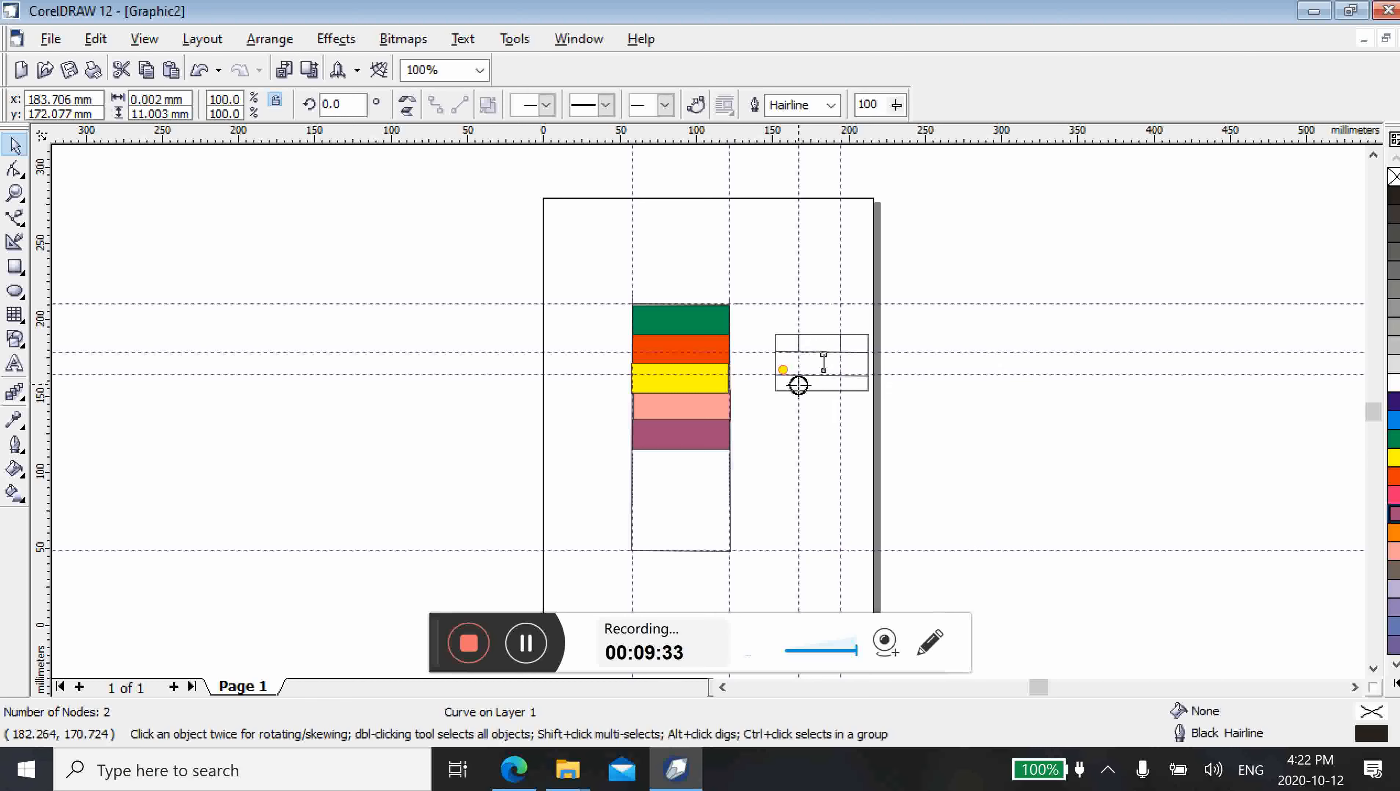
left_click(833, 419)
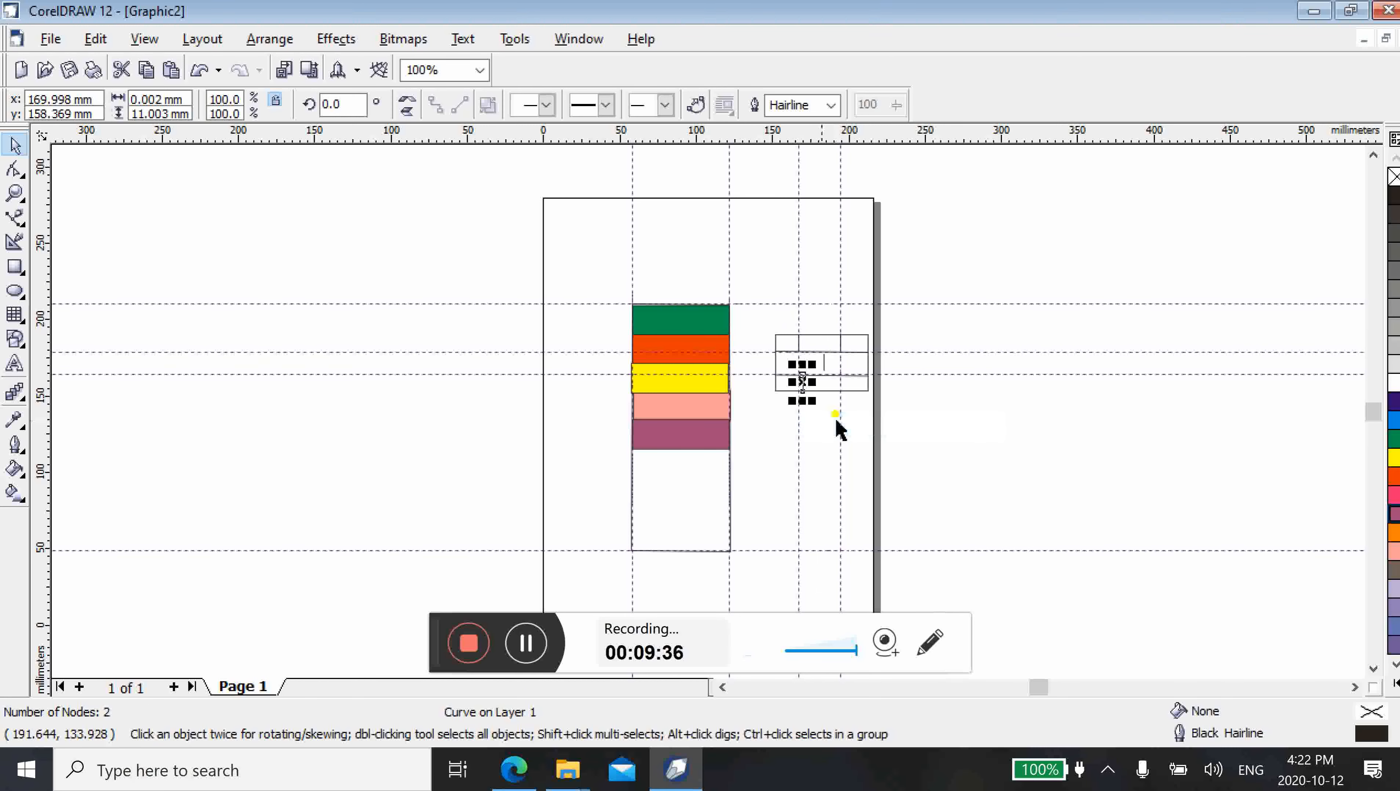
key("F5")
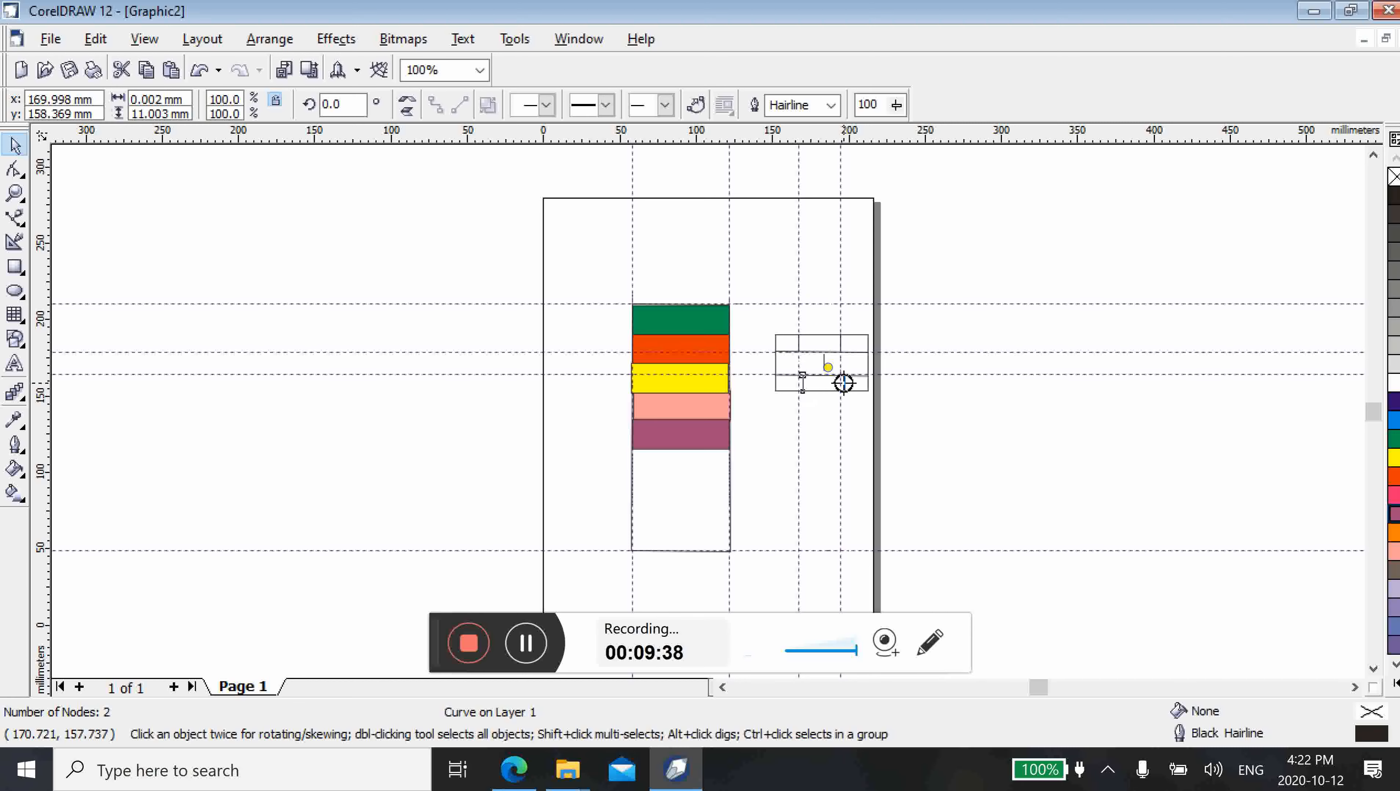
right_click(844, 383)
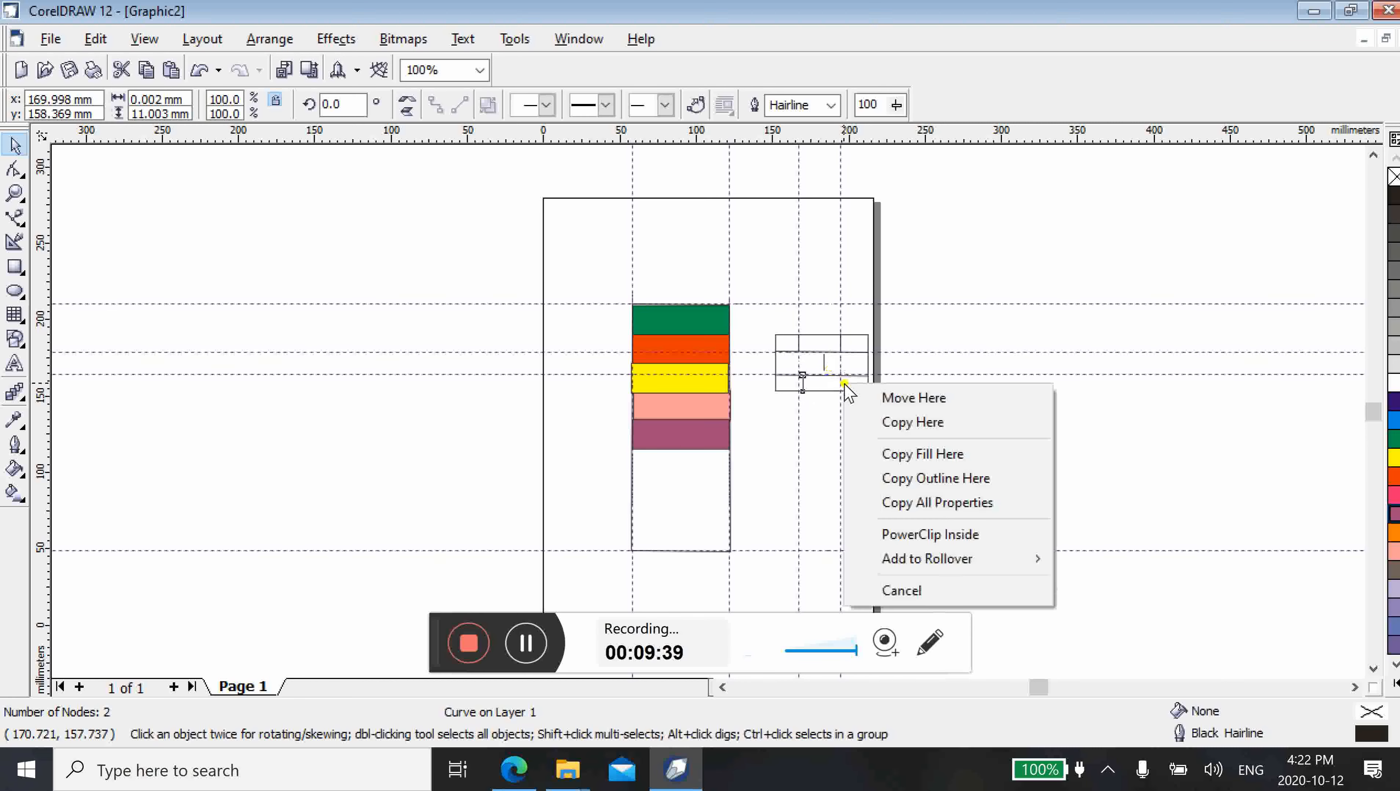
left_click(889, 421)
left_click(863, 434)
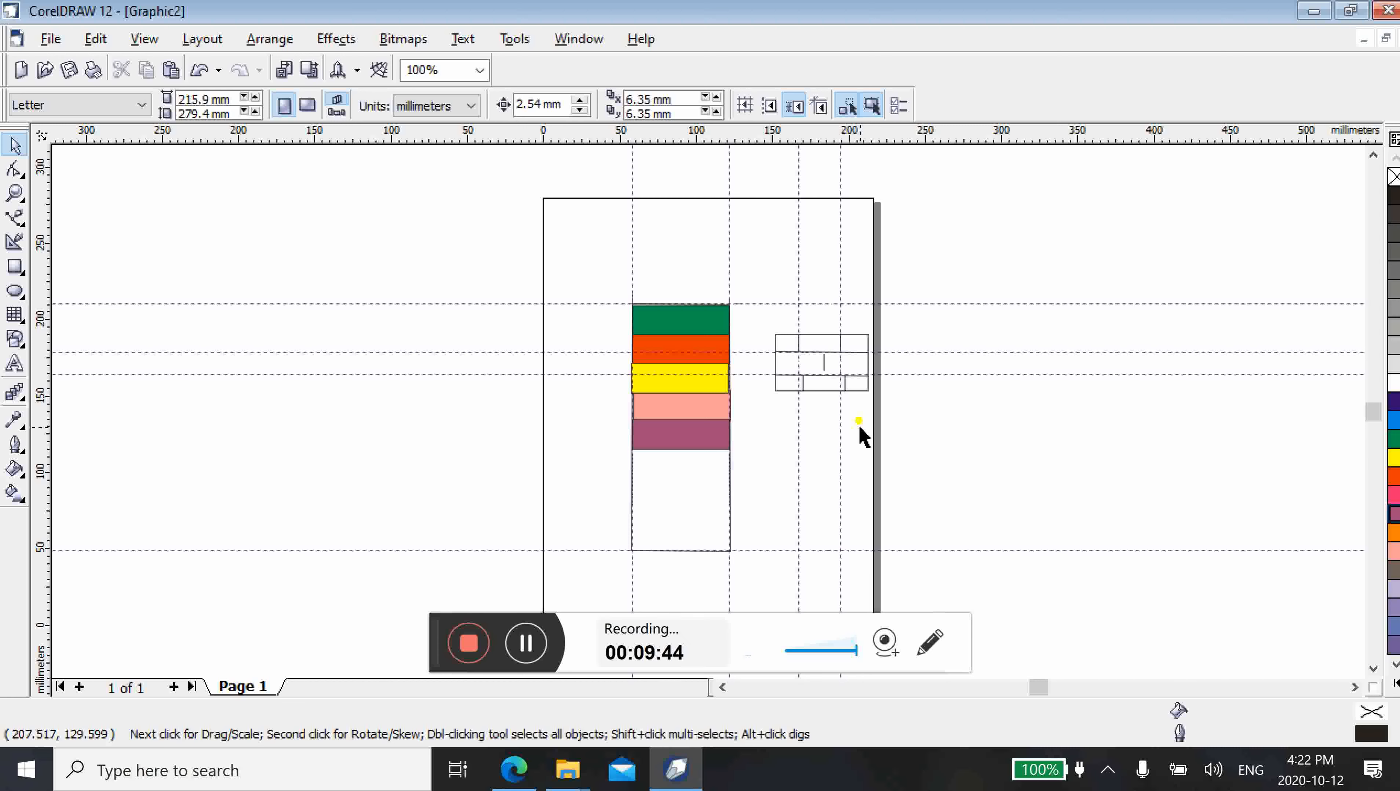
Delete the two horizontal and two vertical guidelines that cross the small rectangle
left_click(888, 353)
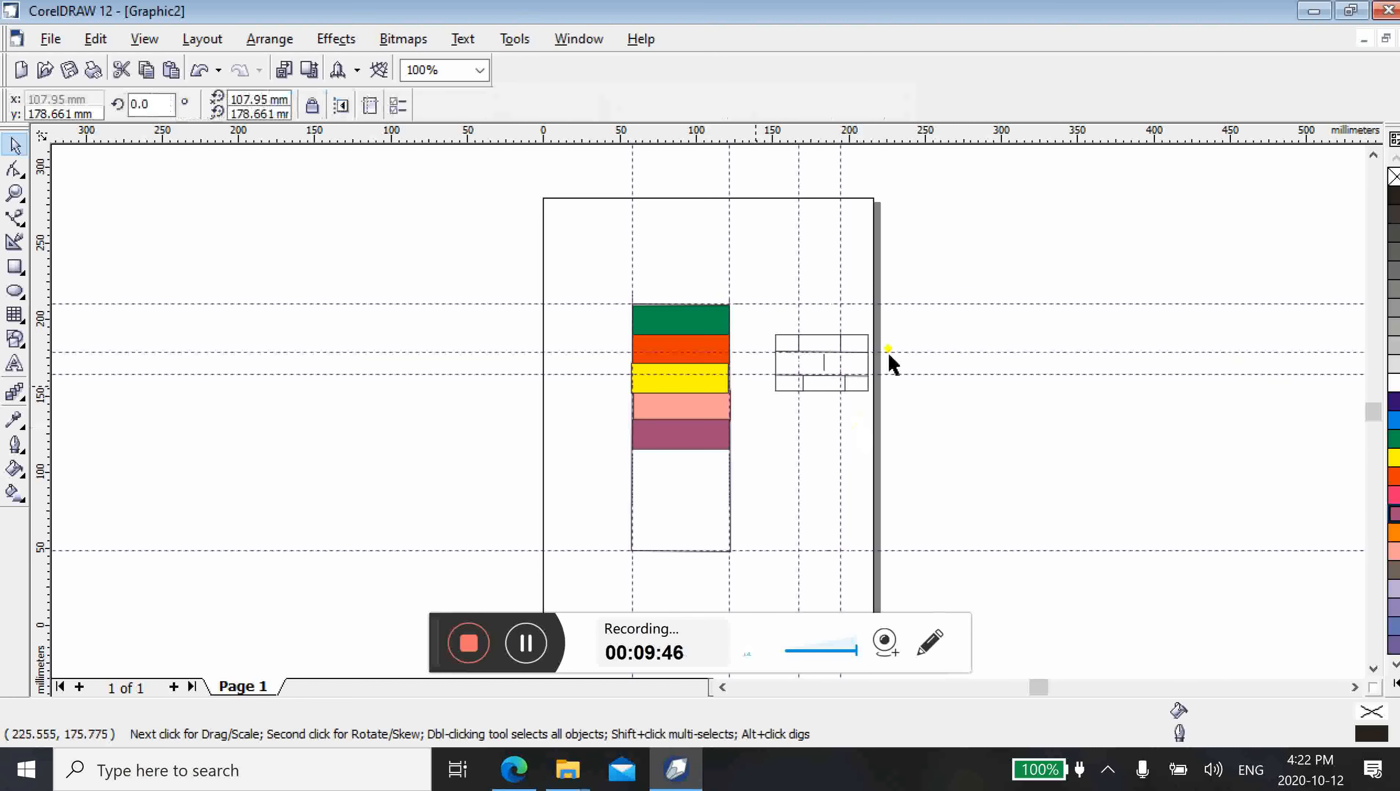
left_click(757, 352)
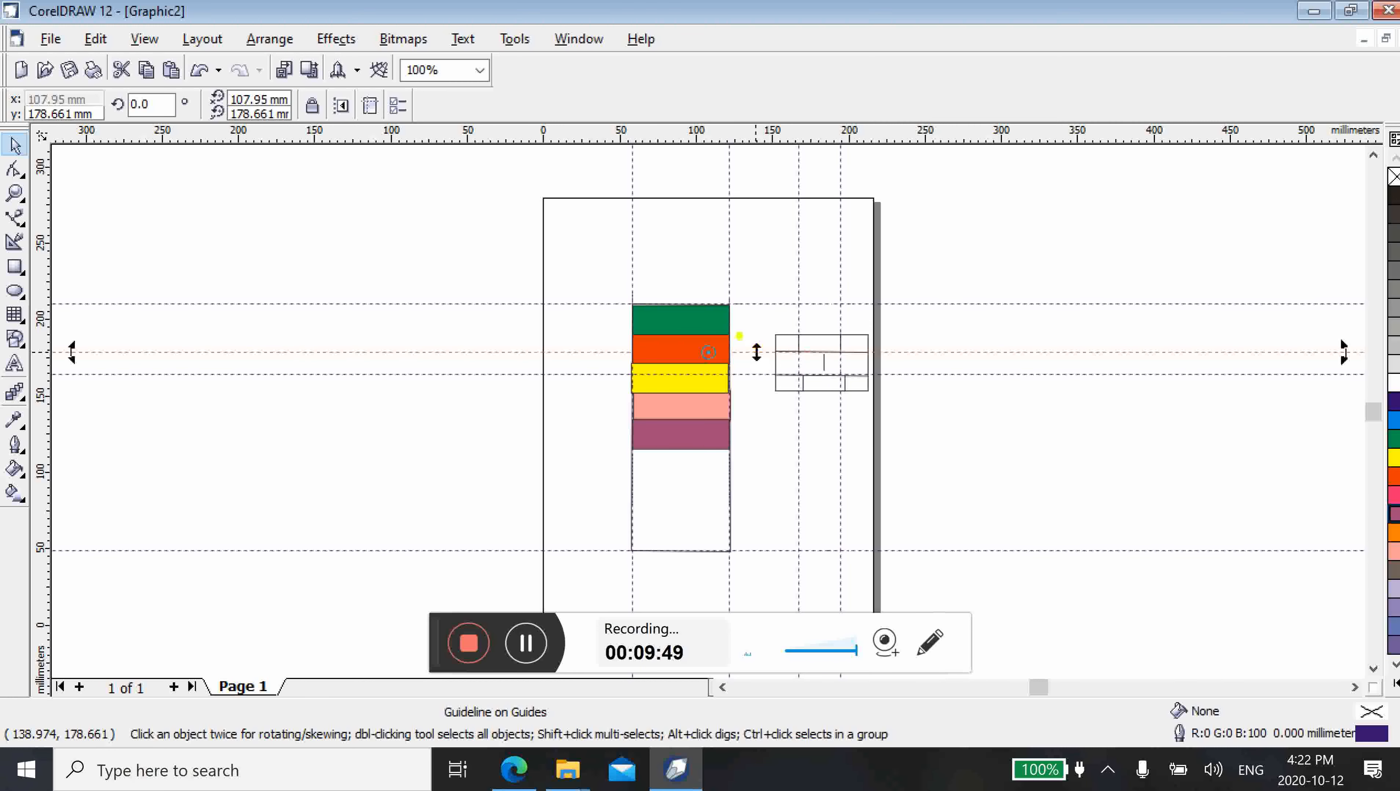
left_click(756, 351)
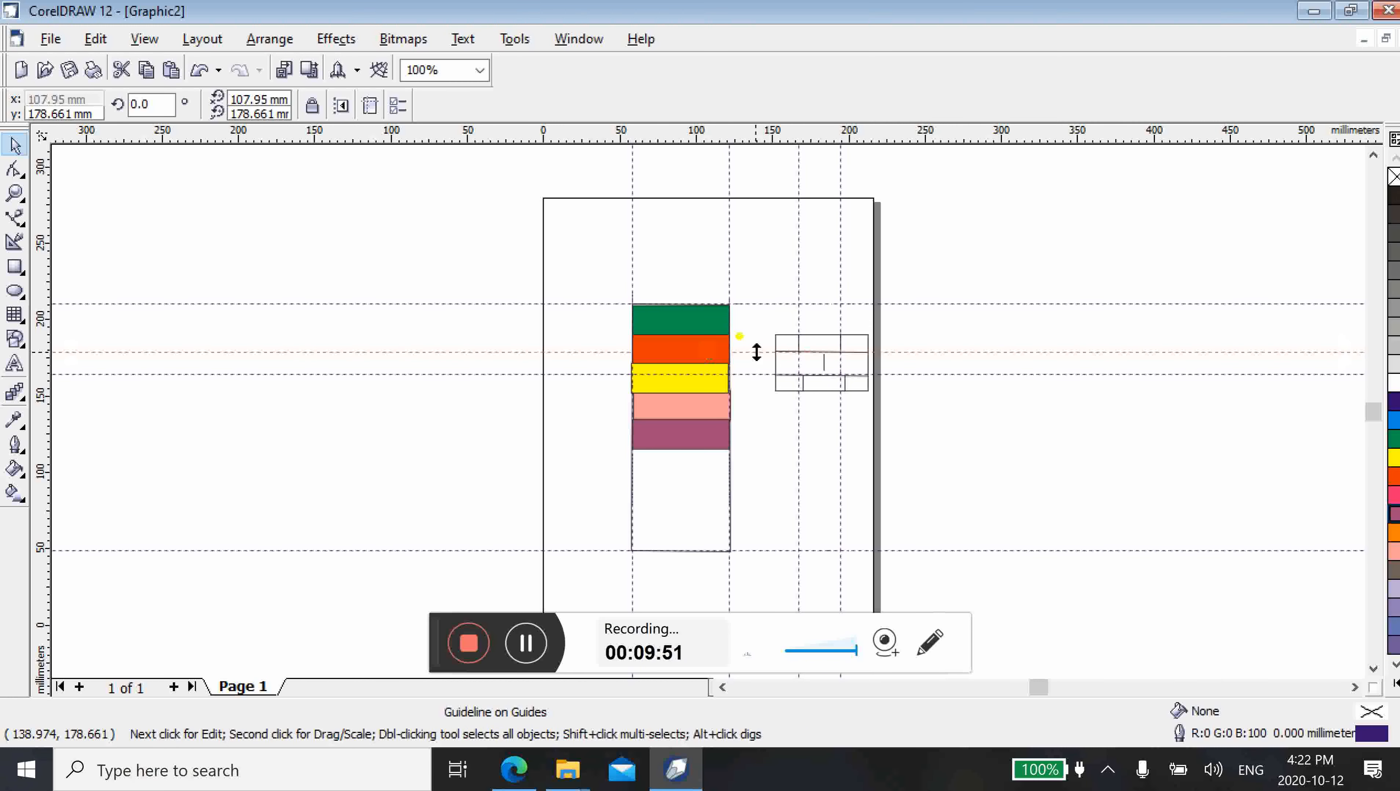
left_click_drag(756, 352, 762, 376)
key("Delete")
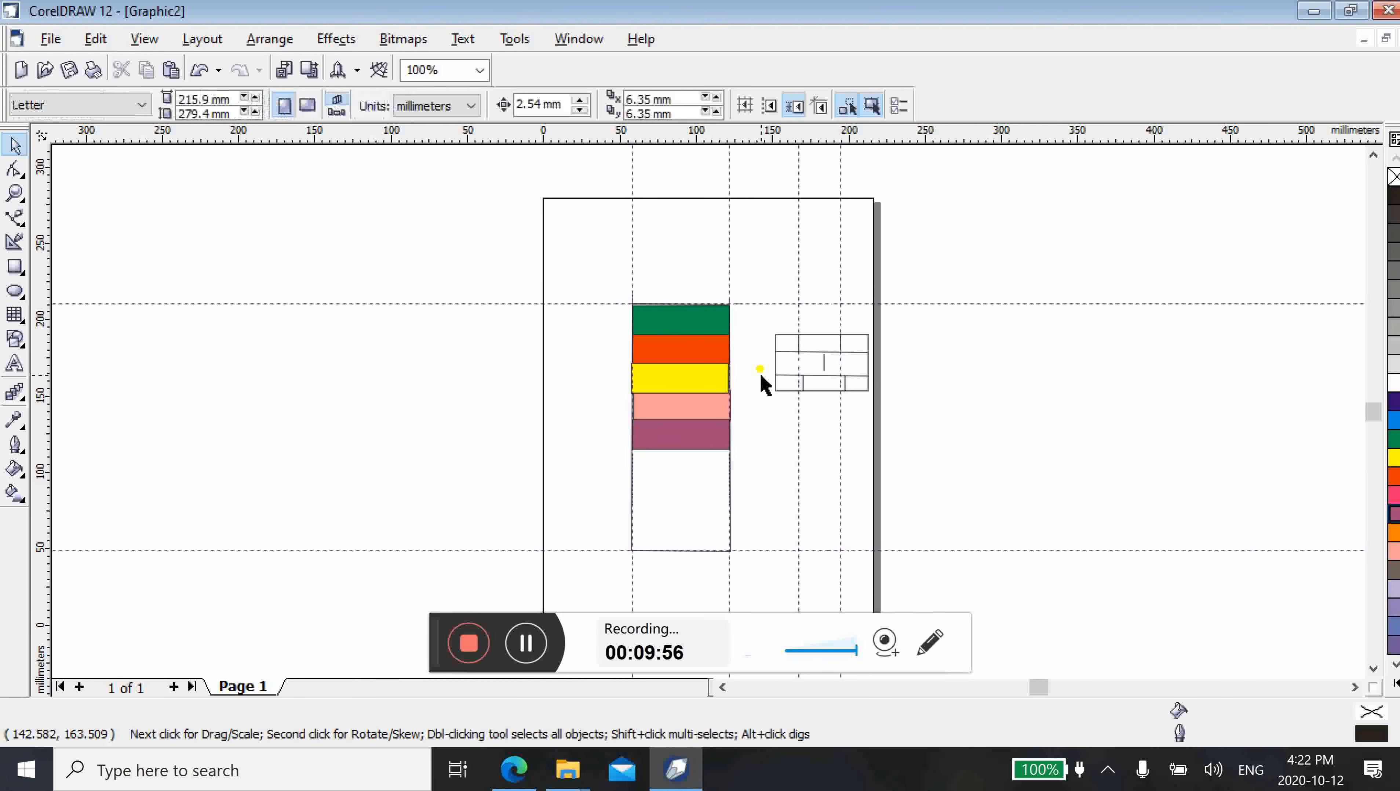
left_click(800, 317)
key("Delete")
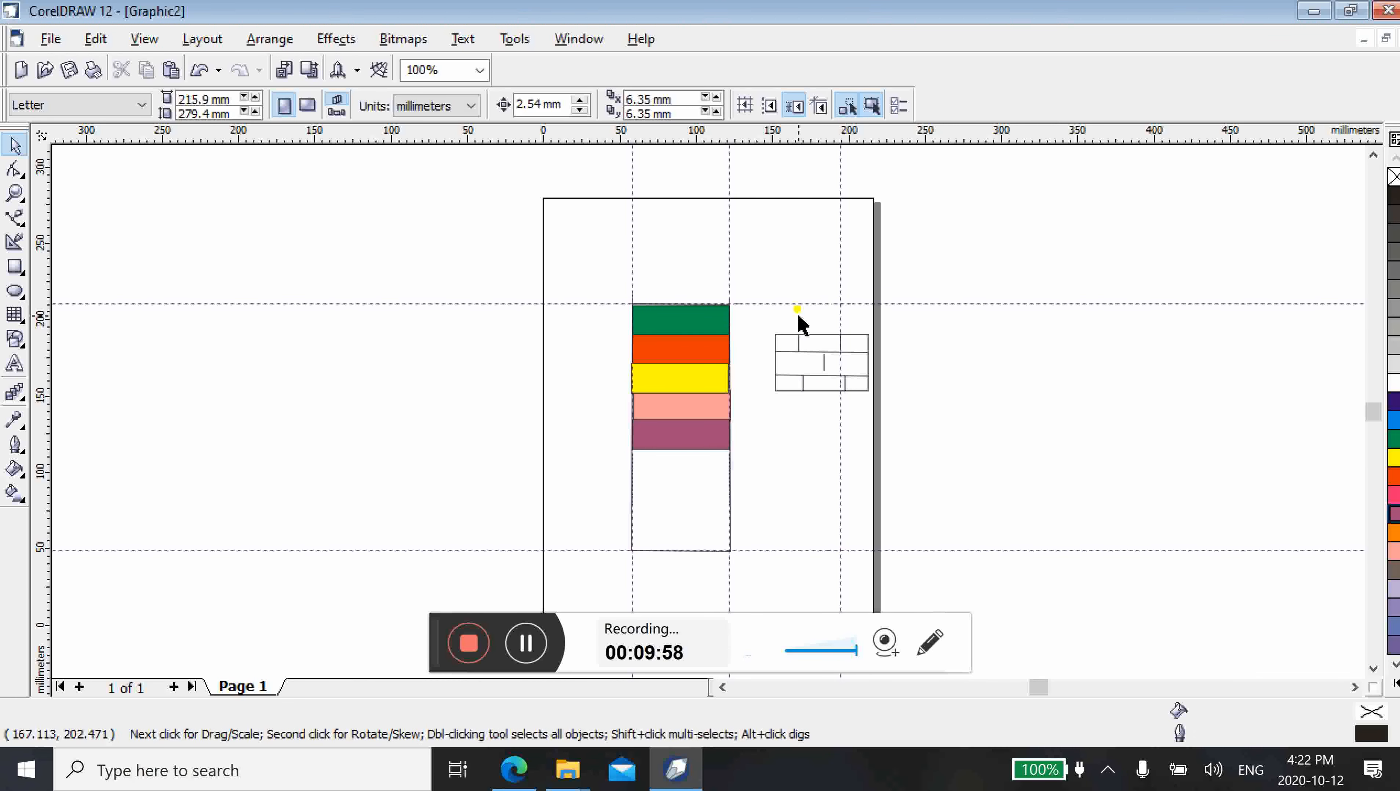
left_click(839, 314)
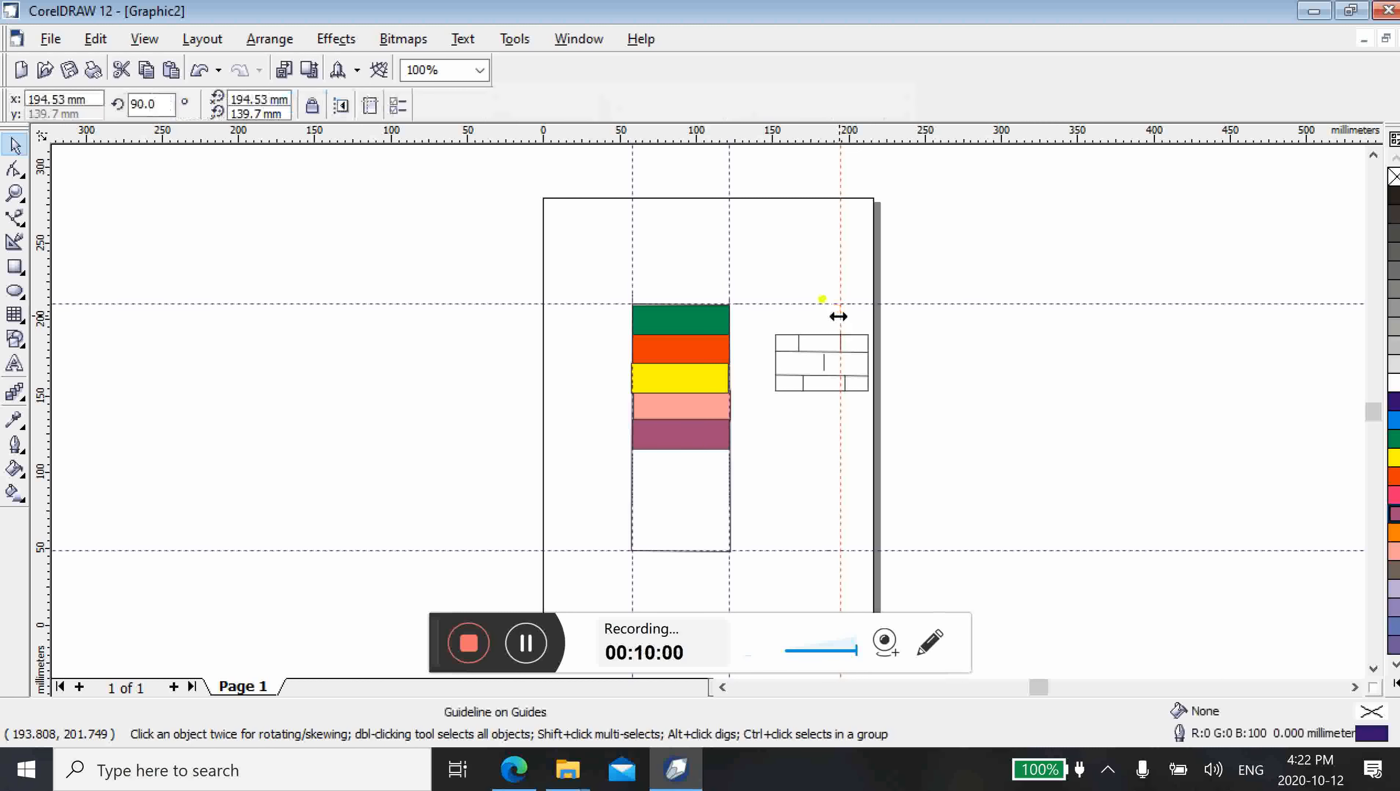
left_click(809, 369)
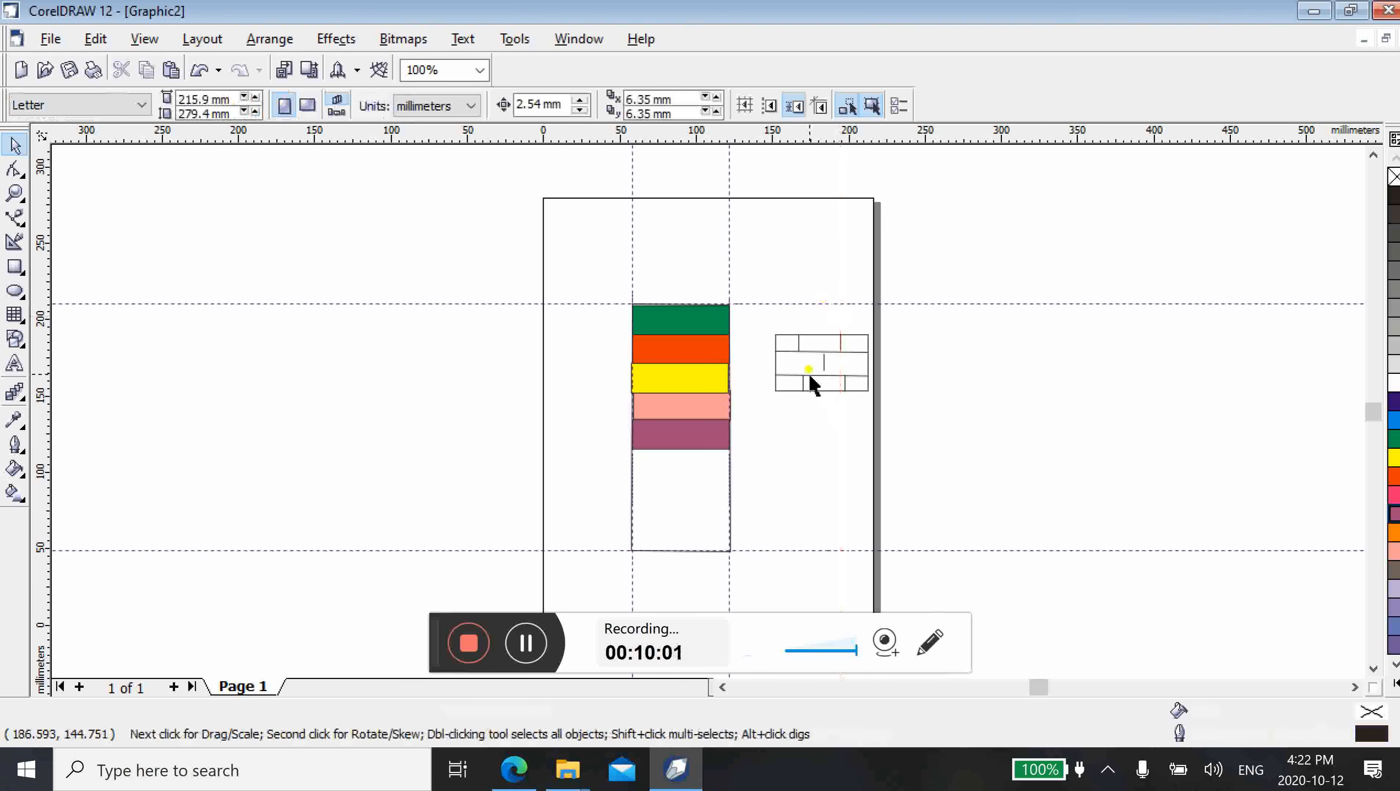
Move the small rectangle's lower horizontal line up to about y 167 mm
left_click(814, 382)
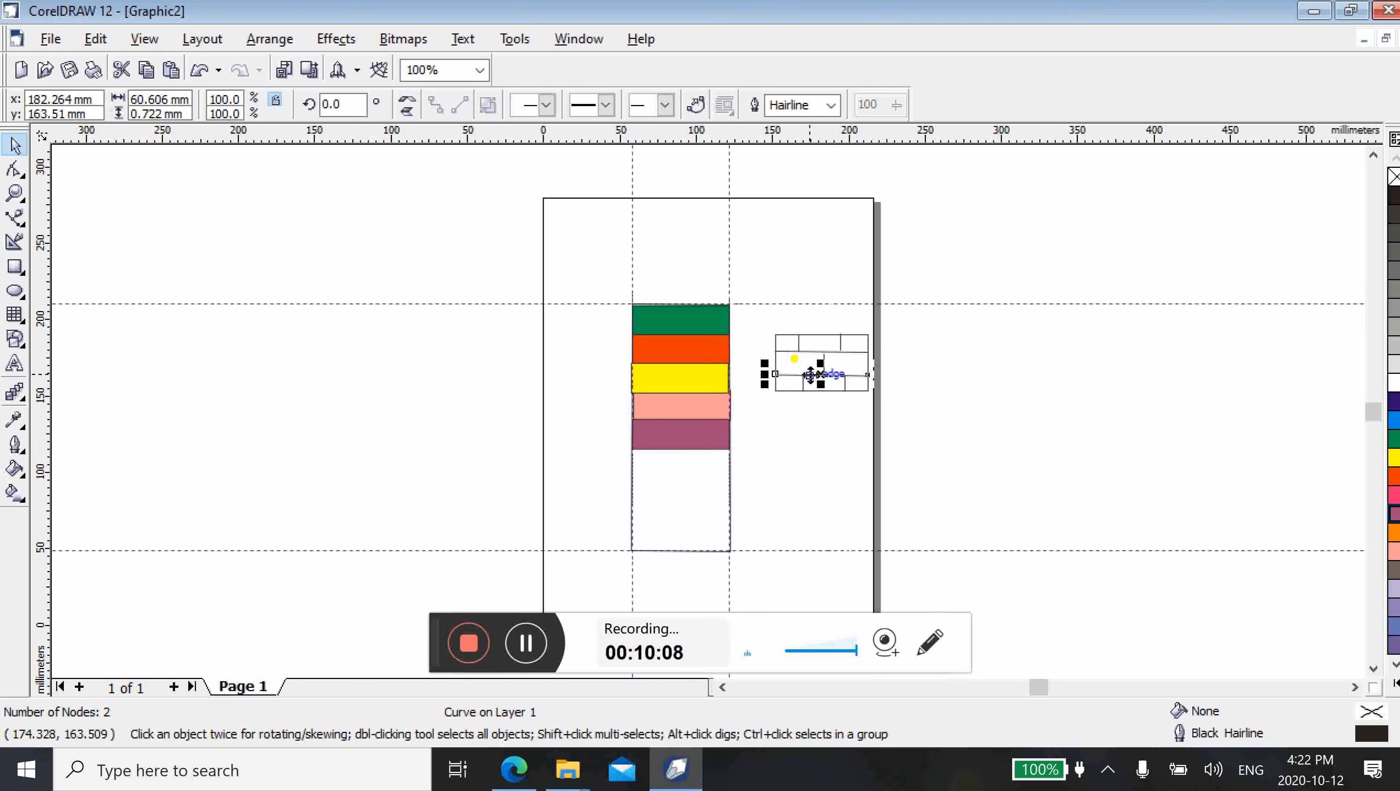
left_click_drag(822, 374, 823, 369)
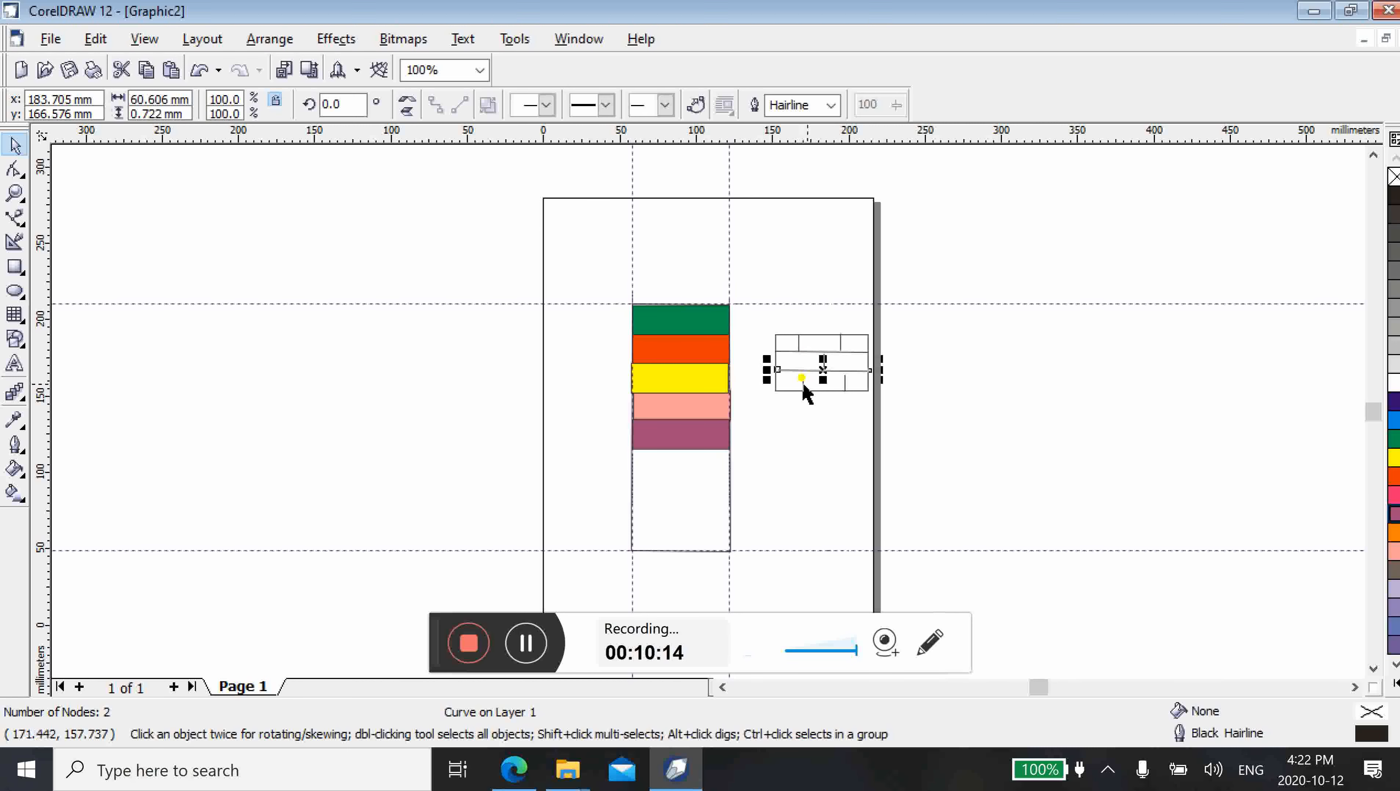
Try to shorten the small rectangle from its lower edge to a height of about 24 mm
left_click(791, 391)
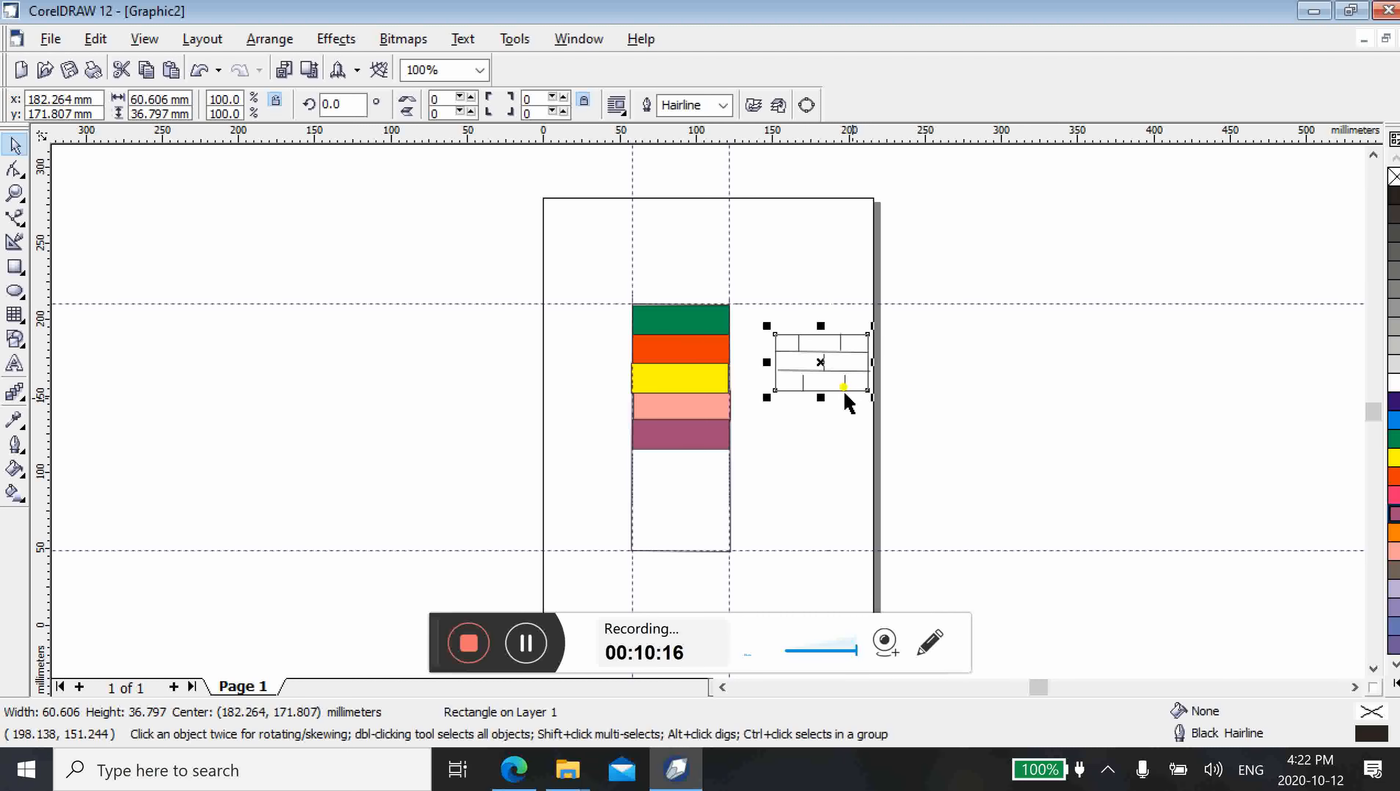
left_click_drag(821, 397, 817, 378)
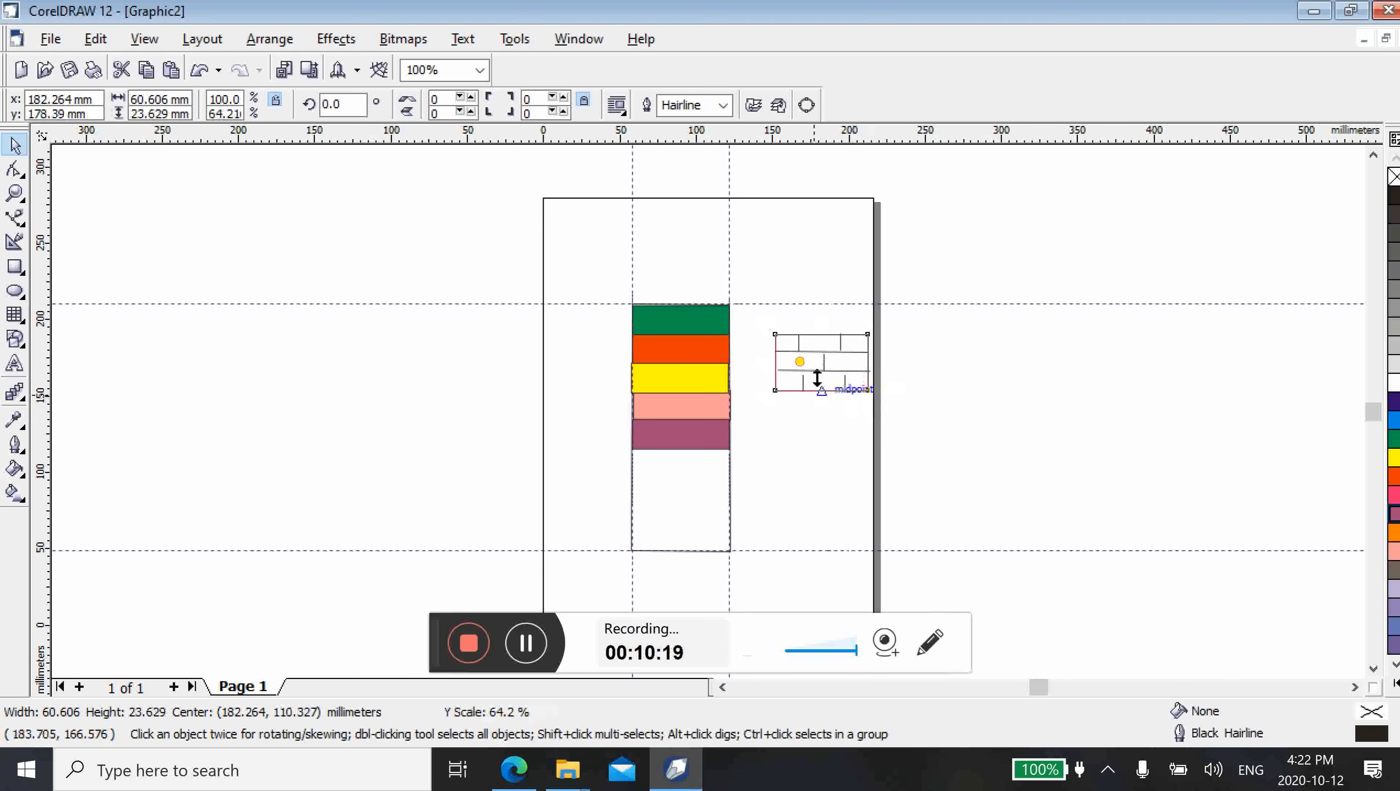
left_click_drag(818, 378, 817, 378)
left_click(807, 389)
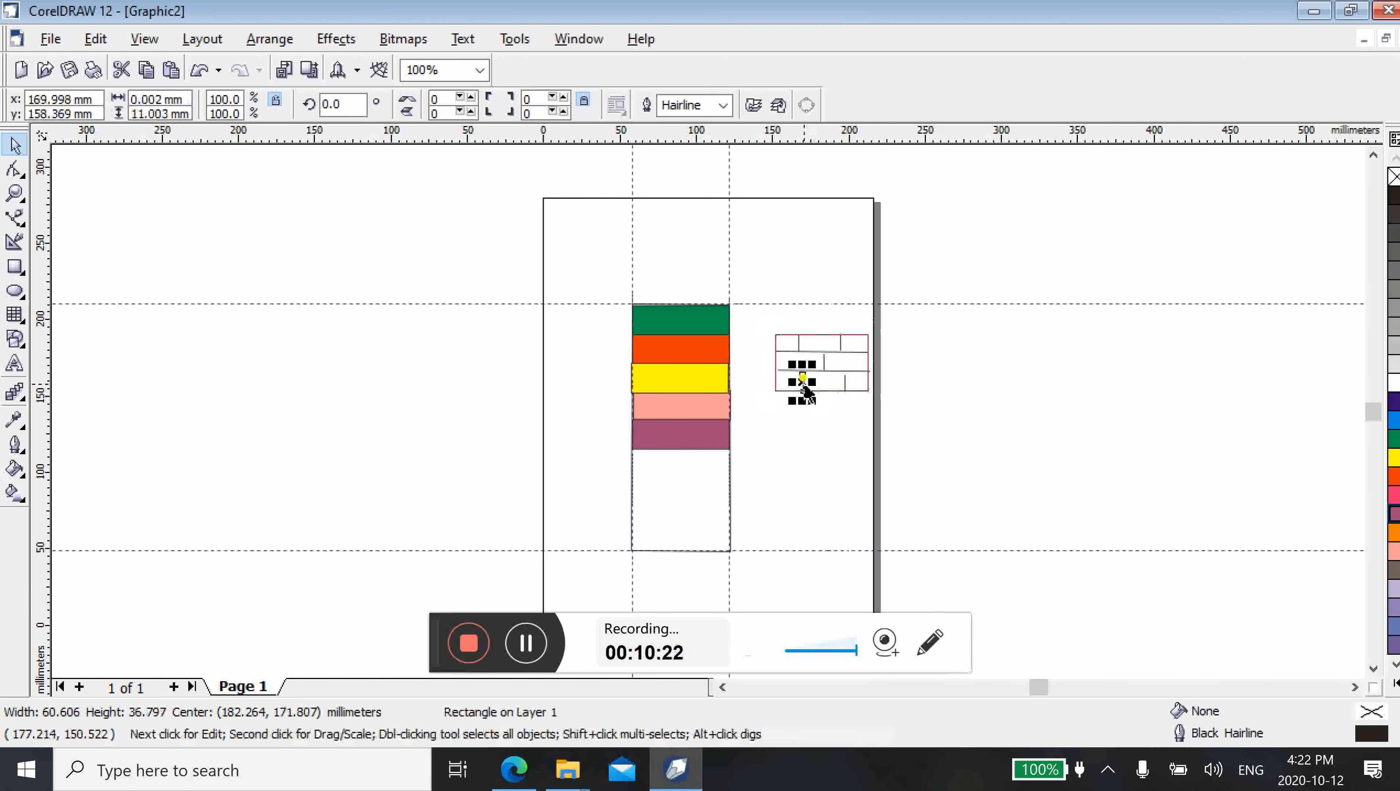
left_click(804, 382)
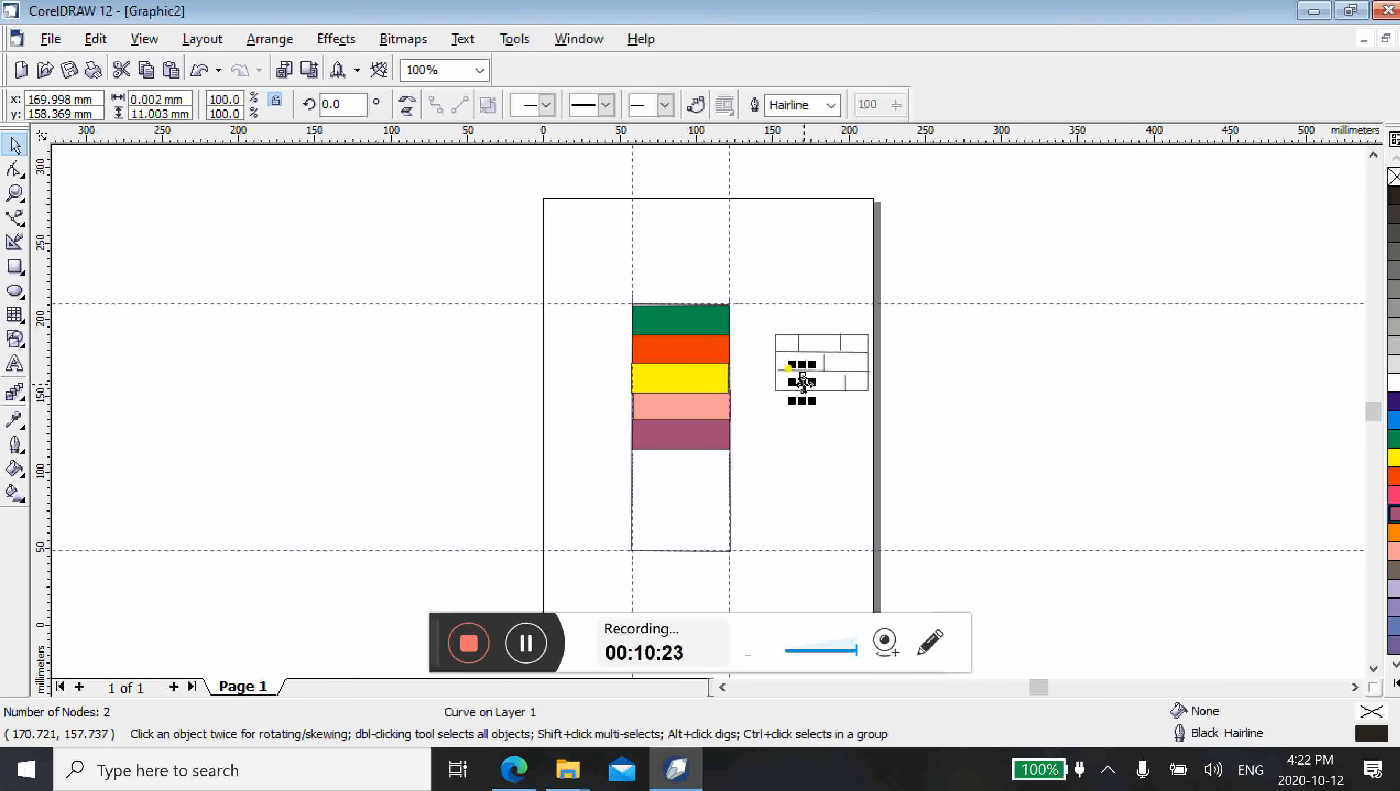
left_click(805, 383)
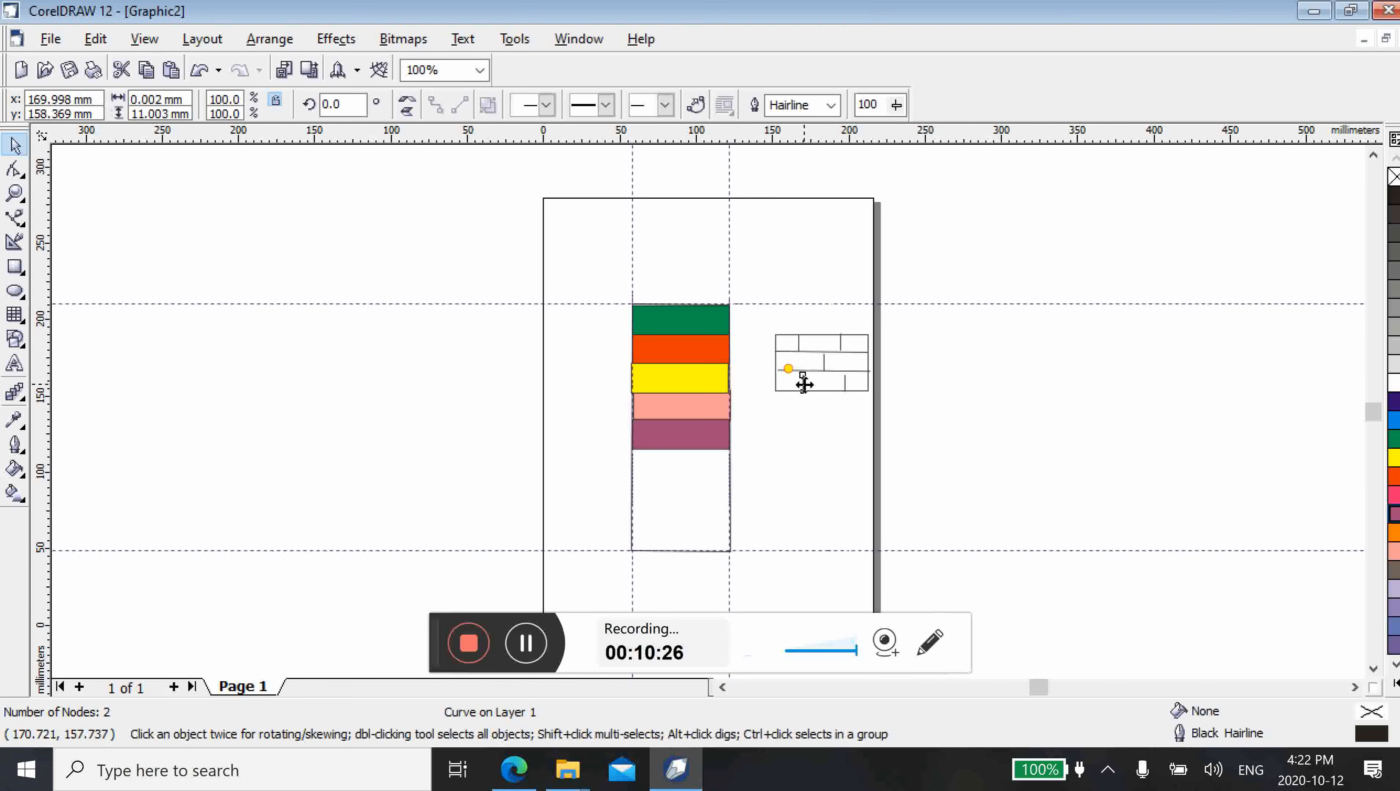
left_click(805, 383)
left_click(805, 439)
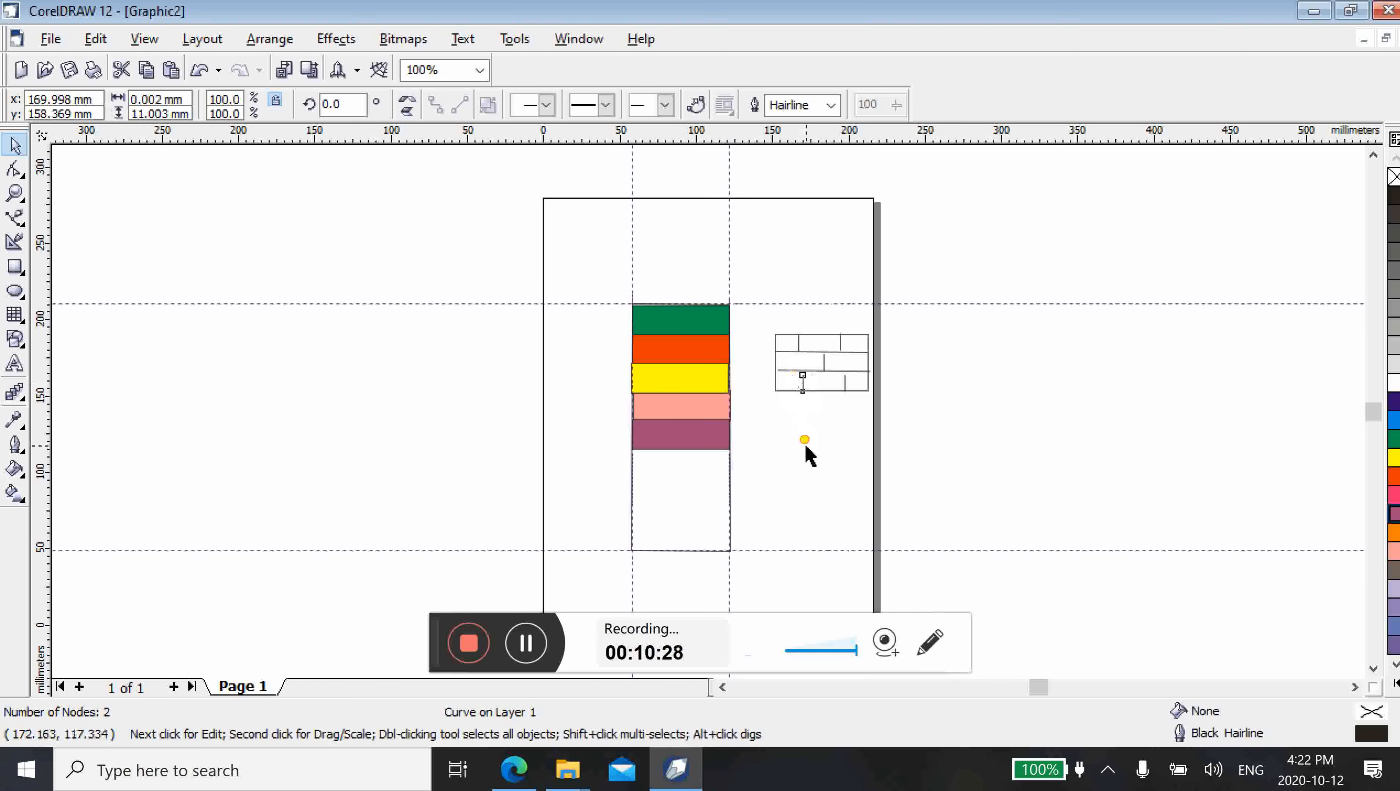
Shift the lower horizontal line left so its centre sits at about x 181 mm, and deselect it
left_click(792, 370)
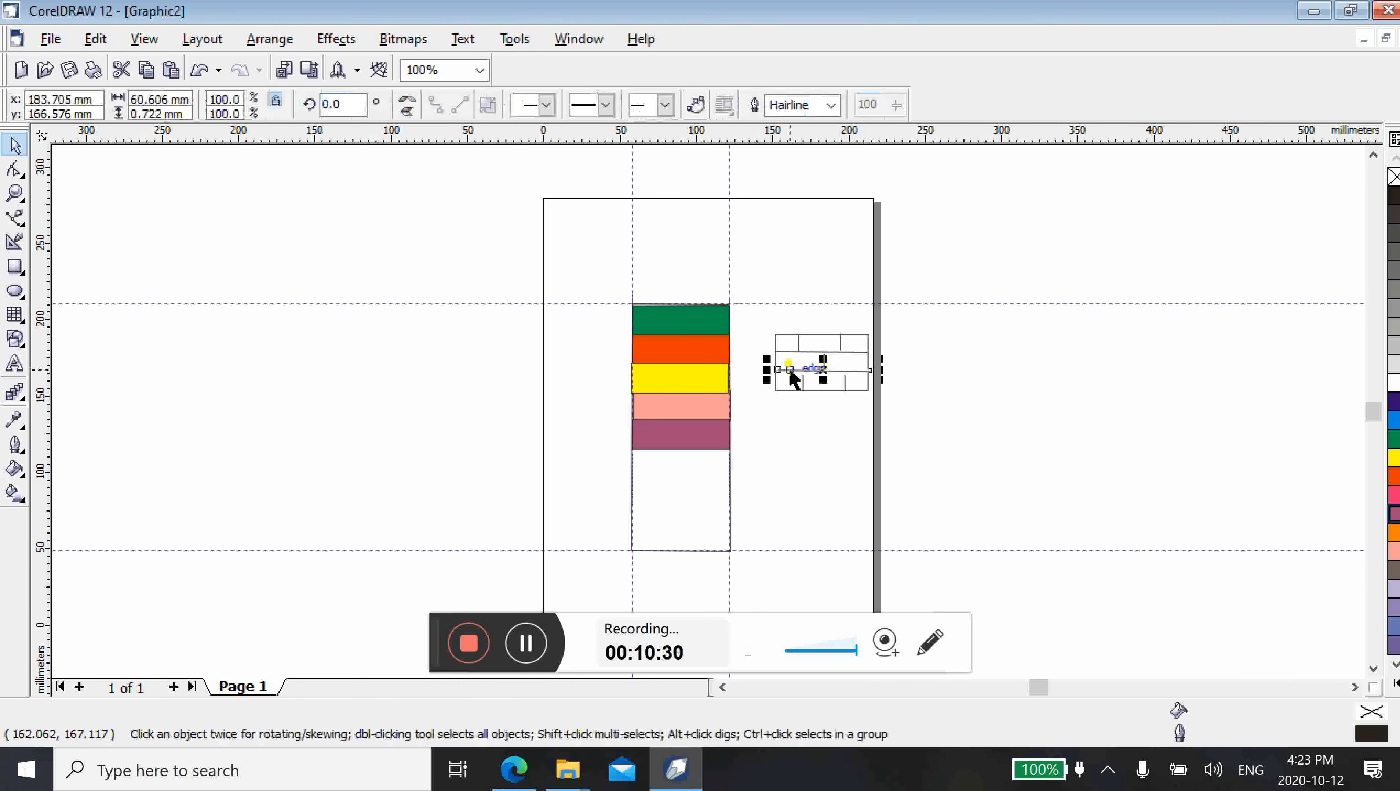
left_click_drag(790, 369, 786, 370)
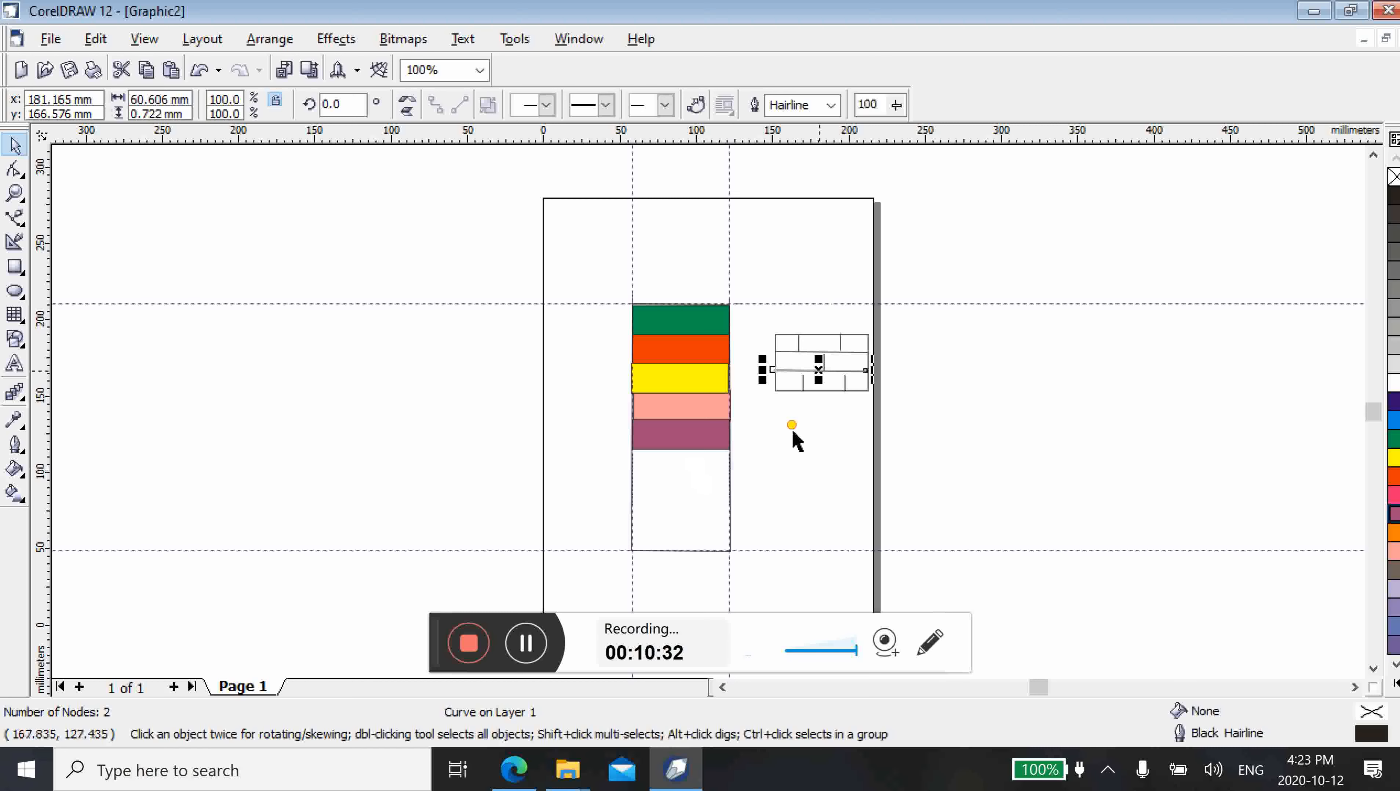
left_click(830, 438)
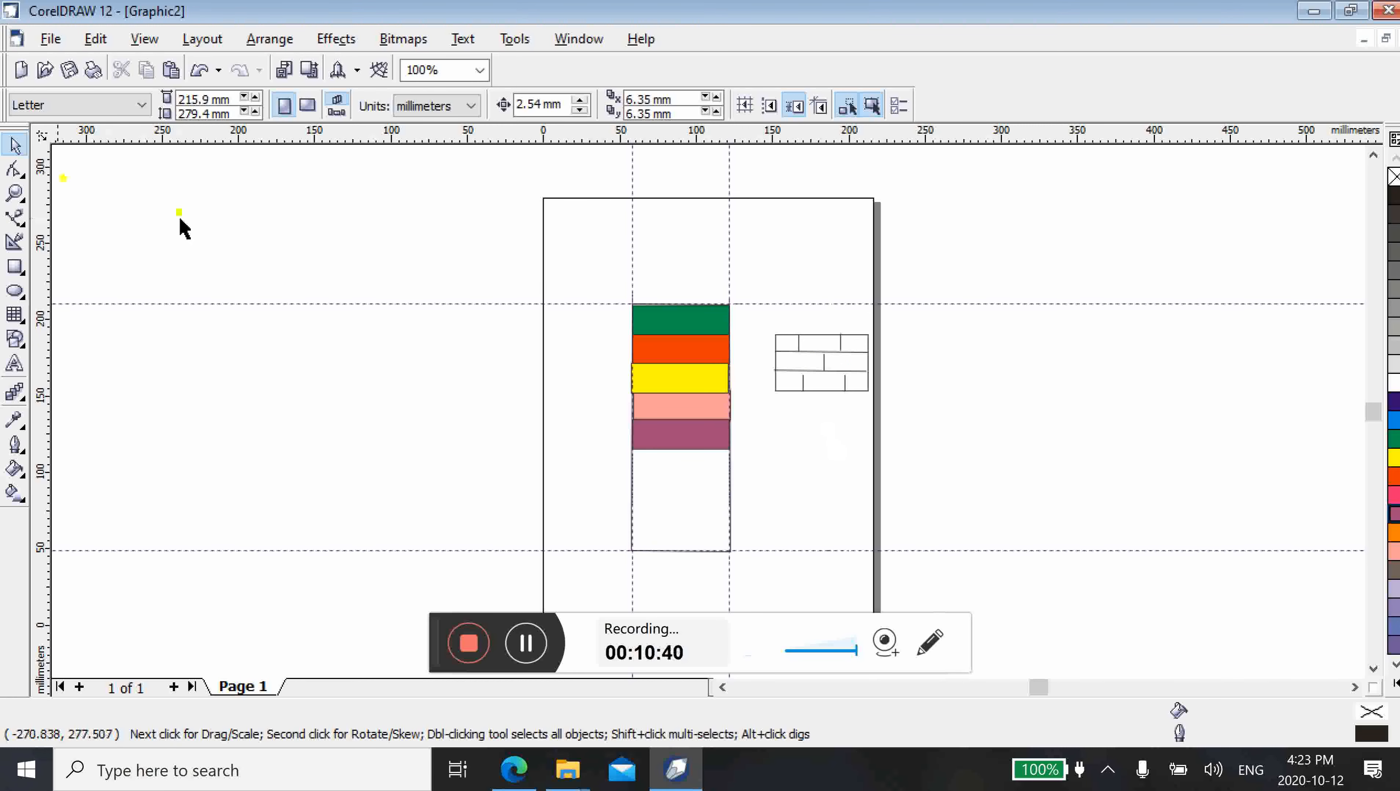
Align the lower horizontal line's ends with the small rectangle's sides by moving it right to about x 182.6 mm
left_click(16, 193)
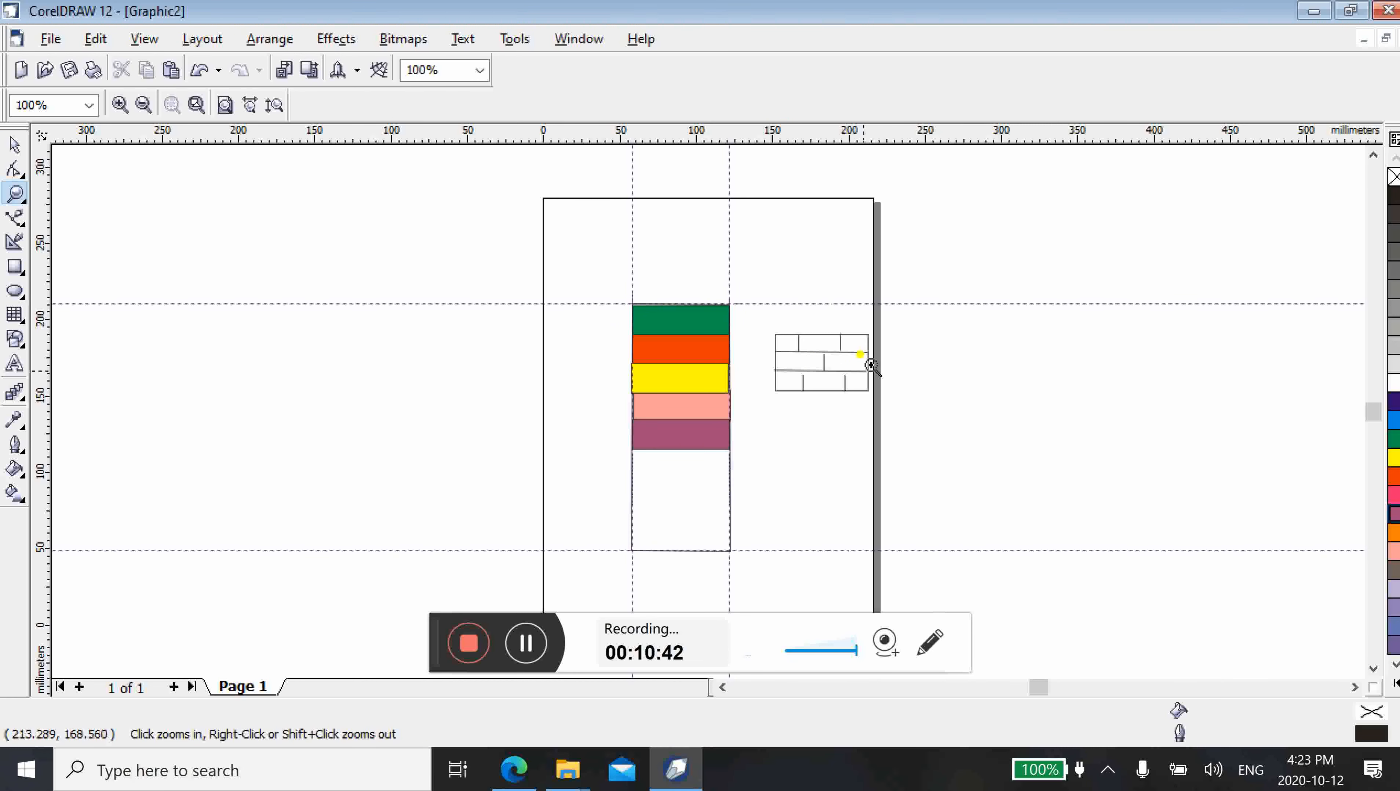
left_click(852, 367)
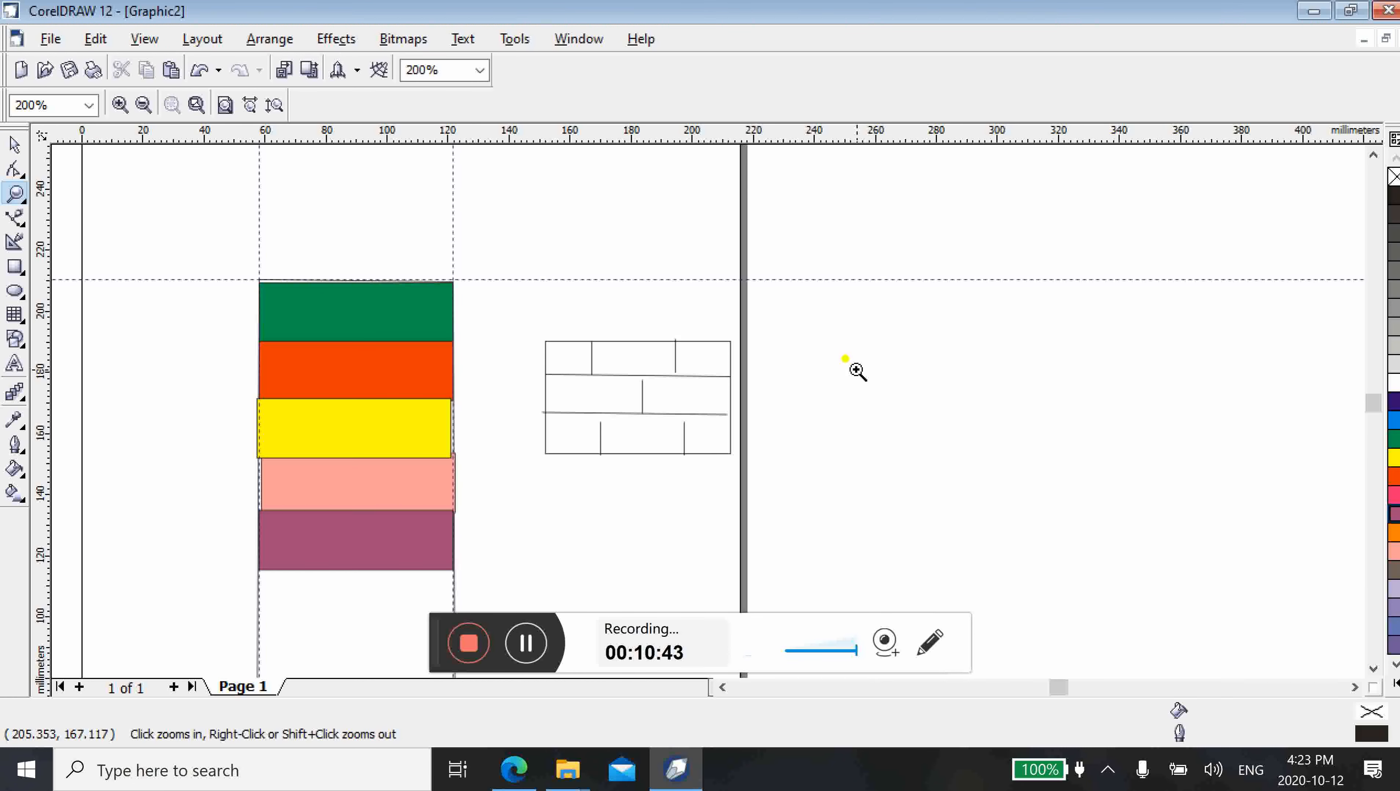
left_click(599, 381)
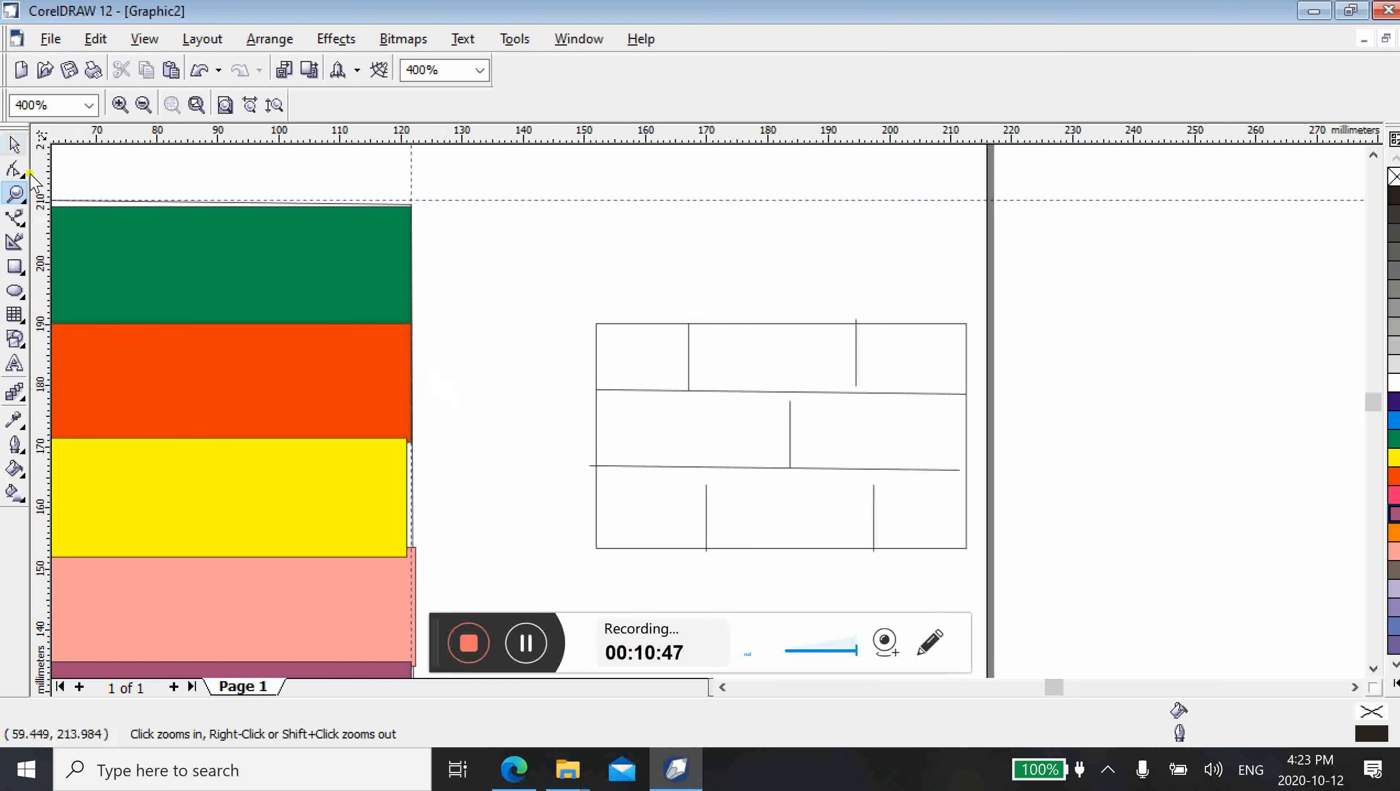
left_click(15, 145)
left_click(809, 469)
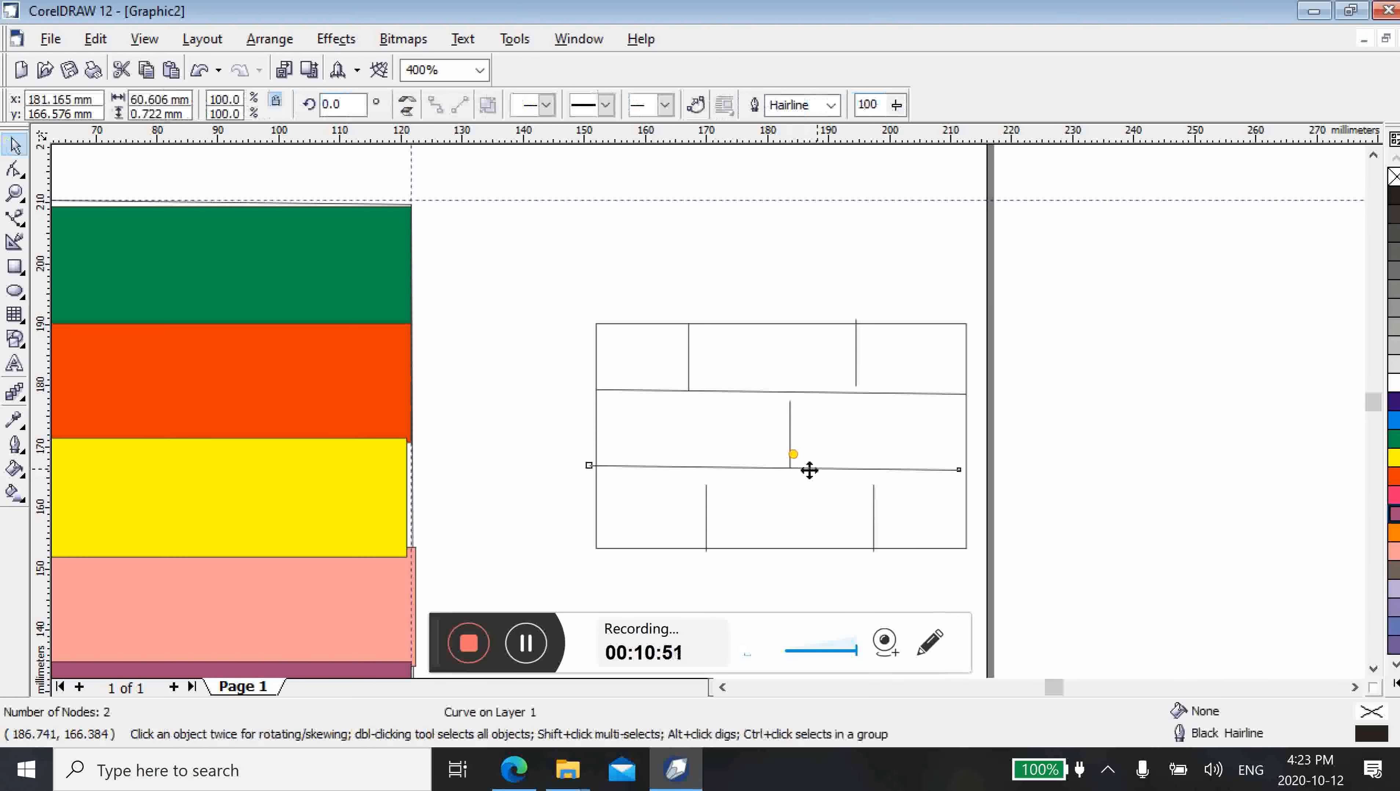
left_click_drag(810, 470, 818, 468)
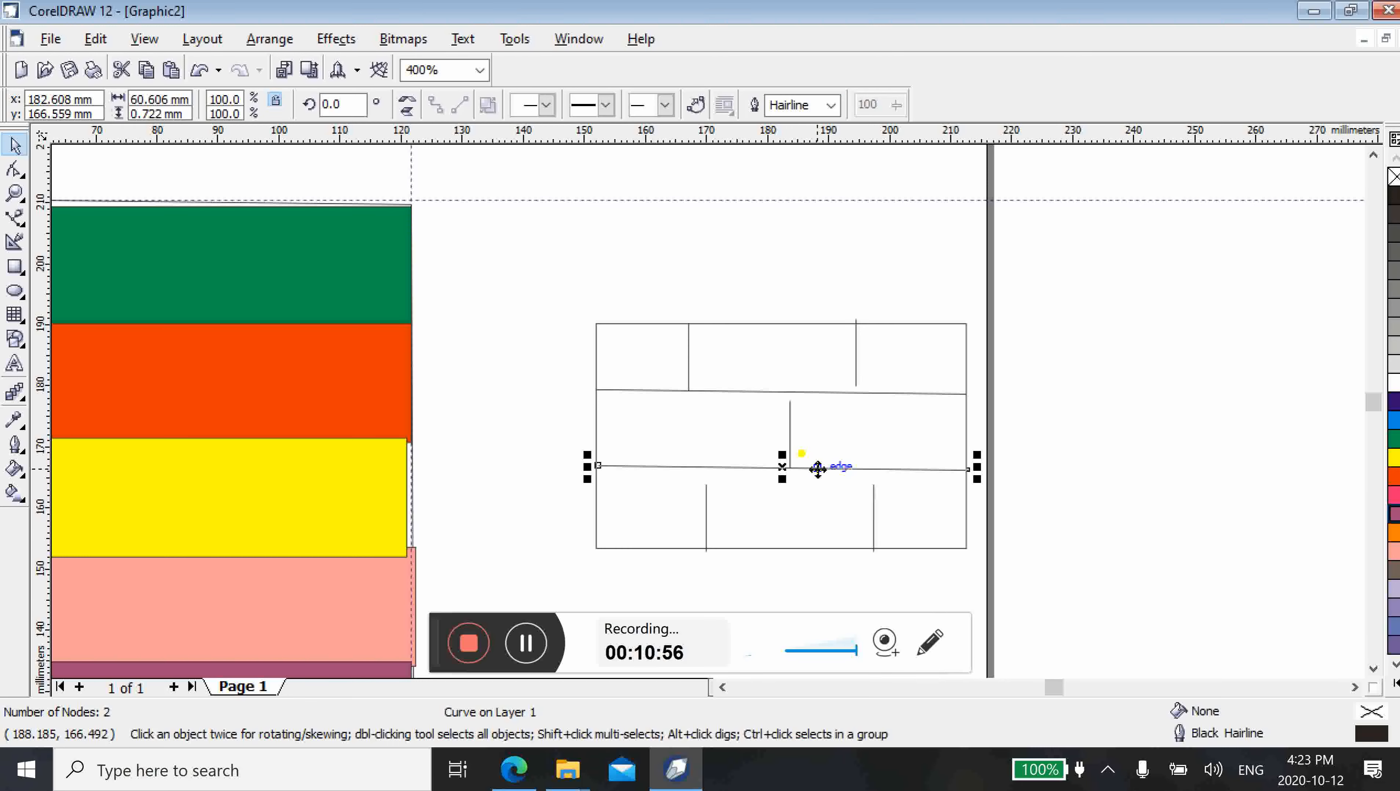
Move the top row's right vertical line down to about y 184.2 mm so it fits between the upper edge and the horizontal line
left_click(857, 361)
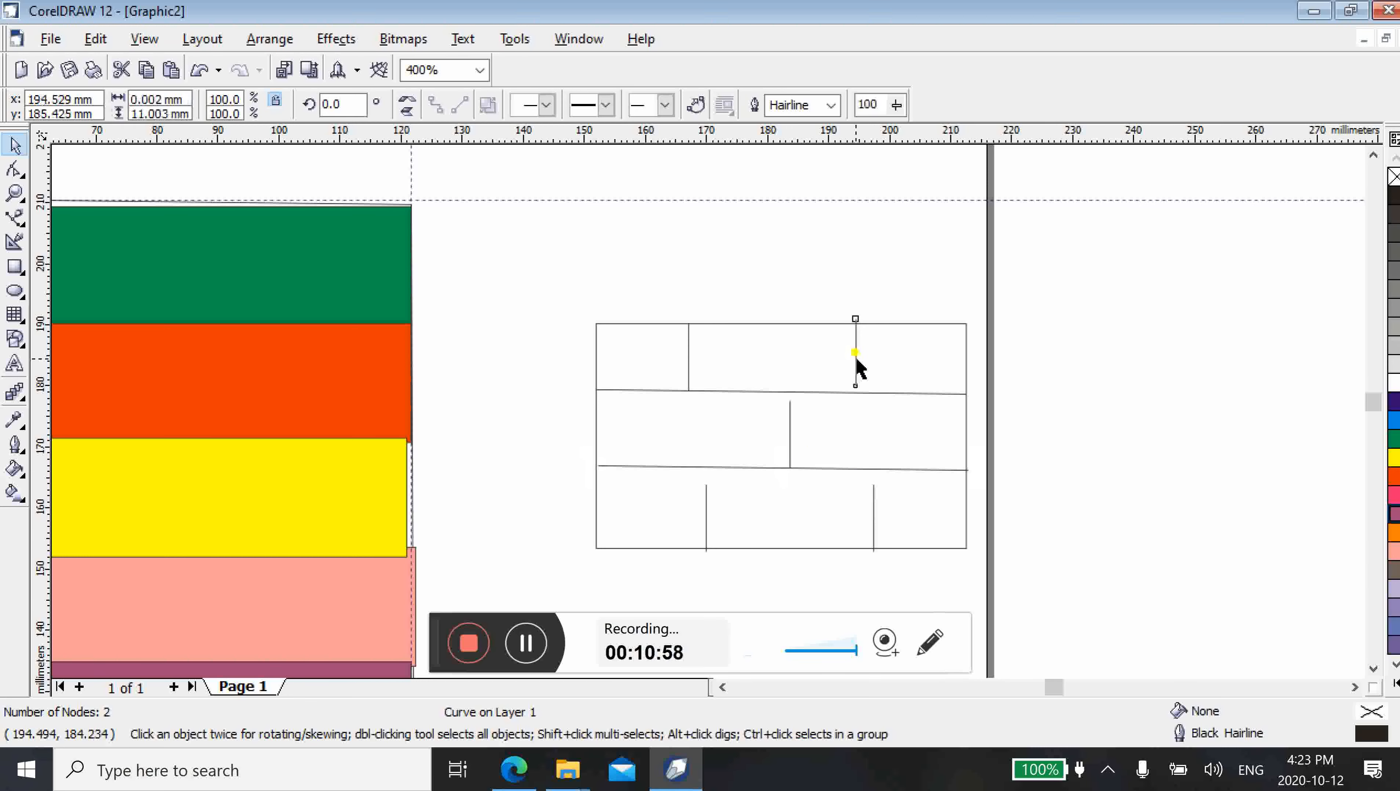
left_click_drag(857, 352, 857, 359)
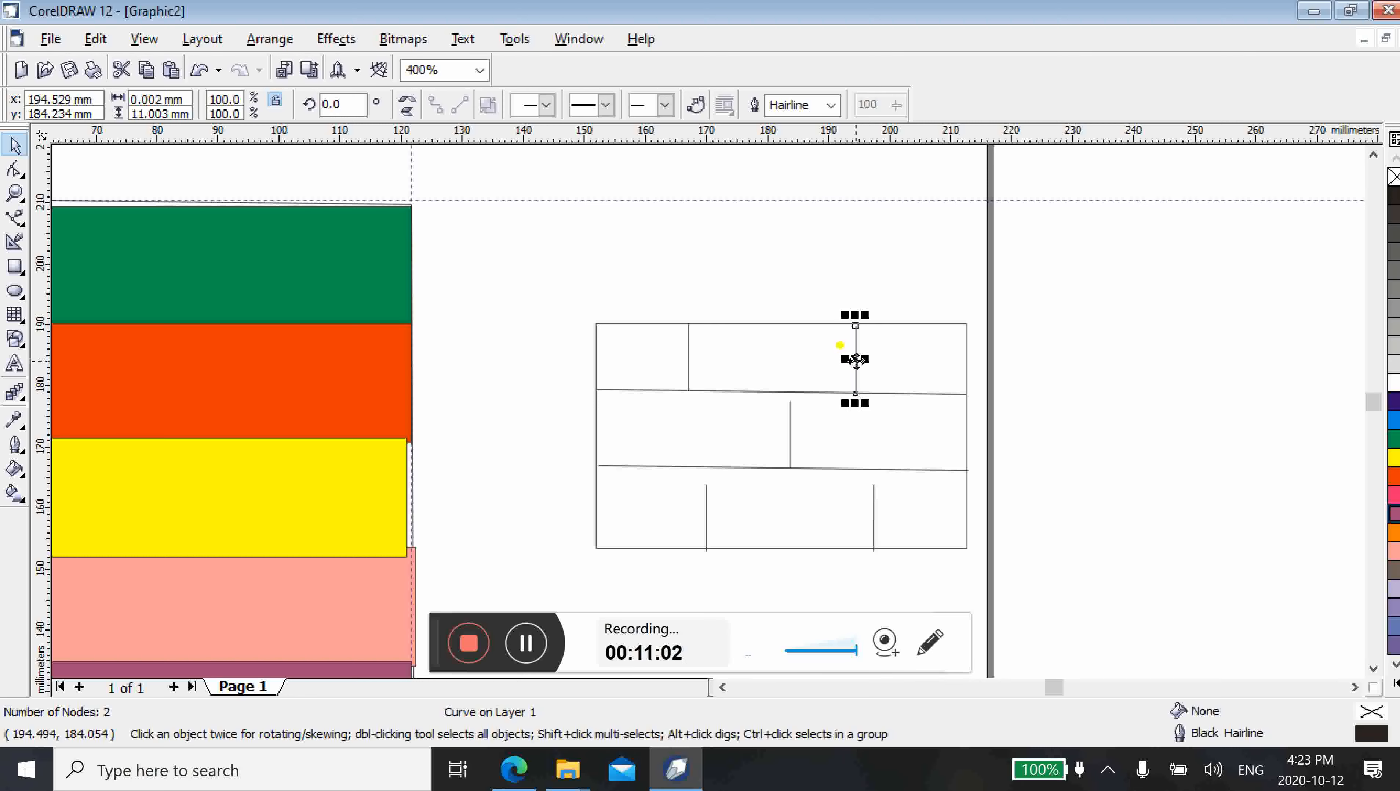
Try to stretch the middle row's vertical line and the bottom row's left vertical line upward, undoing the last resize
left_click(789, 439)
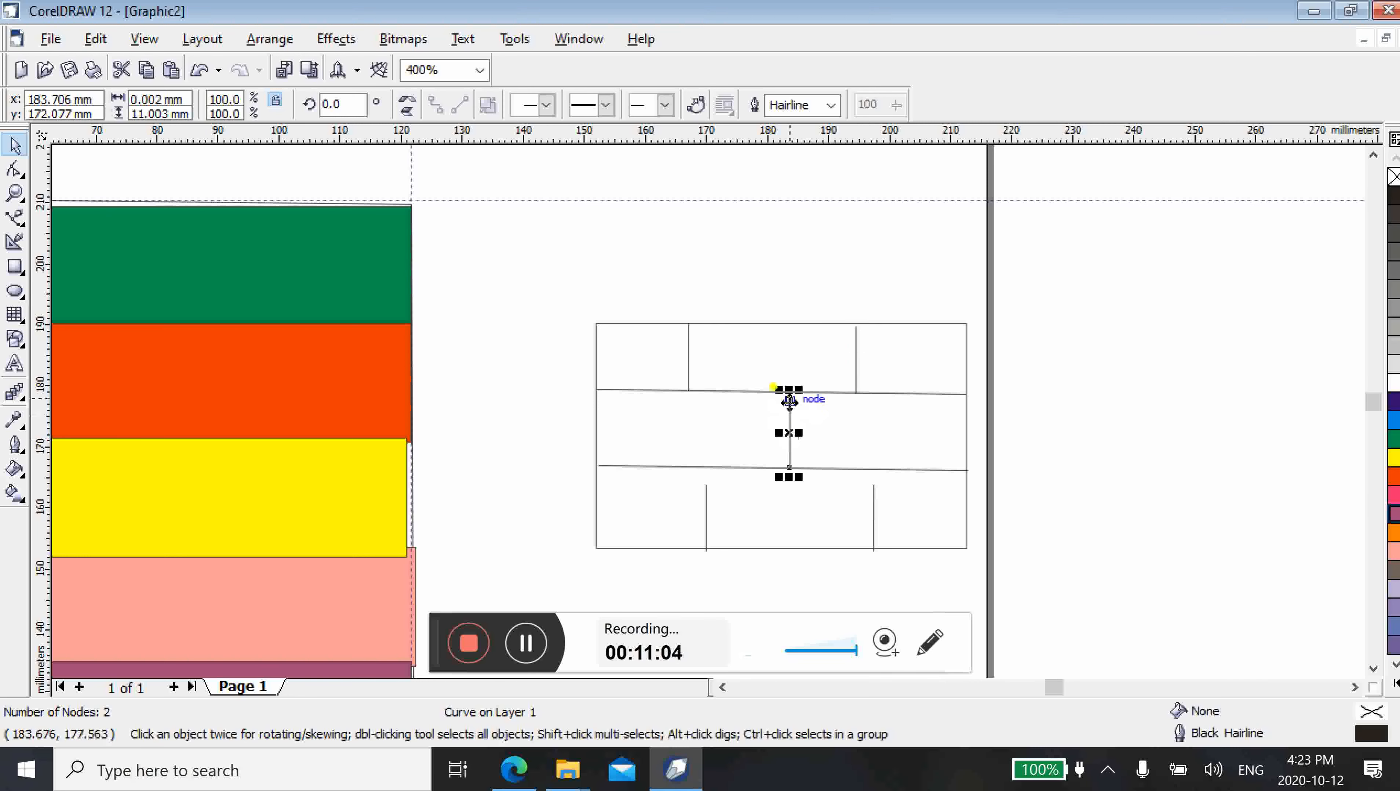
left_click_drag(790, 391, 790, 391)
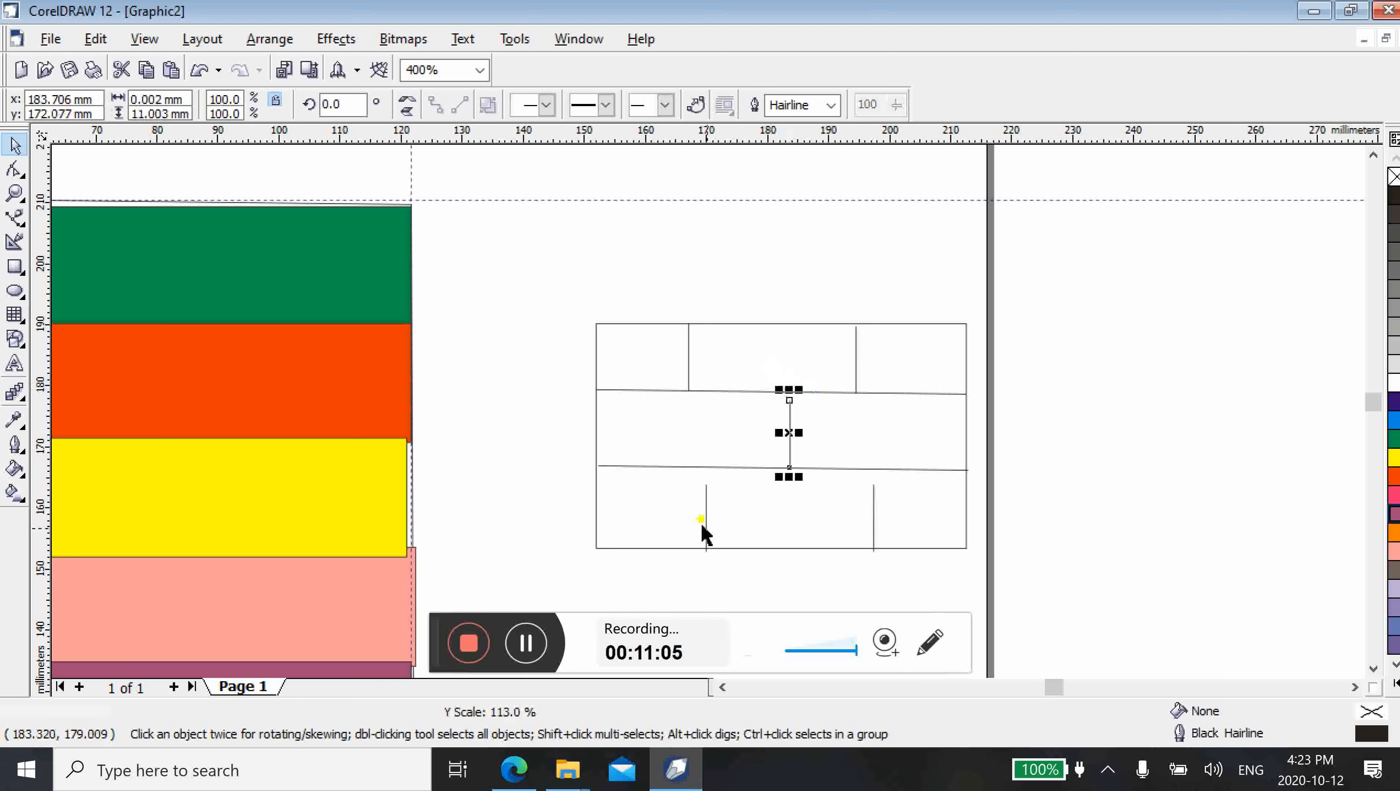
left_click(704, 527)
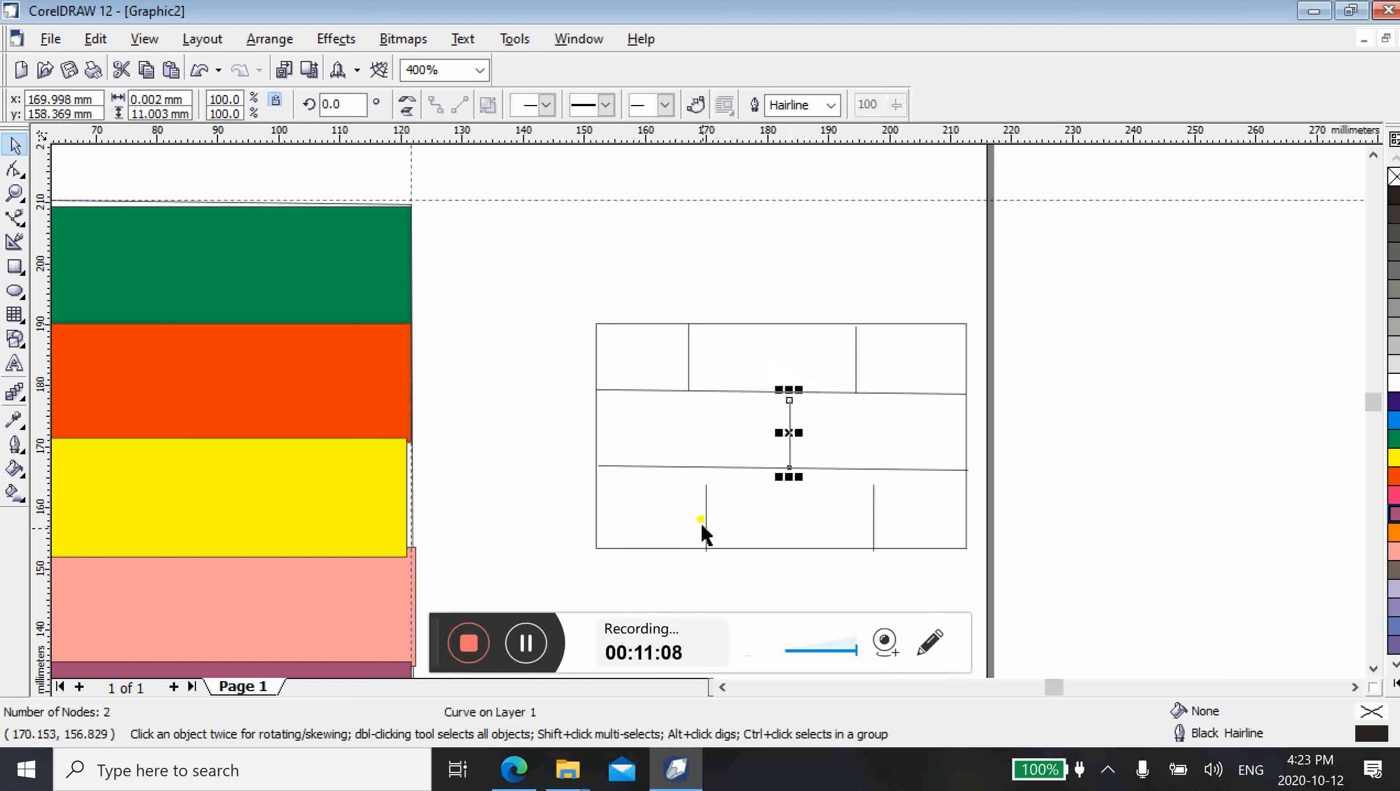
left_click_drag(705, 473, 703, 468)
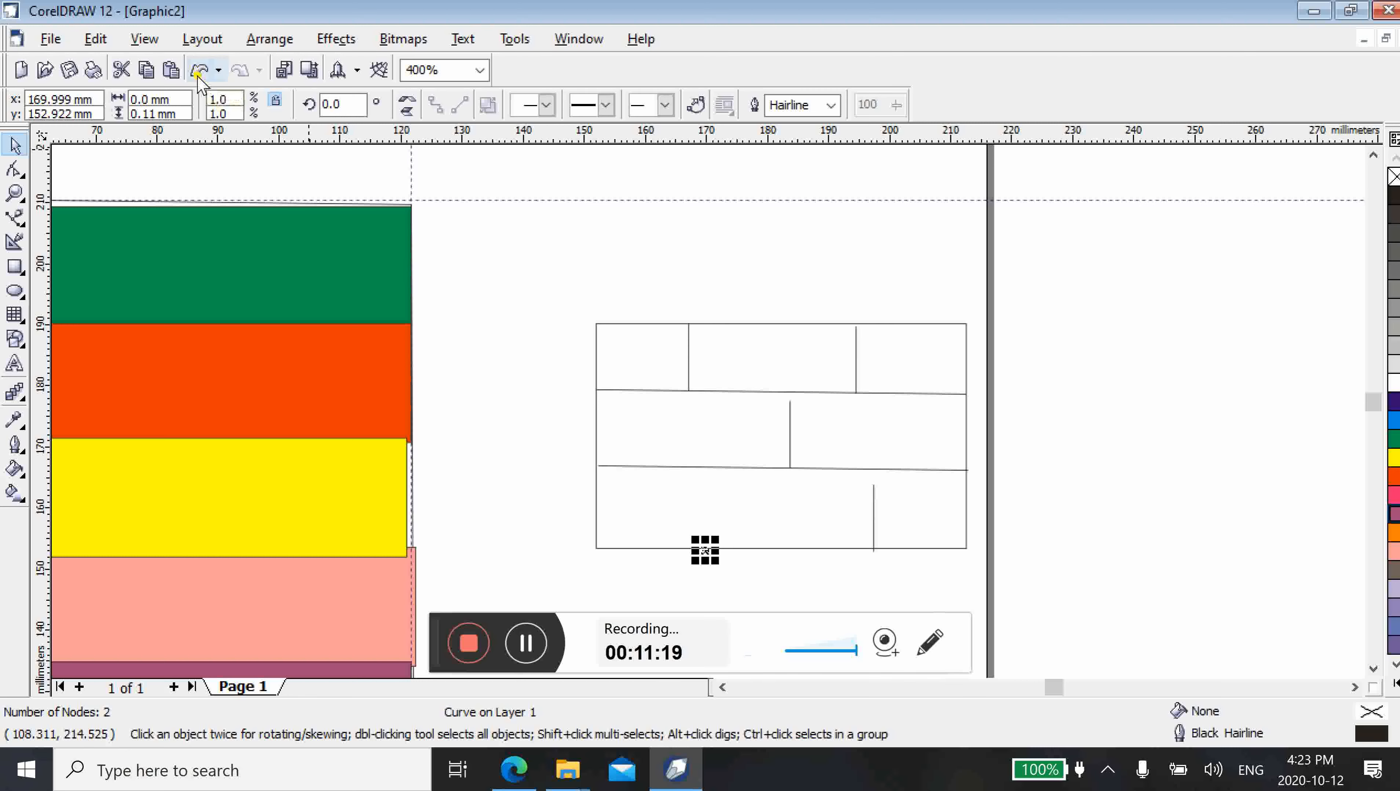
left_click(199, 76)
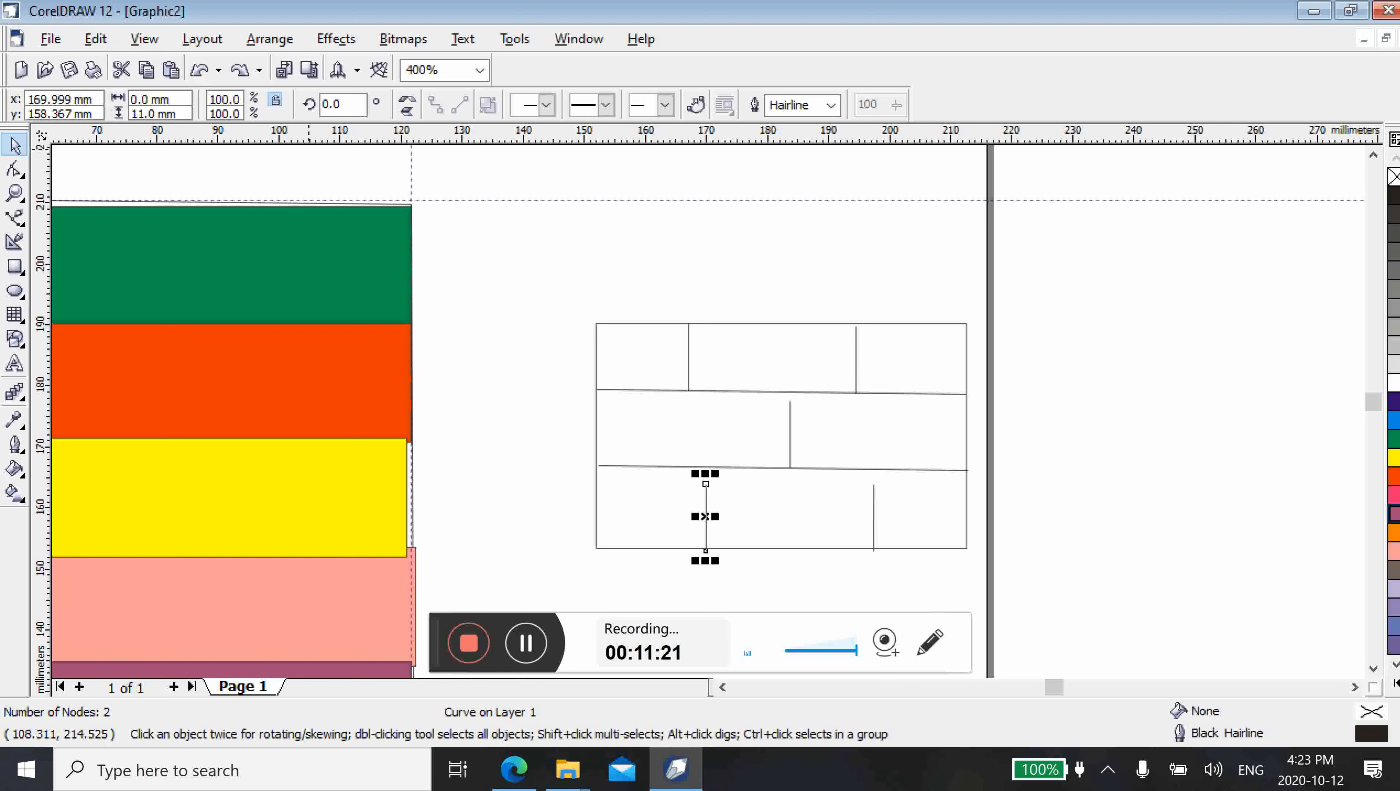
Stretch the bottom row's two vertical lines up to meet the lower horizontal line, the right one to about 13.5 mm tall
left_click_drag(705, 473, 706, 455)
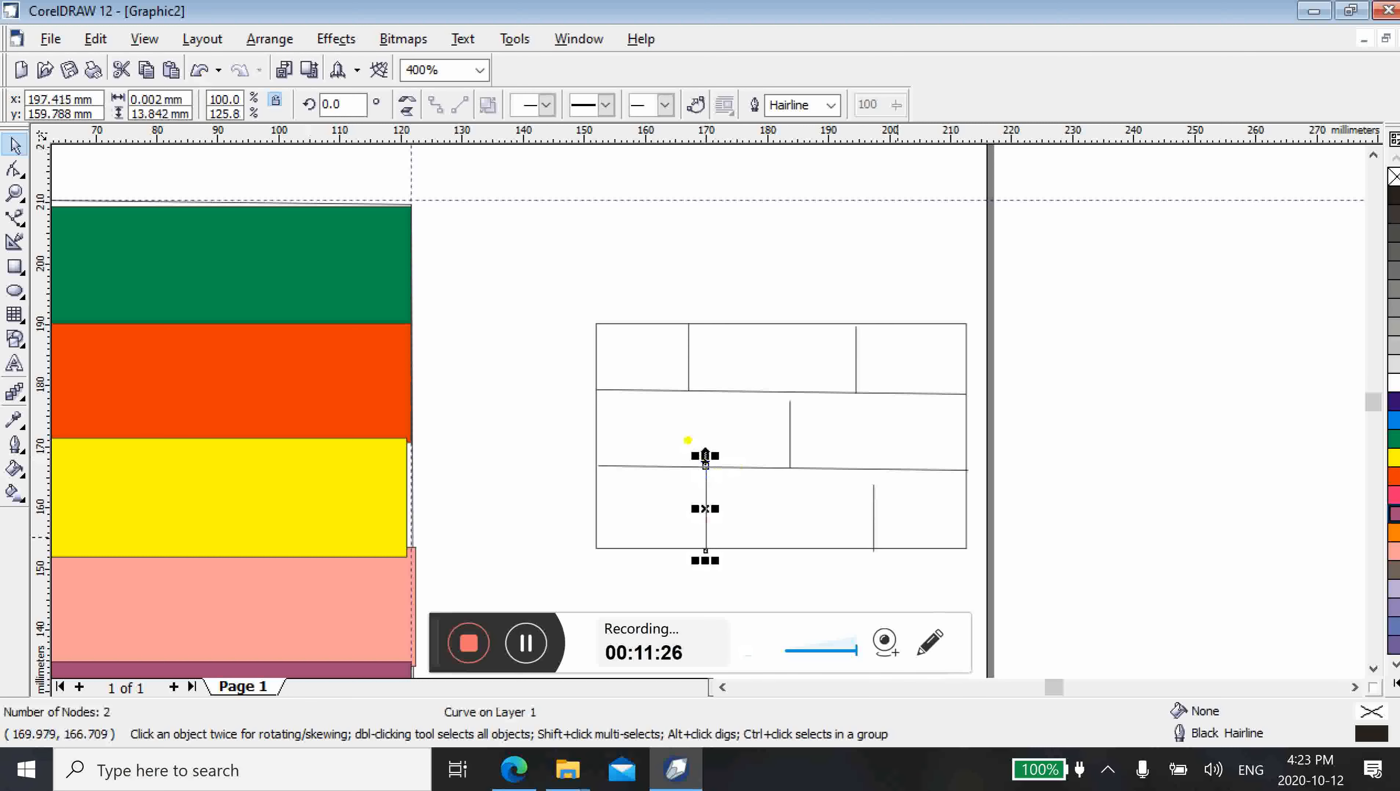
left_click(875, 501)
left_click_drag(873, 475, 873, 461)
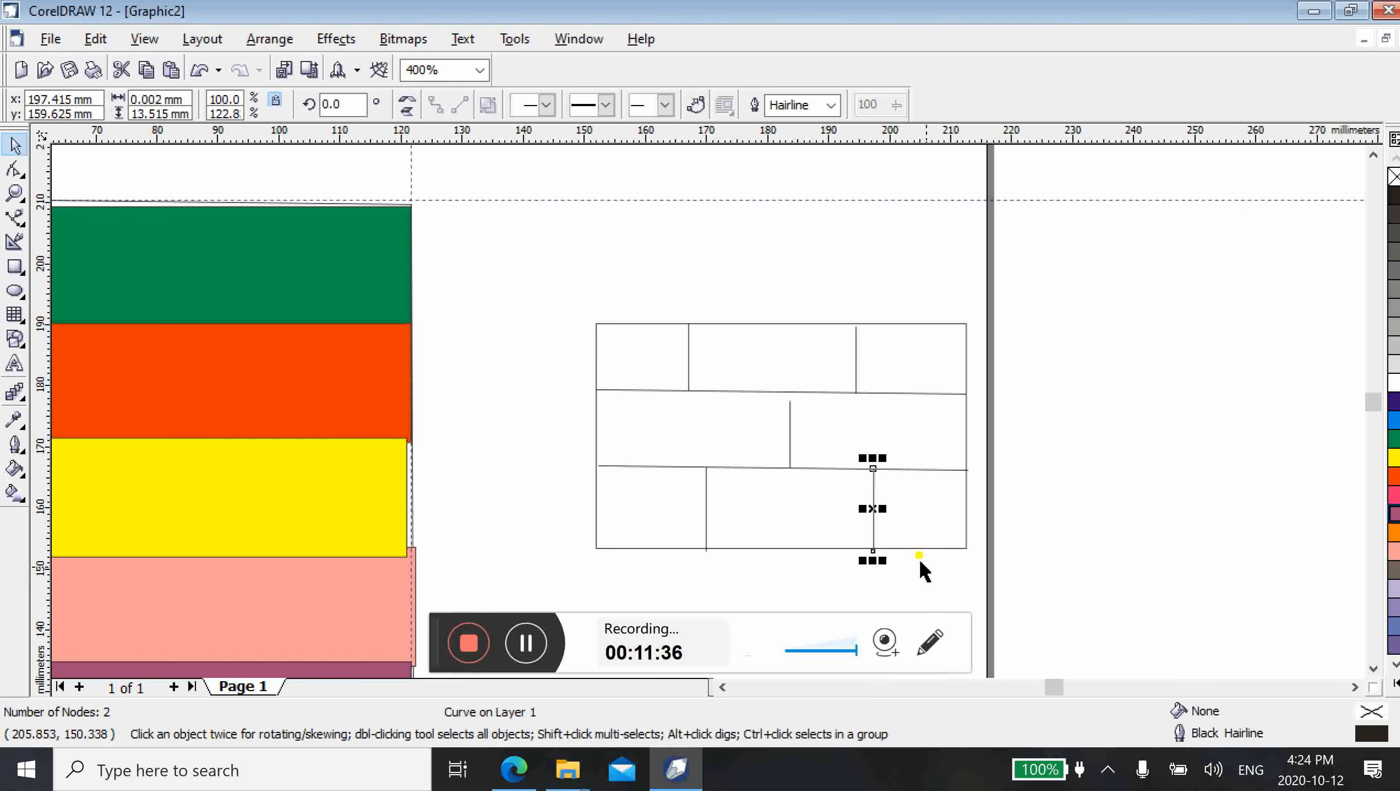
left_click(929, 576)
Fill the brick-pattern rectangle with blue and group it with its seven lines
left_click(479, 70)
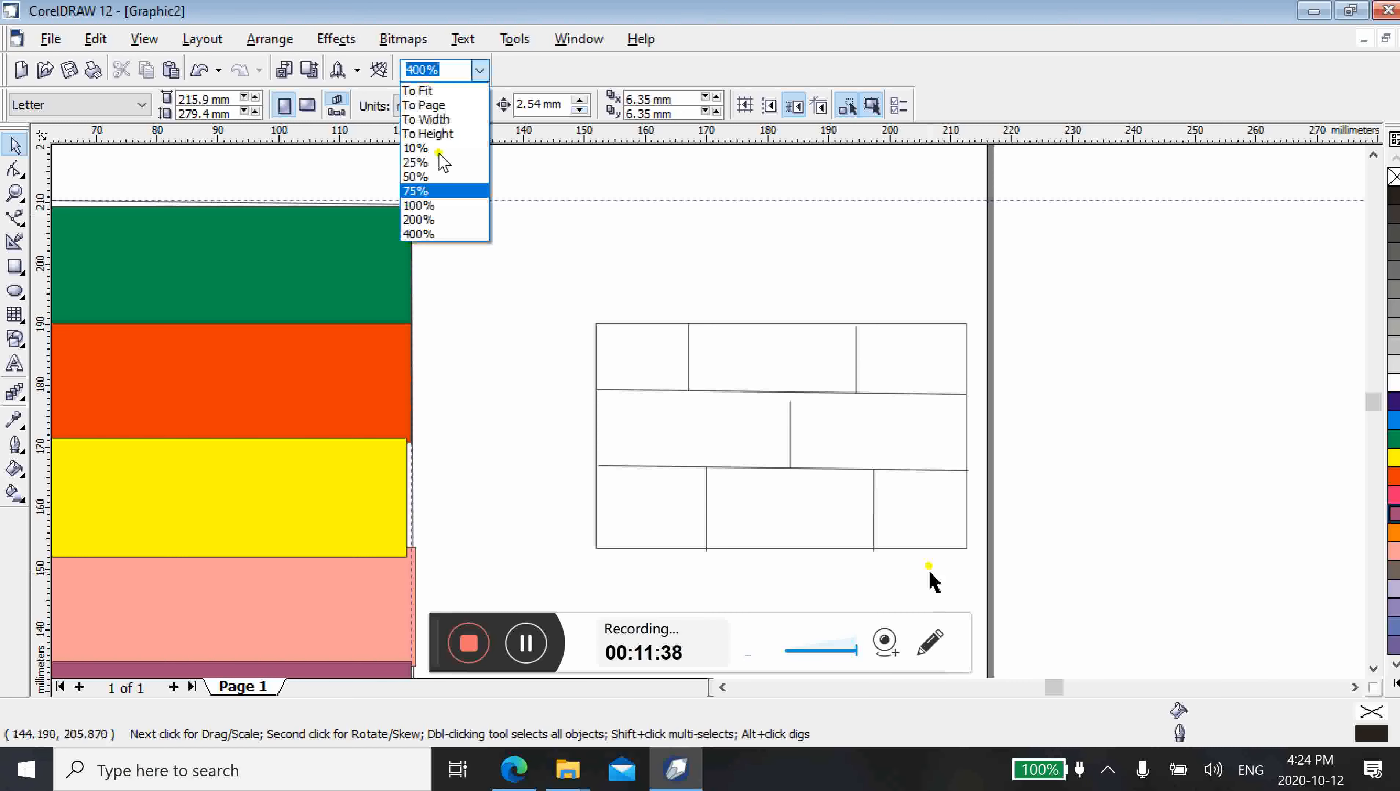
left_click(440, 220)
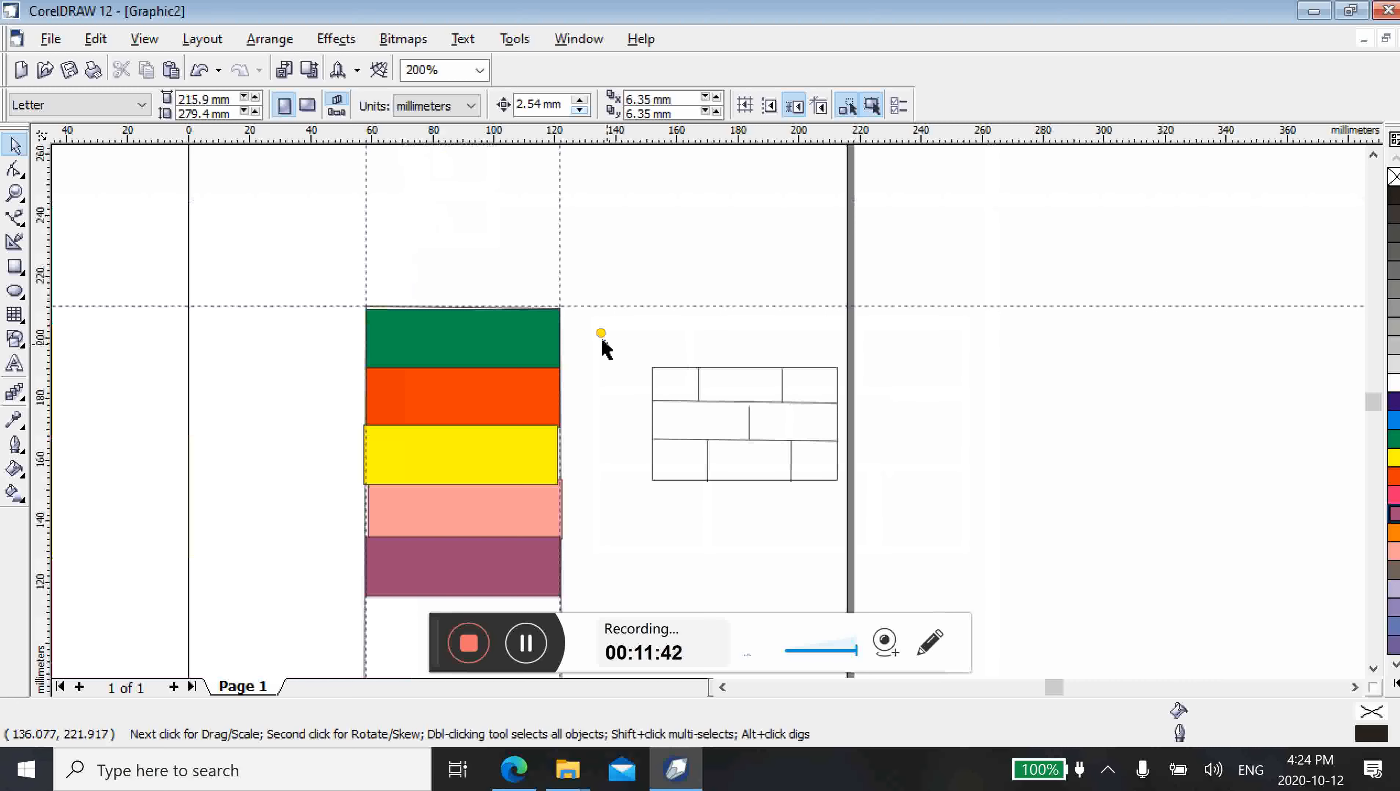
mouse_move(604, 340)
left_mouse_down()
mouse_move(766, 481)
mouse_move(898, 524)
left_mouse_up()
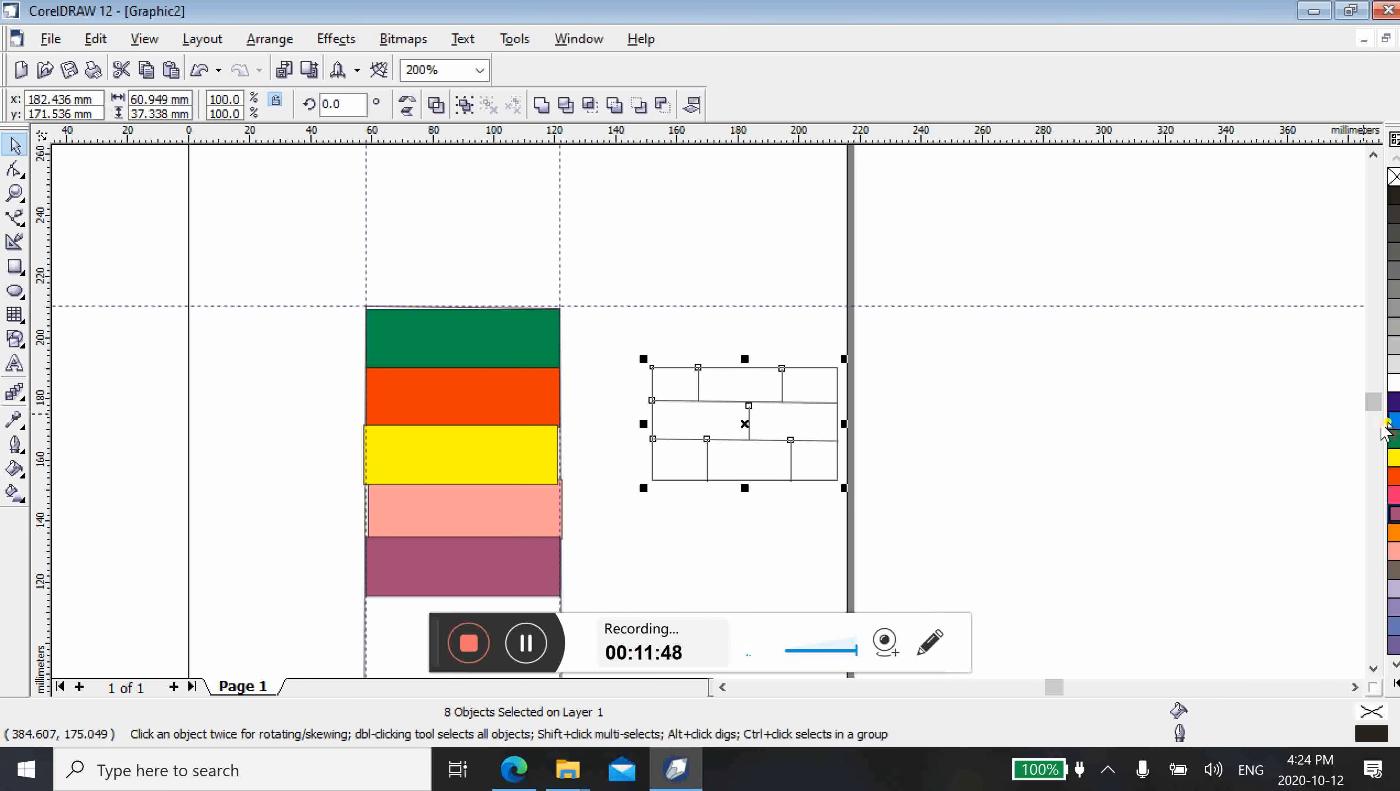
left_click(1393, 419)
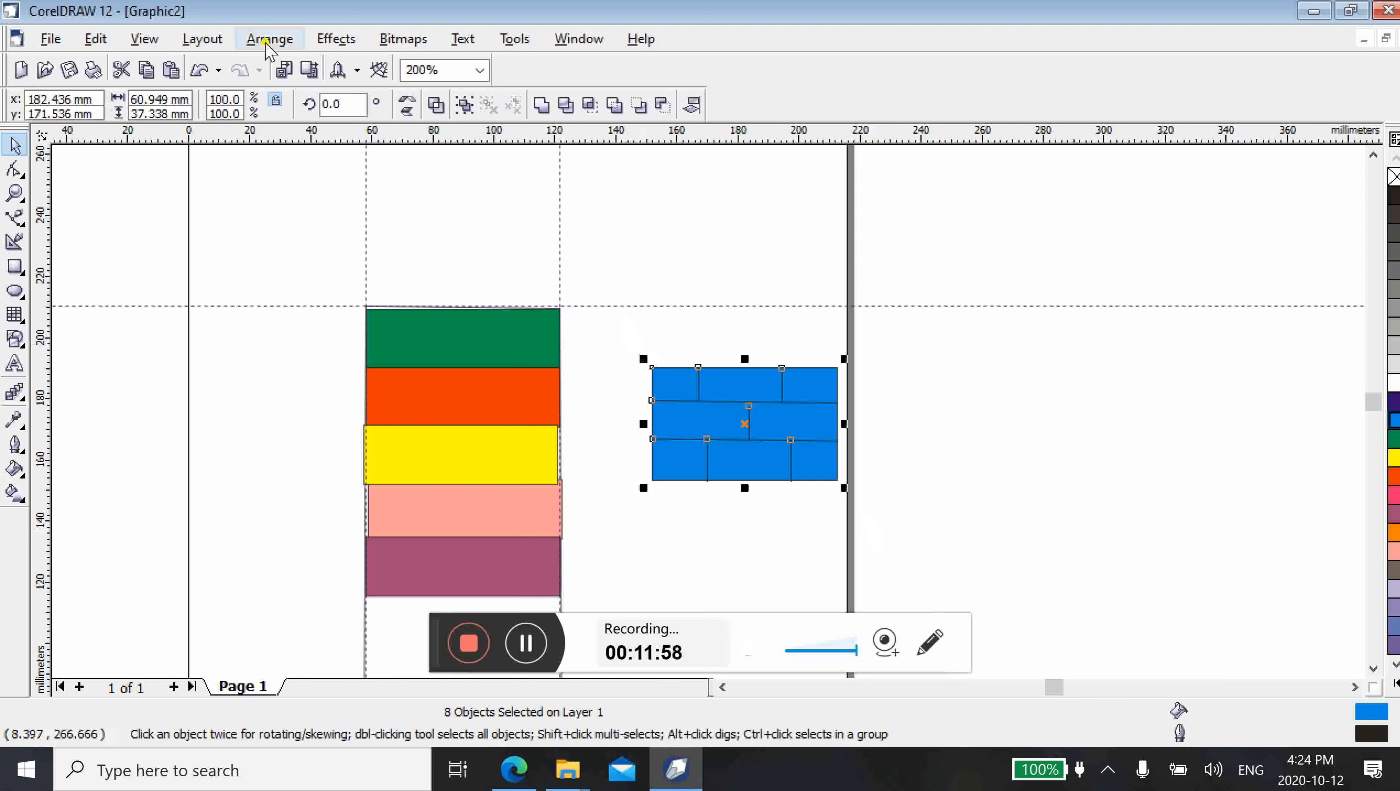
left_click(268, 40)
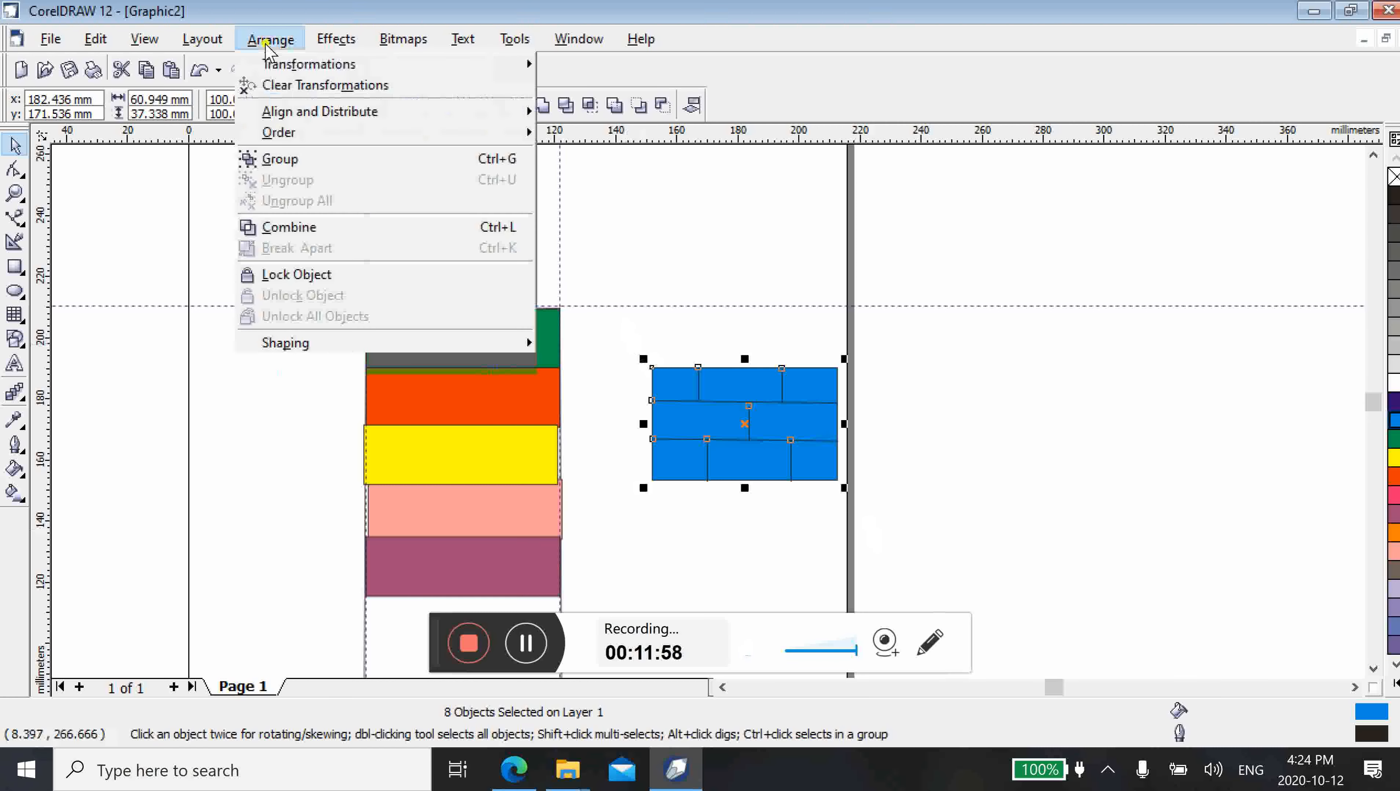
left_click(283, 157)
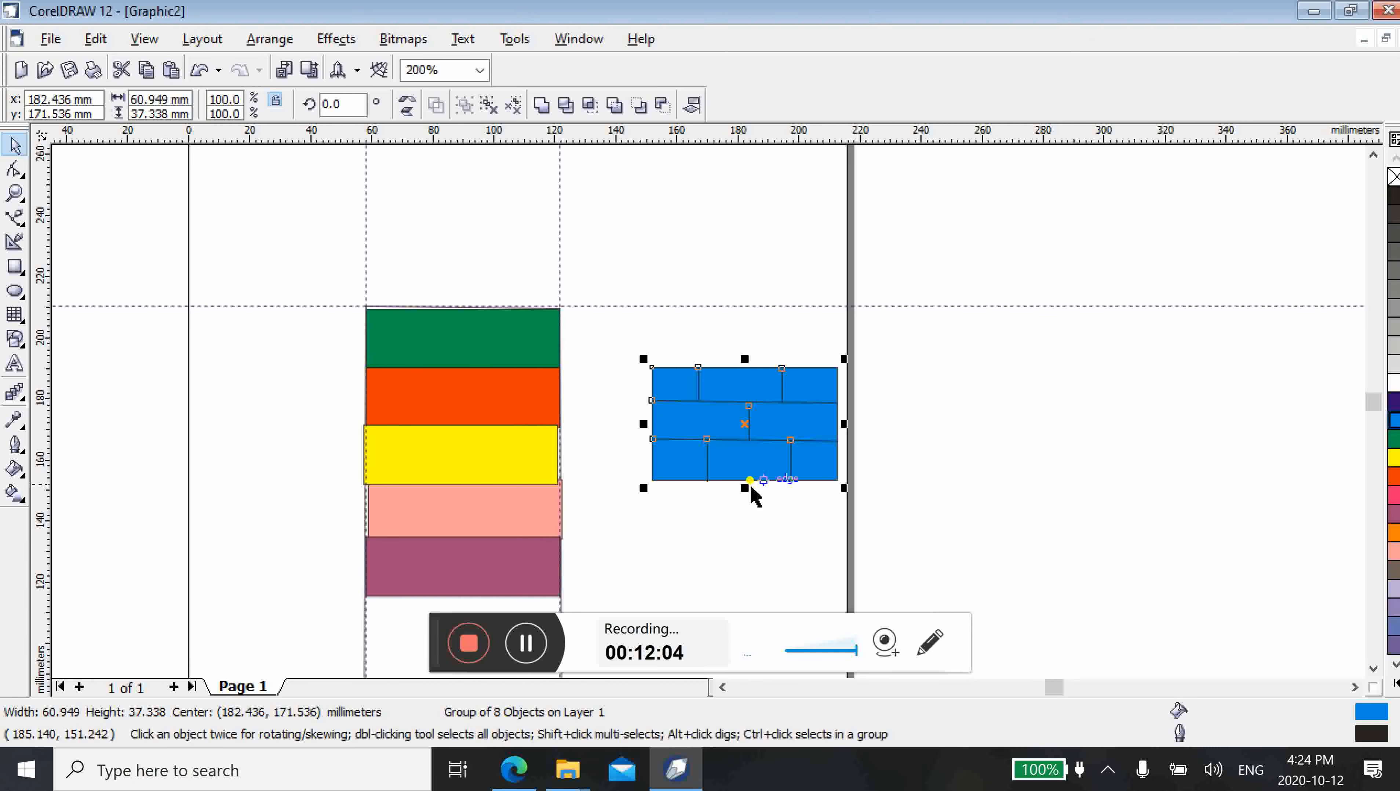
Scale the blue brick group to about 53%, move it over the green bar and widen it to the bar's full width
left_click_drag(843, 486, 806, 436)
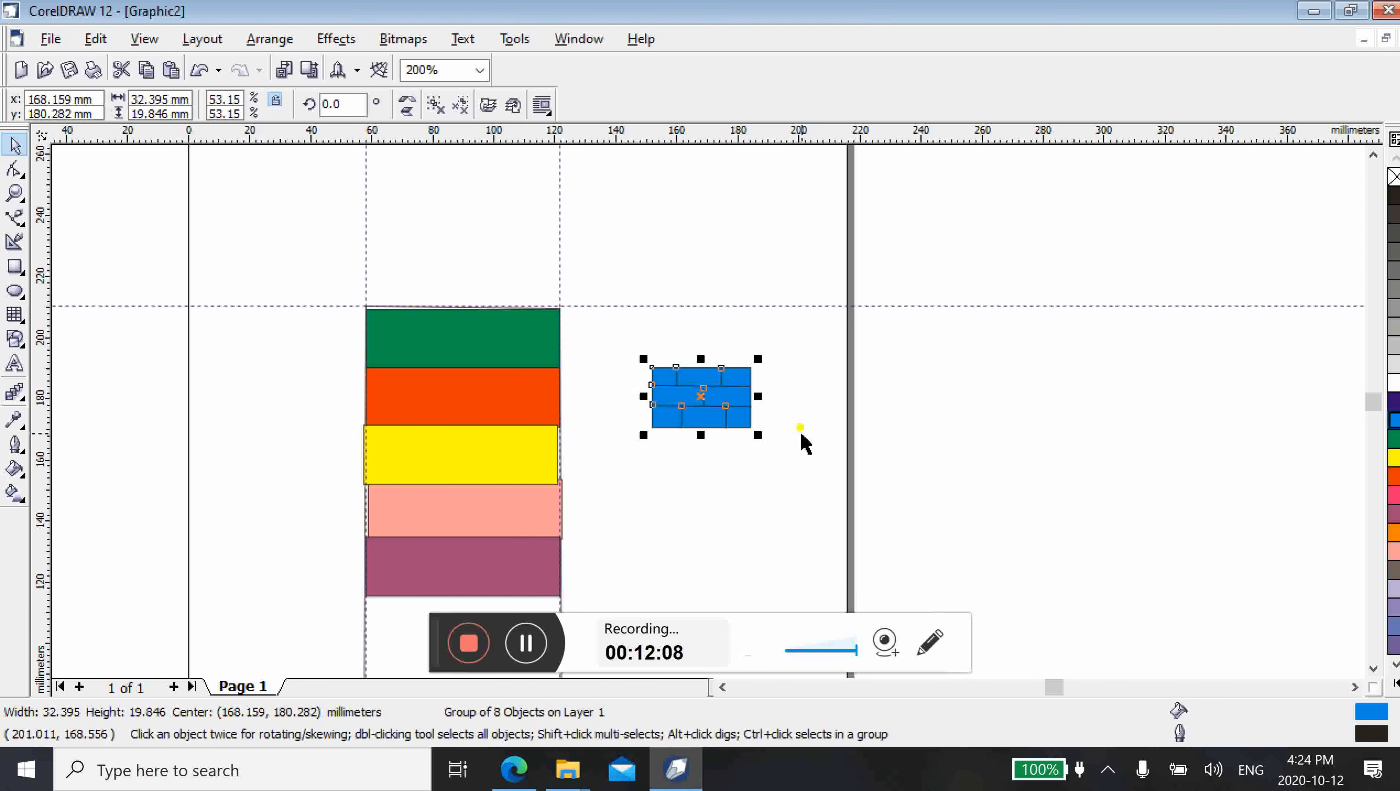
left_click_drag(704, 395, 410, 337)
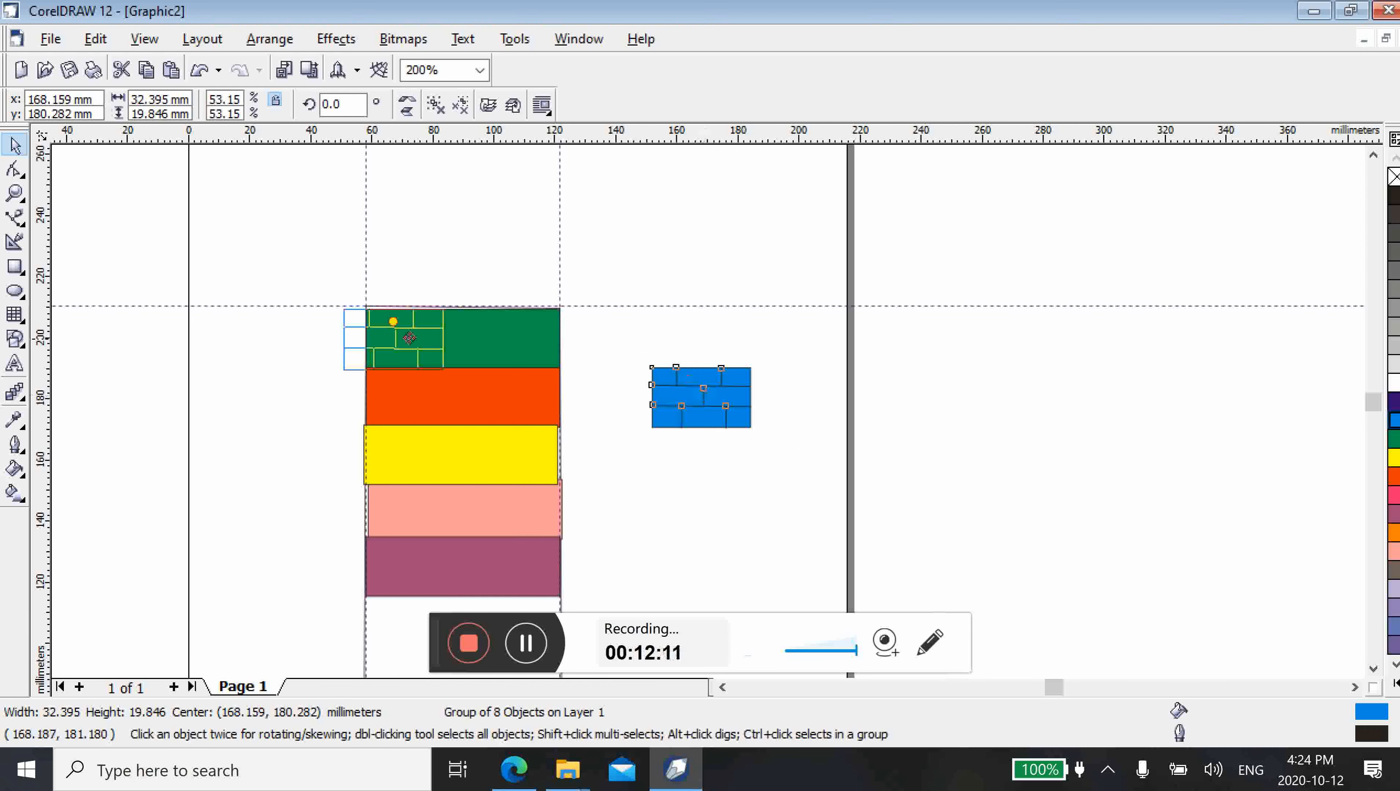
left_click_drag(410, 337, 564, 339)
left_click(666, 390)
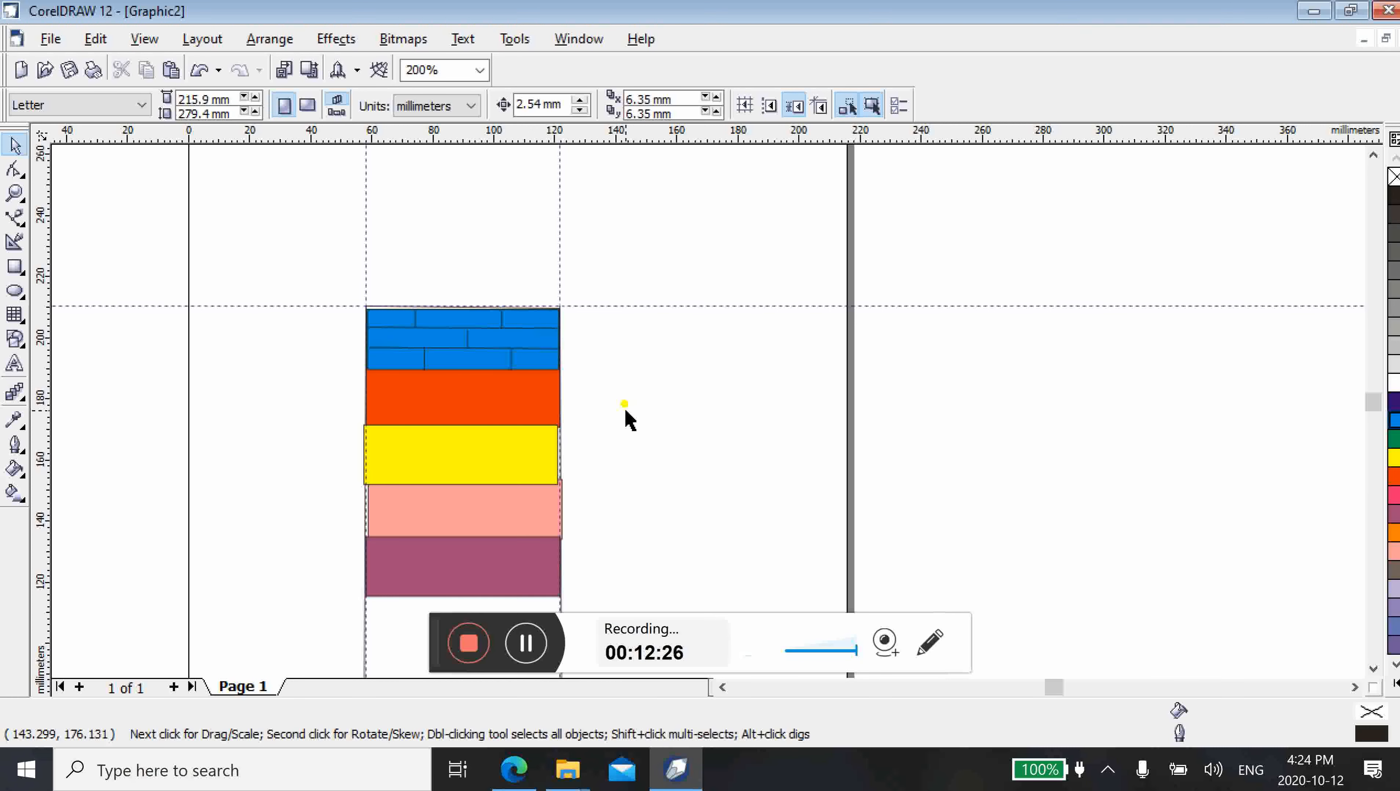
Draw a circle about 2.2 mm in diameter on the empty page area beside the brick bar and fill it black
key("F6")
key("F7")
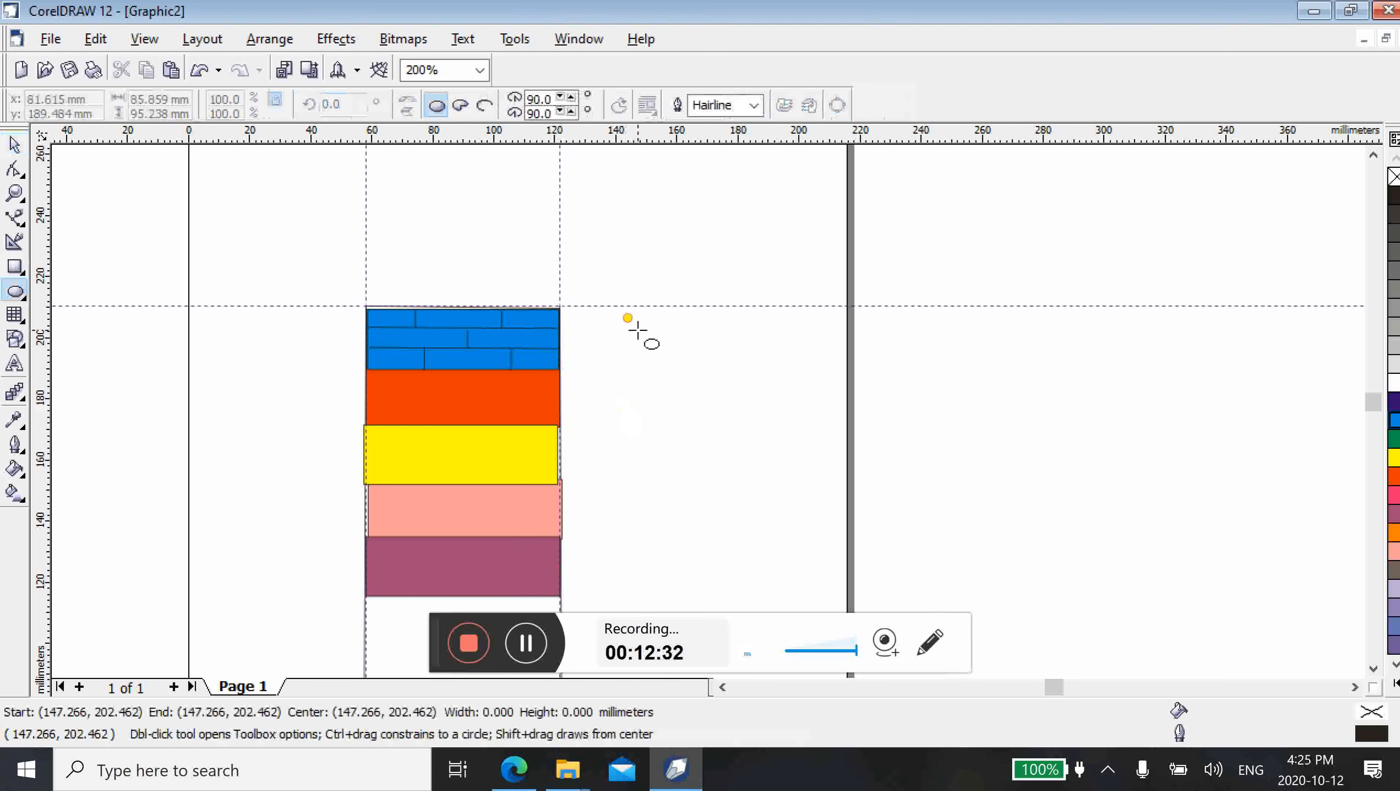
left_click_drag(638, 330, 644, 335)
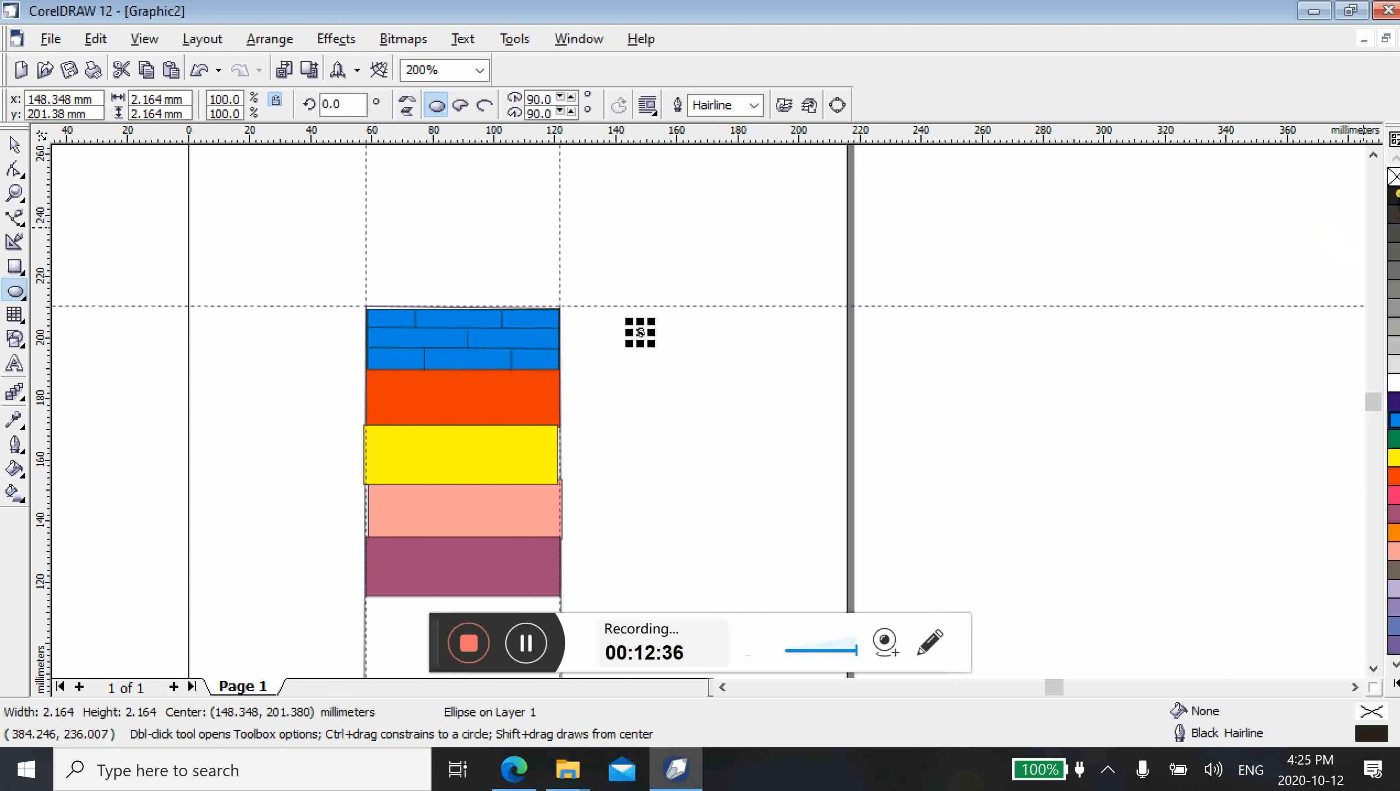
left_click(1395, 195)
Copy the black dot to about x 161.7 mm, y 196 mm, and copy the pair to about x 163 mm, y 201.2 mm
left_click_drag(641, 333, 682, 349)
left_click(729, 390)
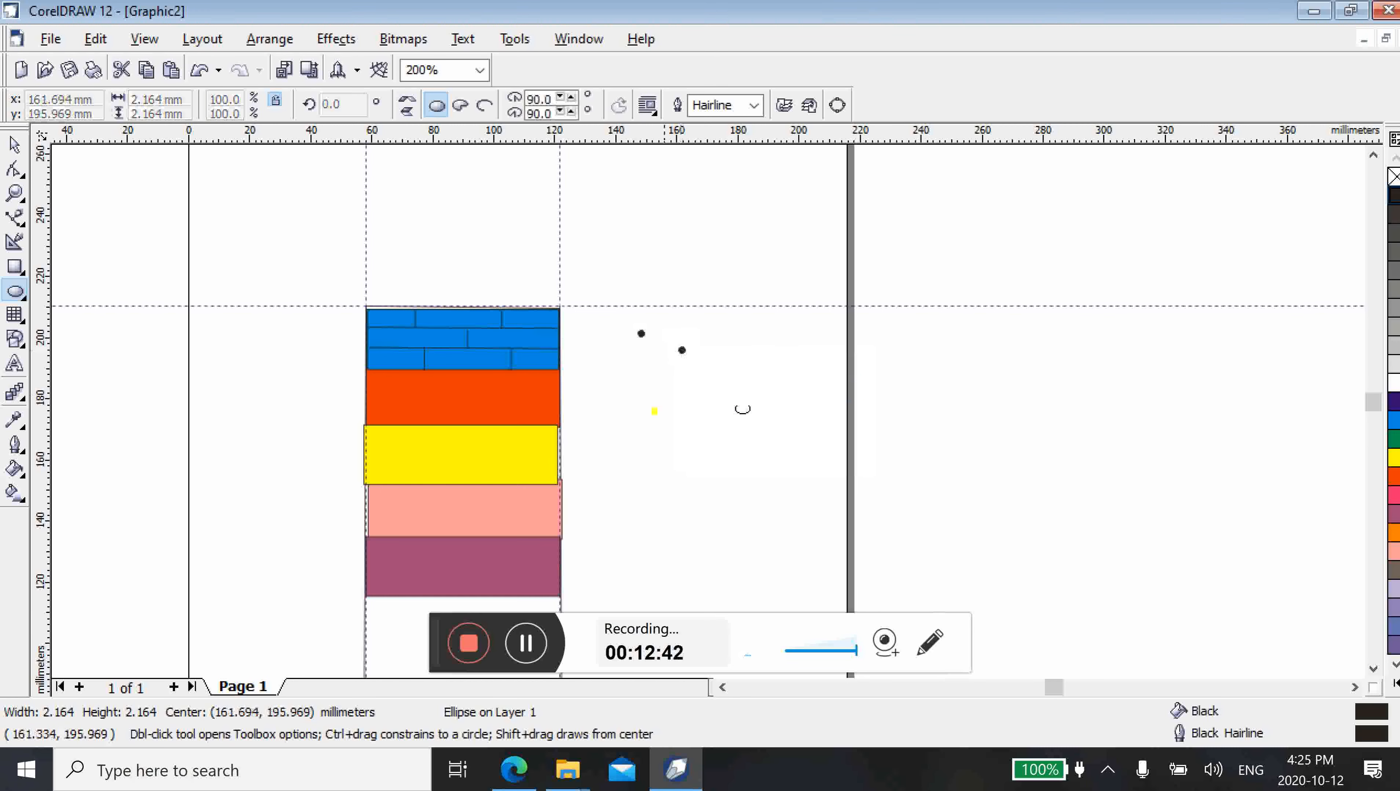
left_click(665, 423)
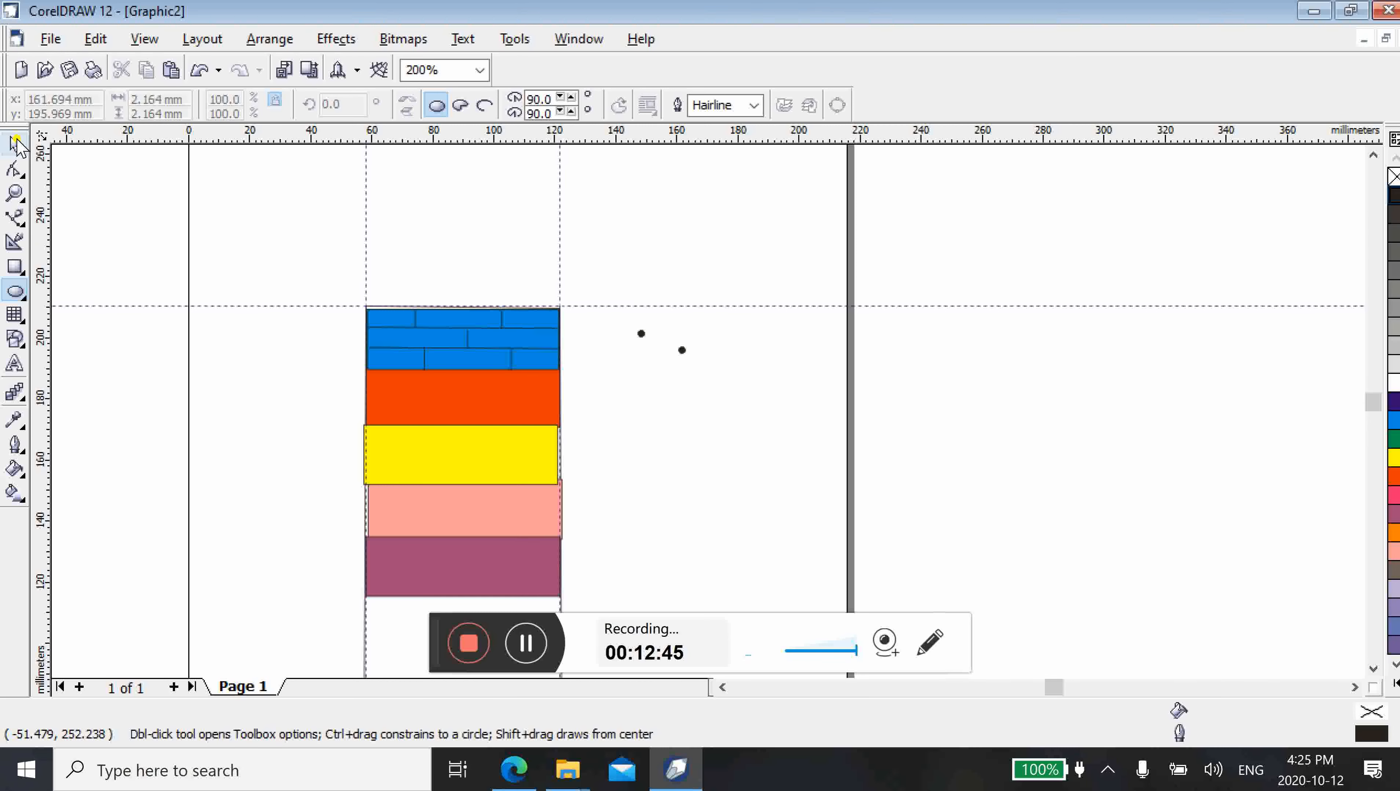
left_click(16, 145)
left_click_drag(614, 312, 703, 381)
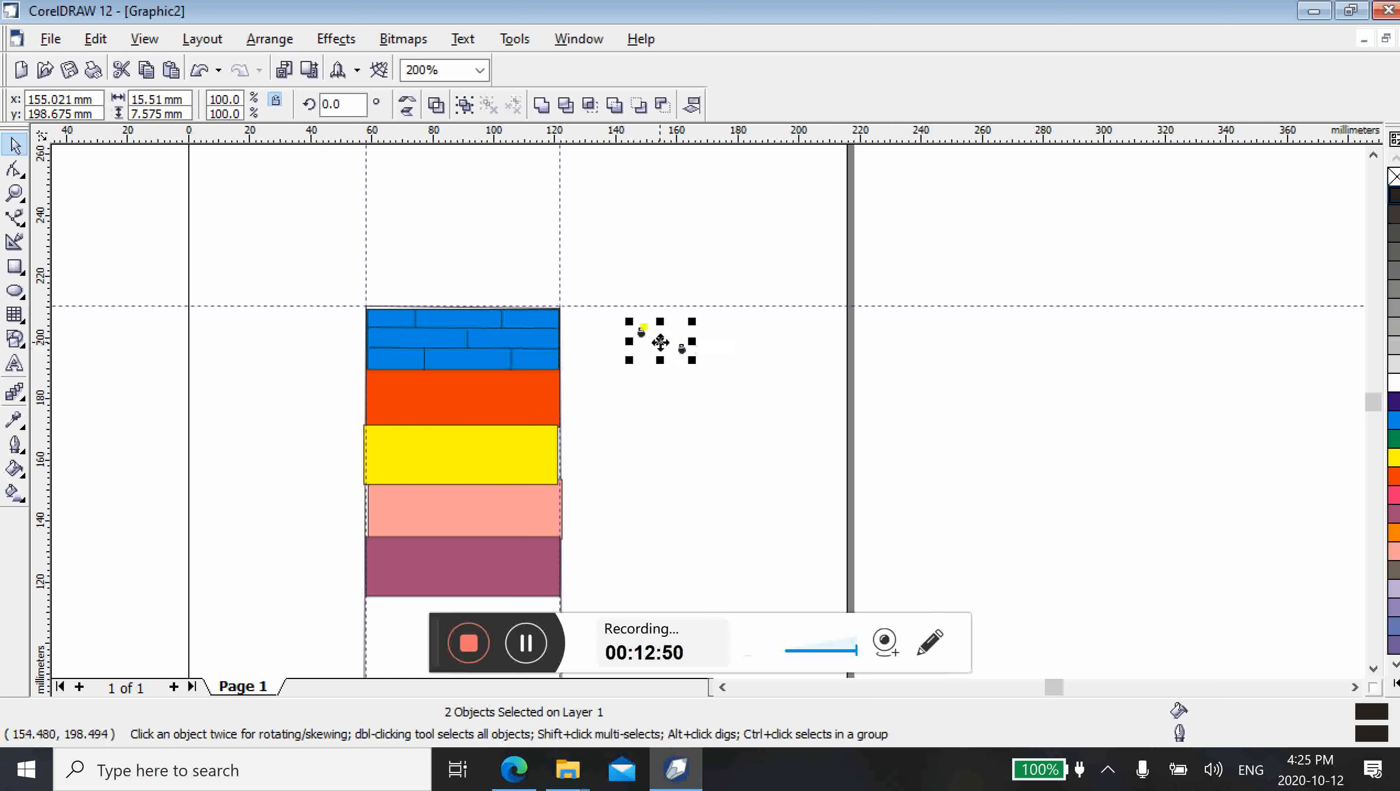
left_click_drag(659, 338, 684, 332)
left_click(731, 370)
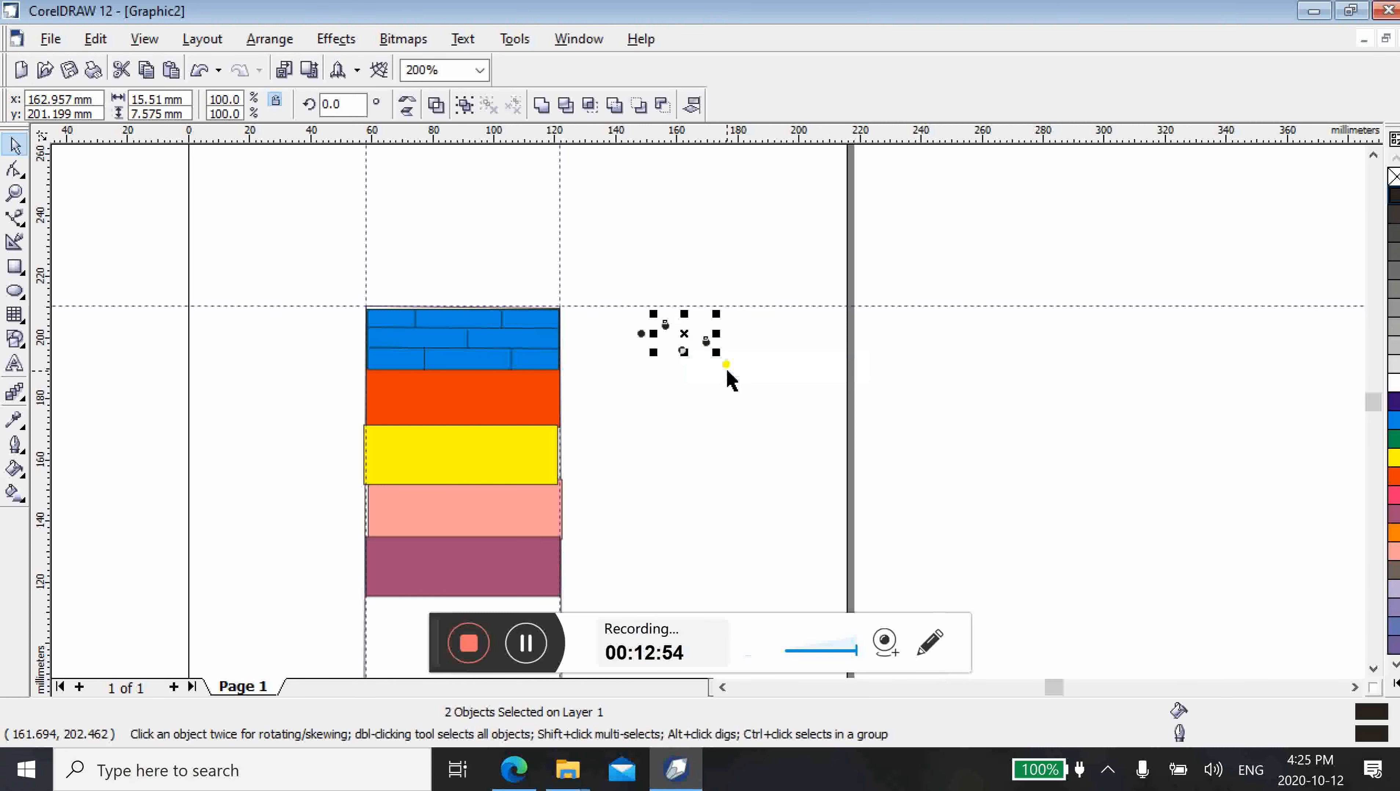
Place a copy of the four black dots below and slightly left of the originals
left_click_drag(604, 294, 733, 390)
left_click_drag(672, 335, 663, 364)
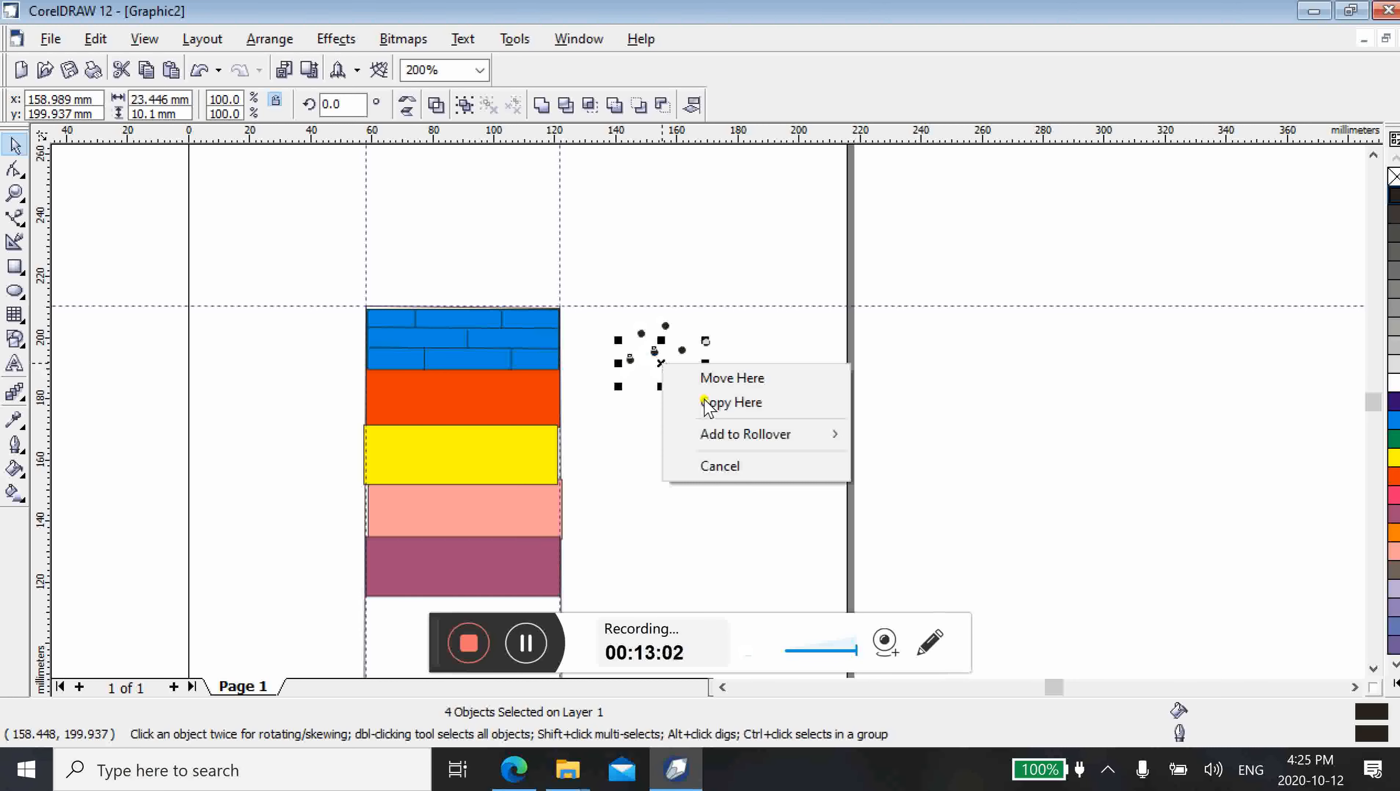
left_click(708, 403)
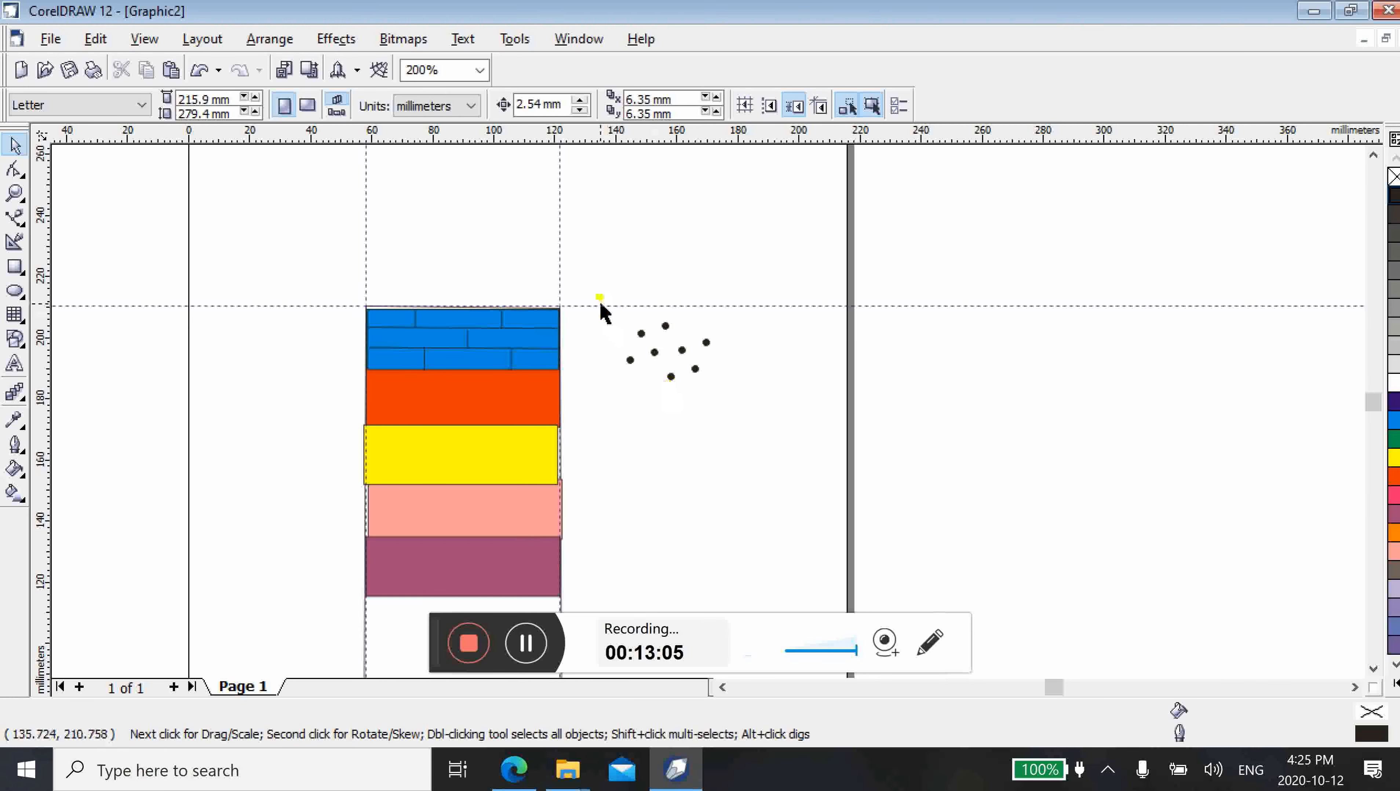
Delete the horizontal guideline above the dots and copy all eight dots rightward, centred at about x 176.7 mm, y 196.3 mm
left_click_drag(675, 306, 676, 274)
key("Delete")
left_click_drag(592, 305, 757, 421)
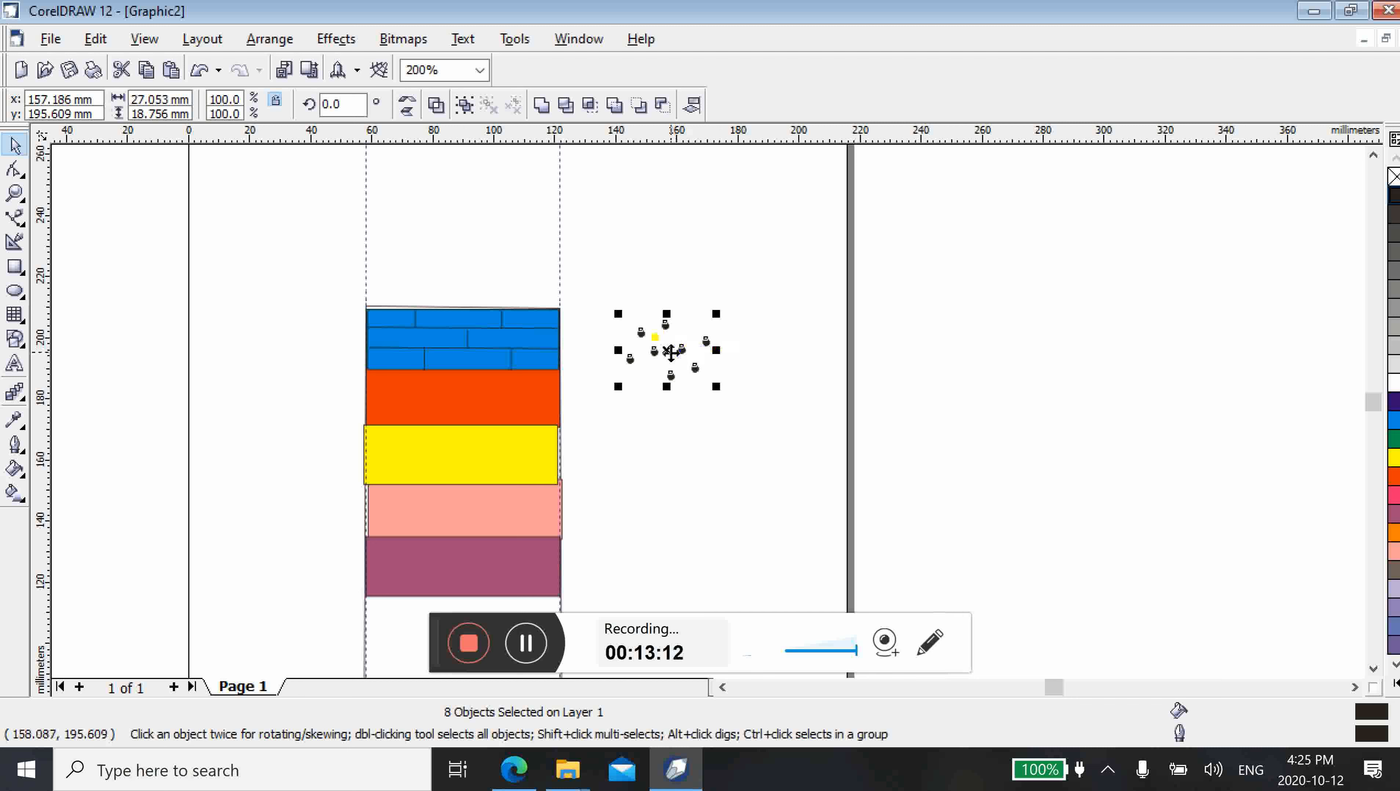
left_click_drag(671, 351, 730, 348)
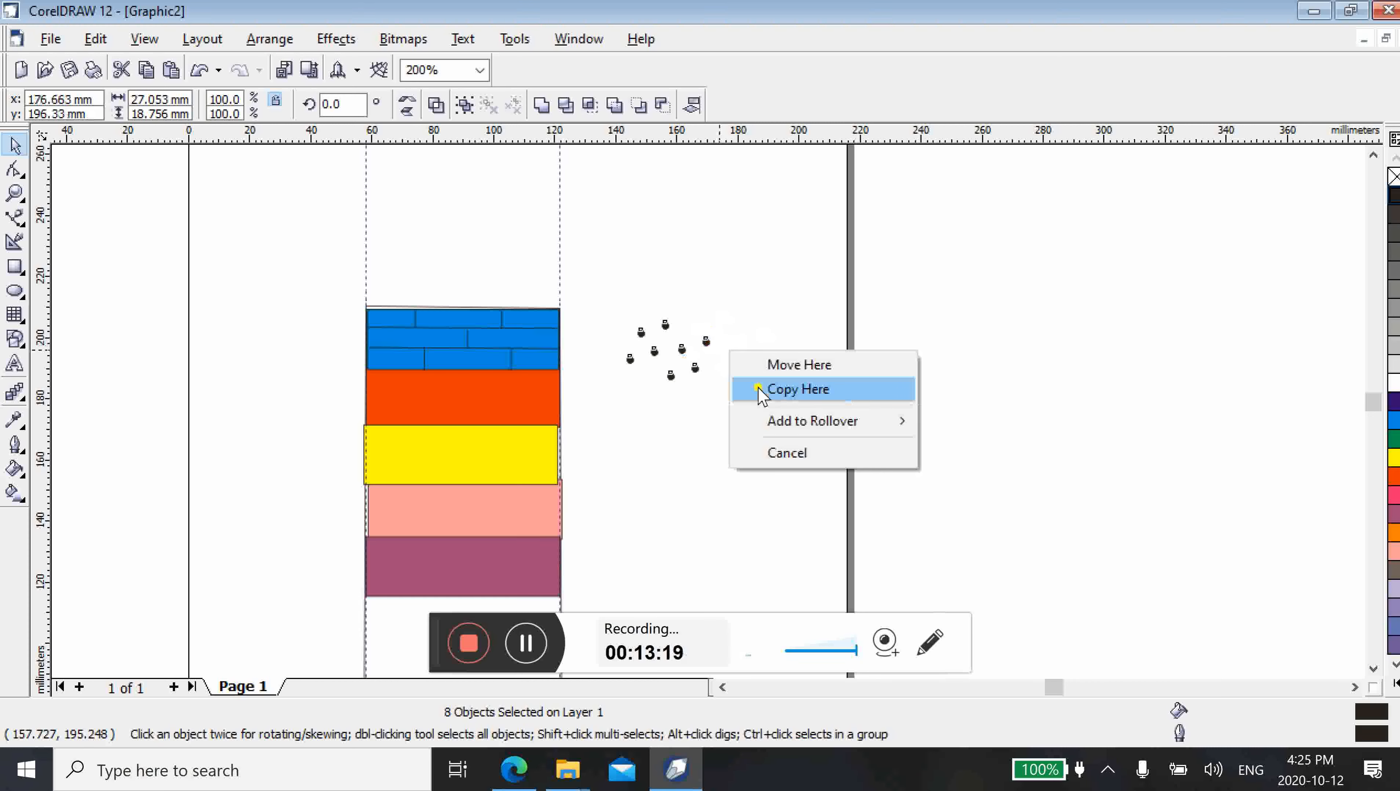
left_click(761, 390)
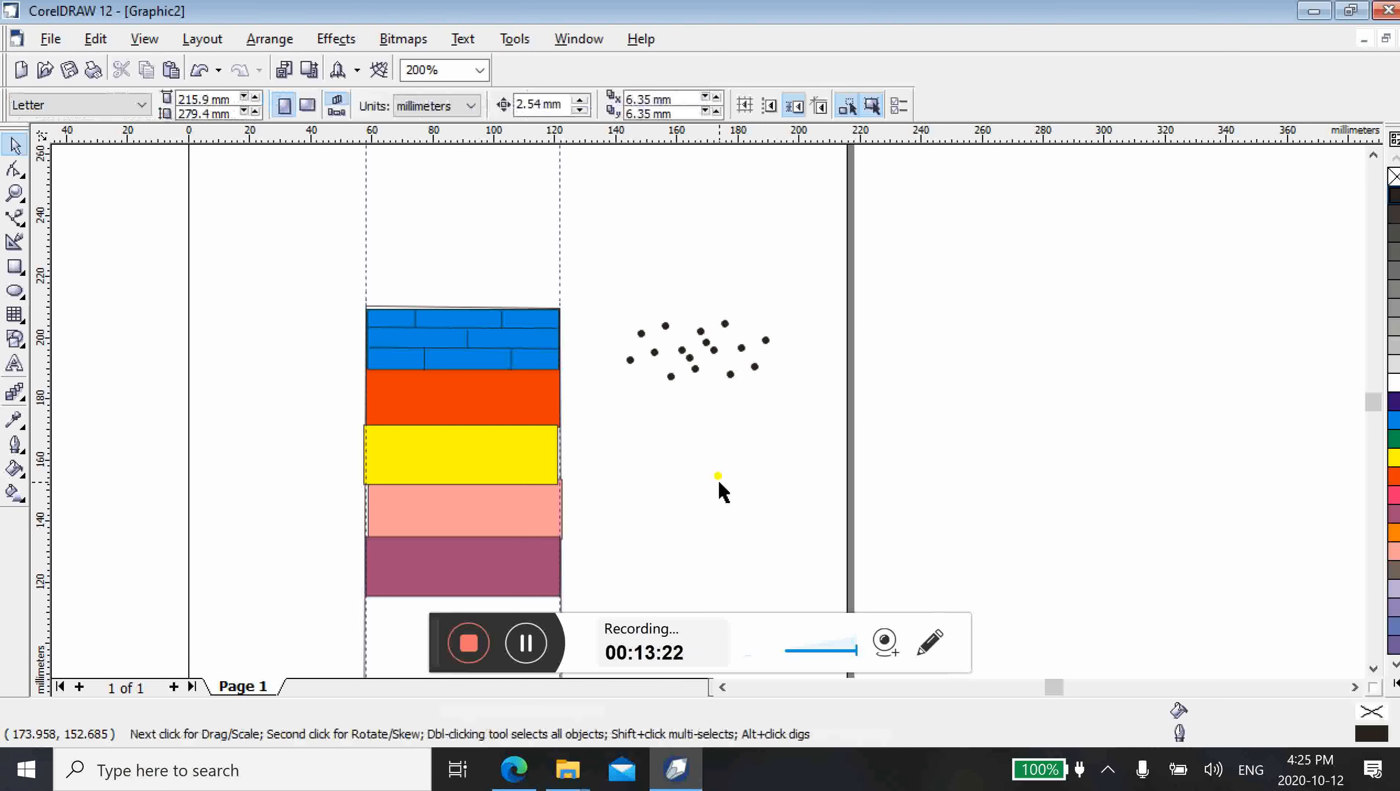
Draw a rectangle about 51.6 by 23.1 mm enclosing all the black dots, and deselect it
left_click(15, 267)
left_click_drag(616, 316, 773, 386)
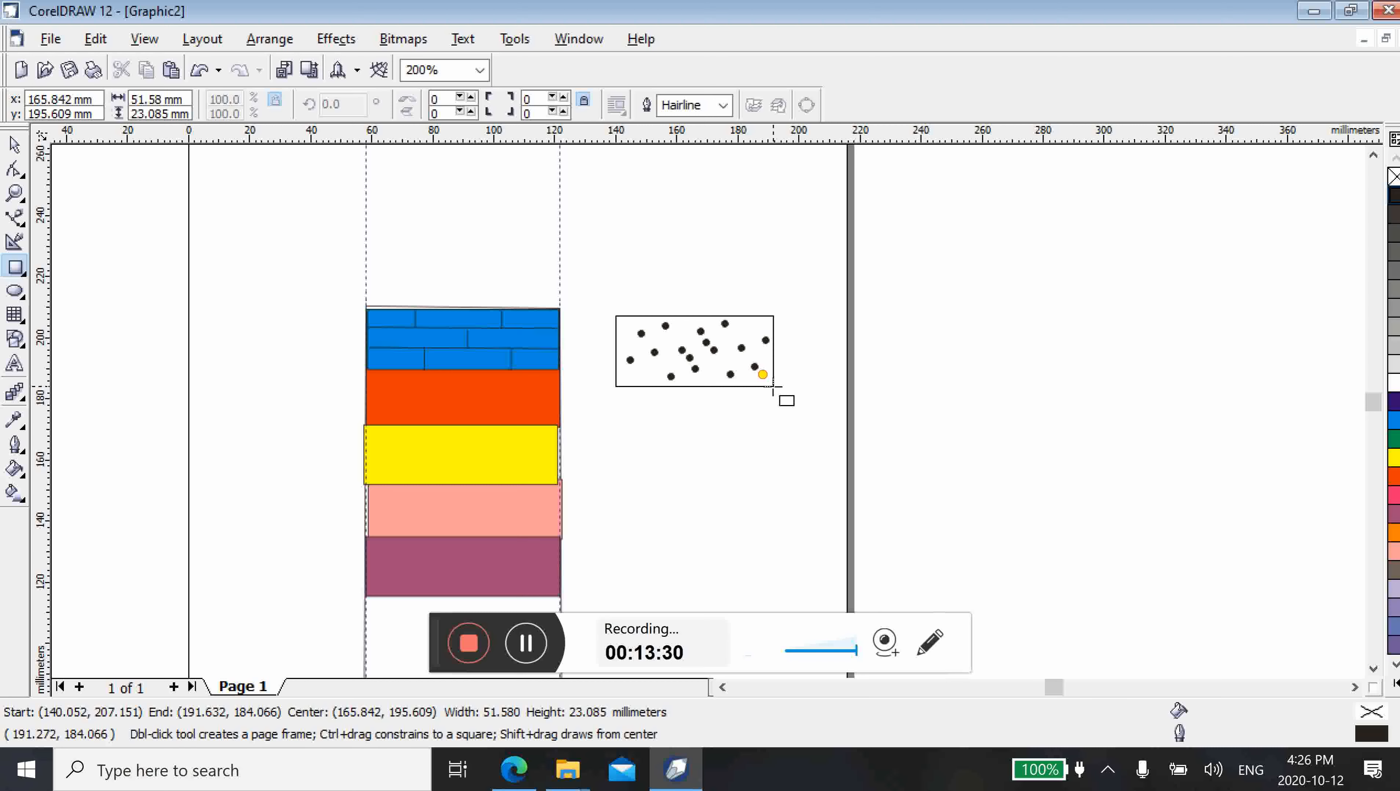
left_click_drag(773, 387, 773, 387)
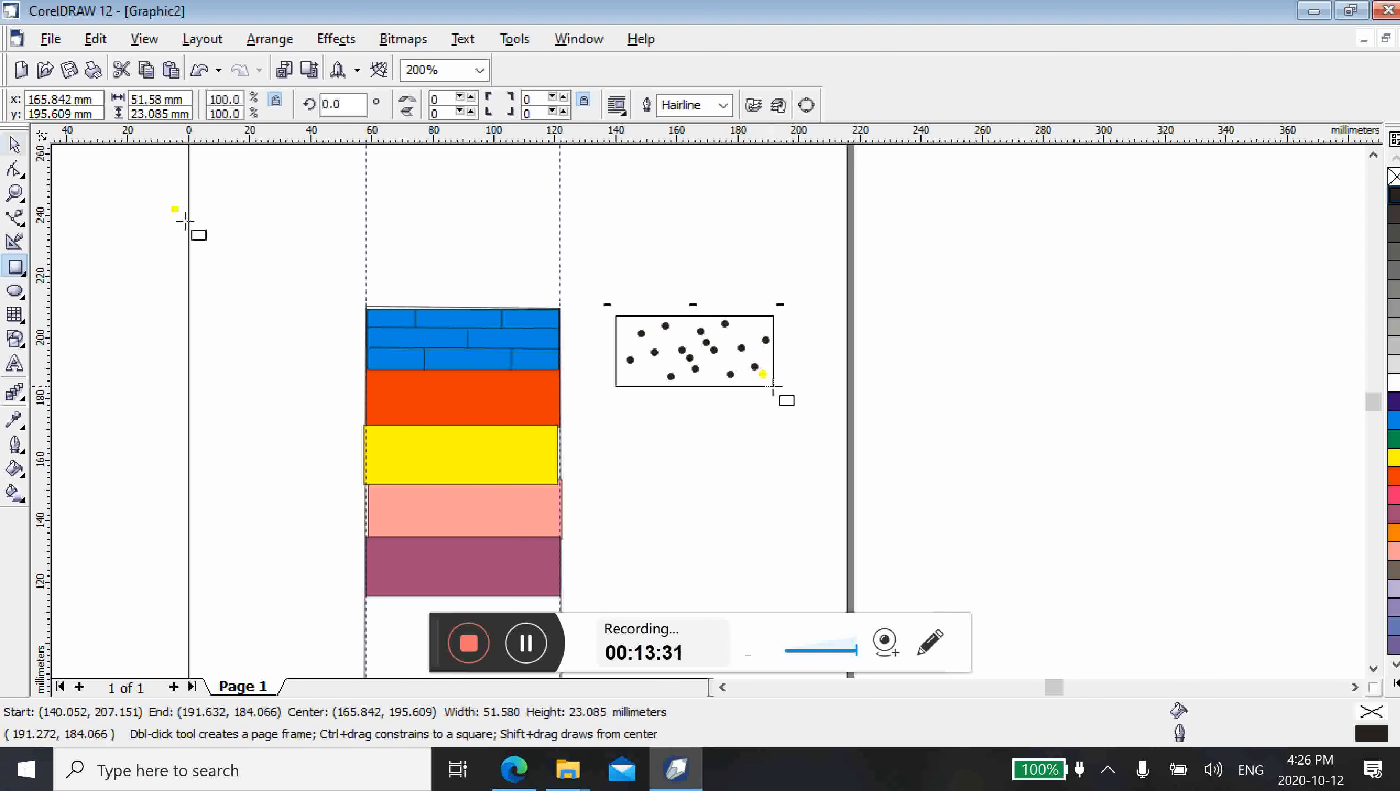
key("space")
left_click(772, 497)
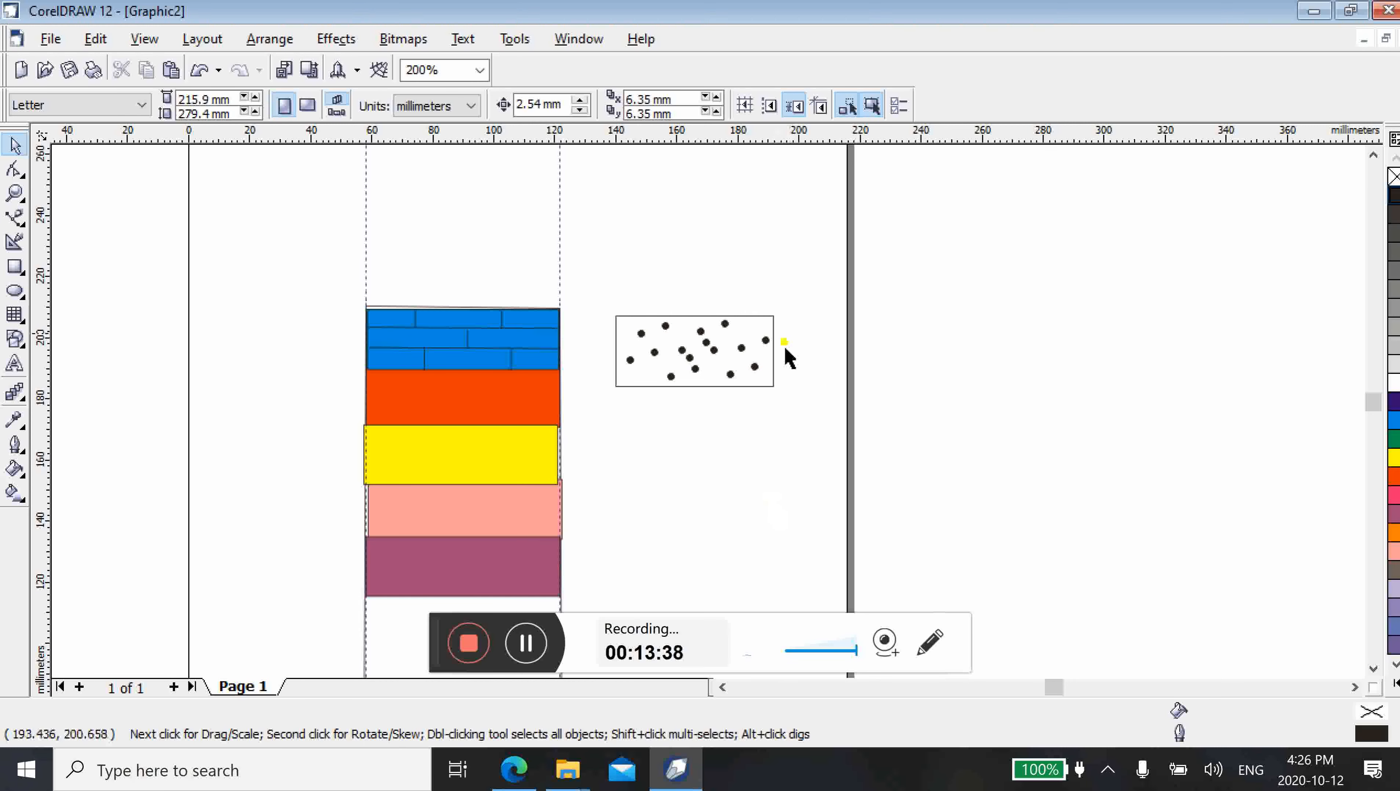
Fill the rectangle around the dots with yellow and send it to the back, behind the dots
left_click(764, 327)
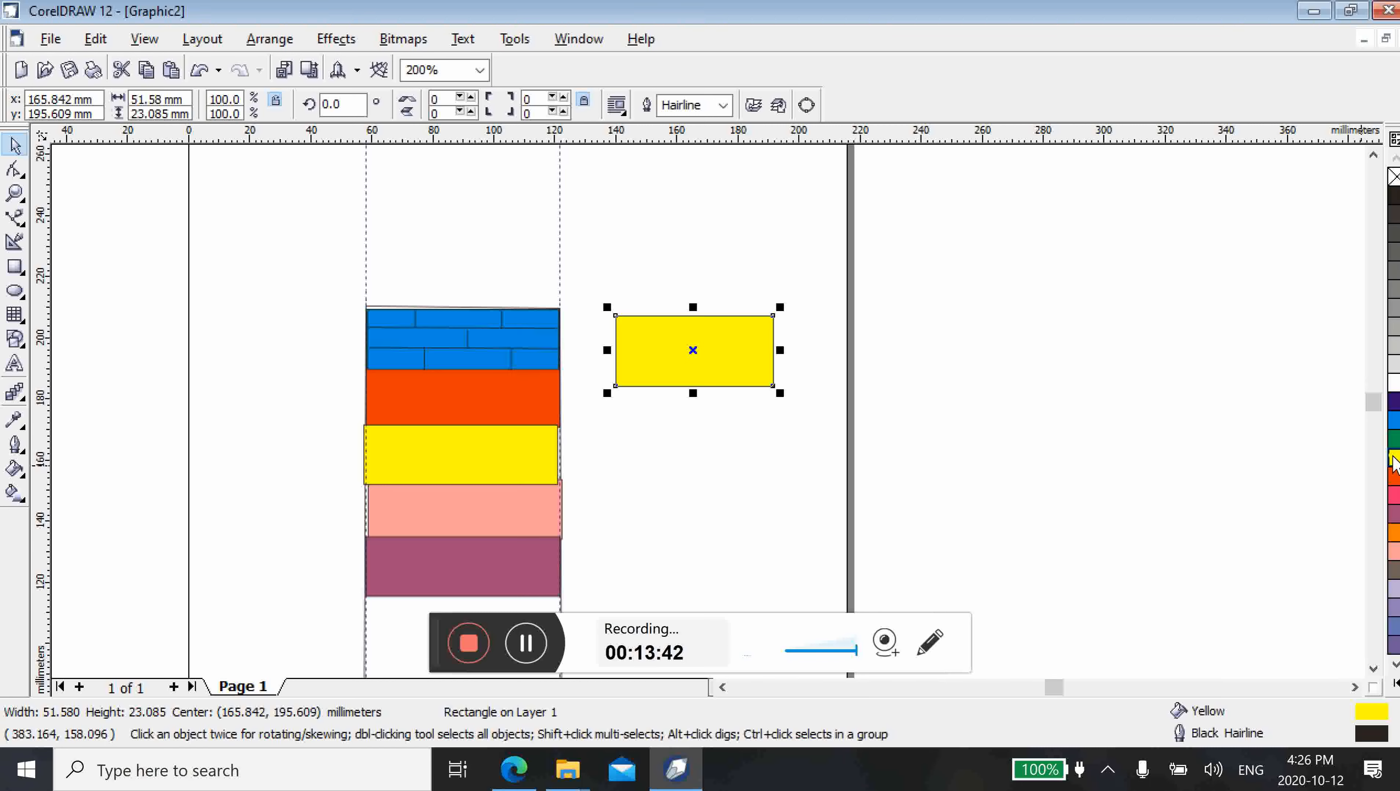
right_click(689, 345)
mouse_move(765, 558)
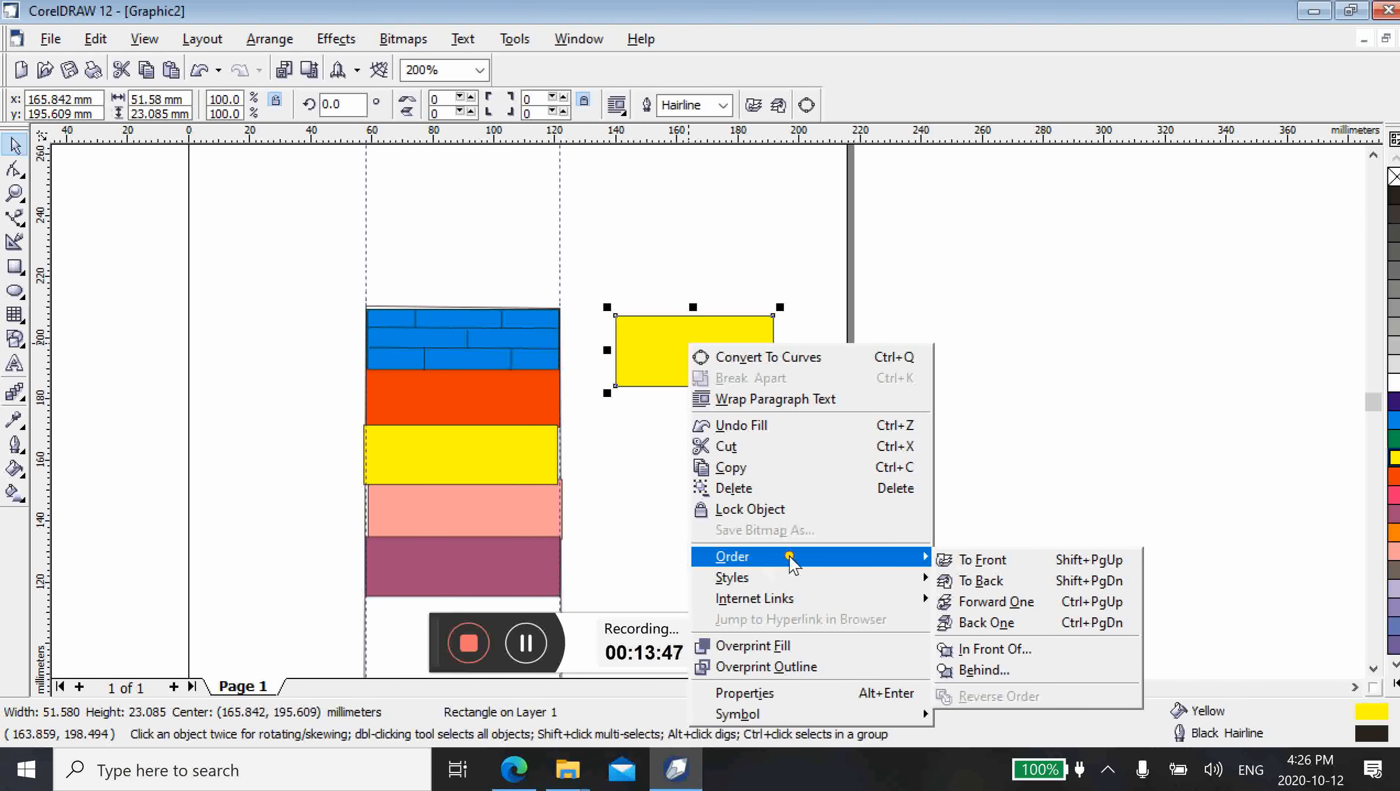
left_click(980, 580)
left_click(603, 304)
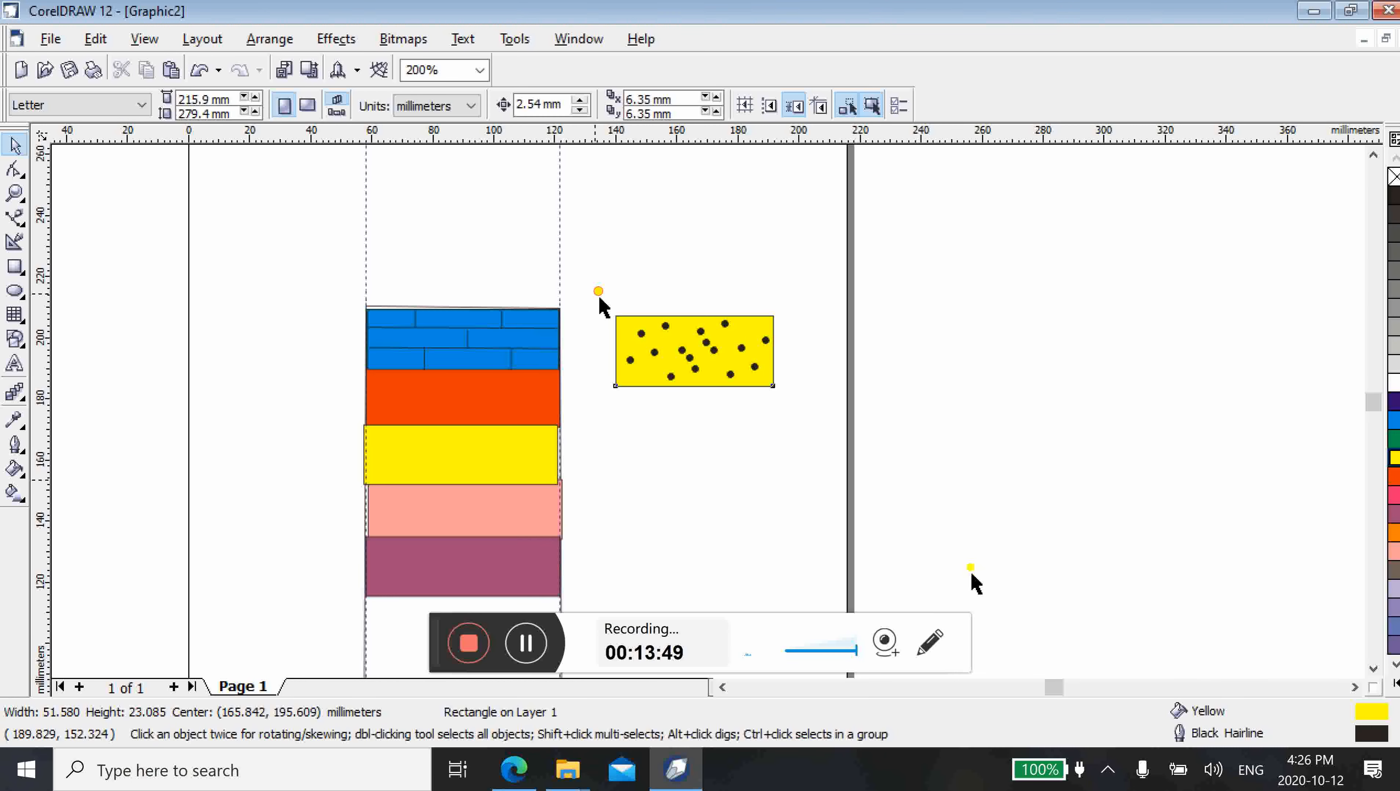
Group the yellow rectangle together with all its black dots
left_click_drag(596, 294, 818, 426)
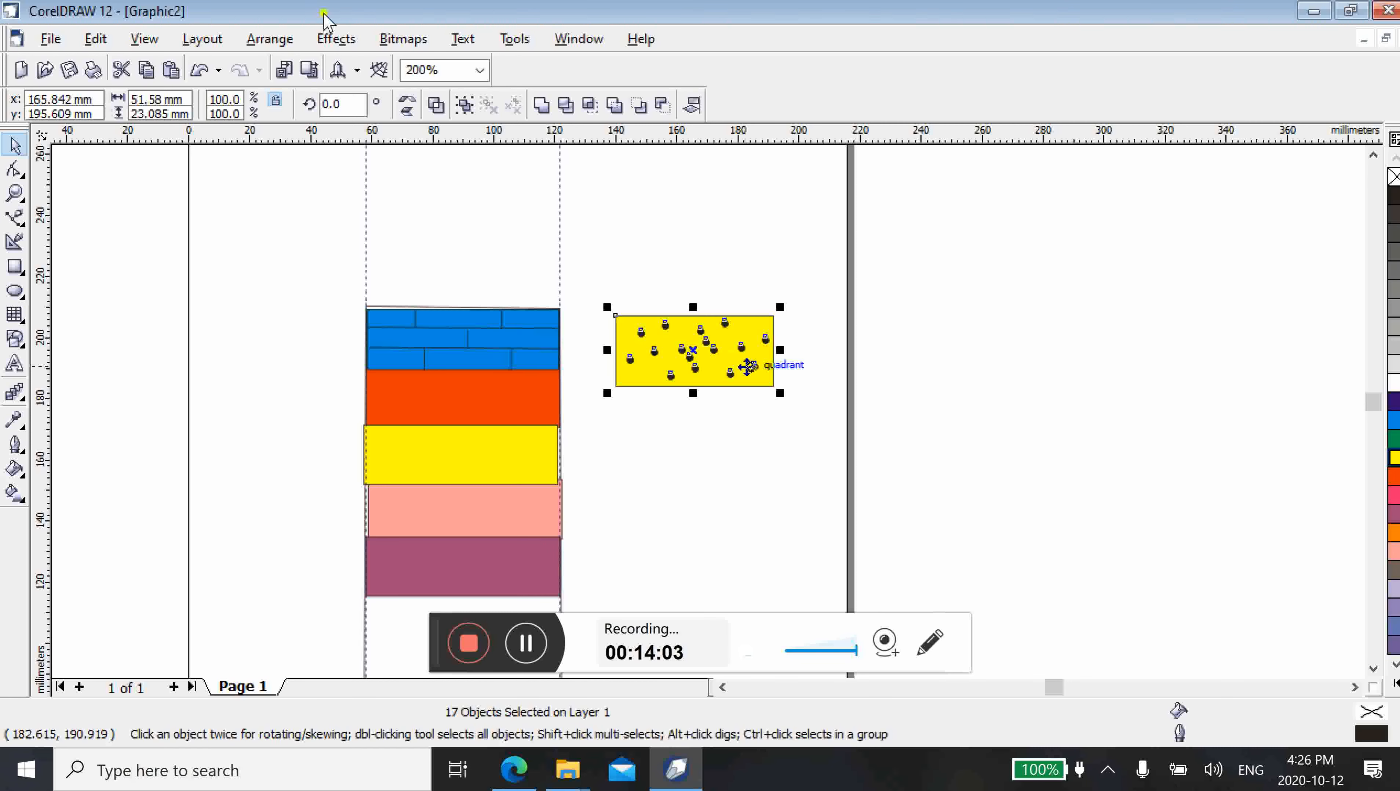
left_click(270, 39)
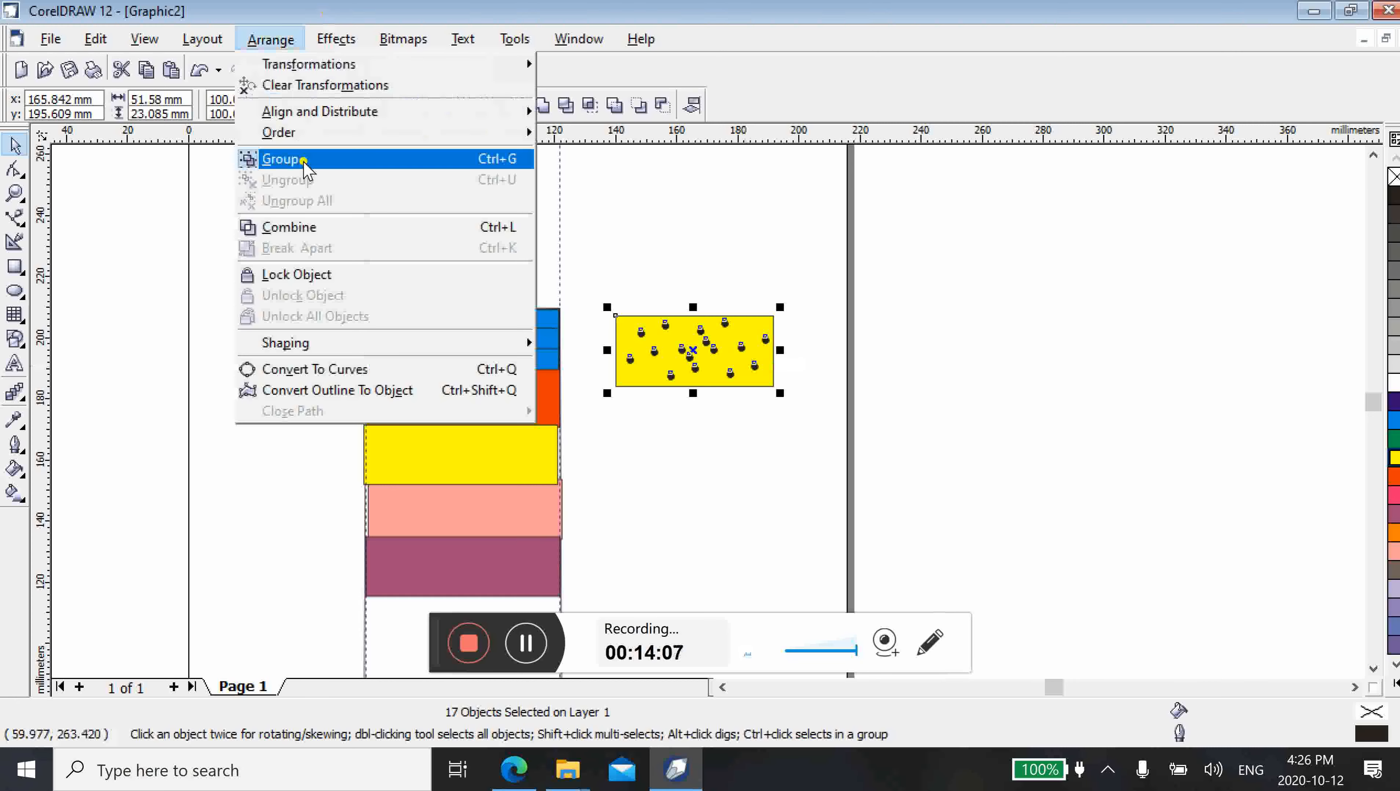
left_click(303, 161)
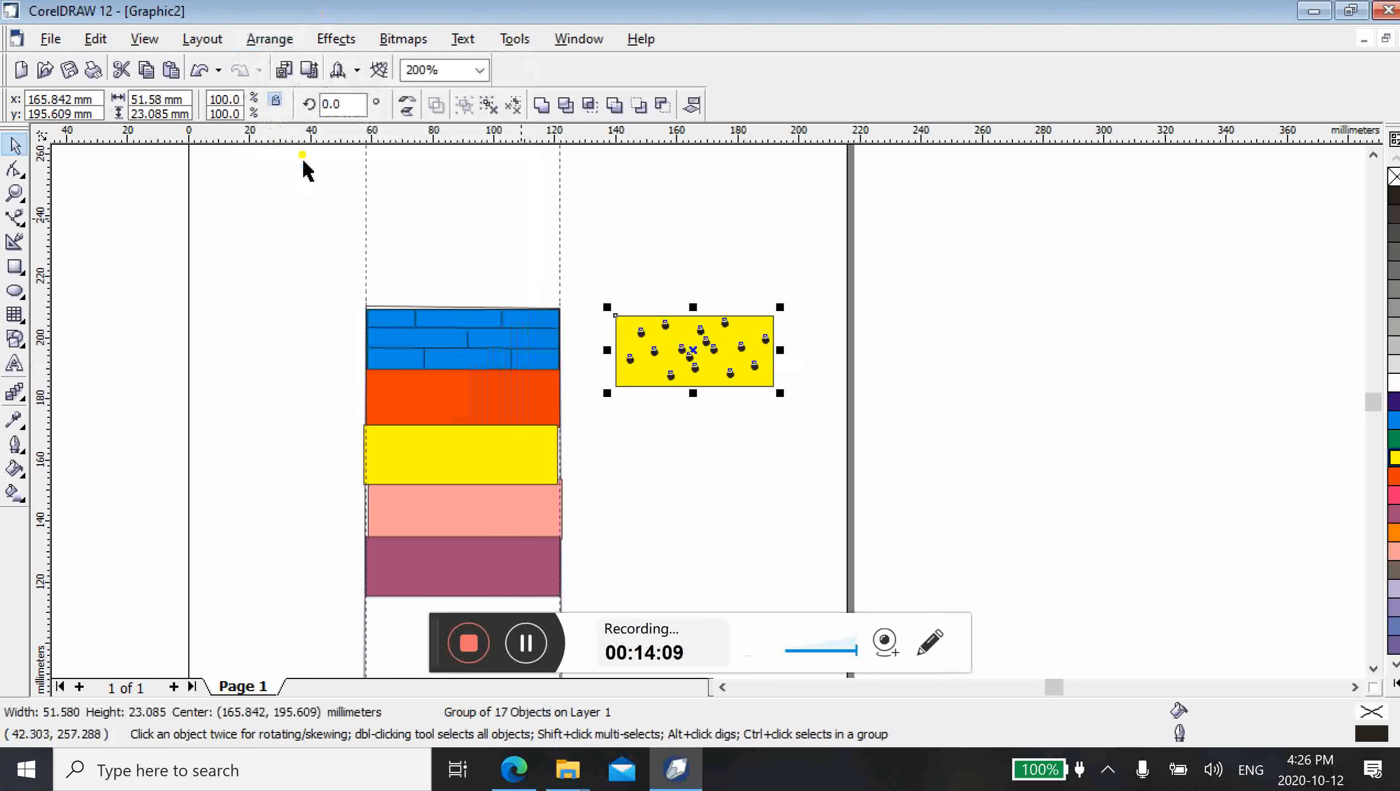
Move the dotted group over the red bar and stretch it to about 63.8 mm wide, aligned between the guidelines
left_click_drag(676, 357, 440, 412)
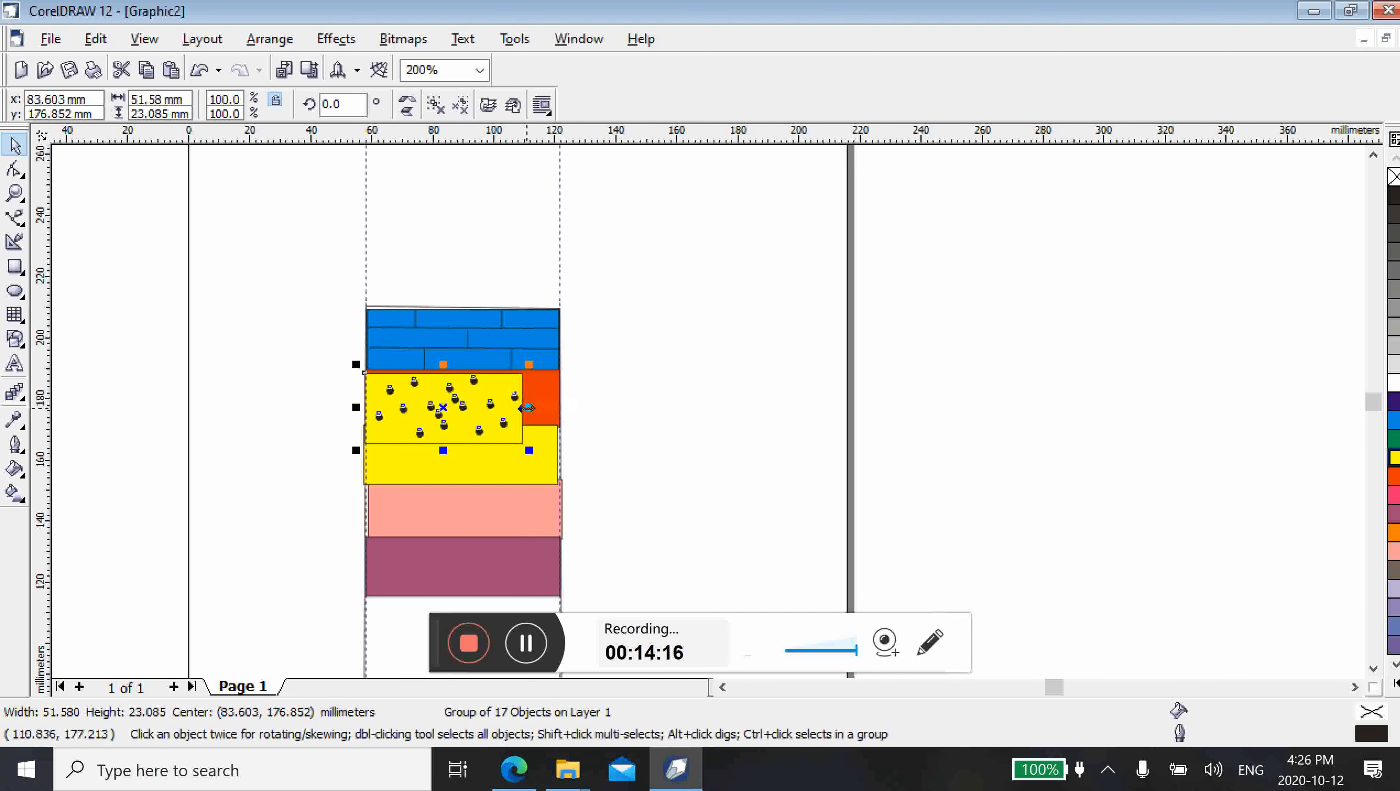
left_click_drag(527, 408, 565, 403)
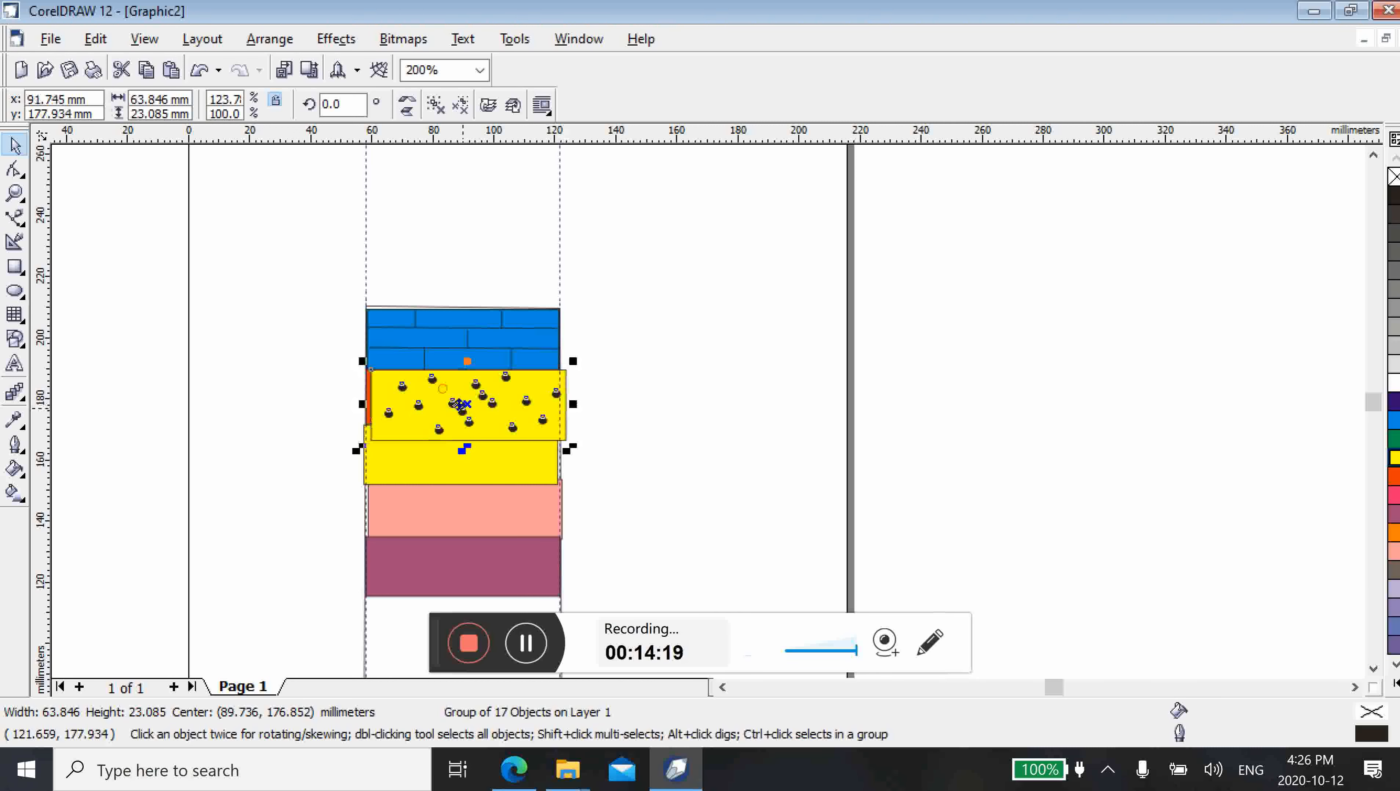
left_click_drag(462, 405, 451, 408)
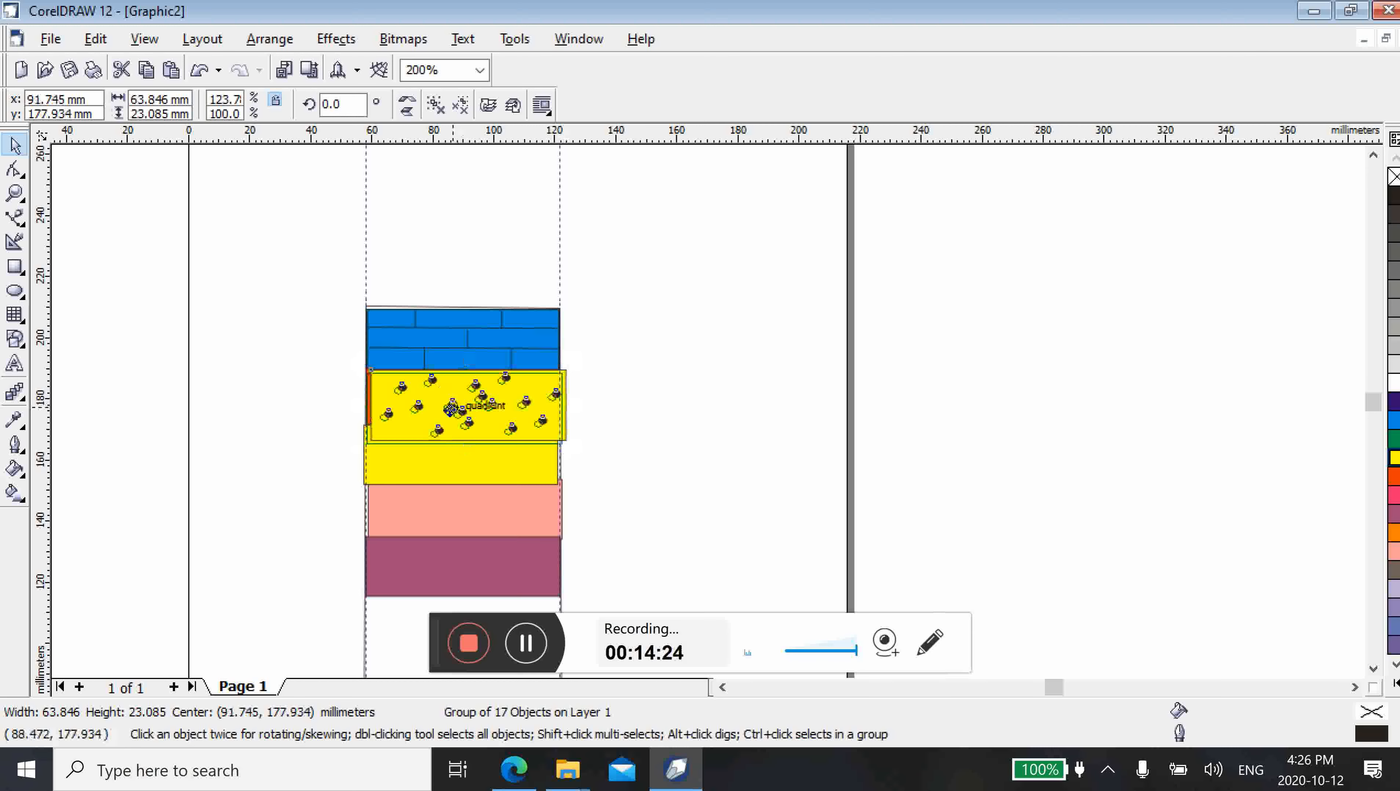
left_click_drag(451, 408, 448, 410)
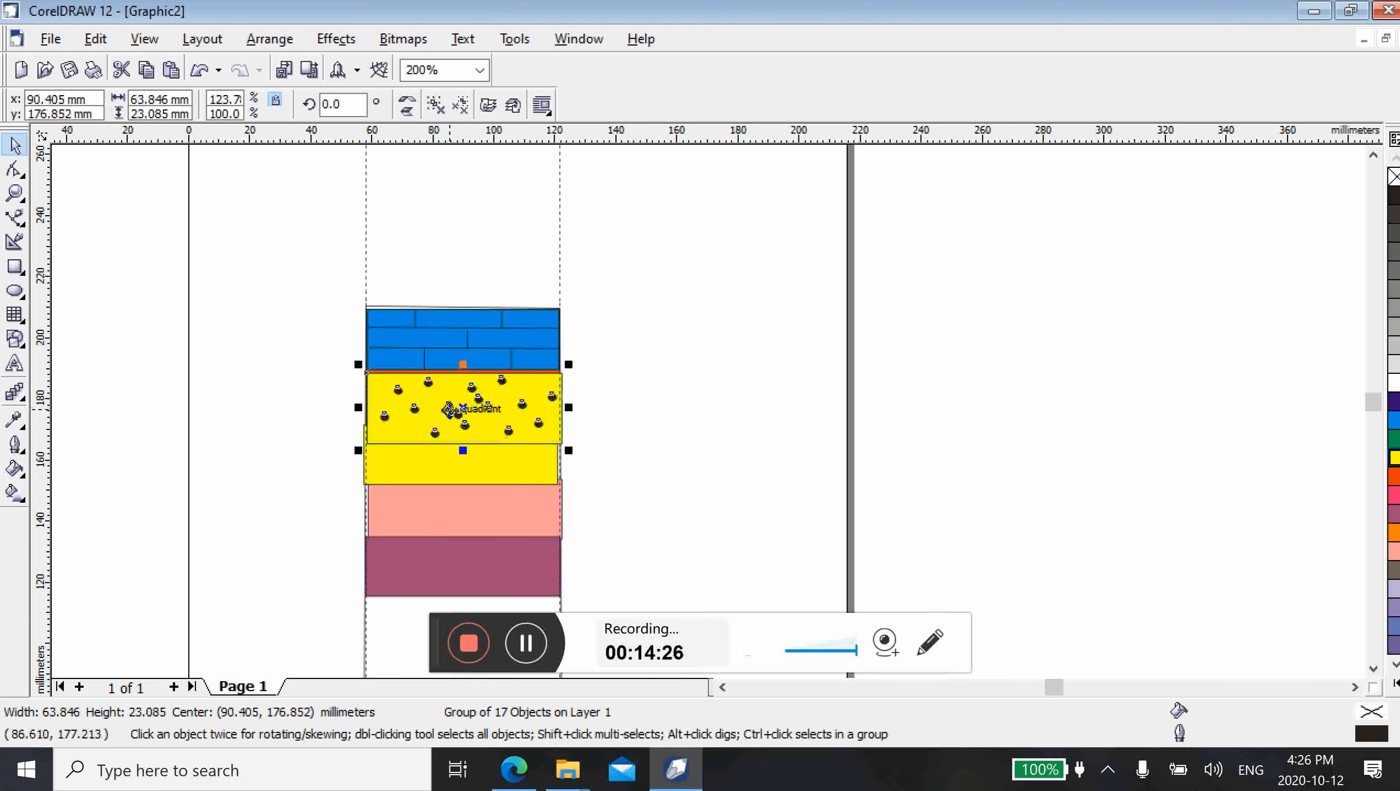
Delete the plain yellow bar and the red bar beneath the dotted pattern, shifting the pattern aside to reach the red one
left_click(522, 464)
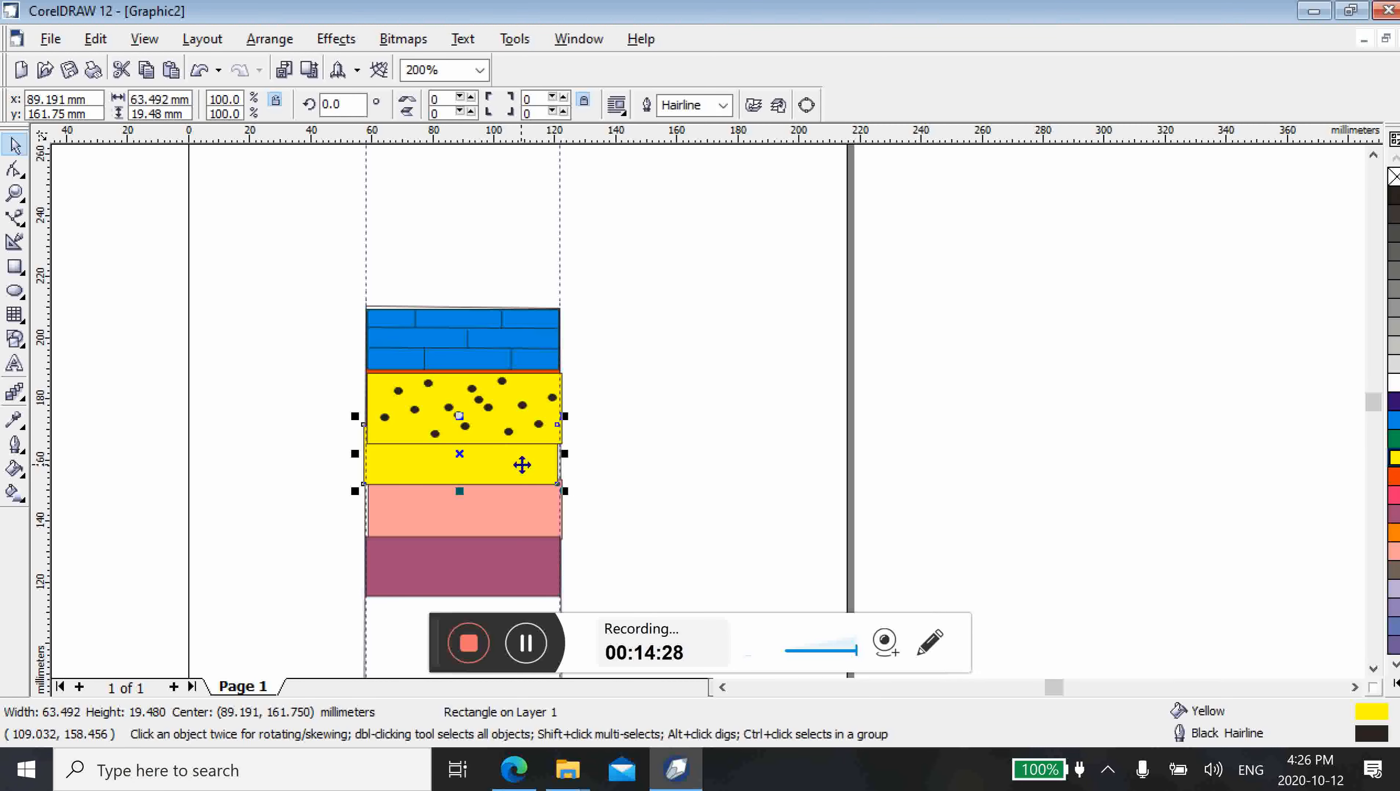
key("Delete")
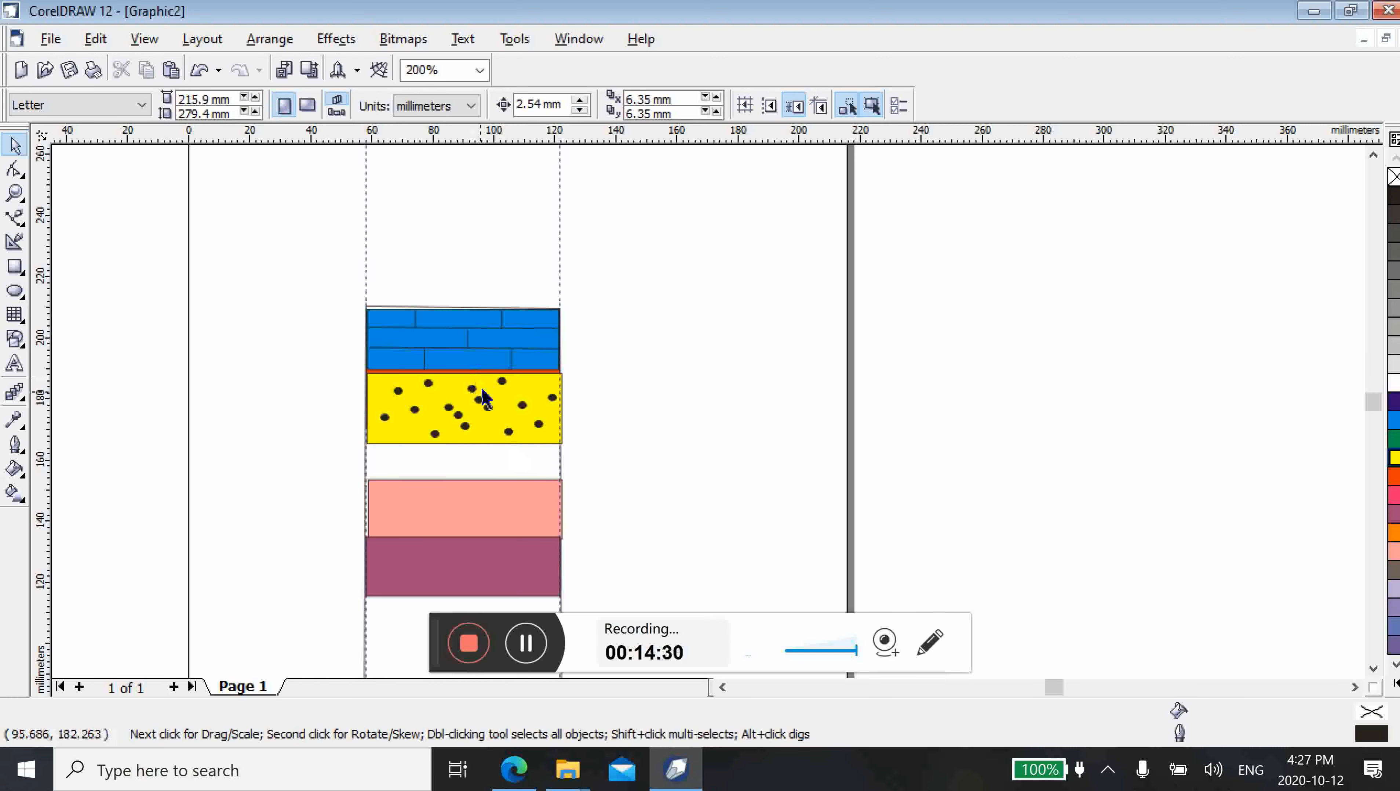
left_click(463, 414)
left_click_drag(462, 411, 461, 406)
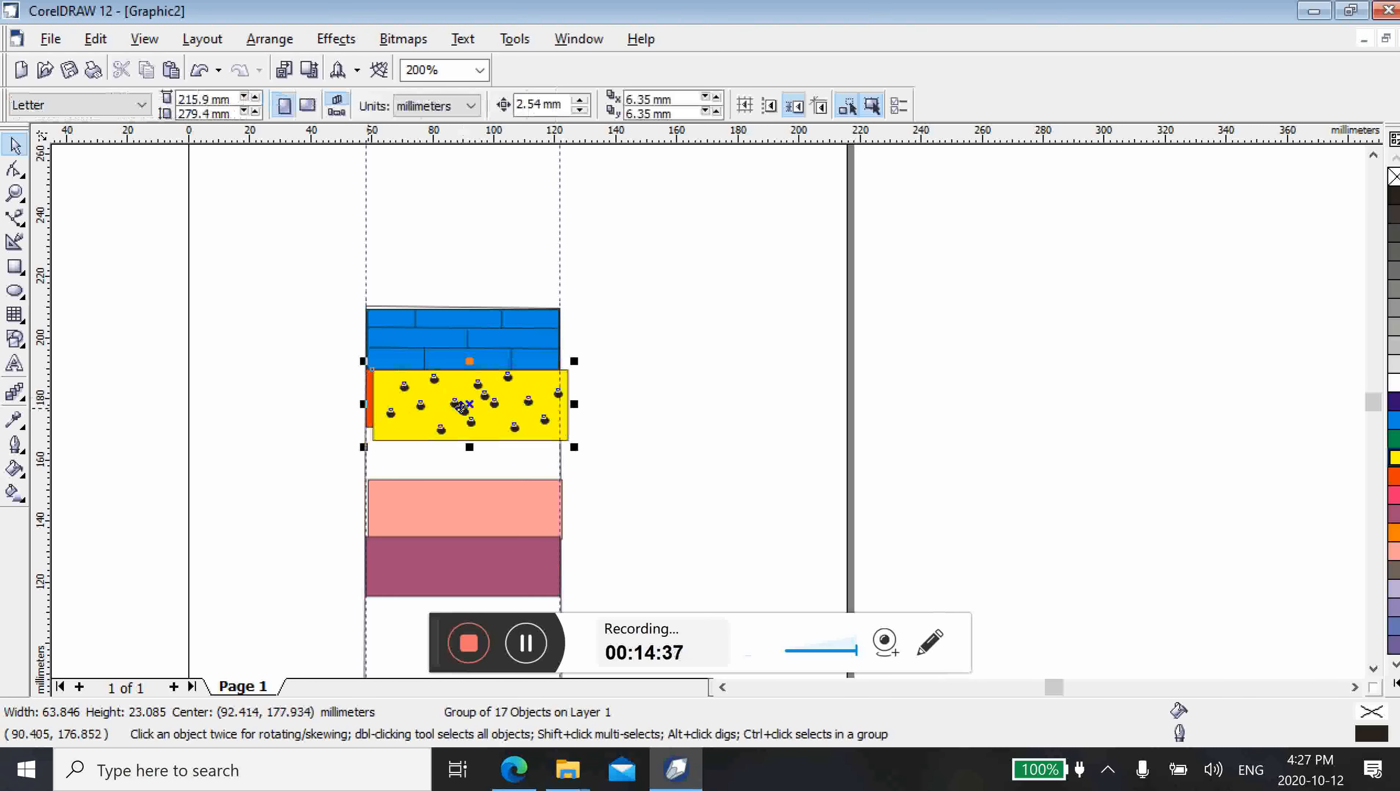
left_click(367, 408)
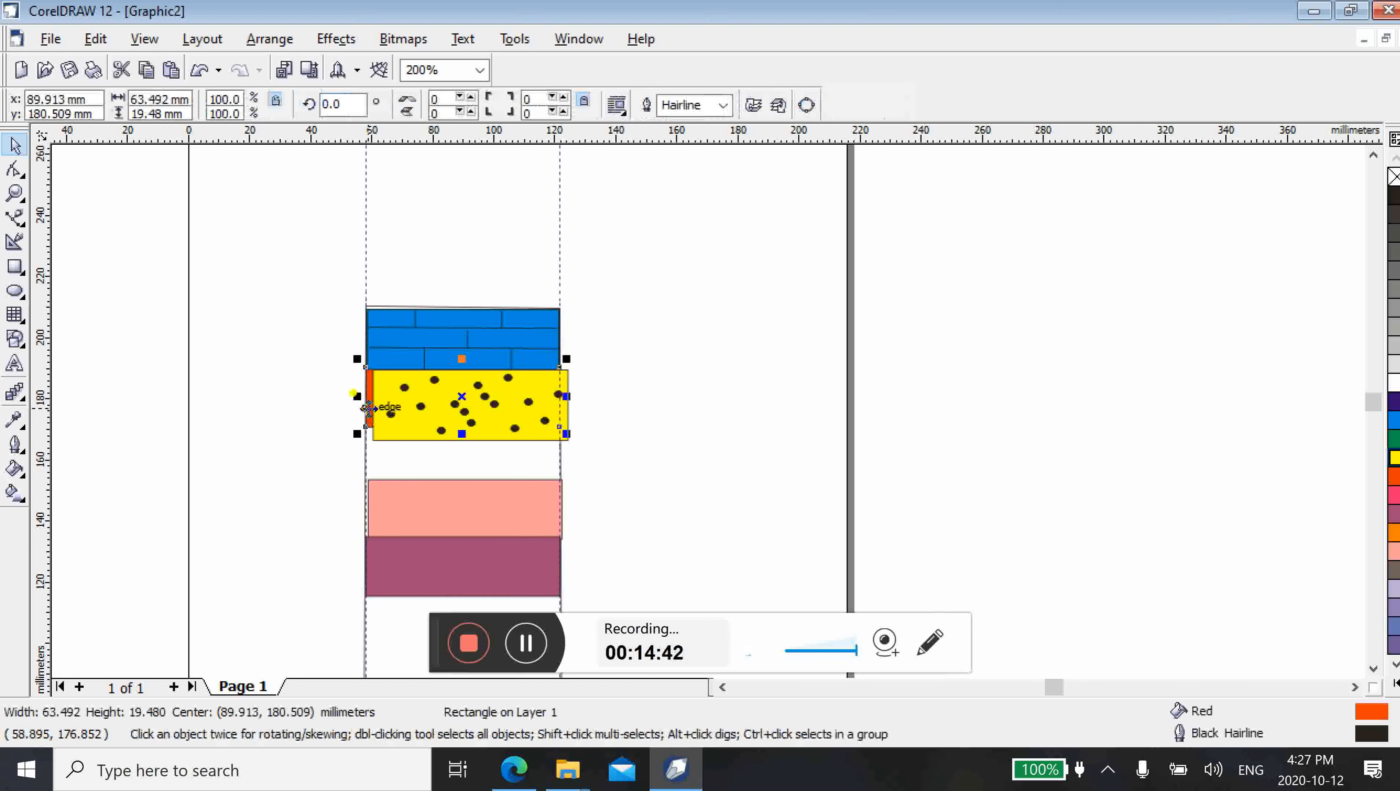
key("Escape")
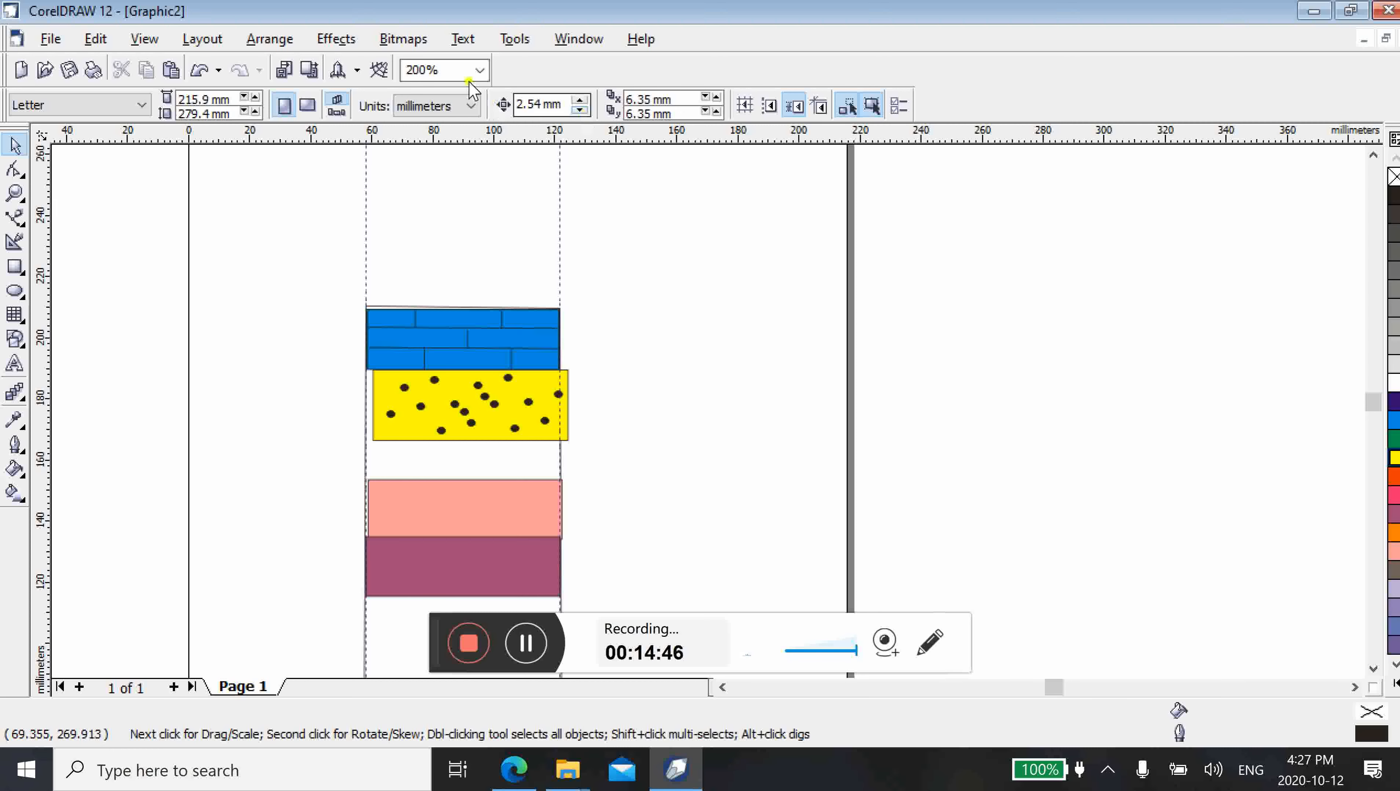
Move the dotted pattern left against the underside of the brick pattern, centred at about x 91.2 mm, y 178.3 mm
left_click(479, 70)
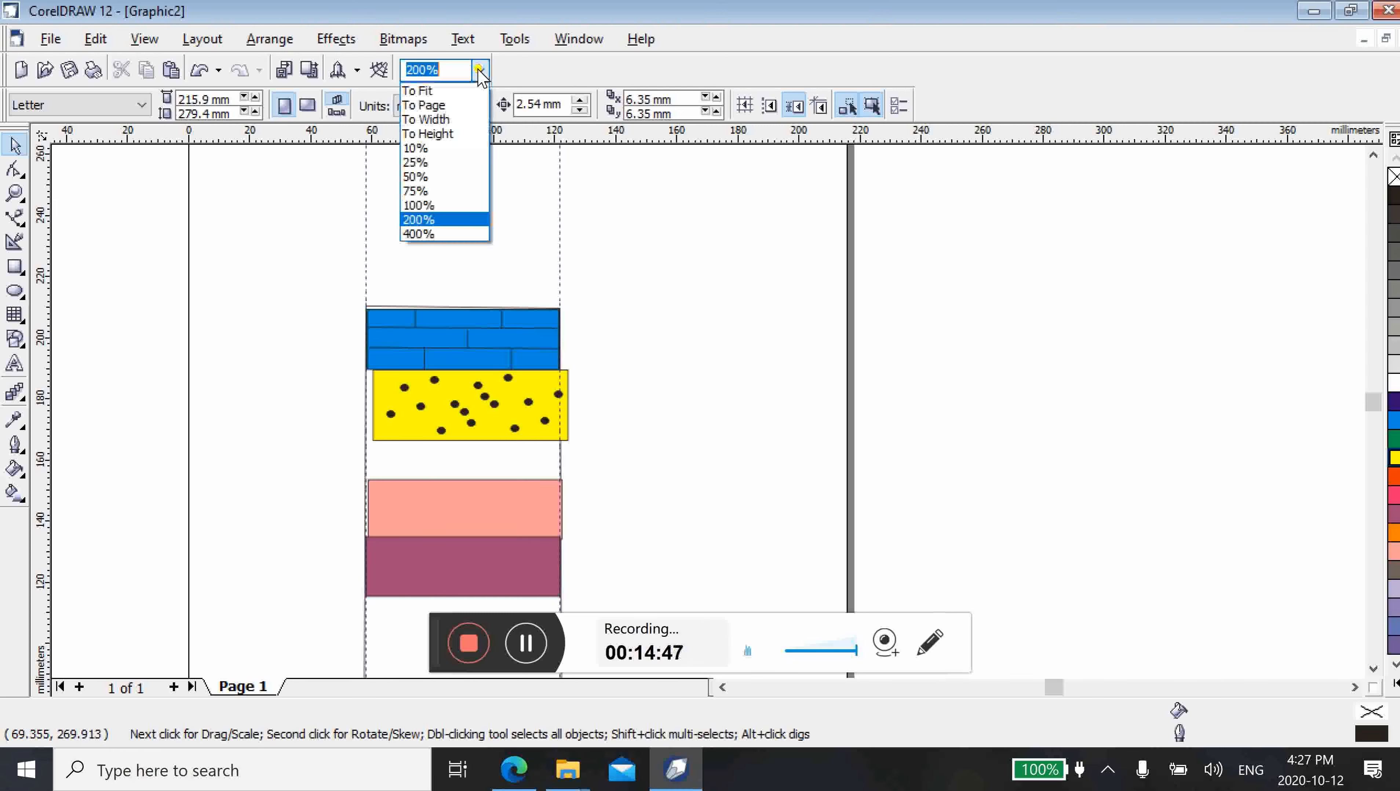
left_click(441, 235)
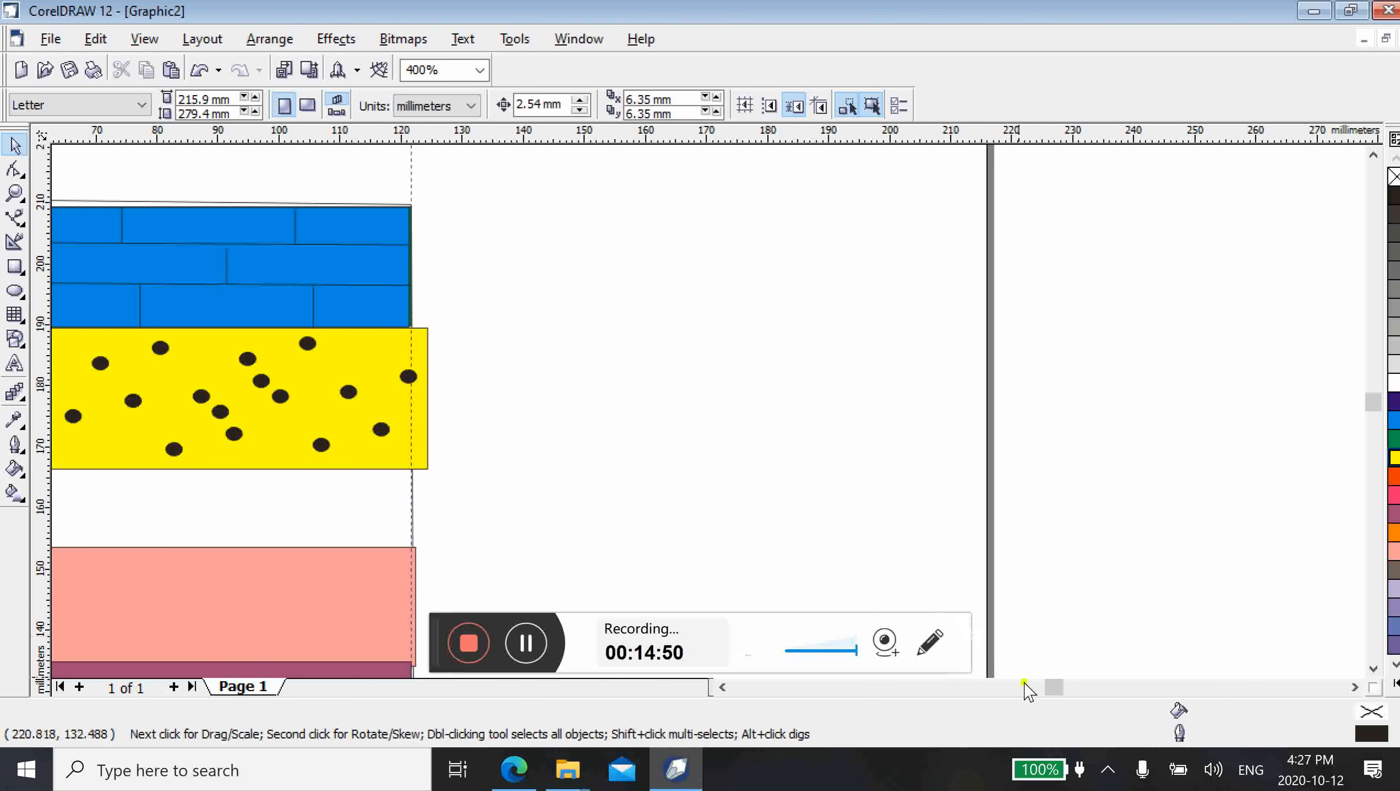
left_click(722, 687)
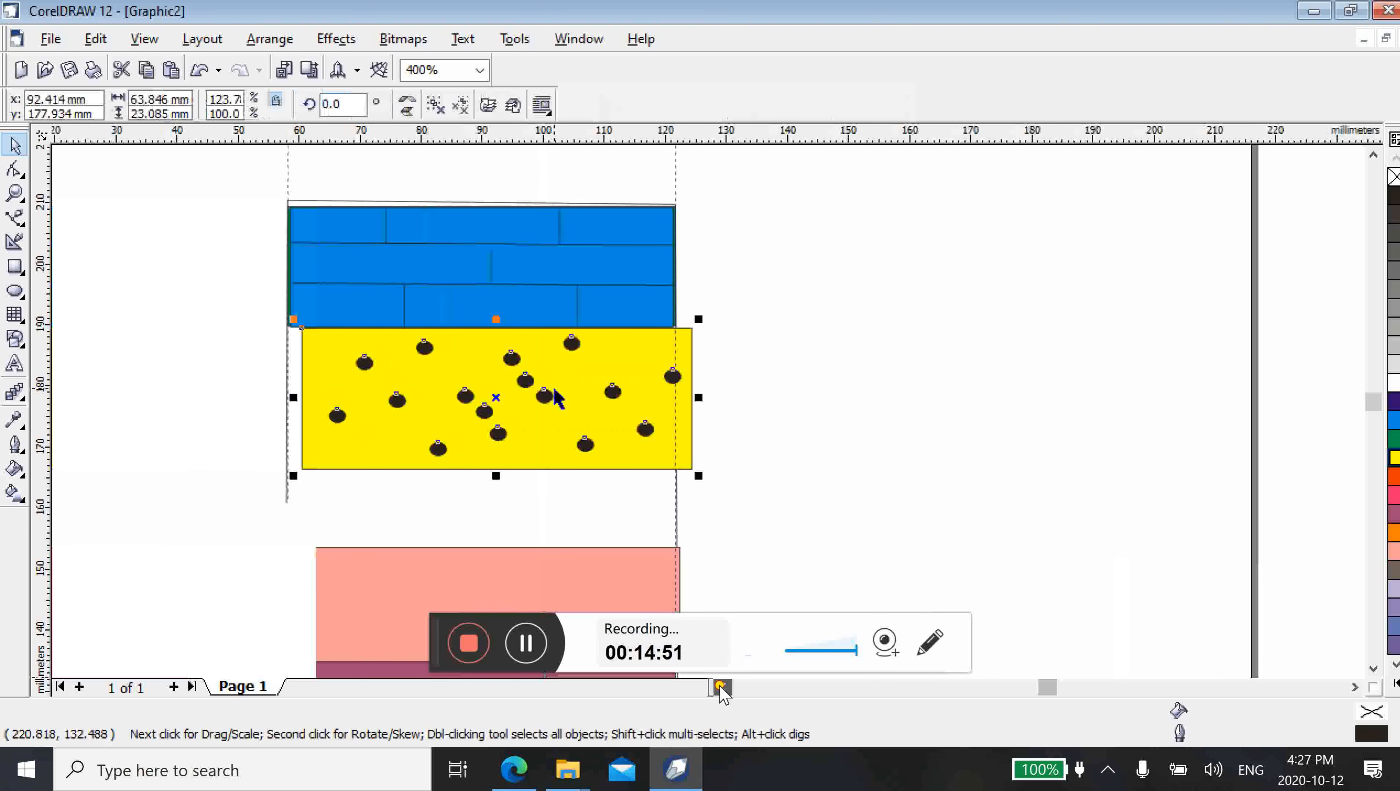
left_click_drag(554, 389, 466, 403)
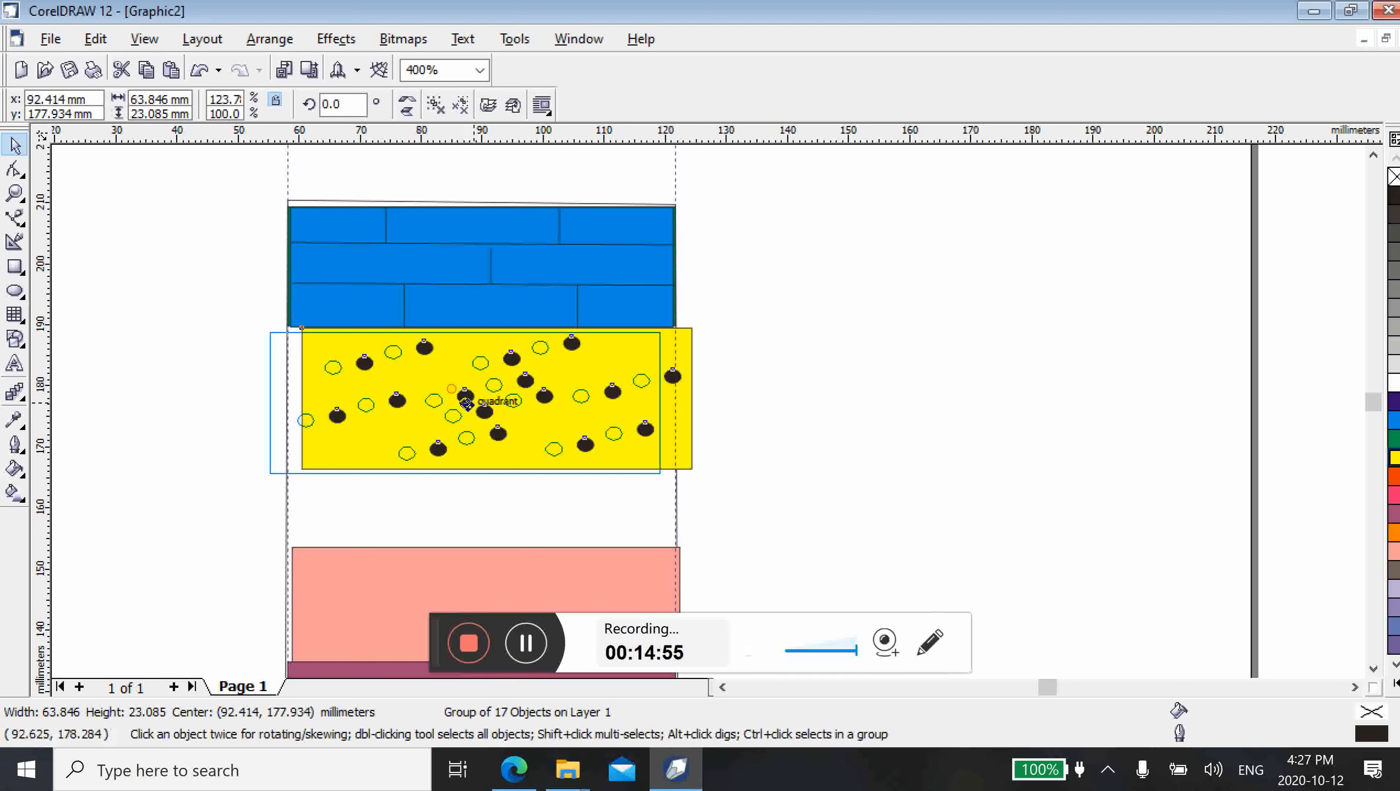
left_click_drag(466, 403, 466, 403)
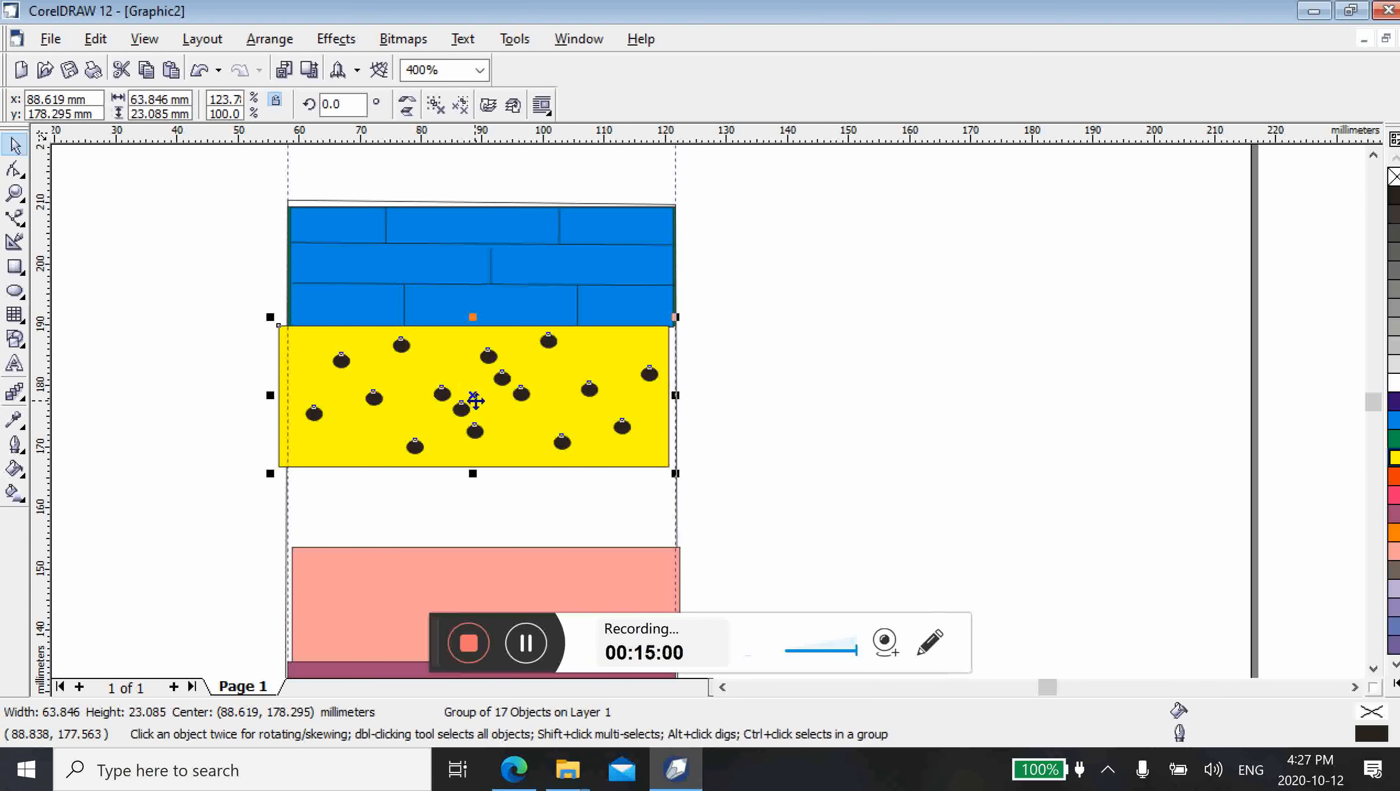
key("Right")
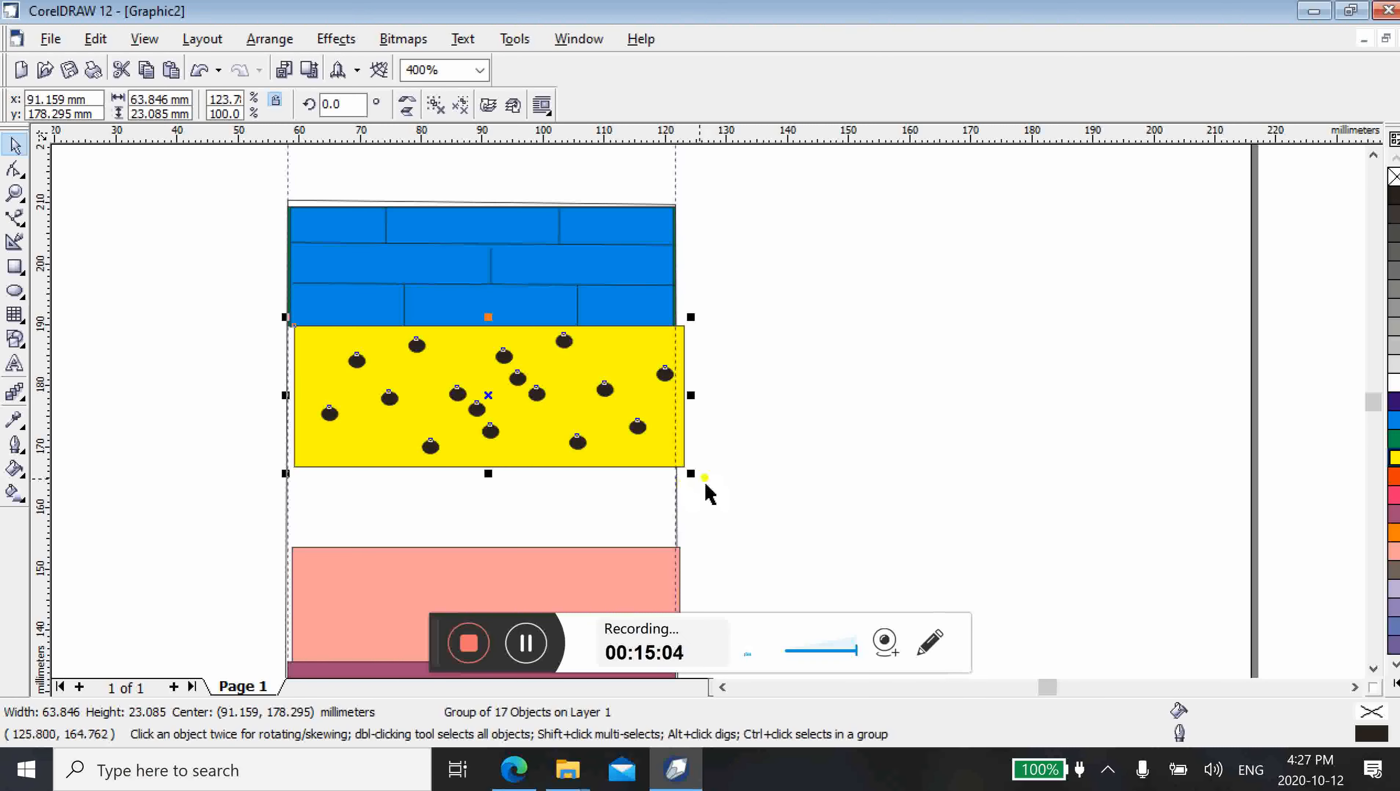
Scale the dotted pattern to about 62.6 by 22.6 mm, fit it between the guidelines directly under the bricks, and deselect it
left_click_drag(693, 476, 681, 470)
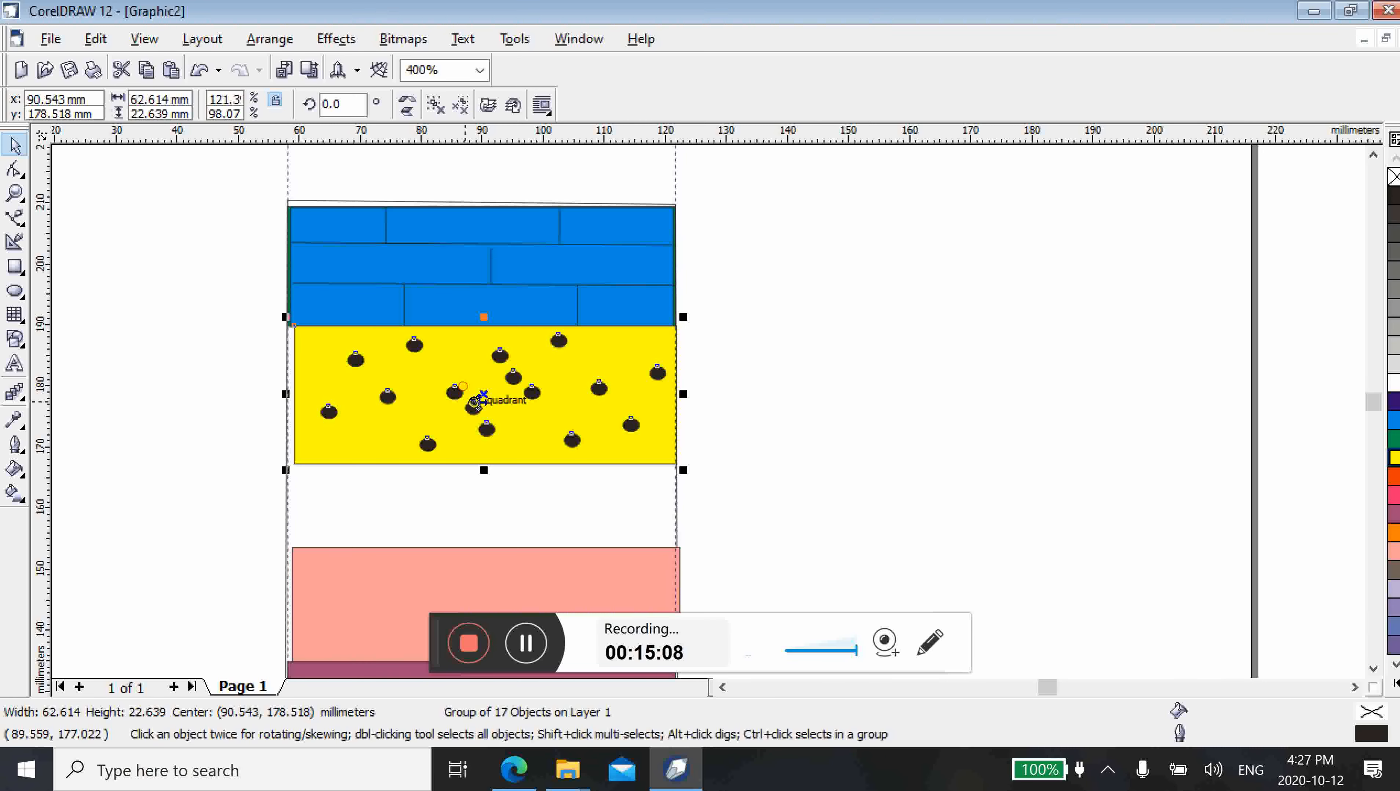
left_click_drag(475, 401, 463, 403)
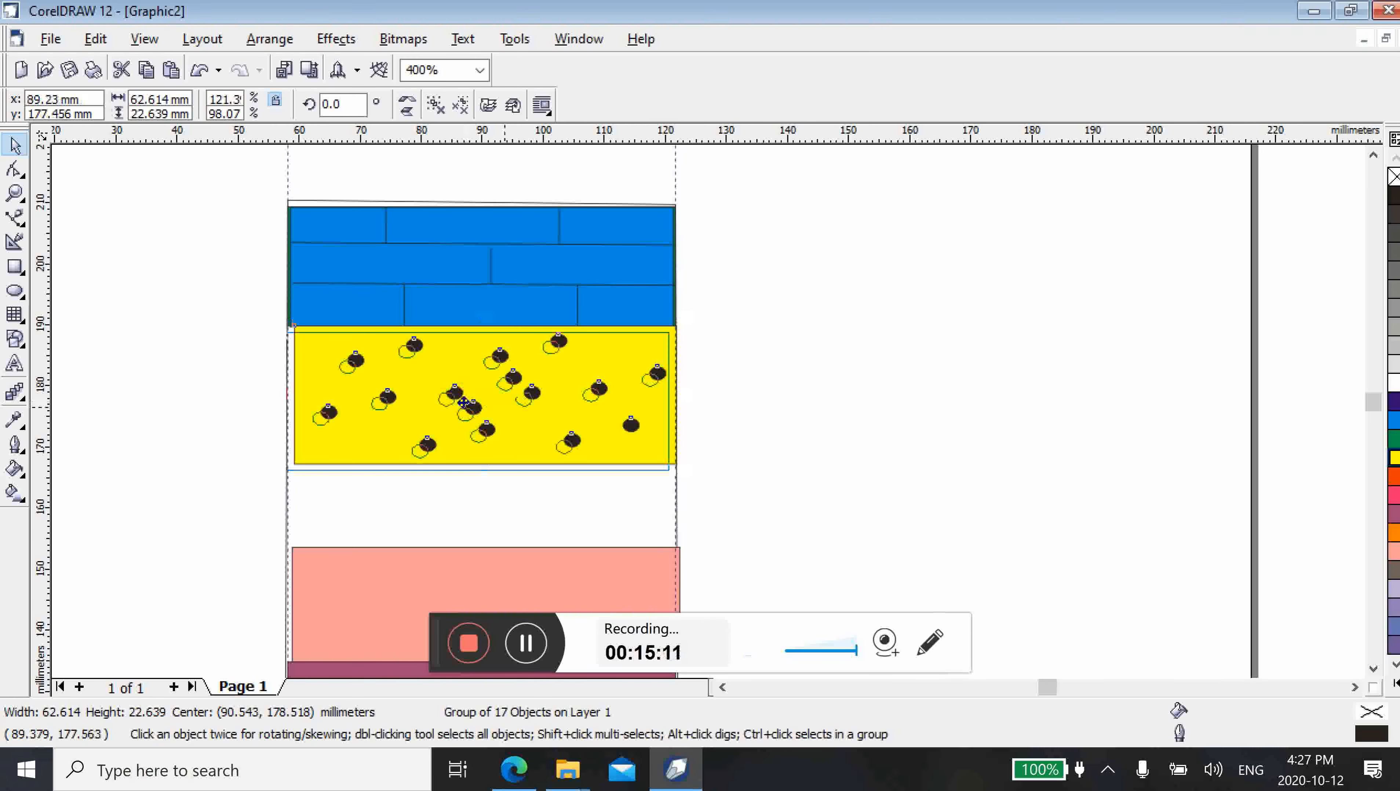
left_click_drag(463, 403, 511, 377)
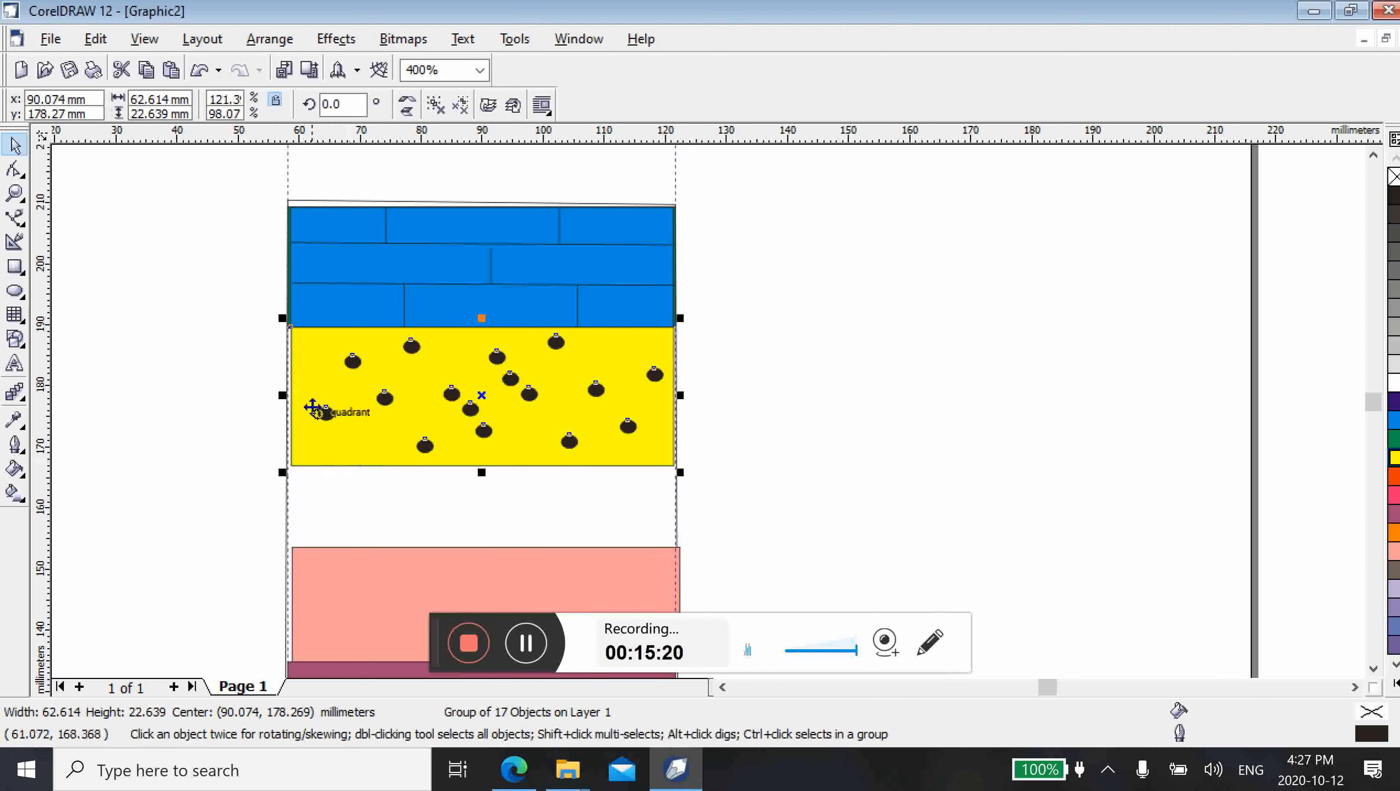
left_click_drag(282, 394, 276, 394)
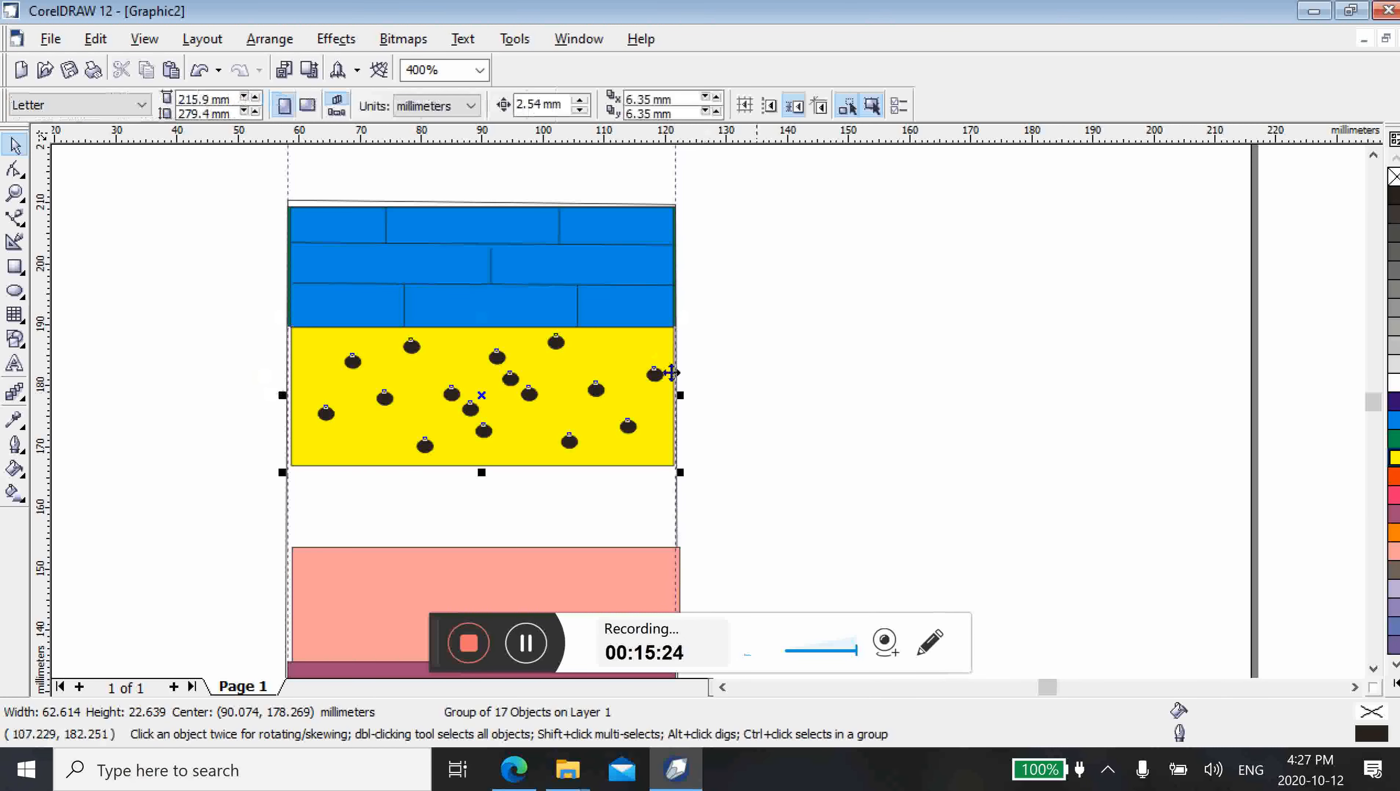
left_click(756, 420)
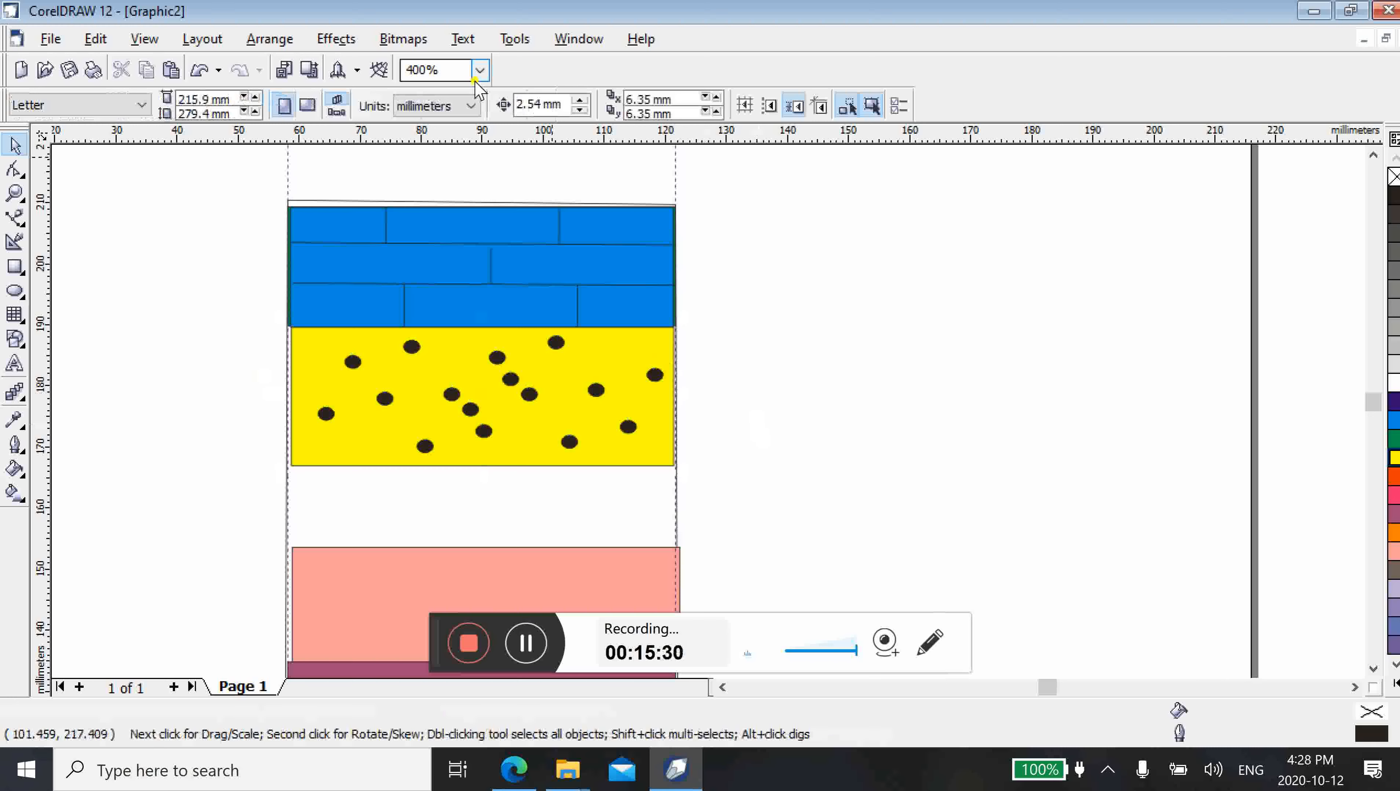
Group the whole column, including the brick and dotted patterns, the remaining bars and the outer frame
left_click(479, 71)
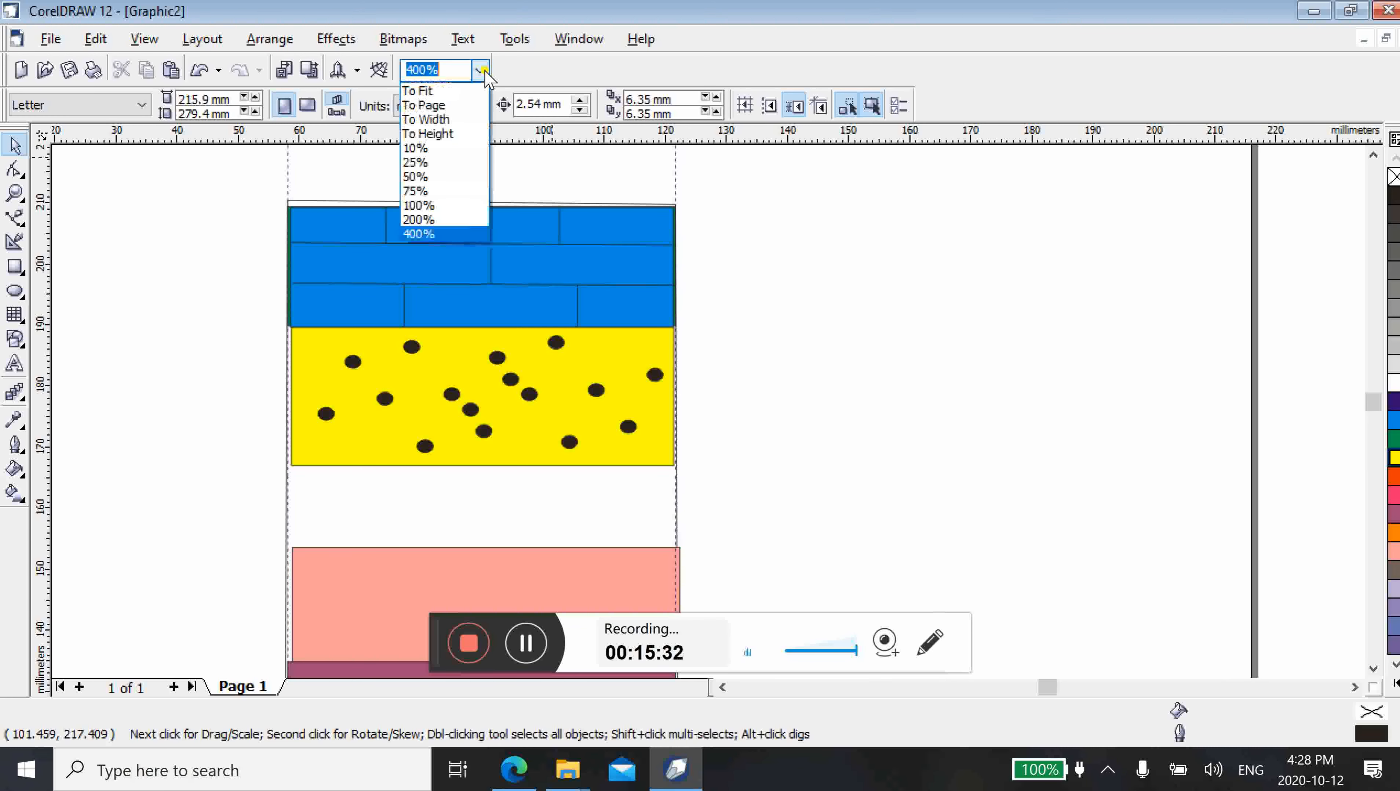
left_click(426, 219)
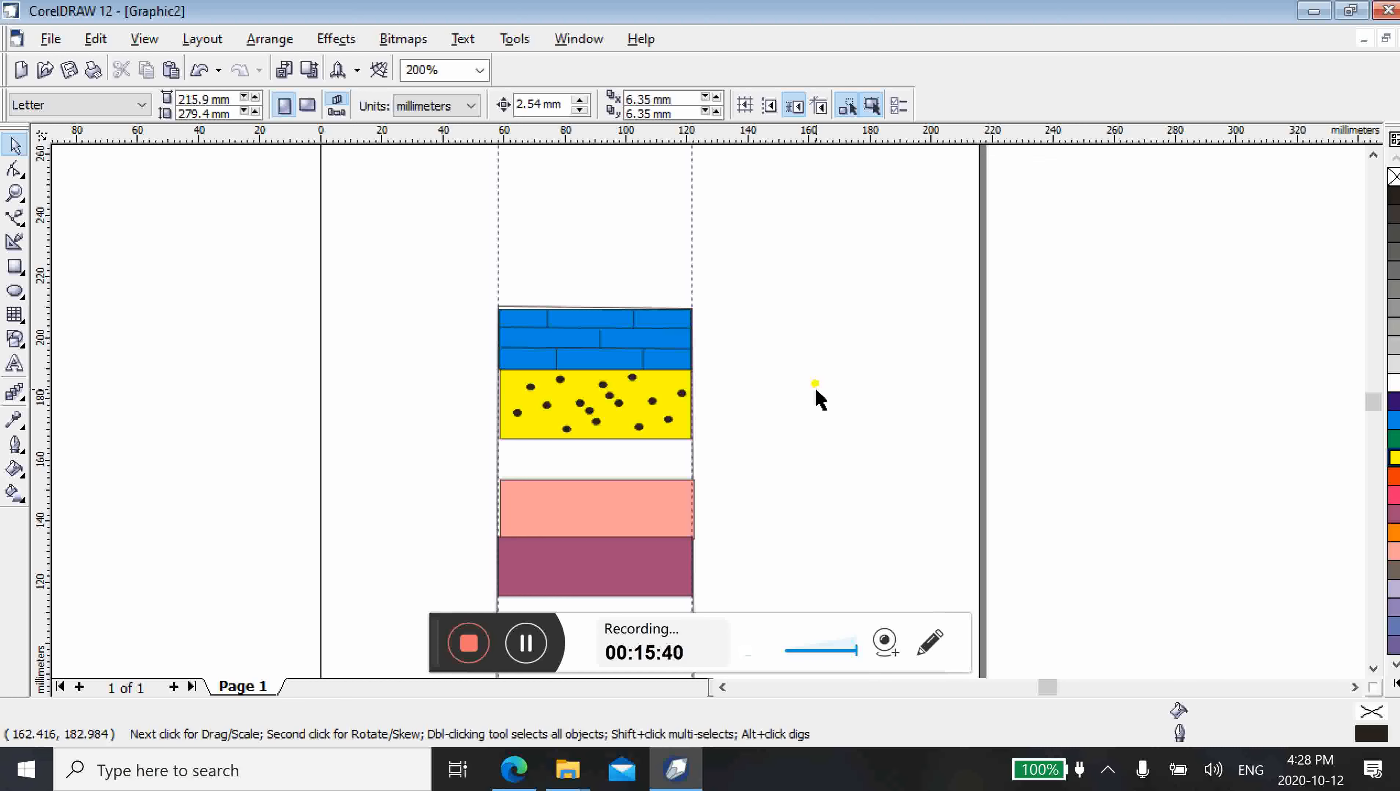
scroll(829, 515, "down", 1)
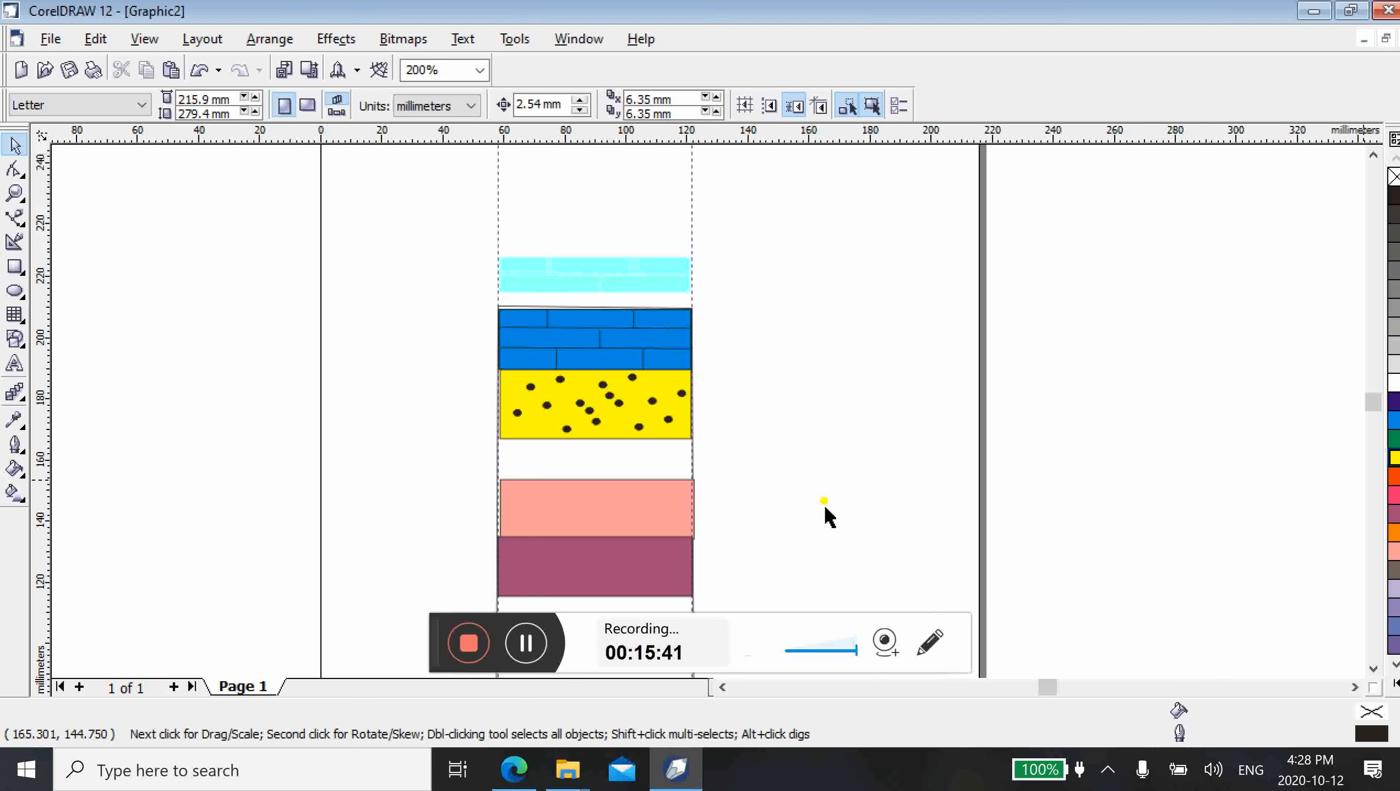
scroll(827, 509, "down", 1)
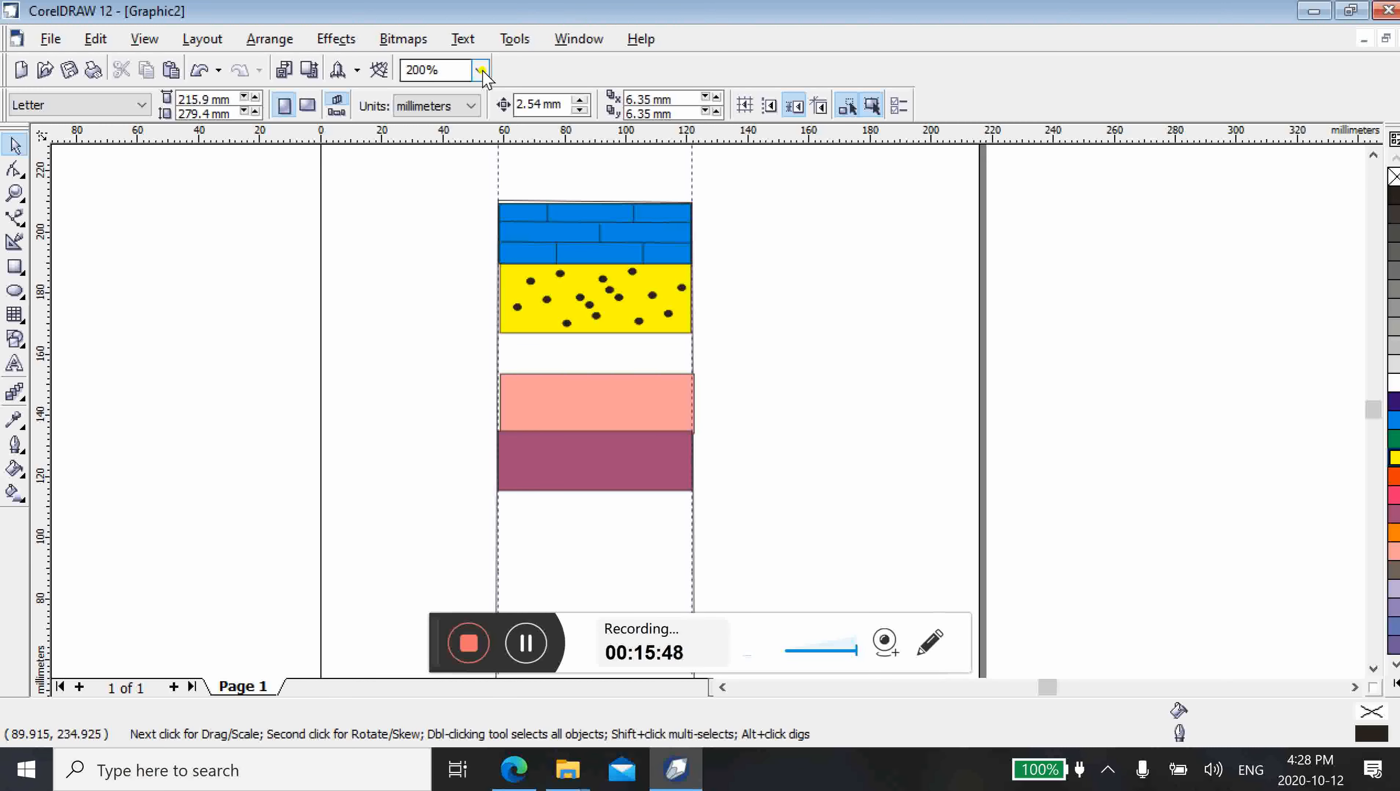
left_click(480, 70)
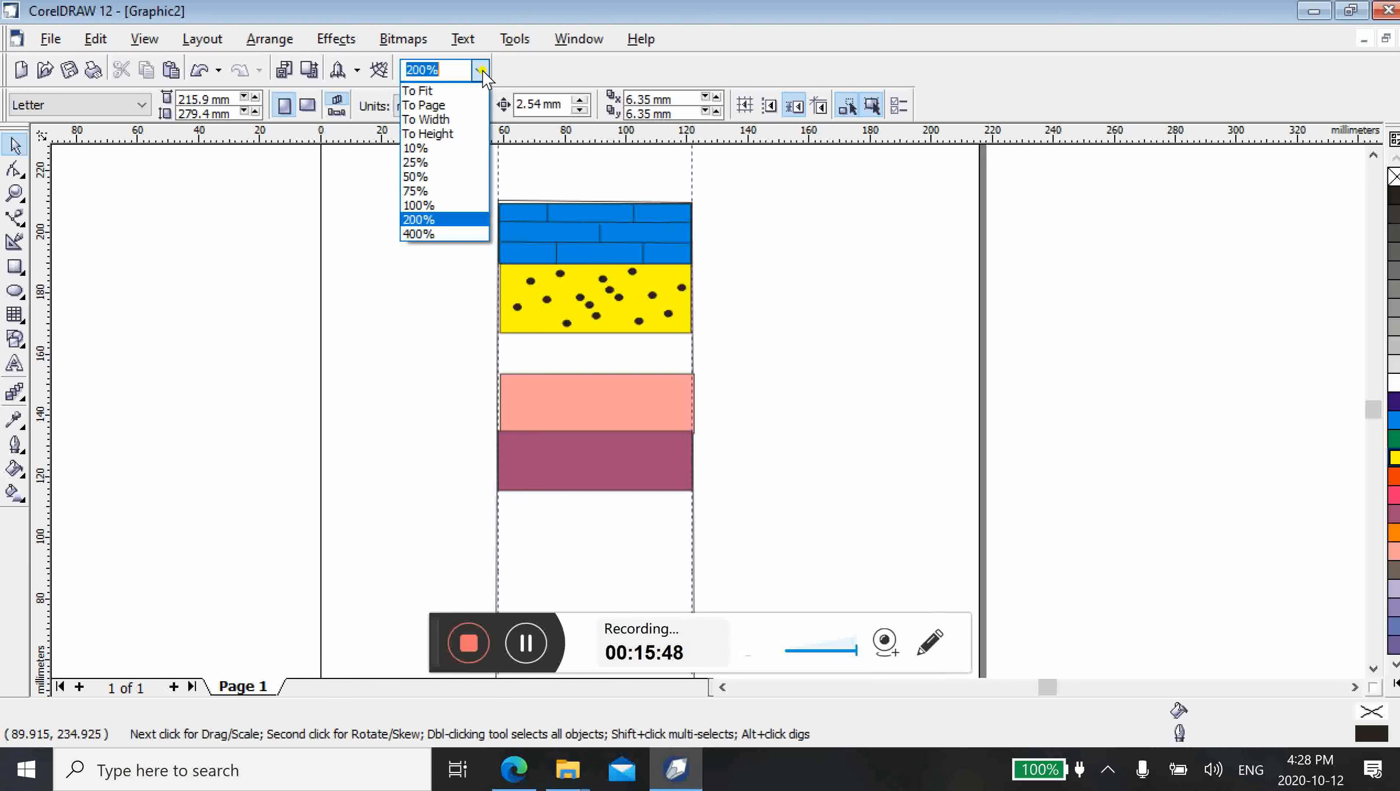
left_click(437, 205)
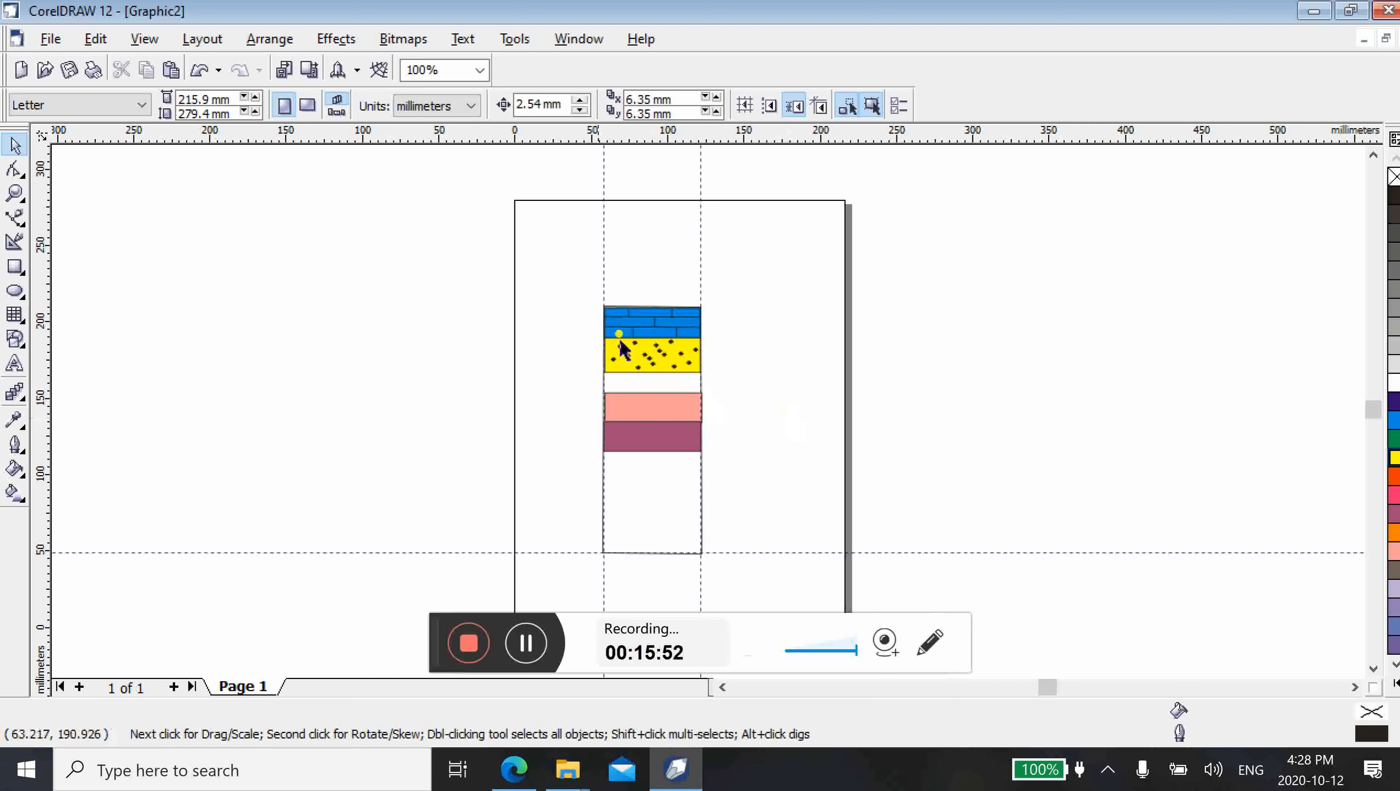
mouse_move(575, 286)
left_mouse_down()
mouse_move(616, 324)
mouse_move(747, 589)
left_mouse_up()
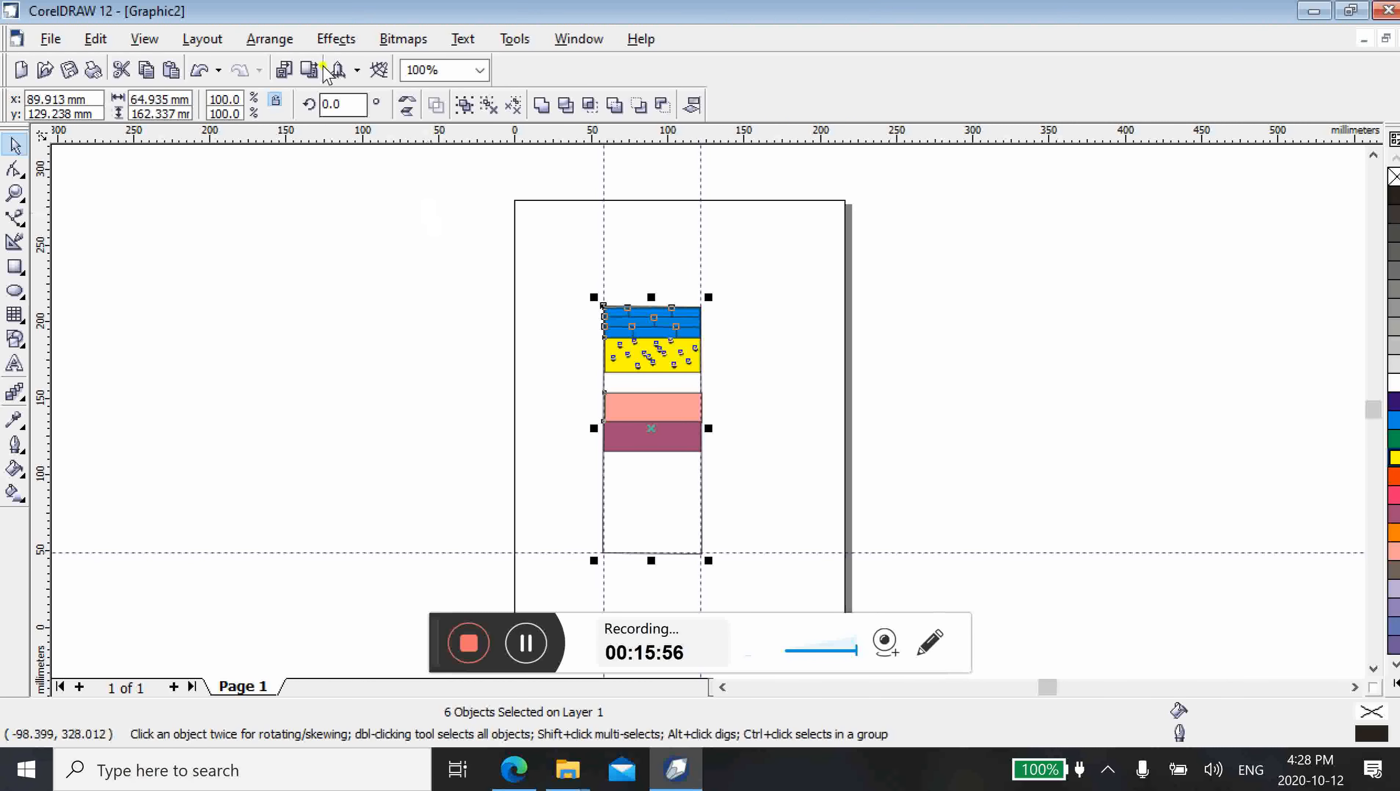
left_click(279, 42)
left_click(283, 160)
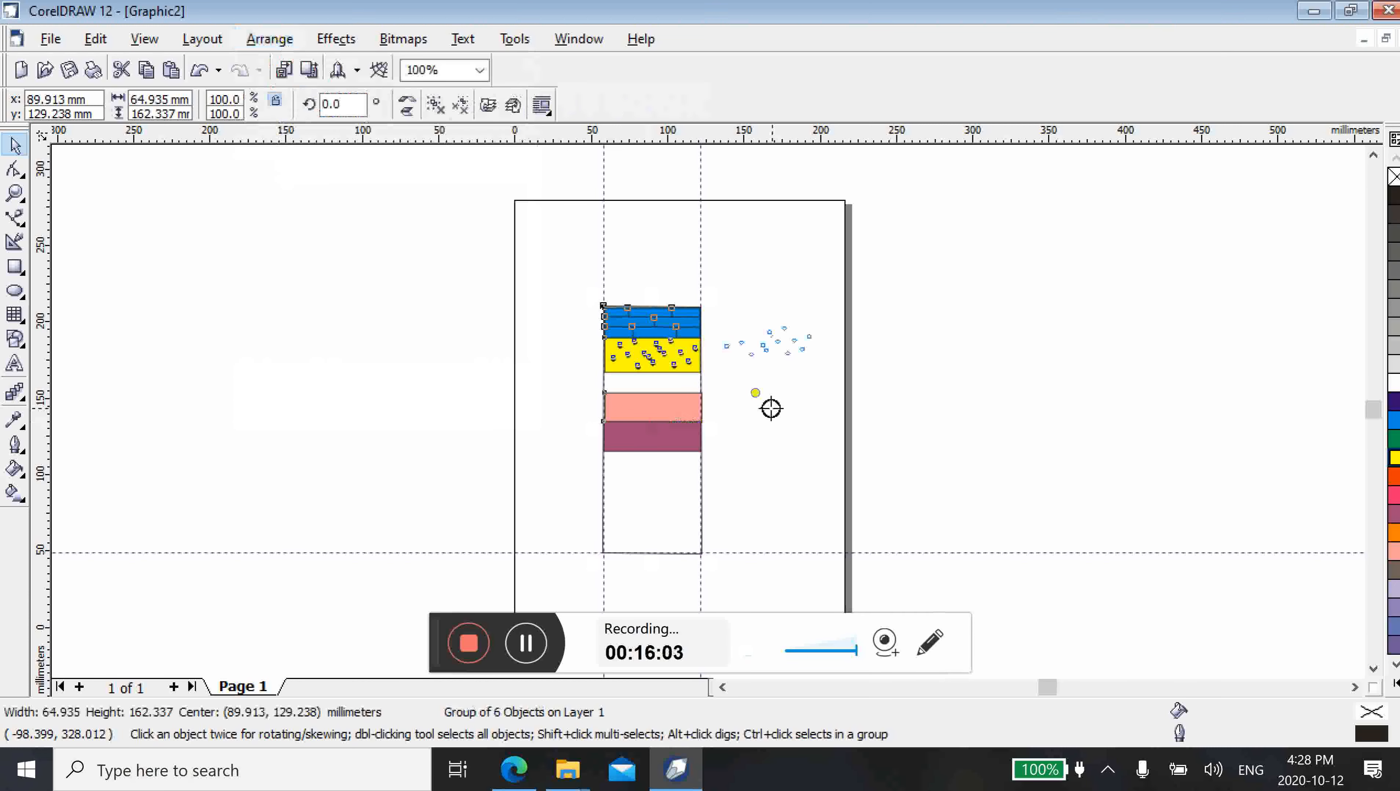
Copy the grouped column rightward, centred at about x 179.4 mm, y 142.9 mm, and deselect the copy
left_click_drag(771, 409, 788, 407)
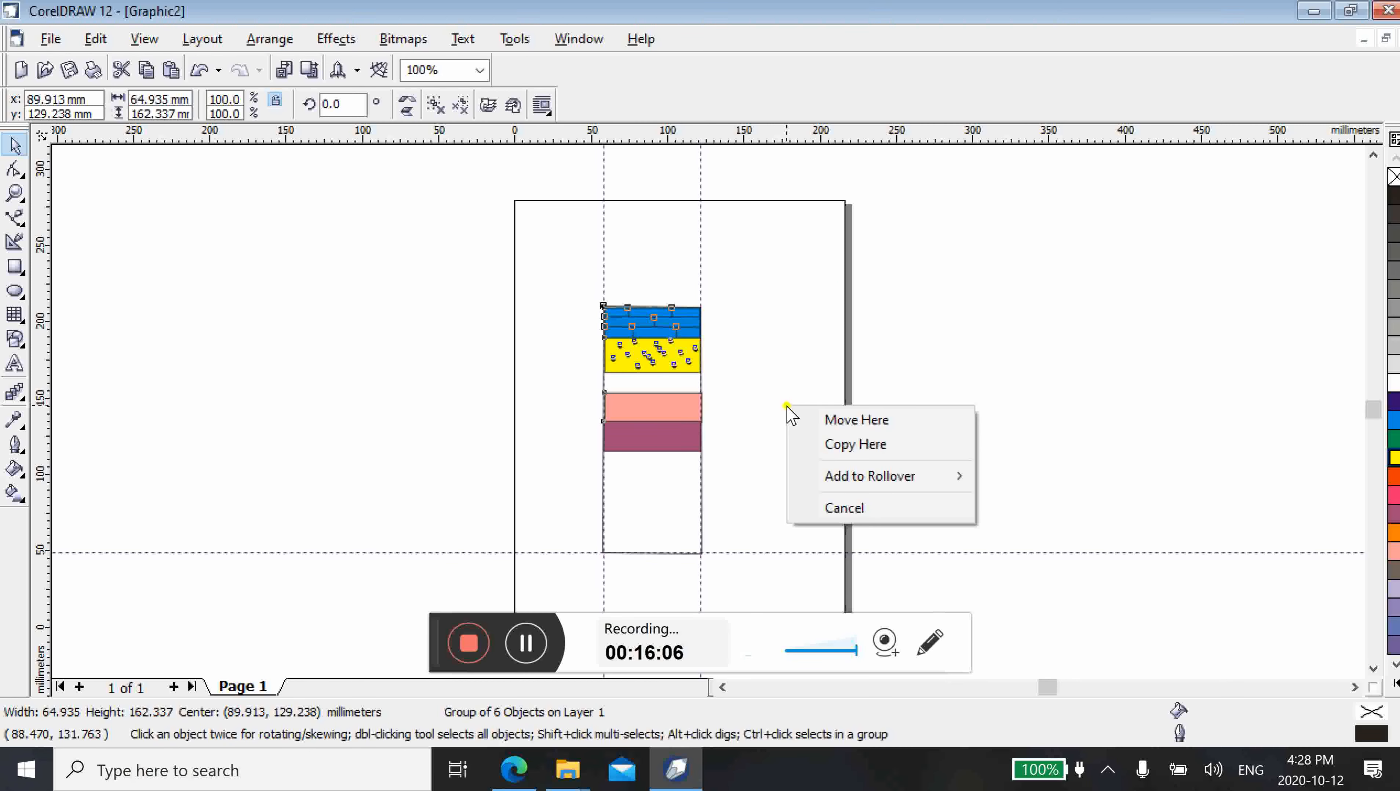
left_click(833, 445)
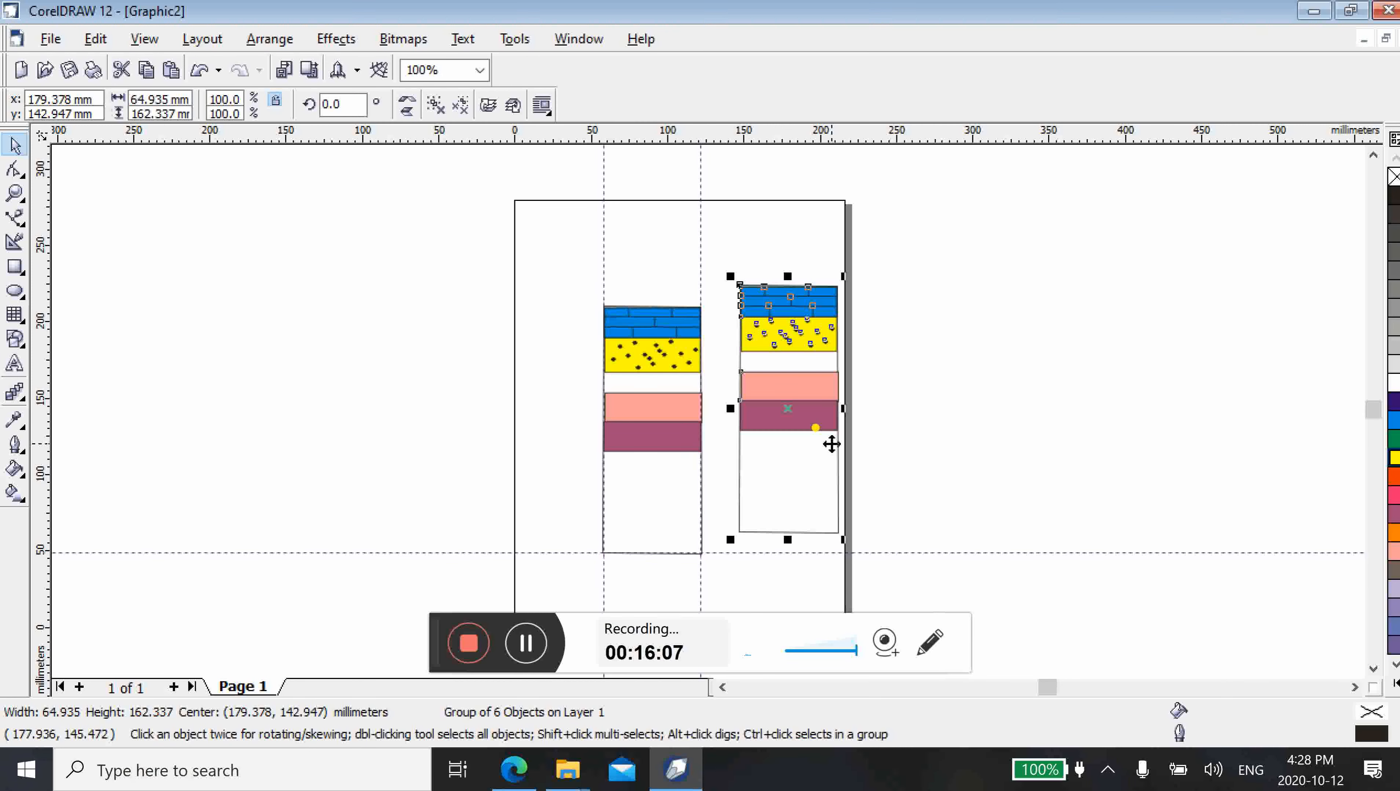
left_click(880, 498)
Move the original grouped column left to the page's left edge, centred at about x 34.4 mm, y 137.9 mm, and deselect it
left_click_drag(576, 279, 732, 583)
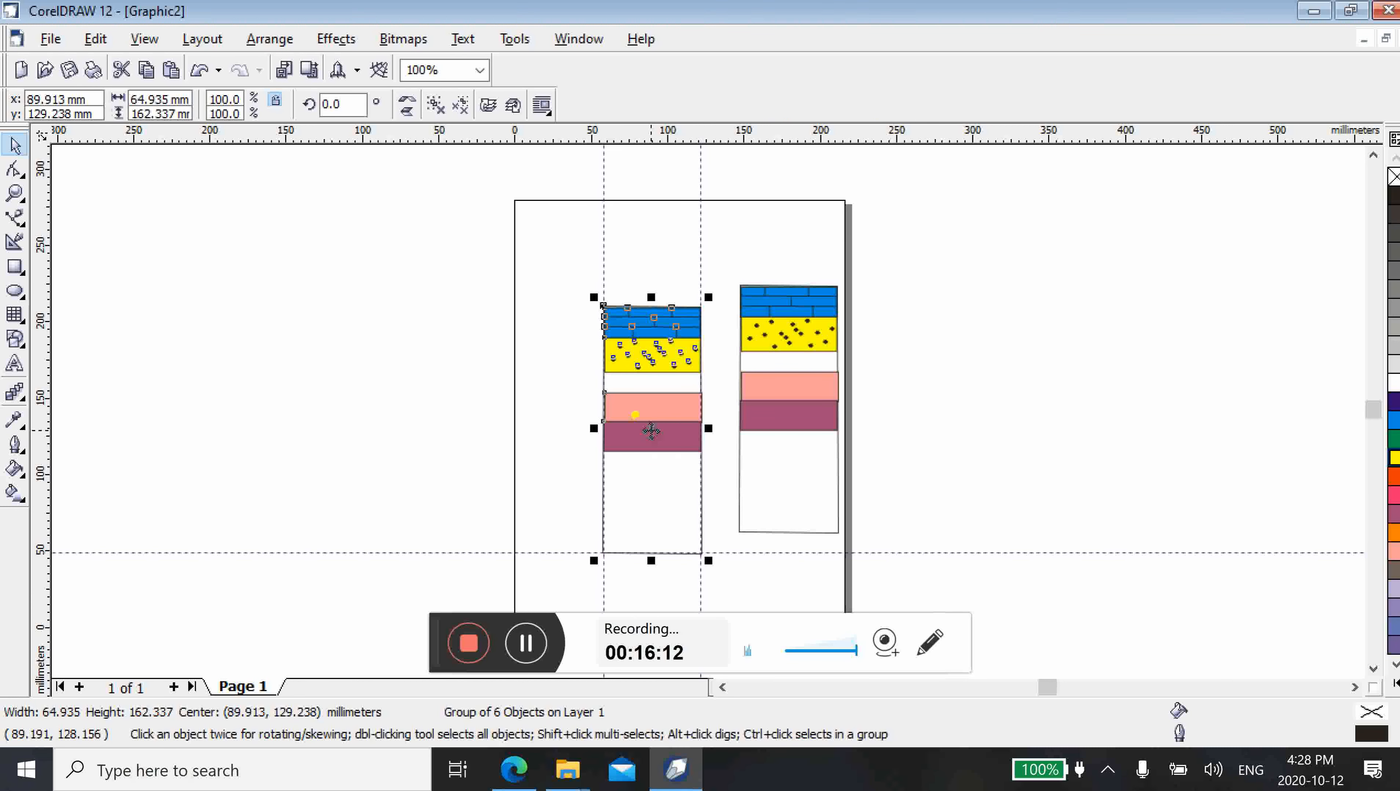
left_click_drag(651, 431, 567, 418)
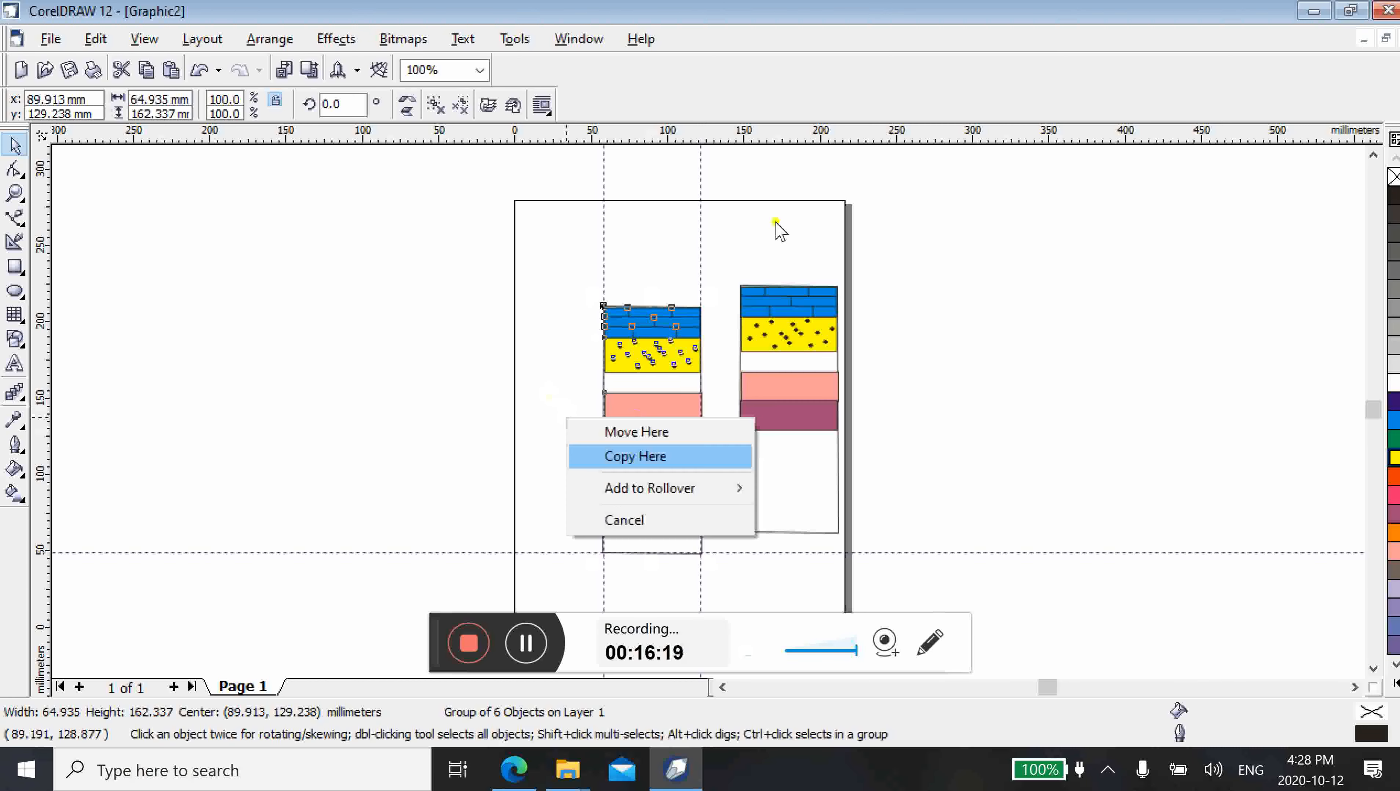
left_click(652, 432)
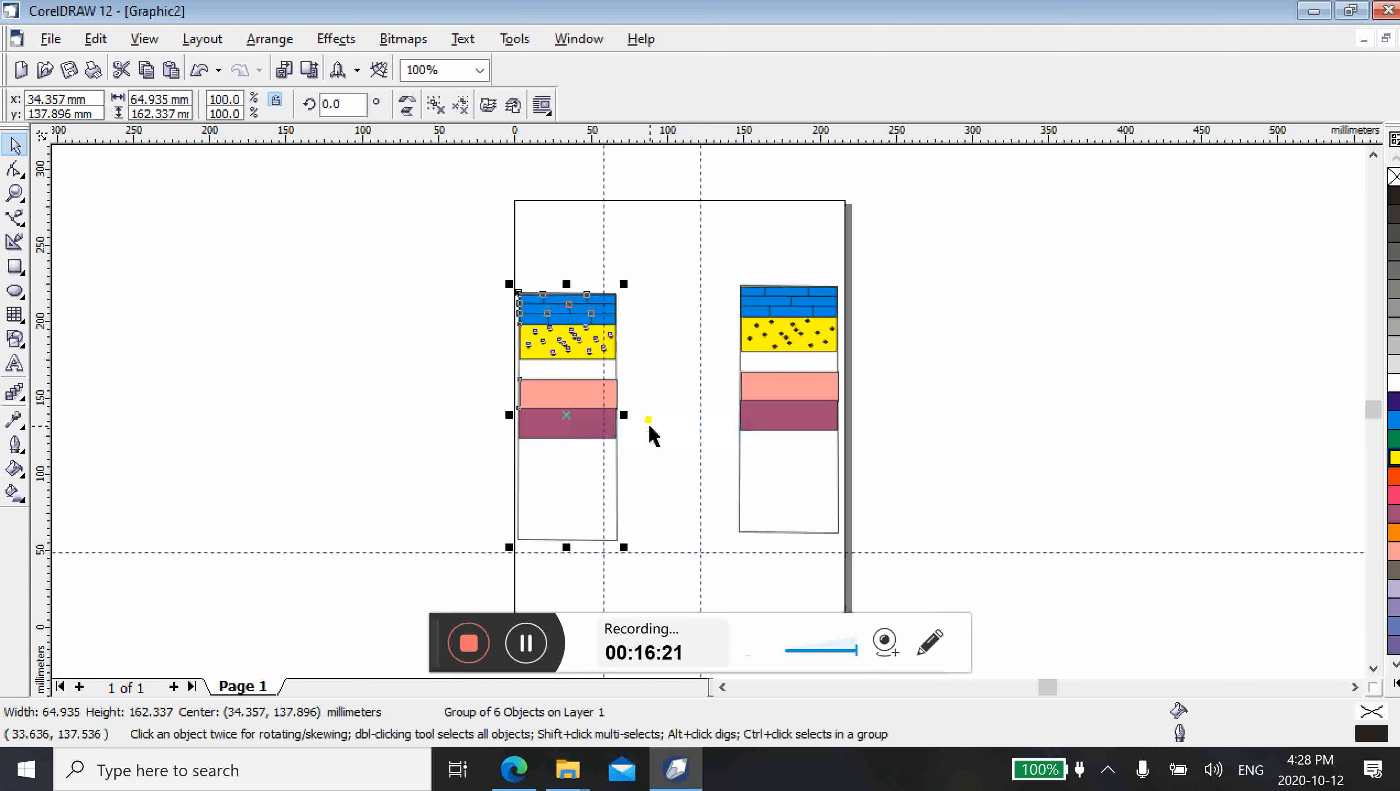
left_click(783, 574)
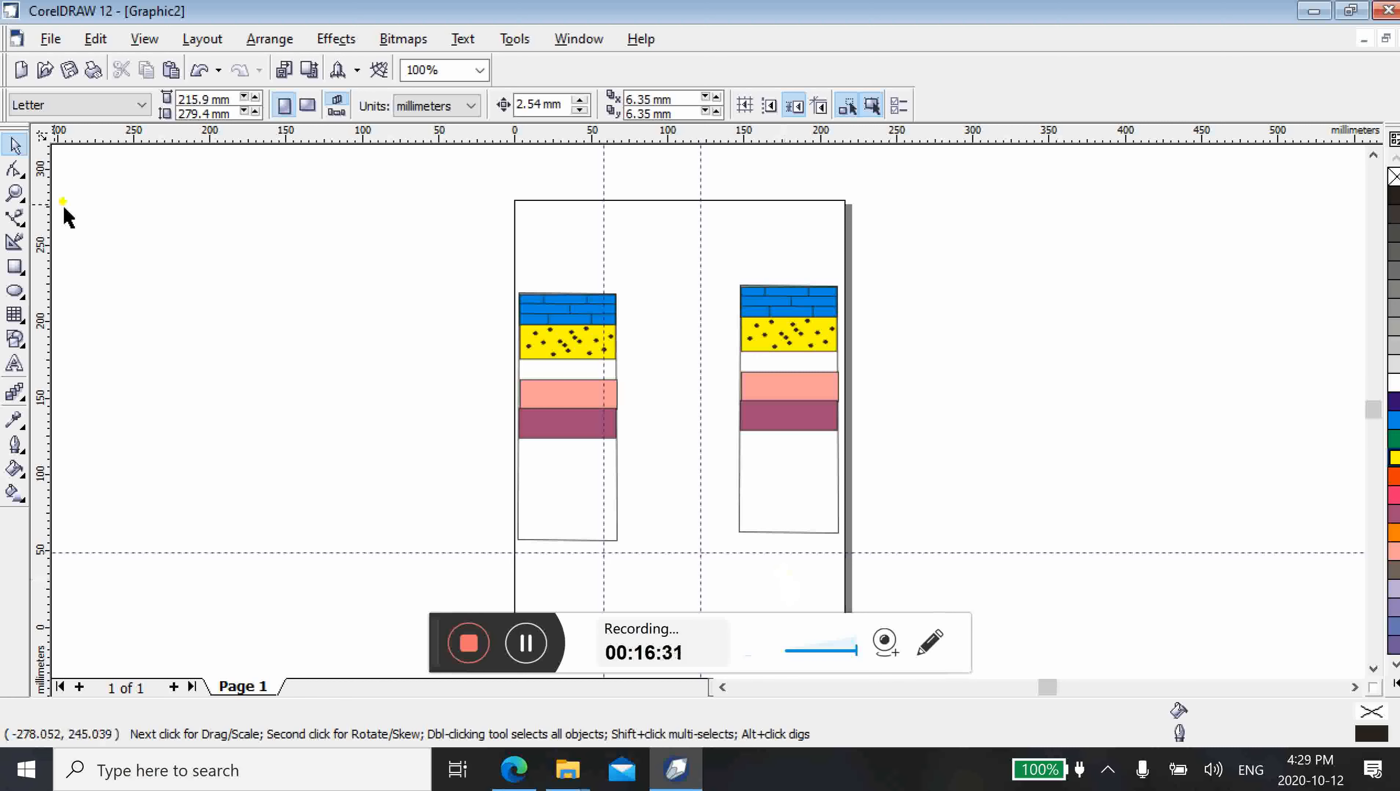
Draw a closed four-sided Bezier shape joining the facing corners of the yellow dotted bars in the two columns
left_click(14, 219)
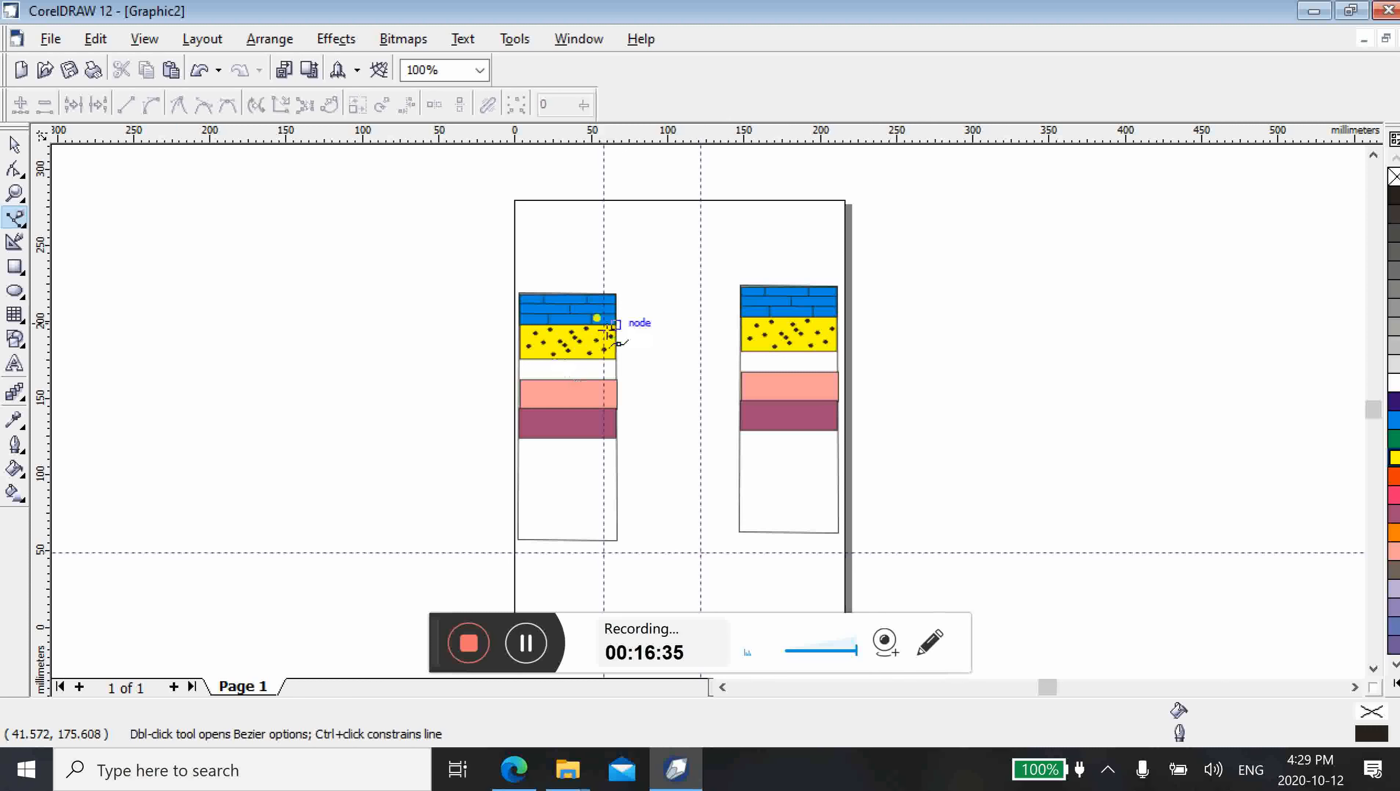
left_click(615, 323)
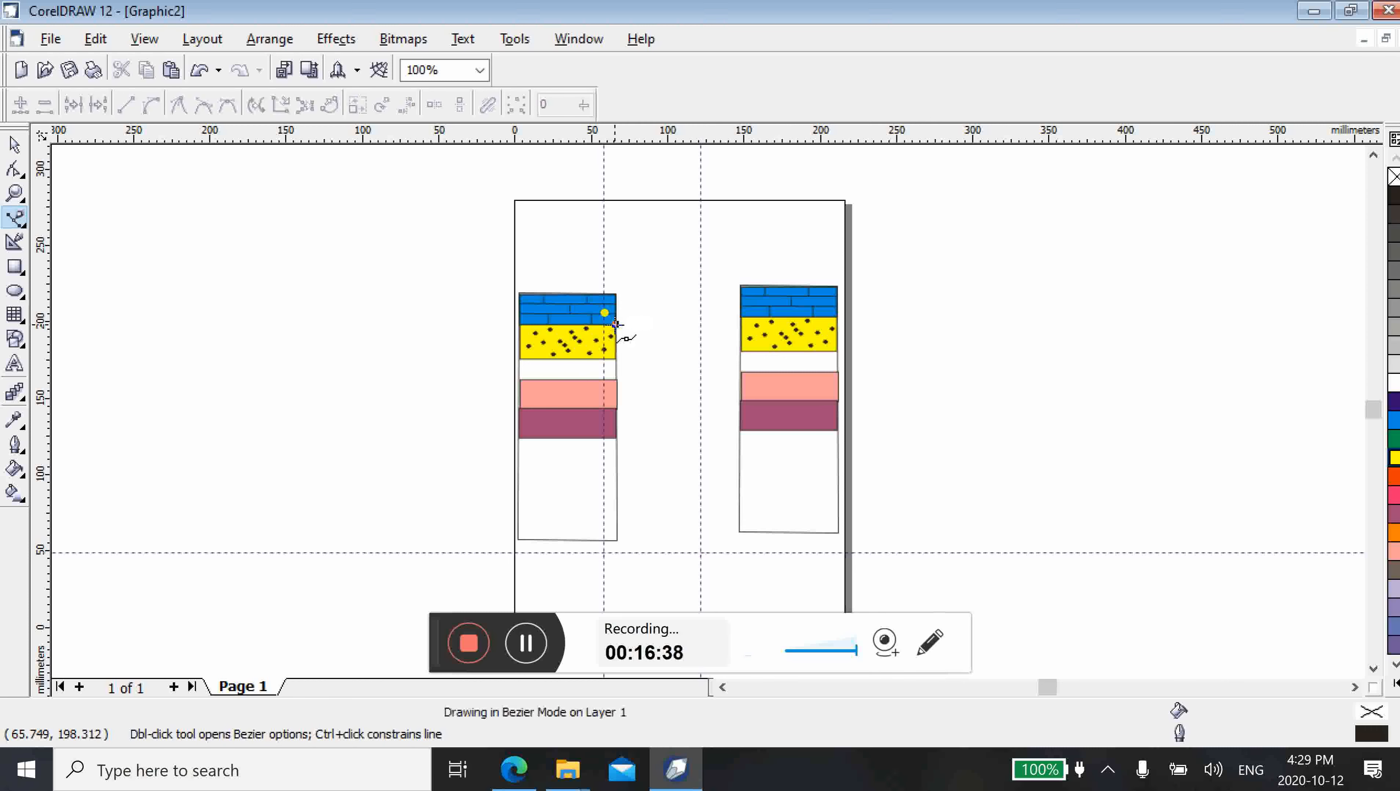
left_click(741, 315)
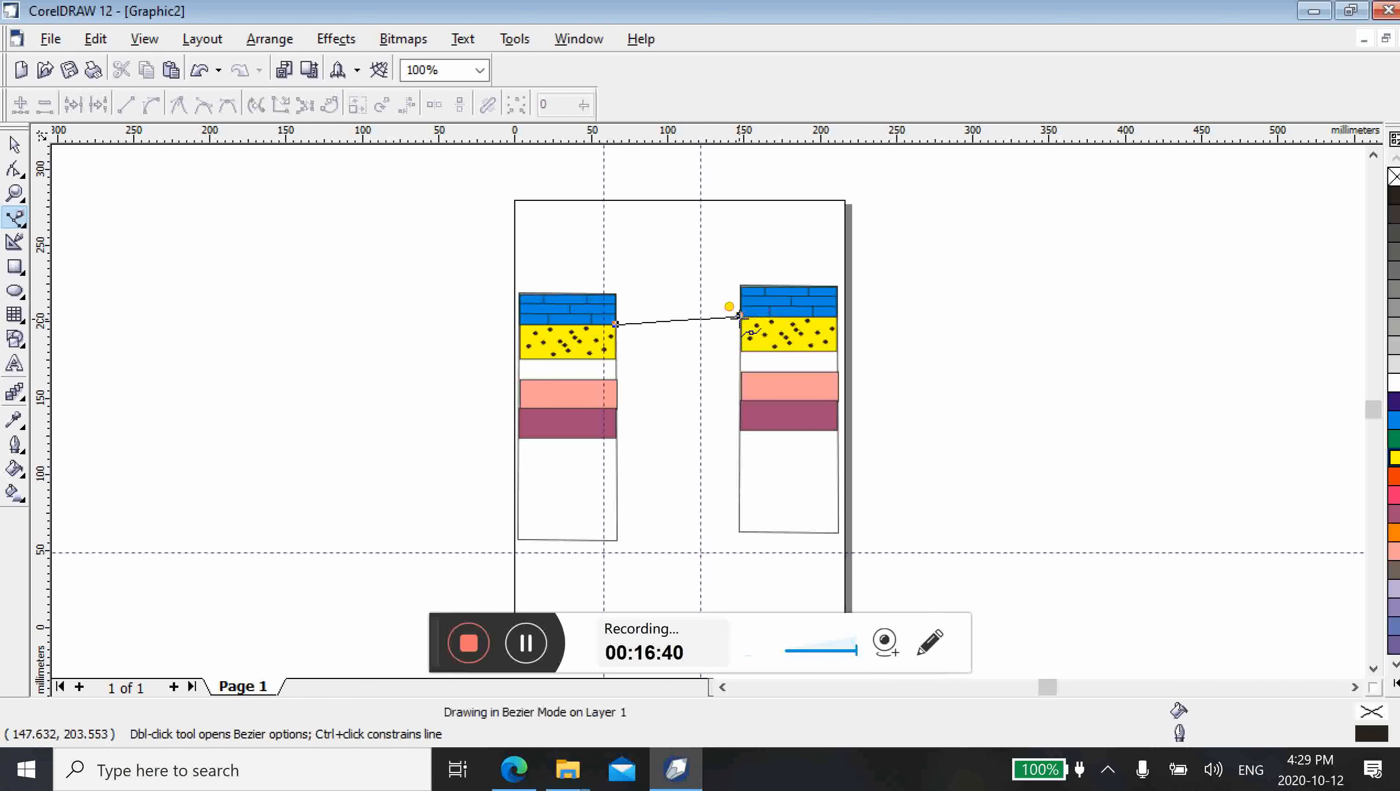
left_click(741, 350)
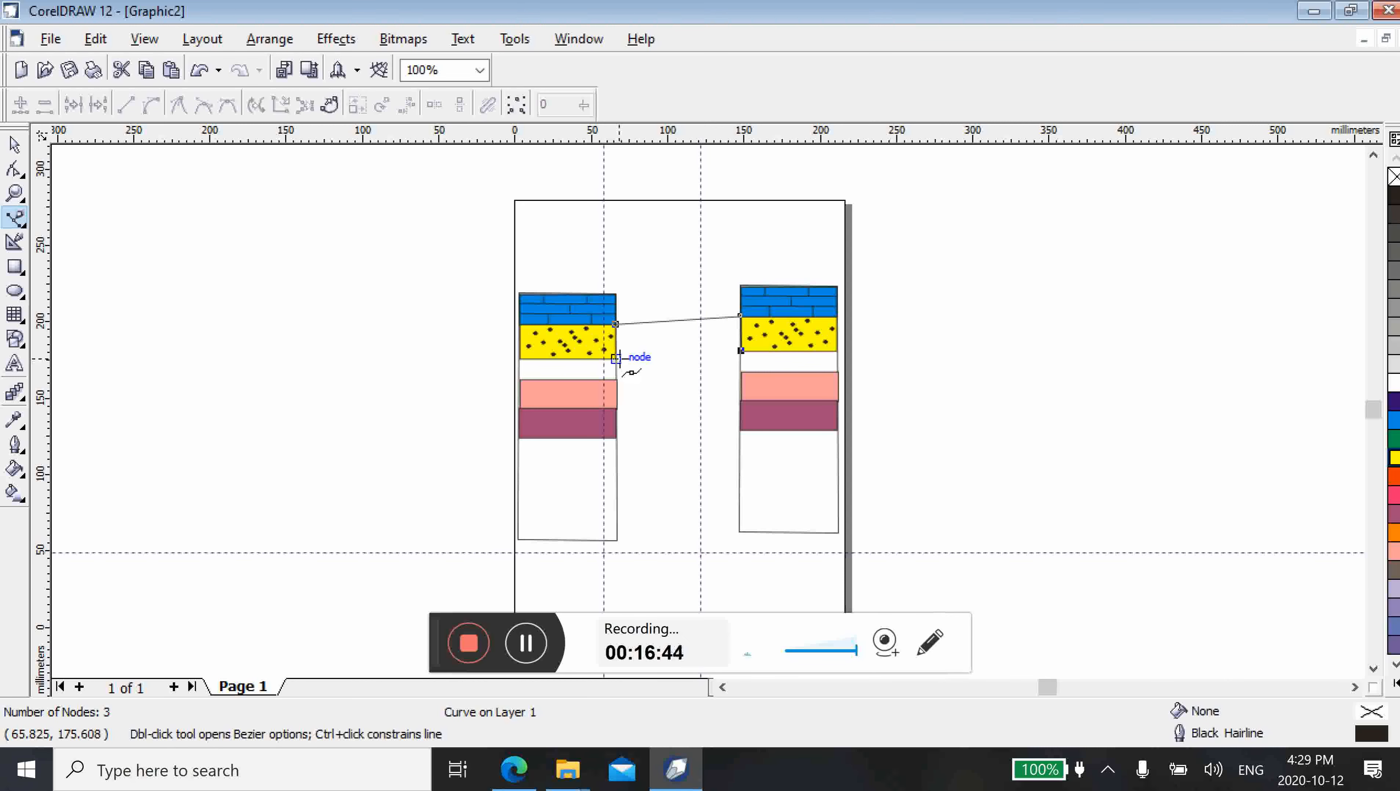
left_click(617, 359)
left_click(615, 324)
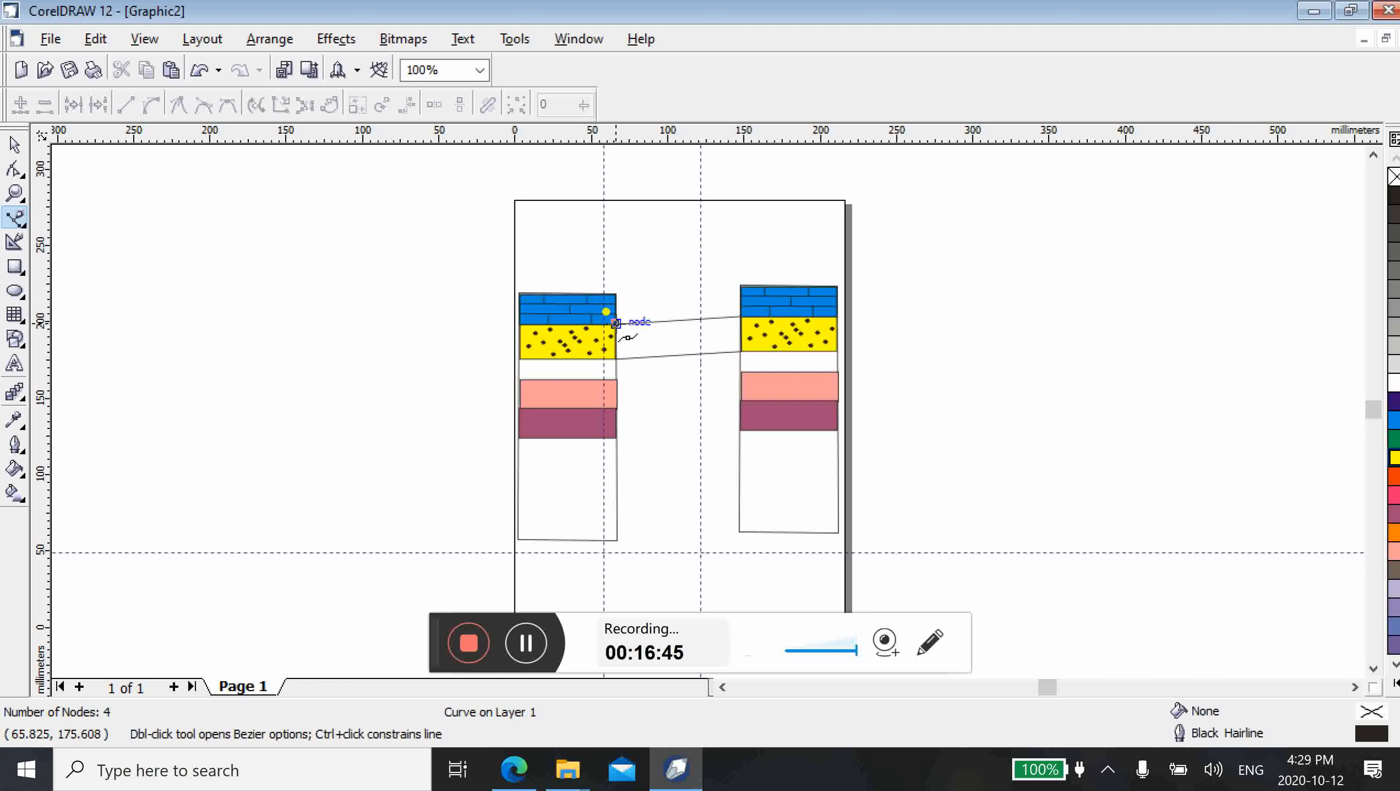
key("Escape")
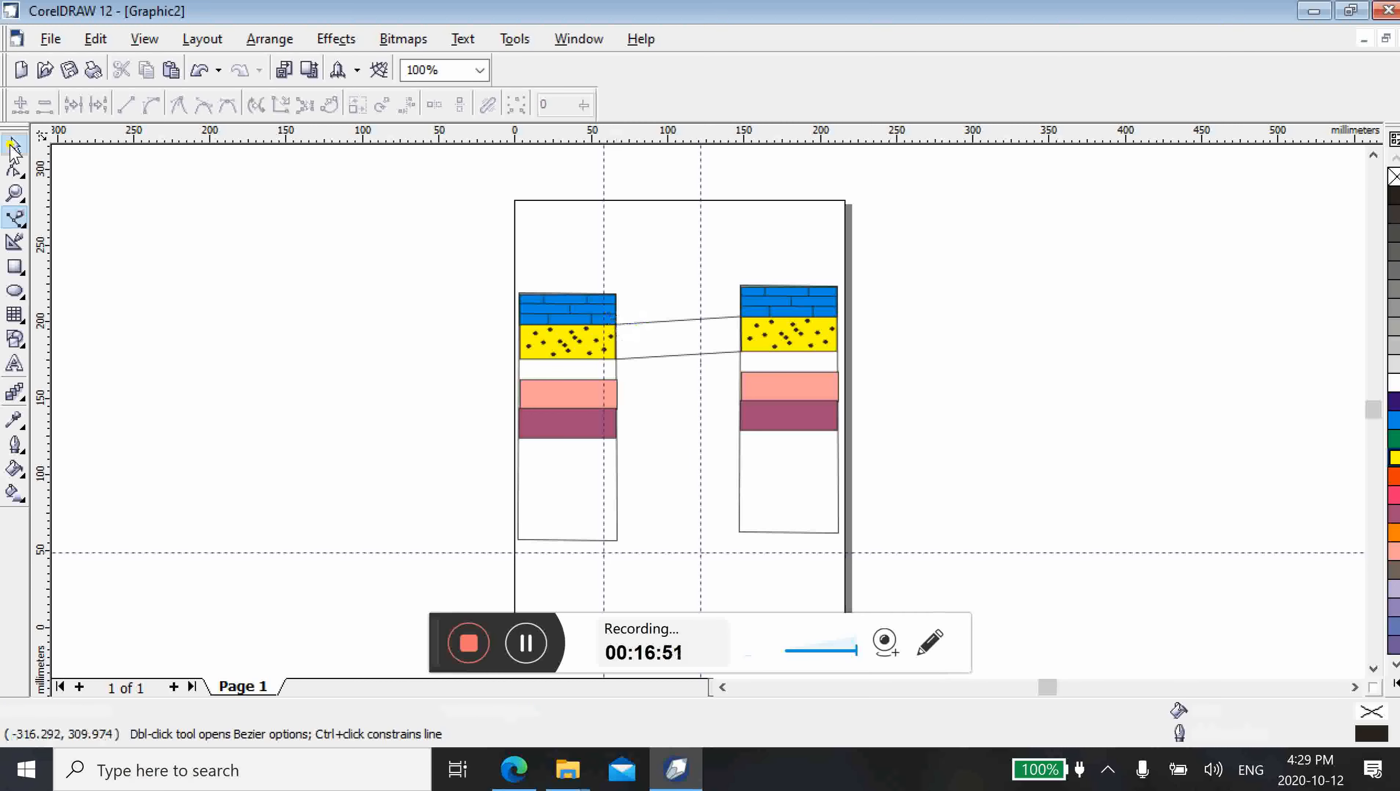
Fill the connecting shape between the dotted bars with yellow and deselect it
left_click(14, 147)
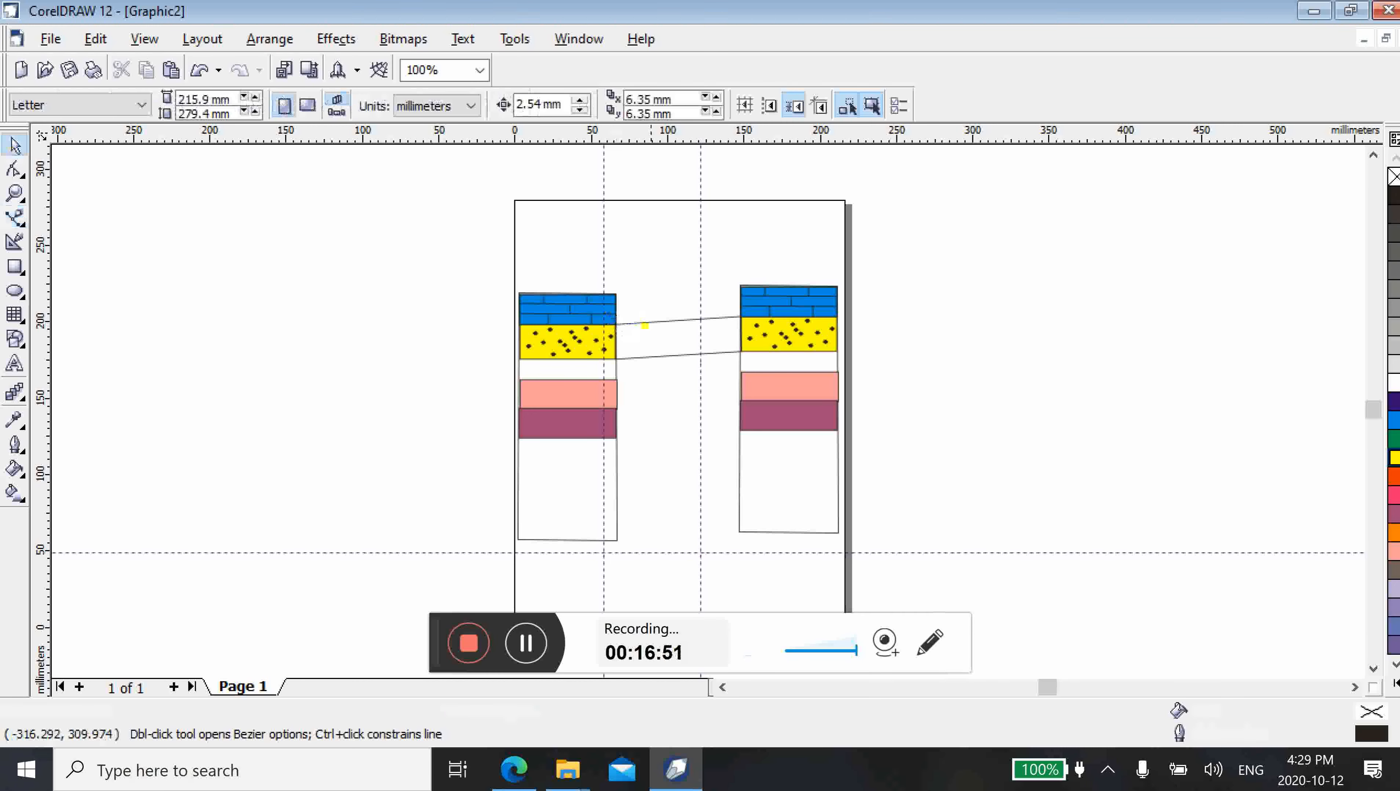
left_click(650, 335)
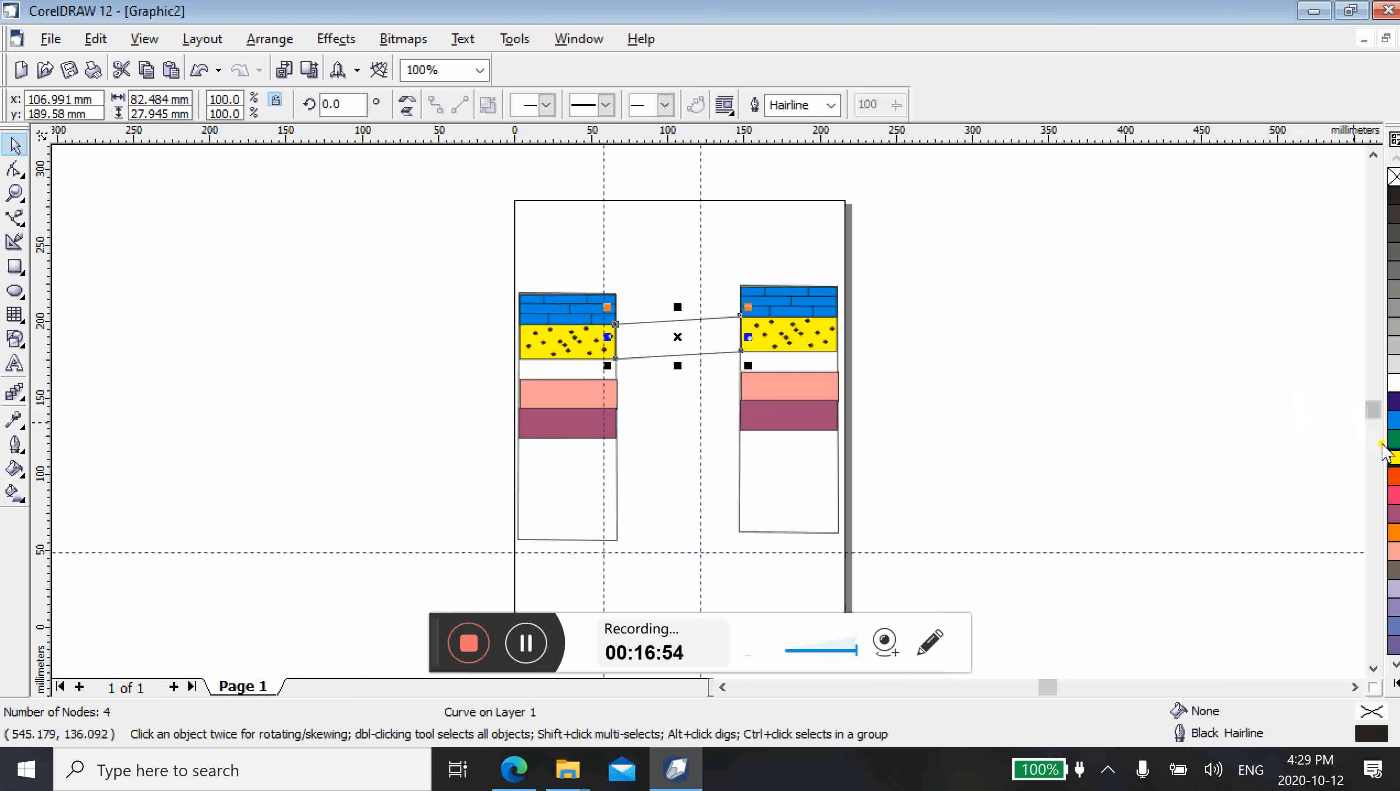
left_click(1393, 457)
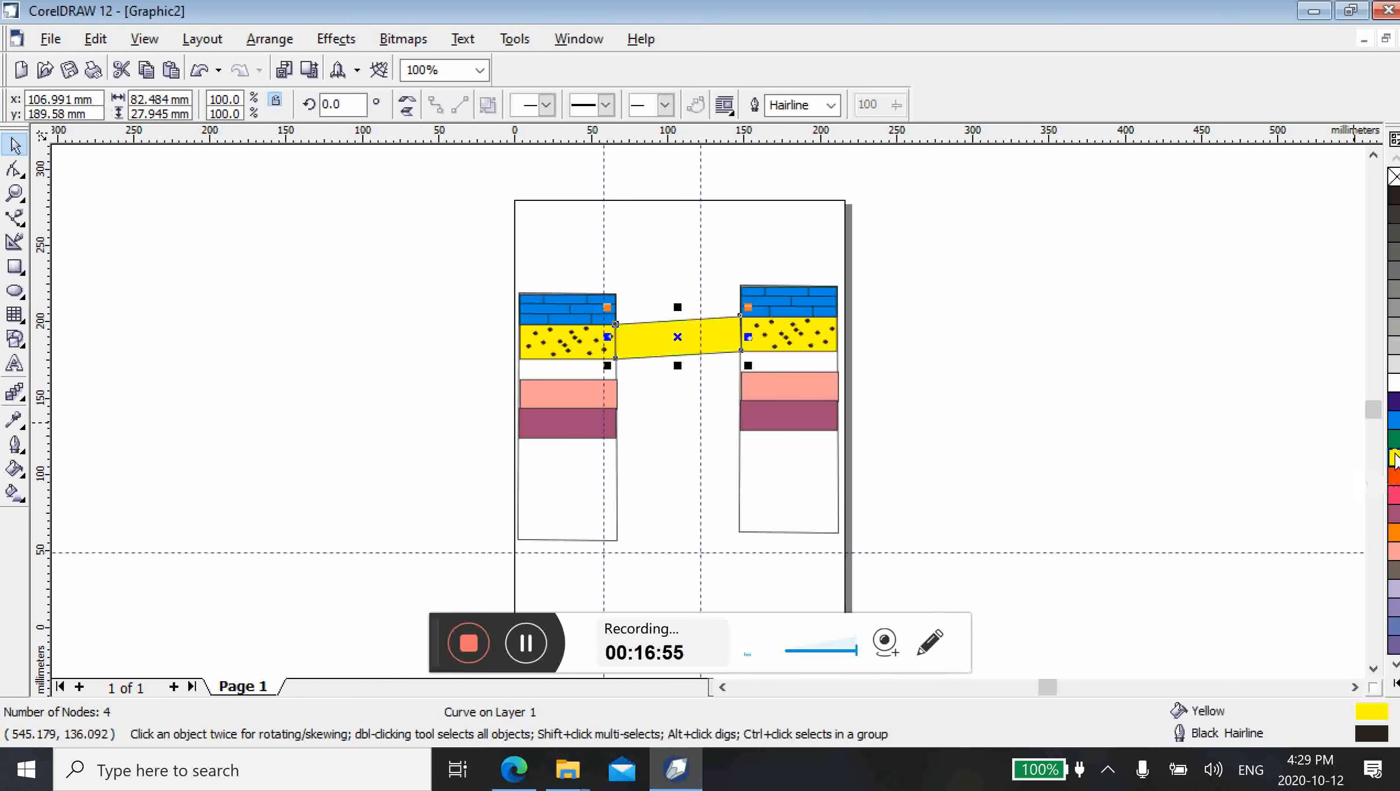
left_click(988, 388)
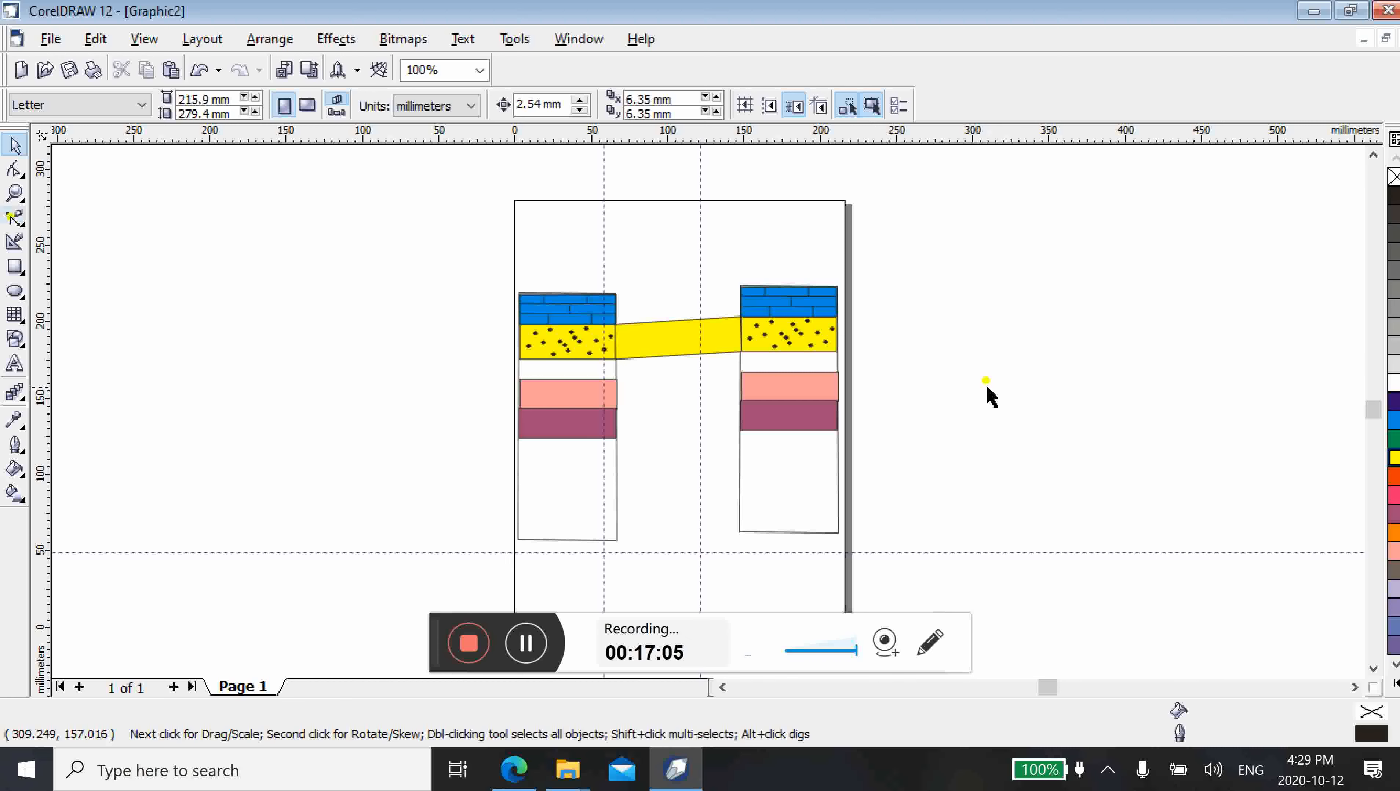
Draw a closed four-sided Bezier shape joining the facing corners of the blue brick bars in the two columns
left_click(14, 218)
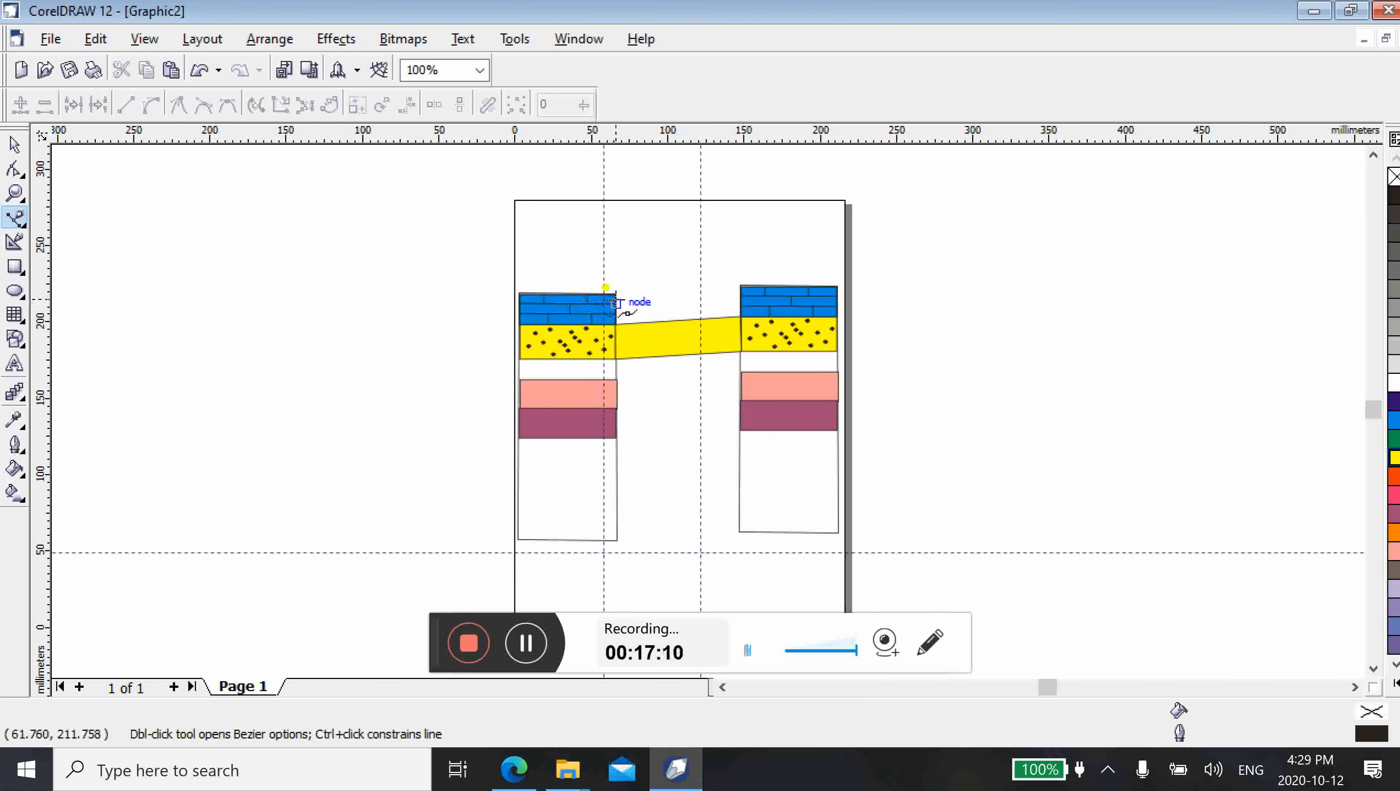
left_click(616, 295)
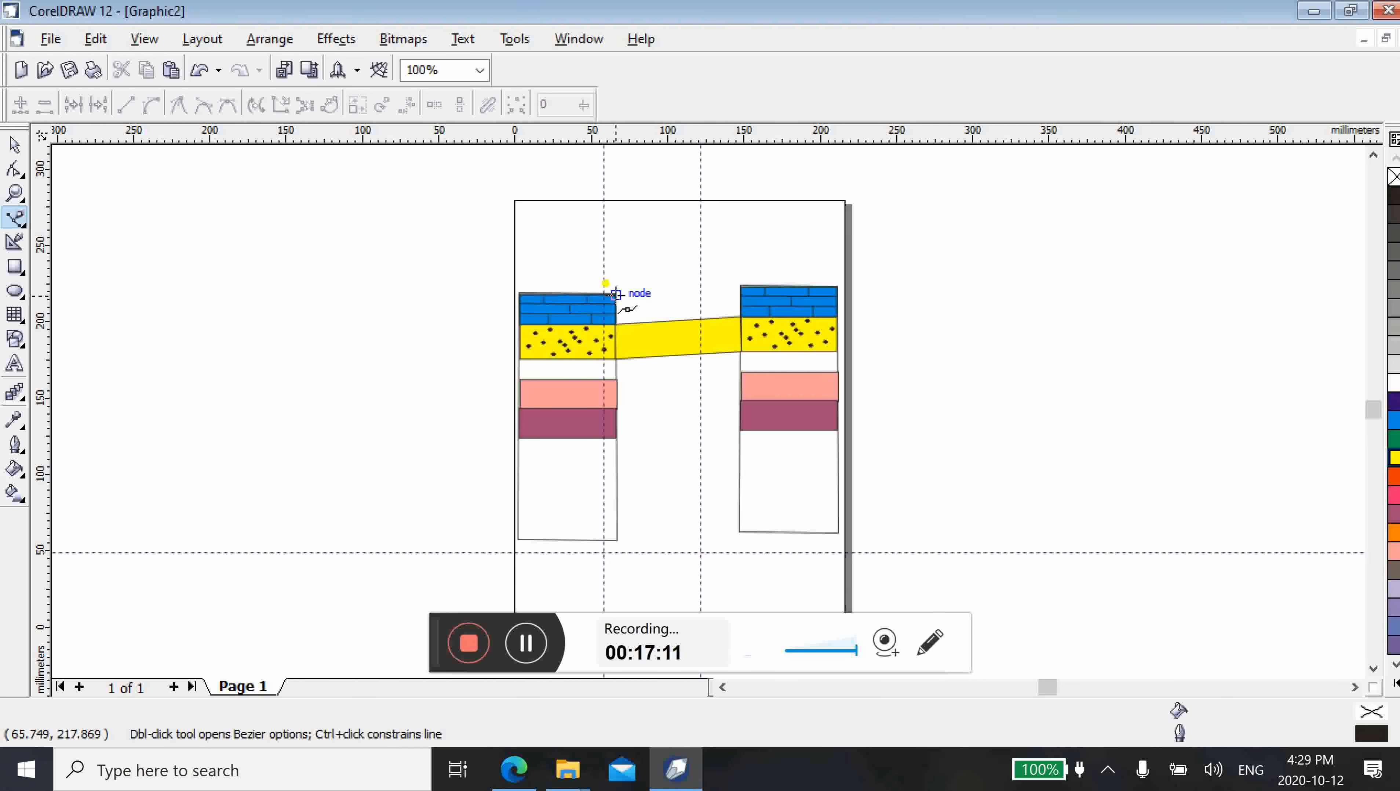
left_click(741, 286)
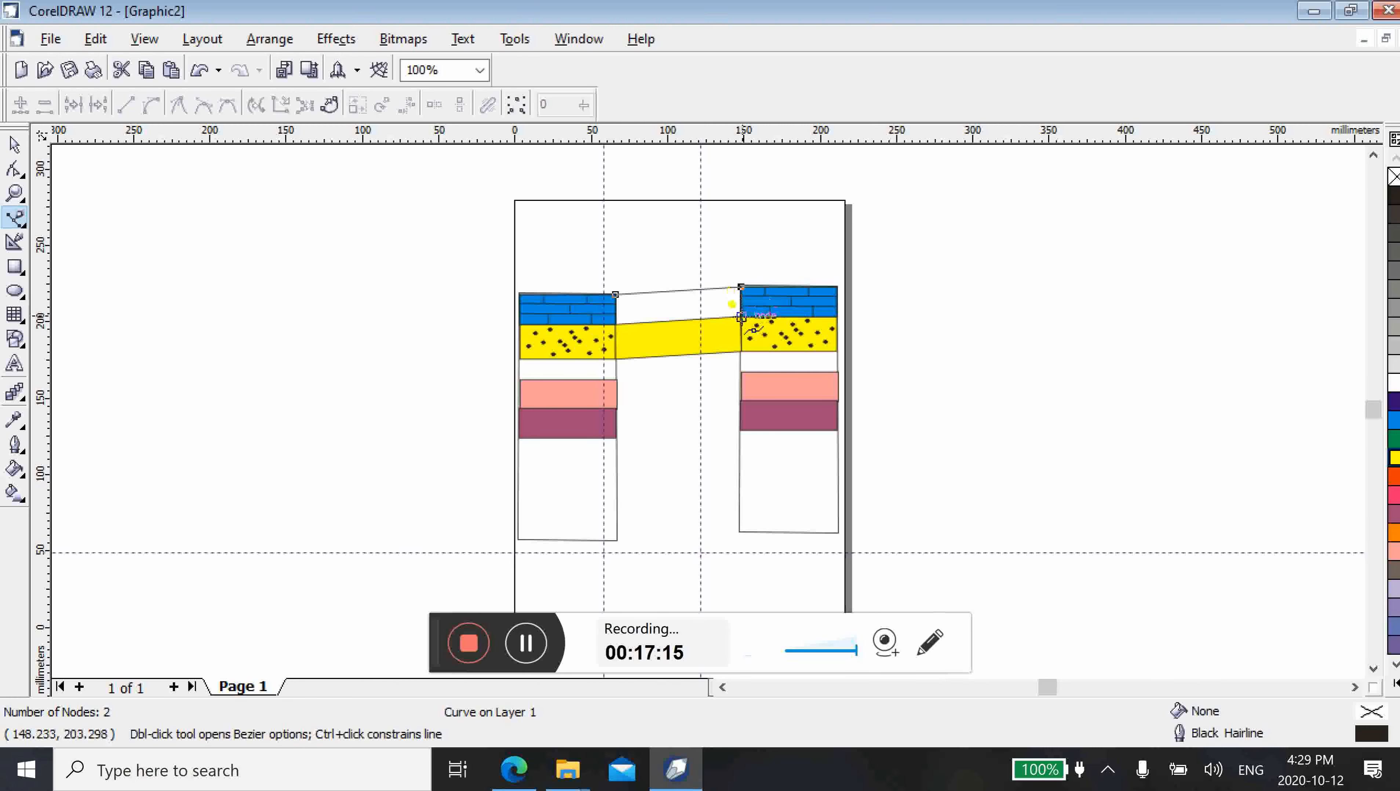
left_click(741, 317)
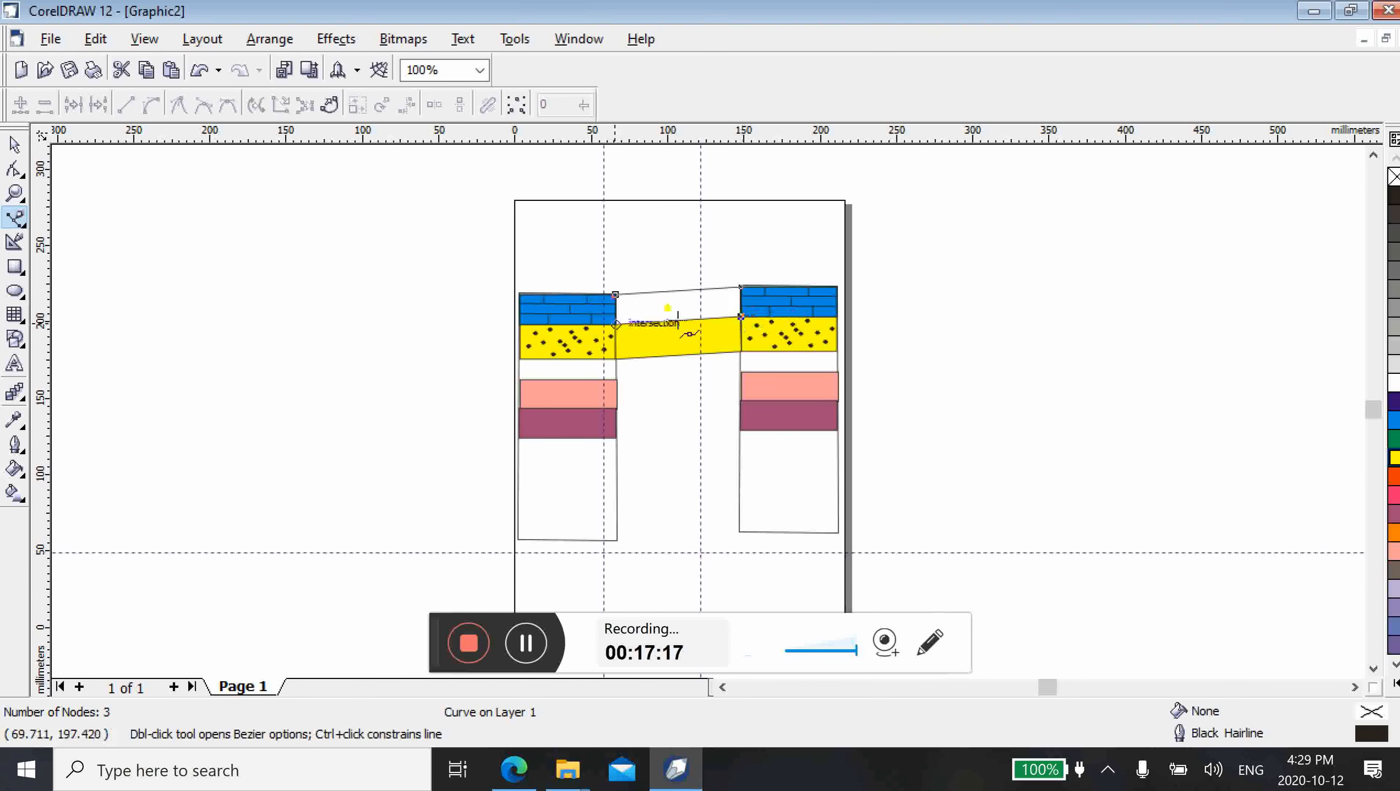
left_click(616, 323)
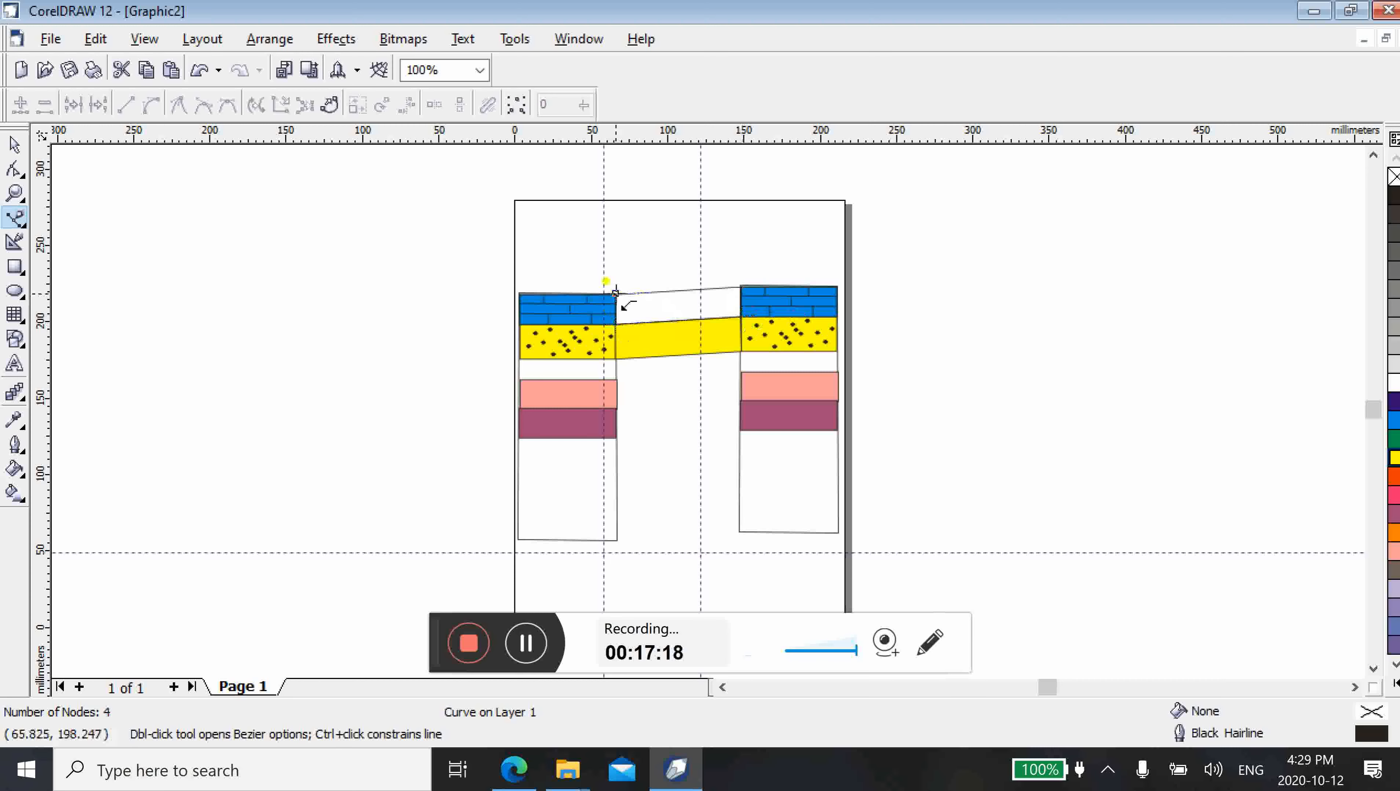
left_click(616, 292)
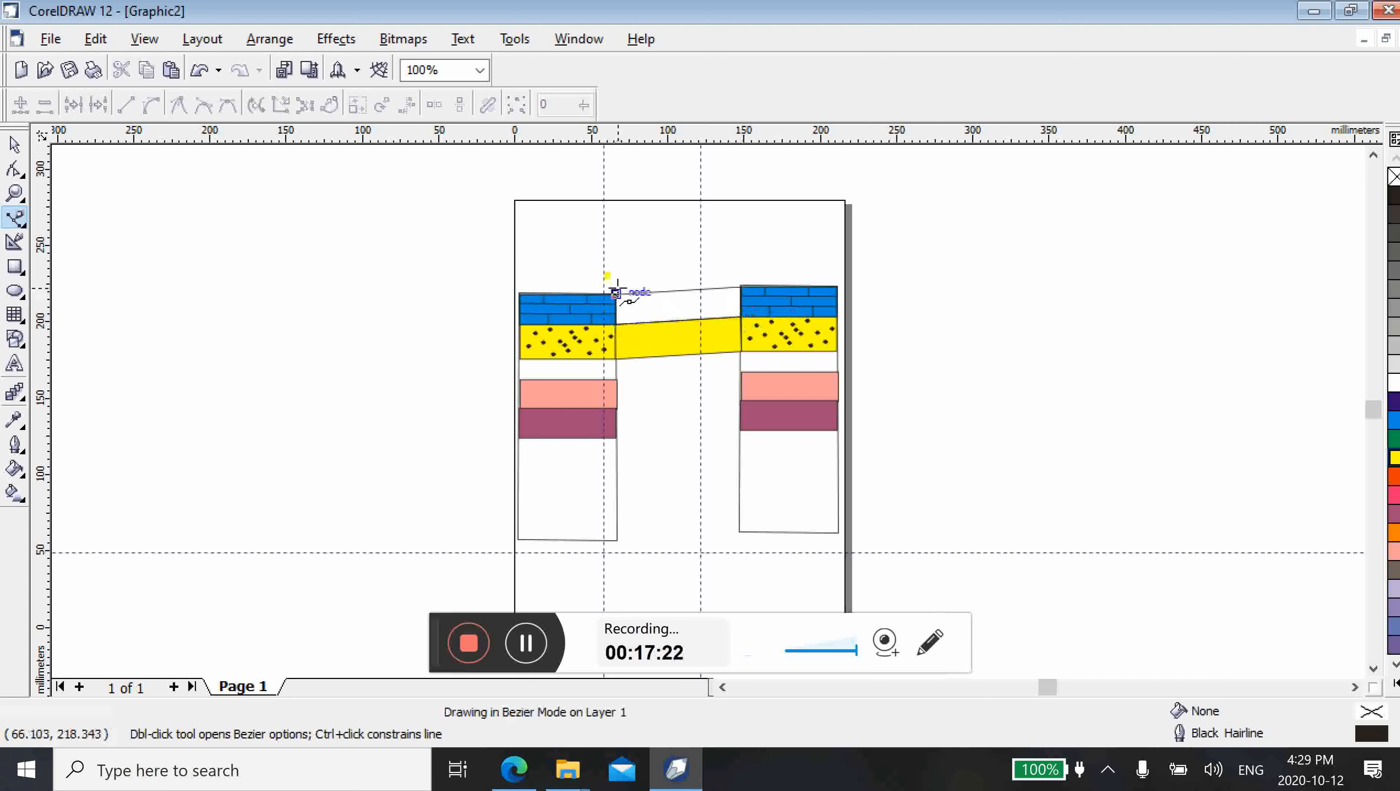
Fill the connecting shape between the brick bars with the same blue and deselect it
left_click(15, 144)
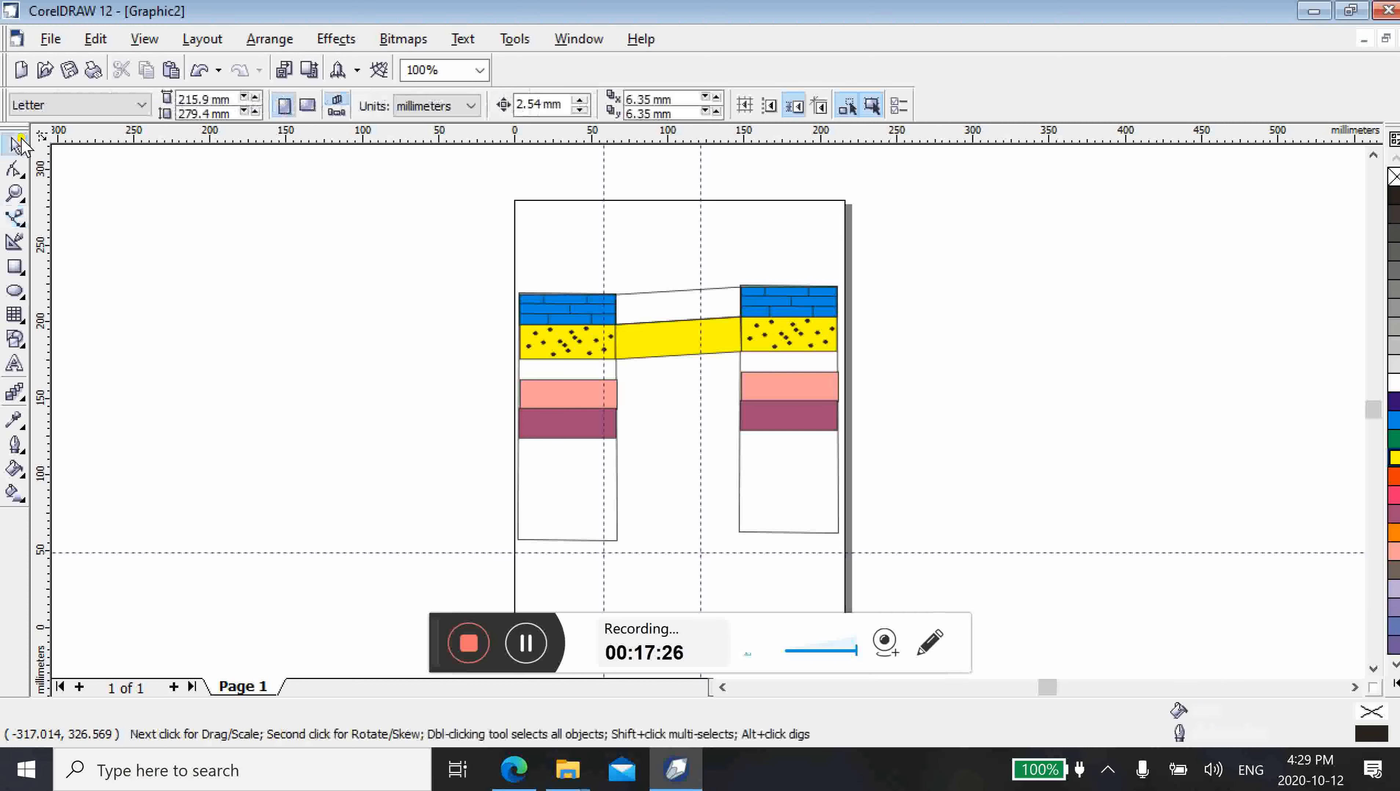
left_click(673, 306)
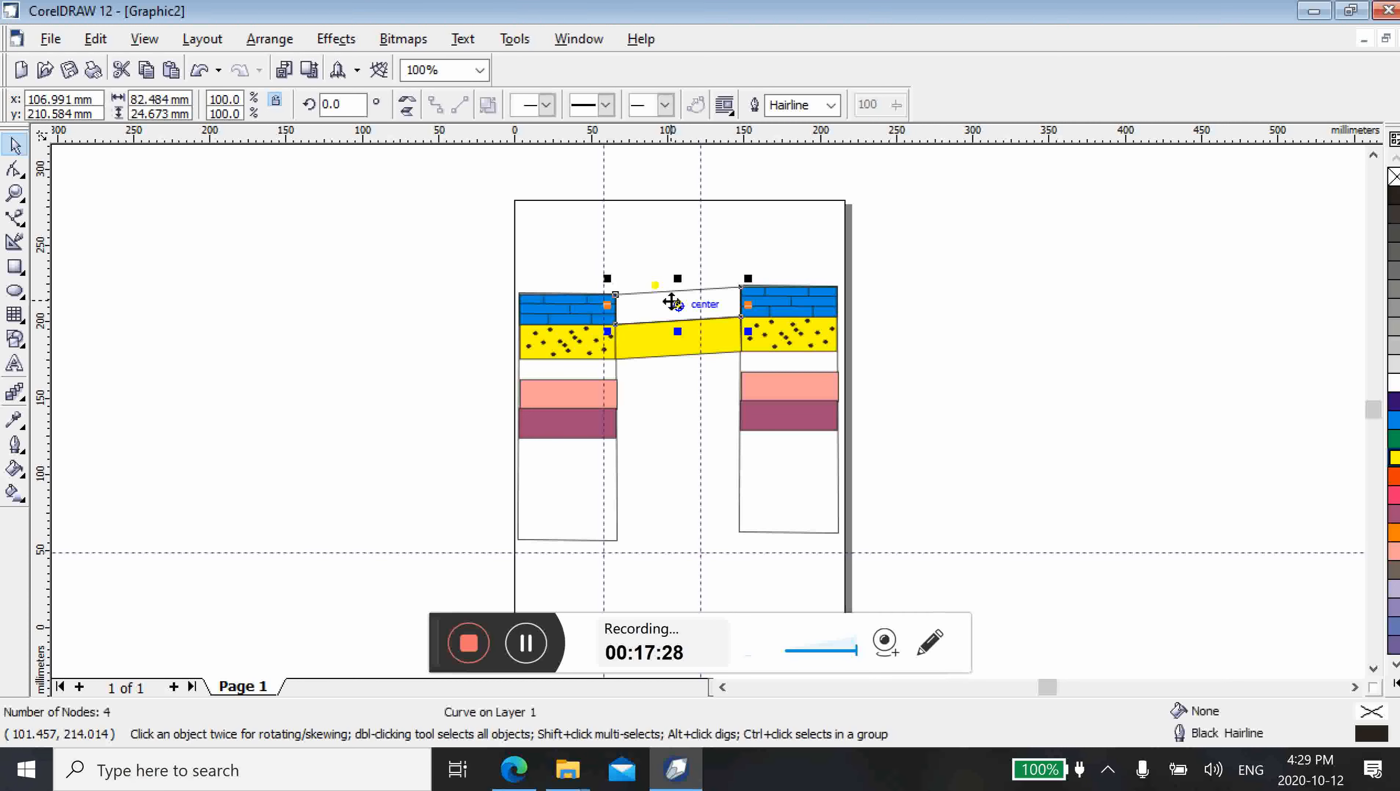
left_click(1395, 422)
left_click(1038, 380)
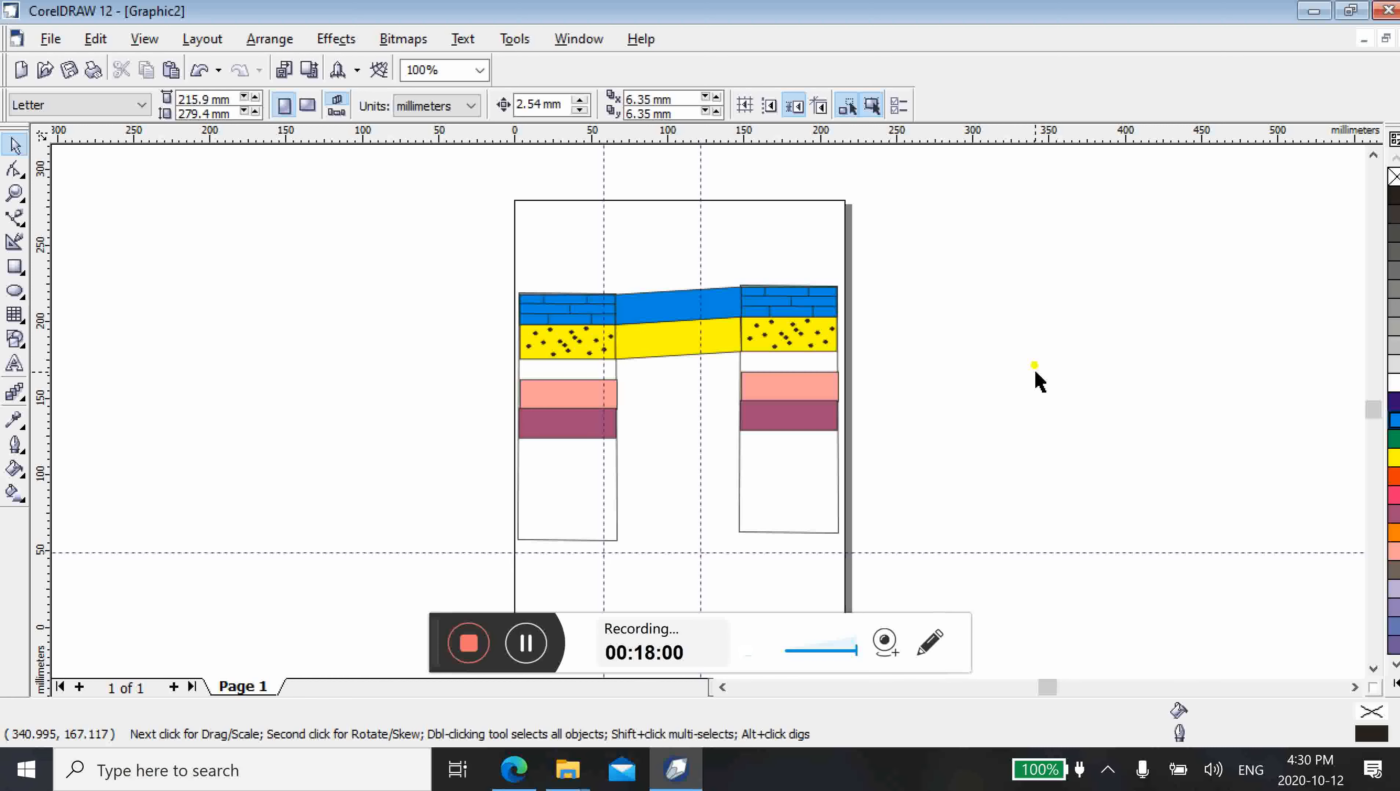
Add the artistic text "Borehole-1" in 24 pt Arial and position it just above the left column
left_click(15, 364)
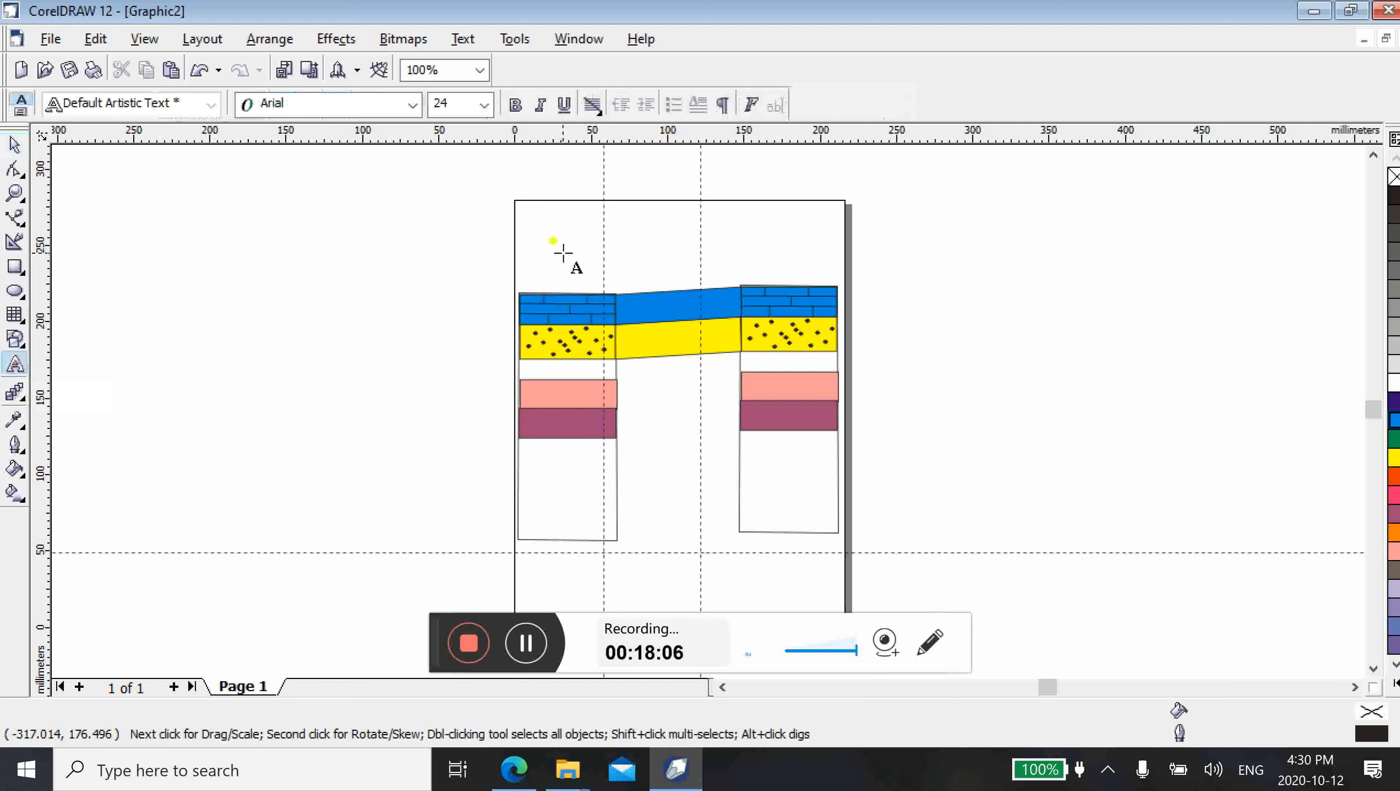
left_click(564, 251)
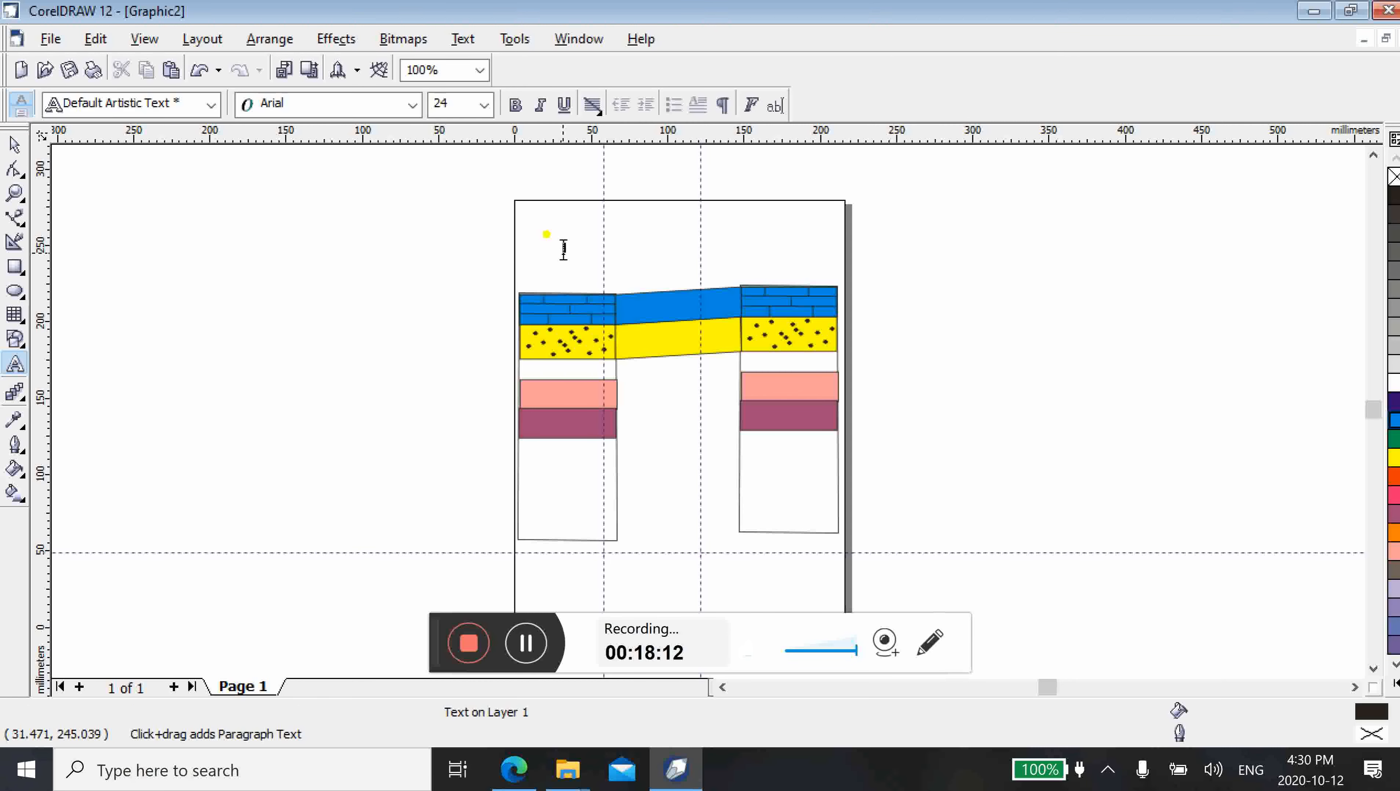
type("Bor")
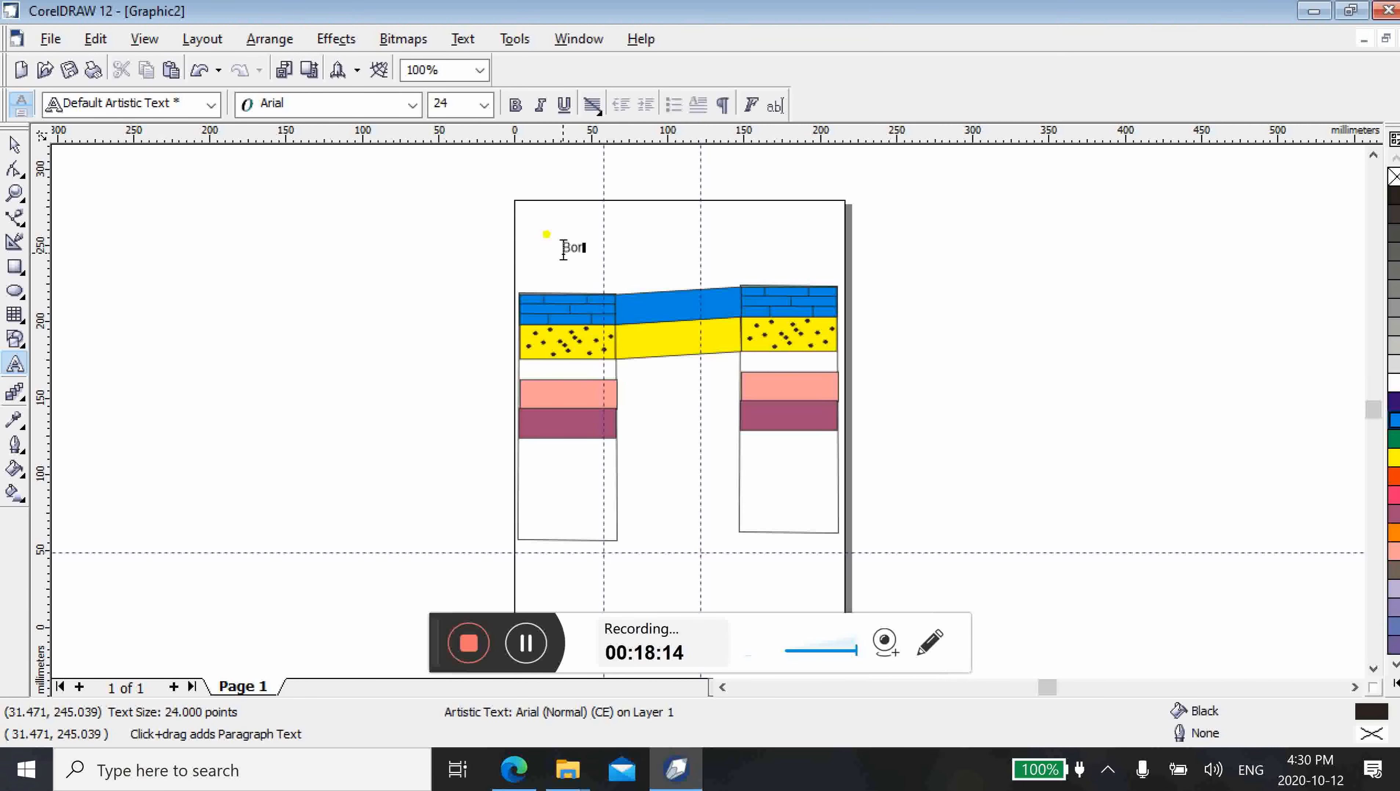
type("ehole-1")
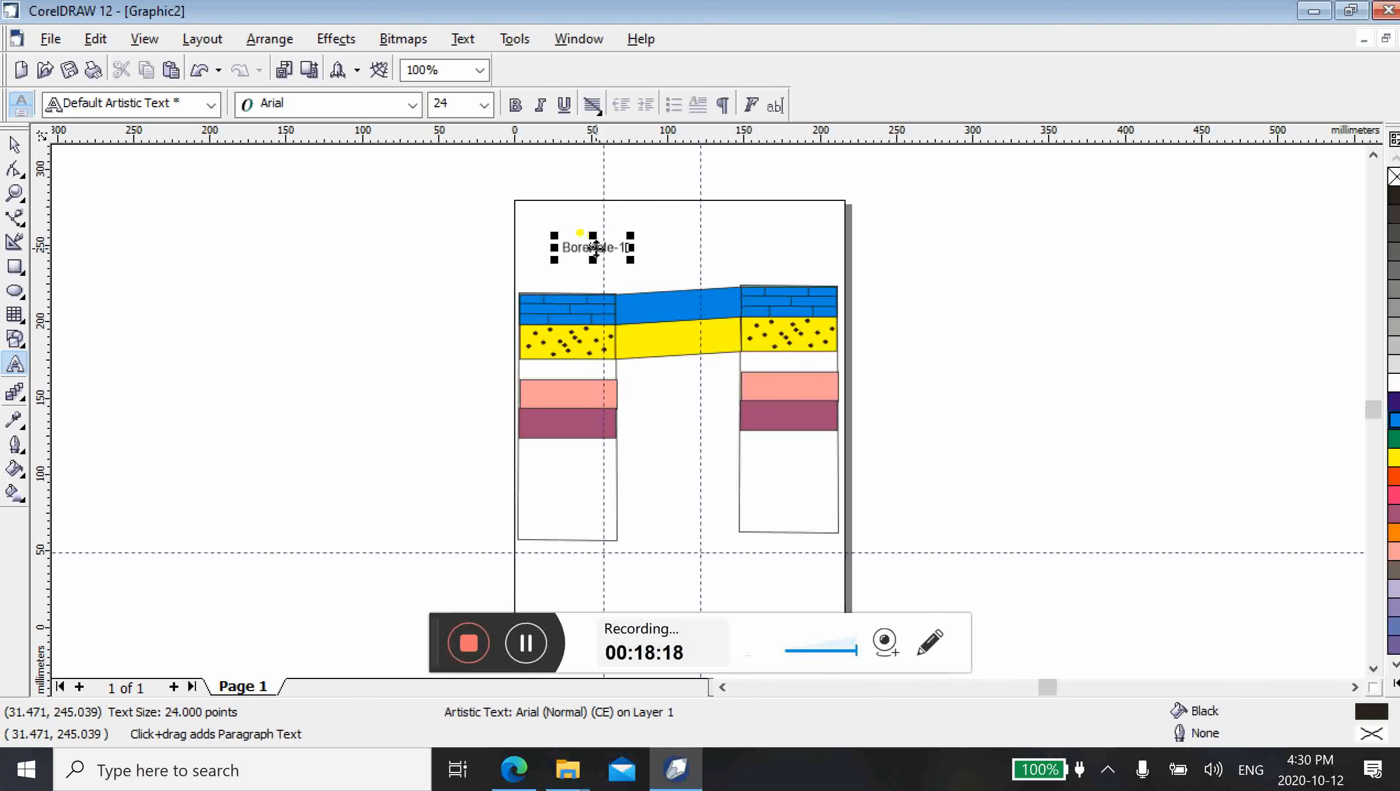
left_click_drag(594, 247, 571, 278)
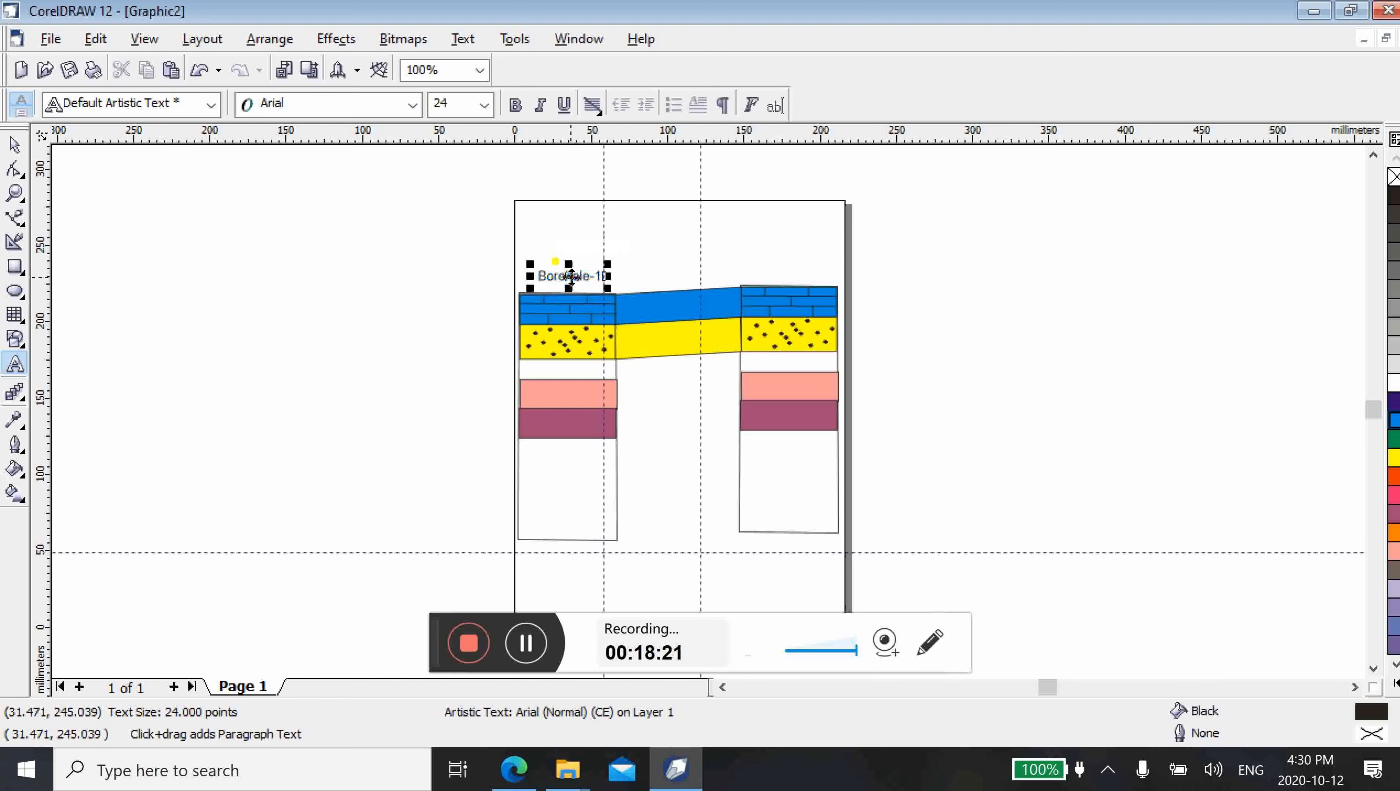
Copy the "Borehole-1" label to above the right column, at about x 162.3 mm, y 236.3 mm
left_click(16, 145)
left_click_drag(565, 269, 789, 253)
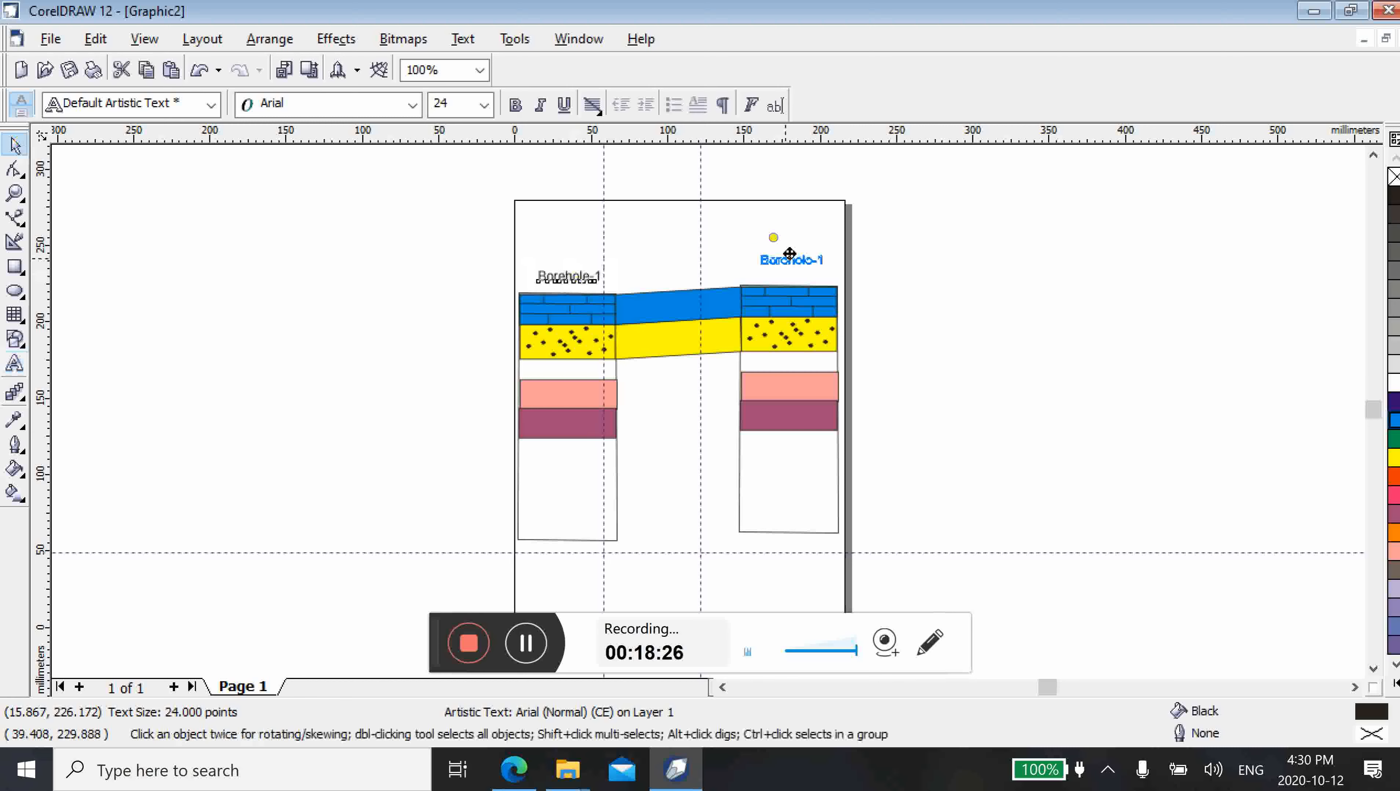
mouse_move(790, 253)
left_mouse_down()
mouse_move(771, 249)
mouse_move(792, 266)
left_mouse_up()
left_click(829, 301)
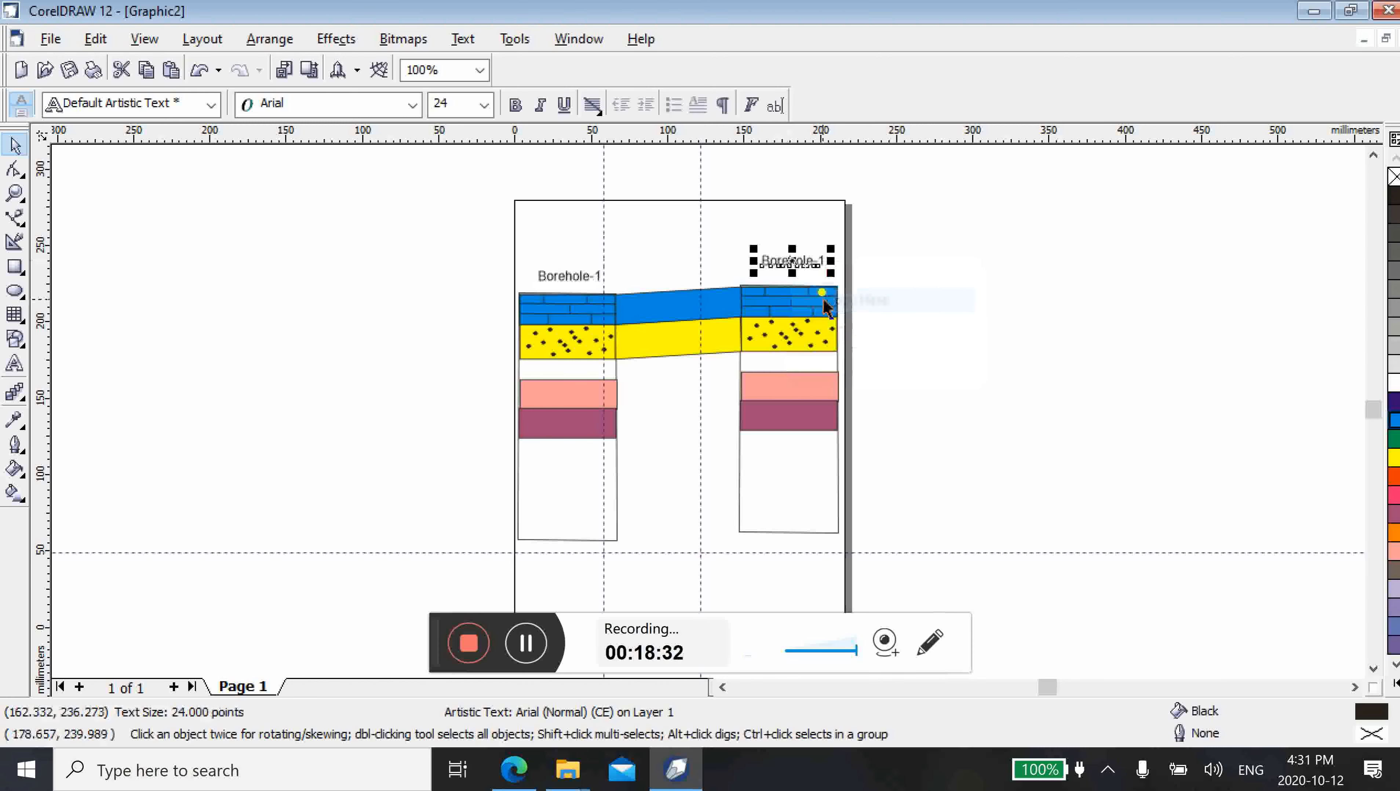
Change the copied label to "Borehole-2", move it down closer to the right column's top, and deselect it
double_click(822, 258)
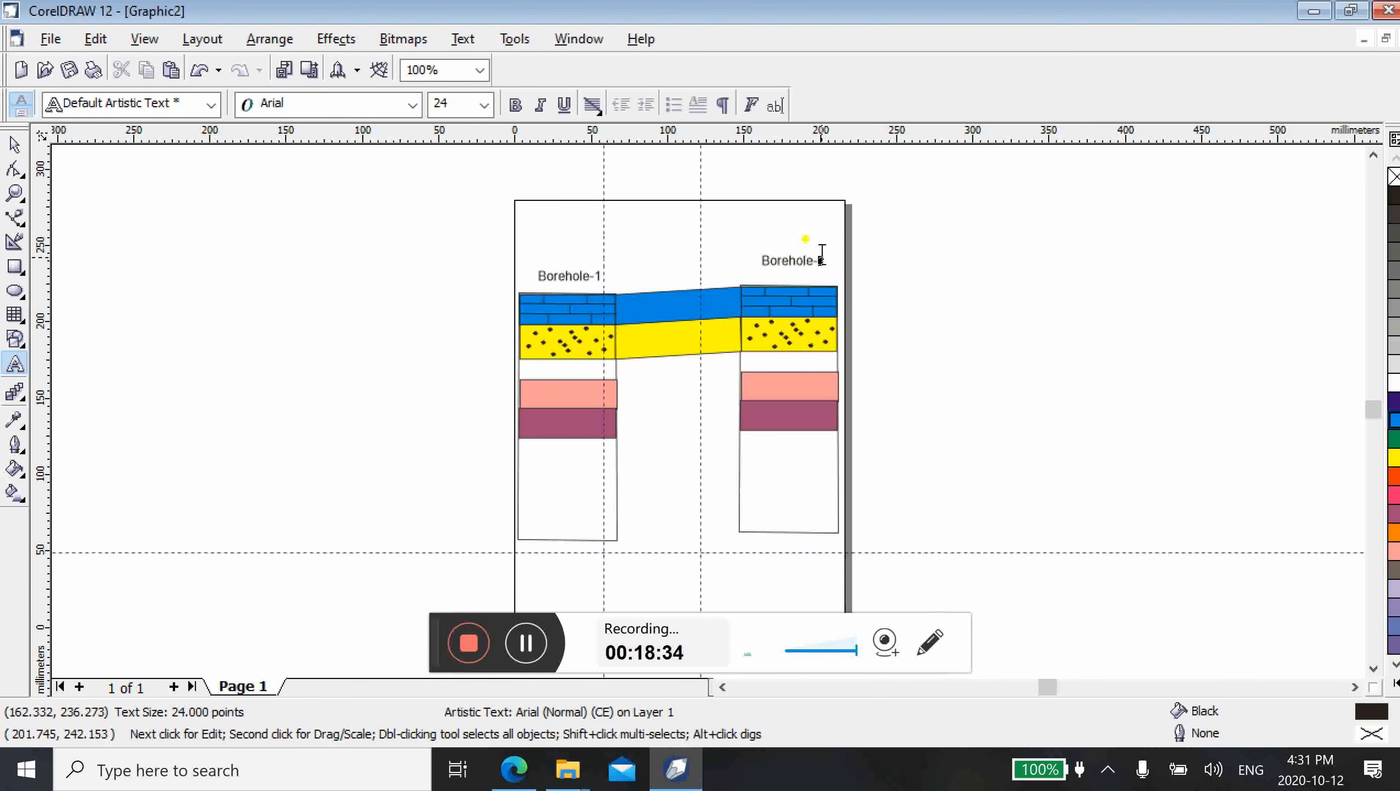
key("BackSpace")
type("2")
left_click_drag(794, 264, 790, 272)
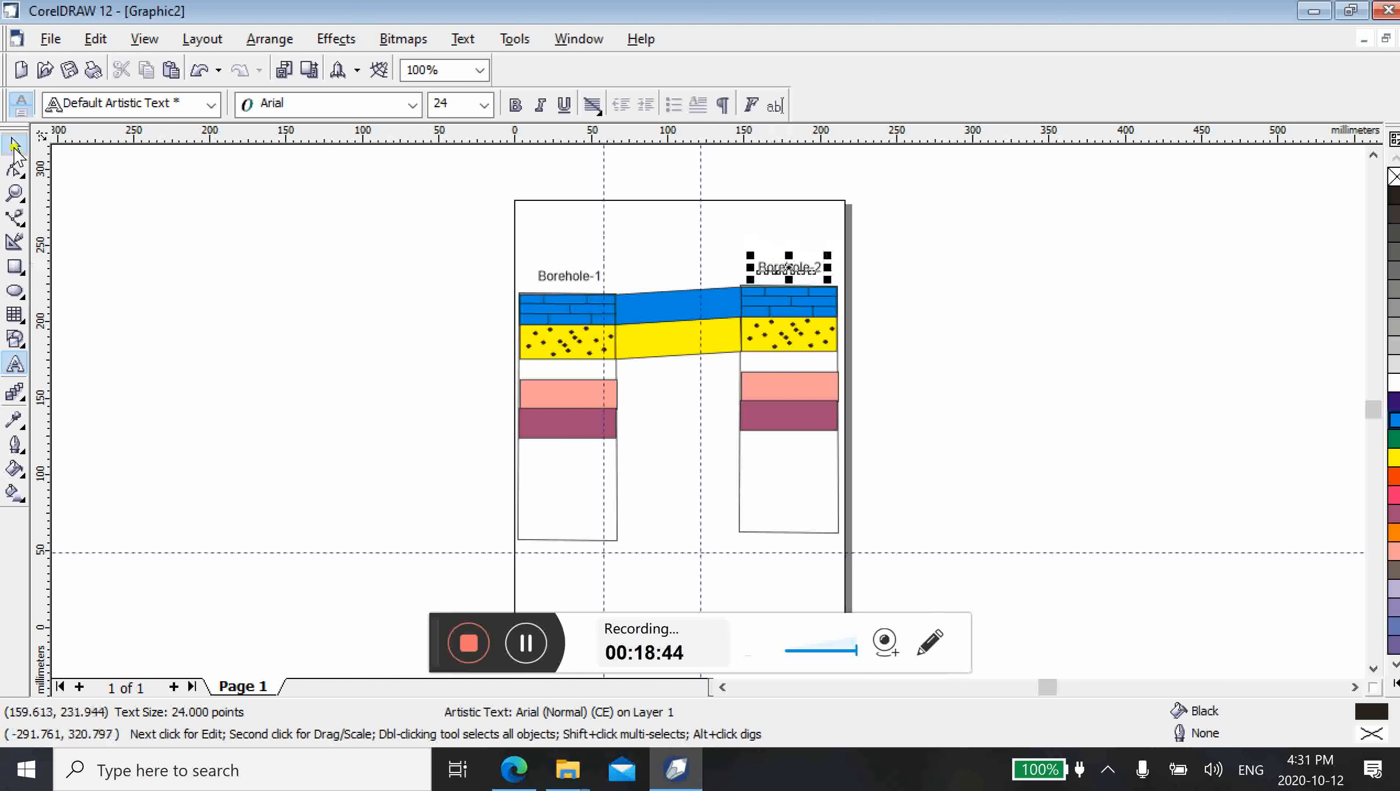
left_click(15, 147)
left_click(382, 336)
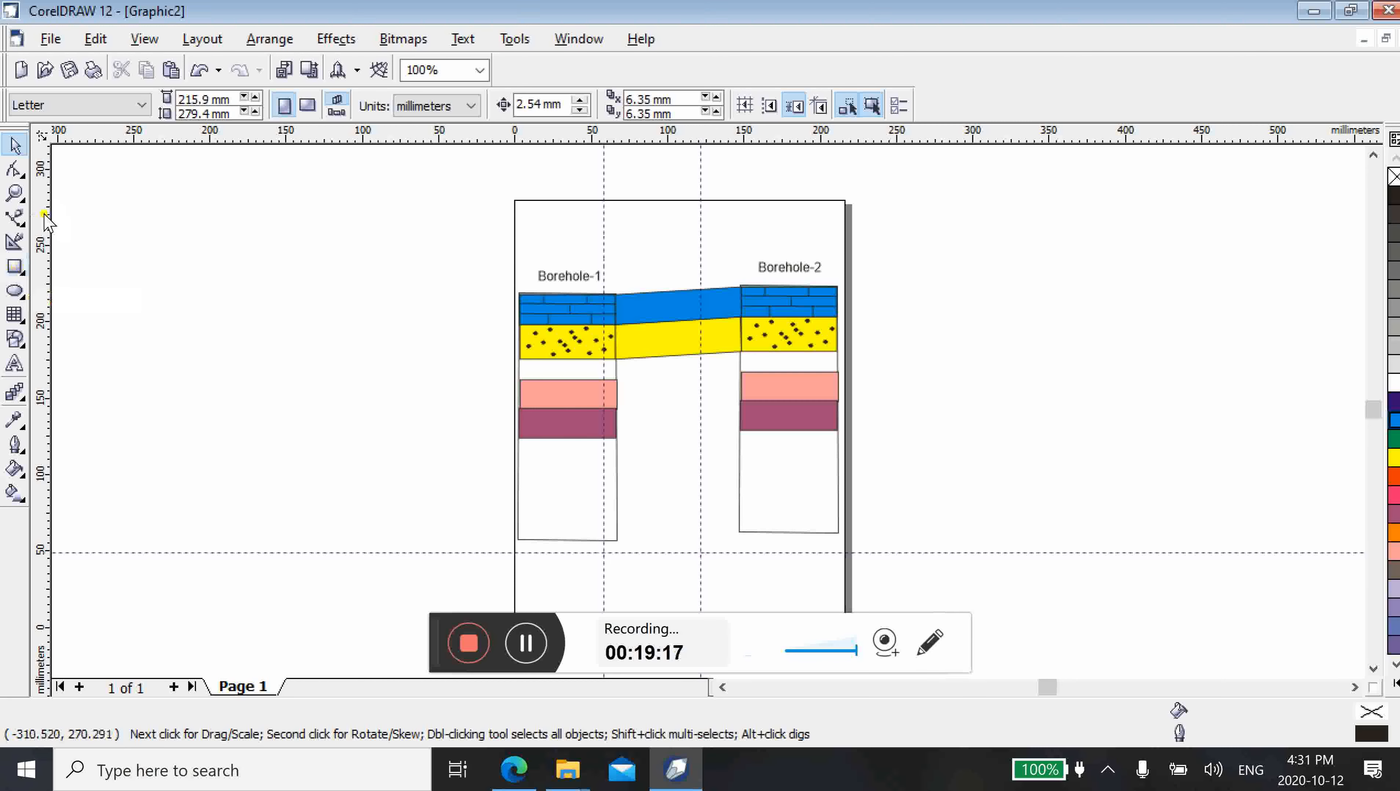
Add a vertical guideline at about x -8.9 mm and draw a vertical line along it beside the left column, ending at the horizontal guideline
left_click_drag(40, 216, 501, 255)
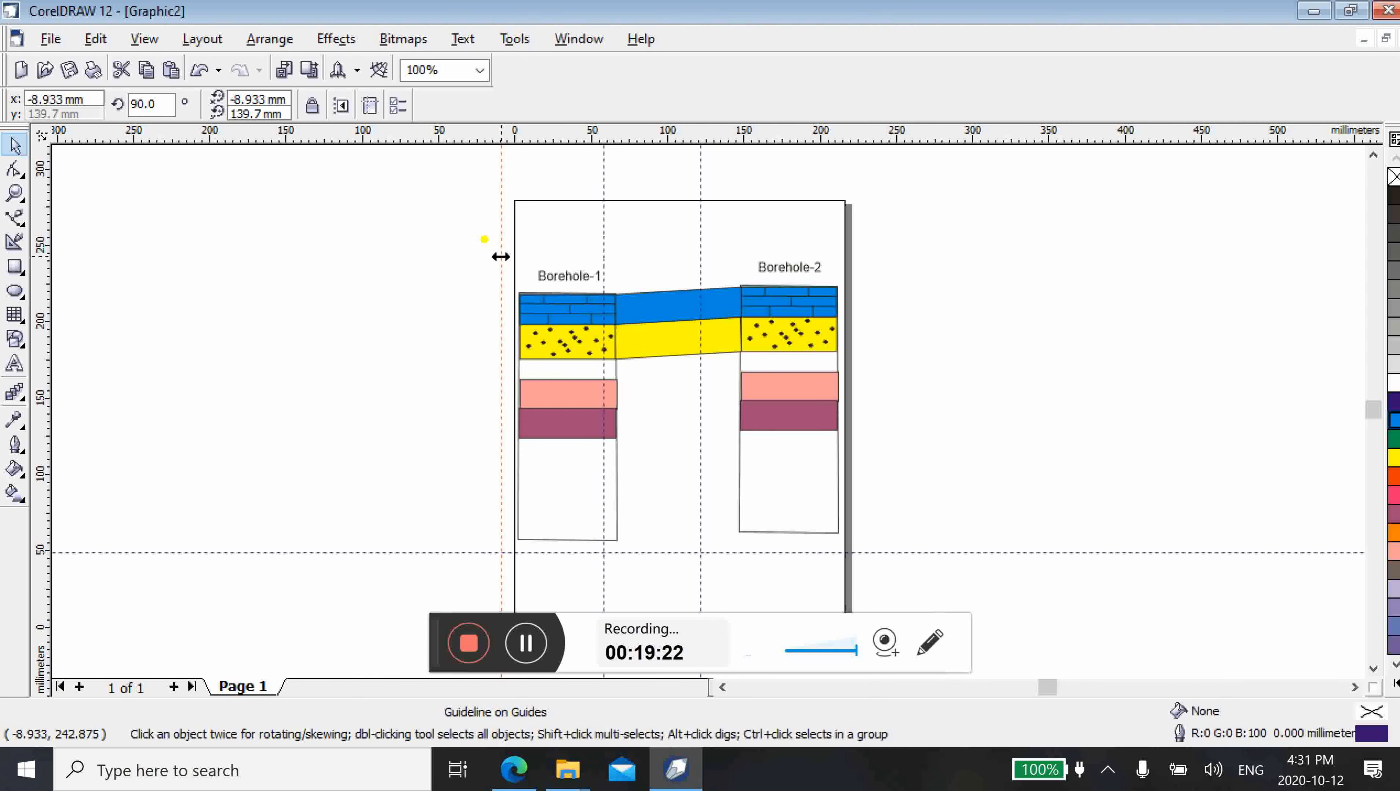
left_click(16, 217)
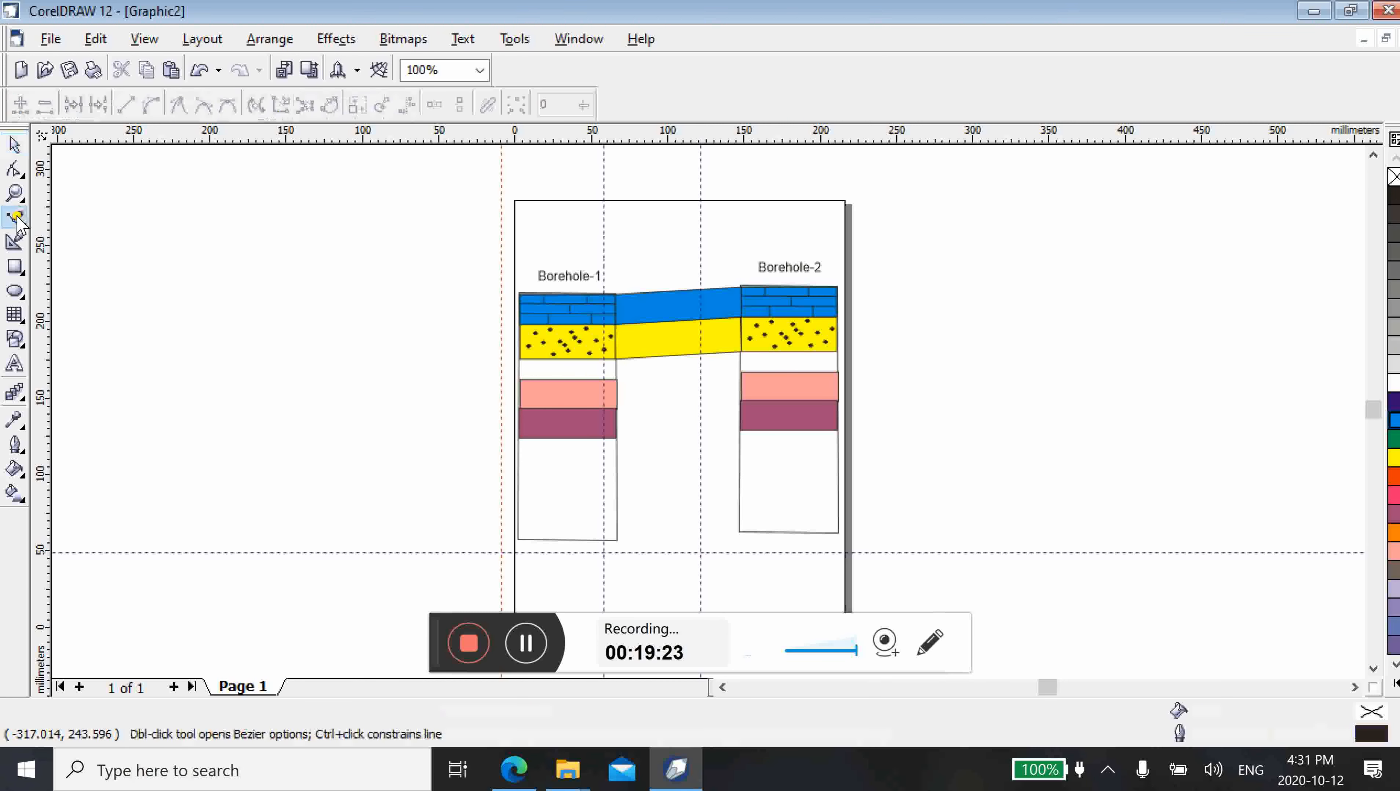
left_click(499, 296)
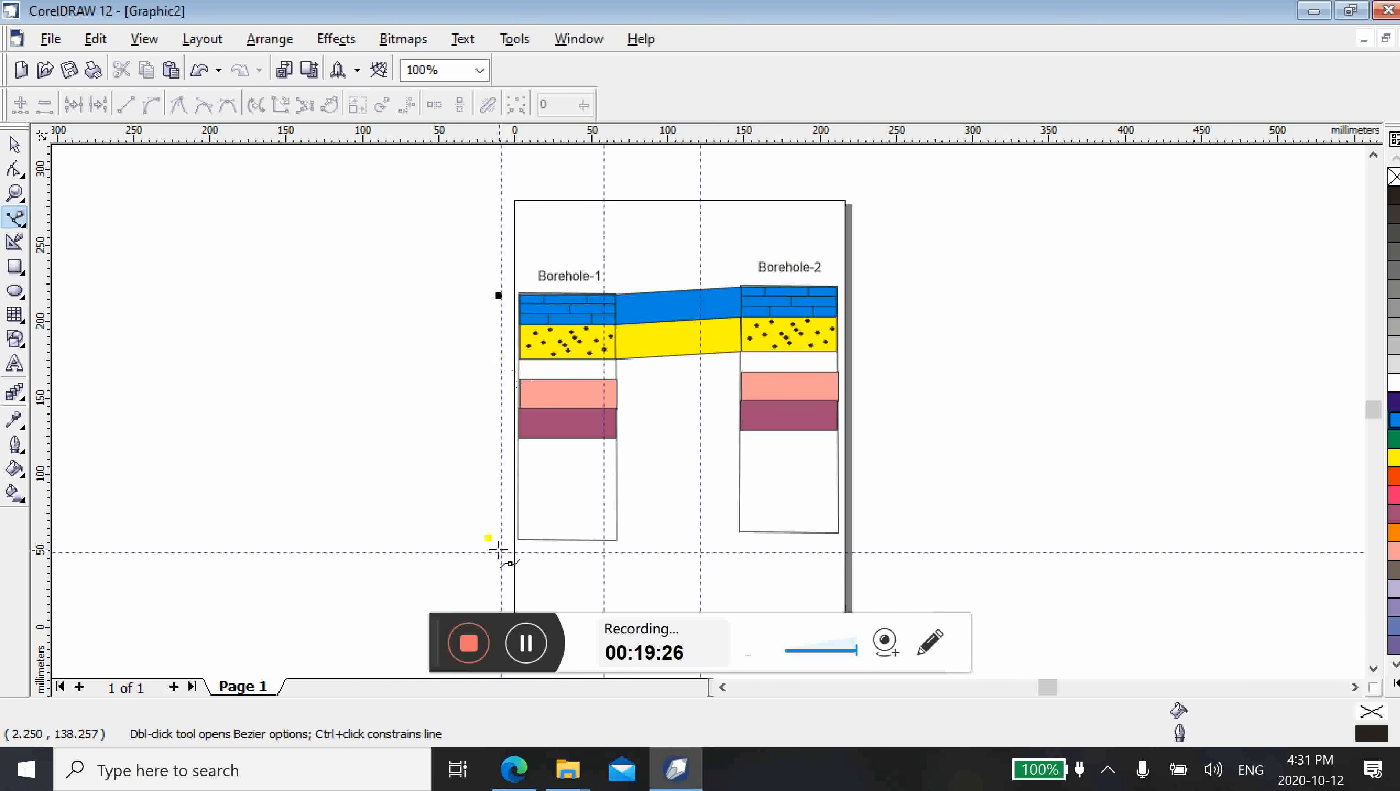
left_click(498, 549)
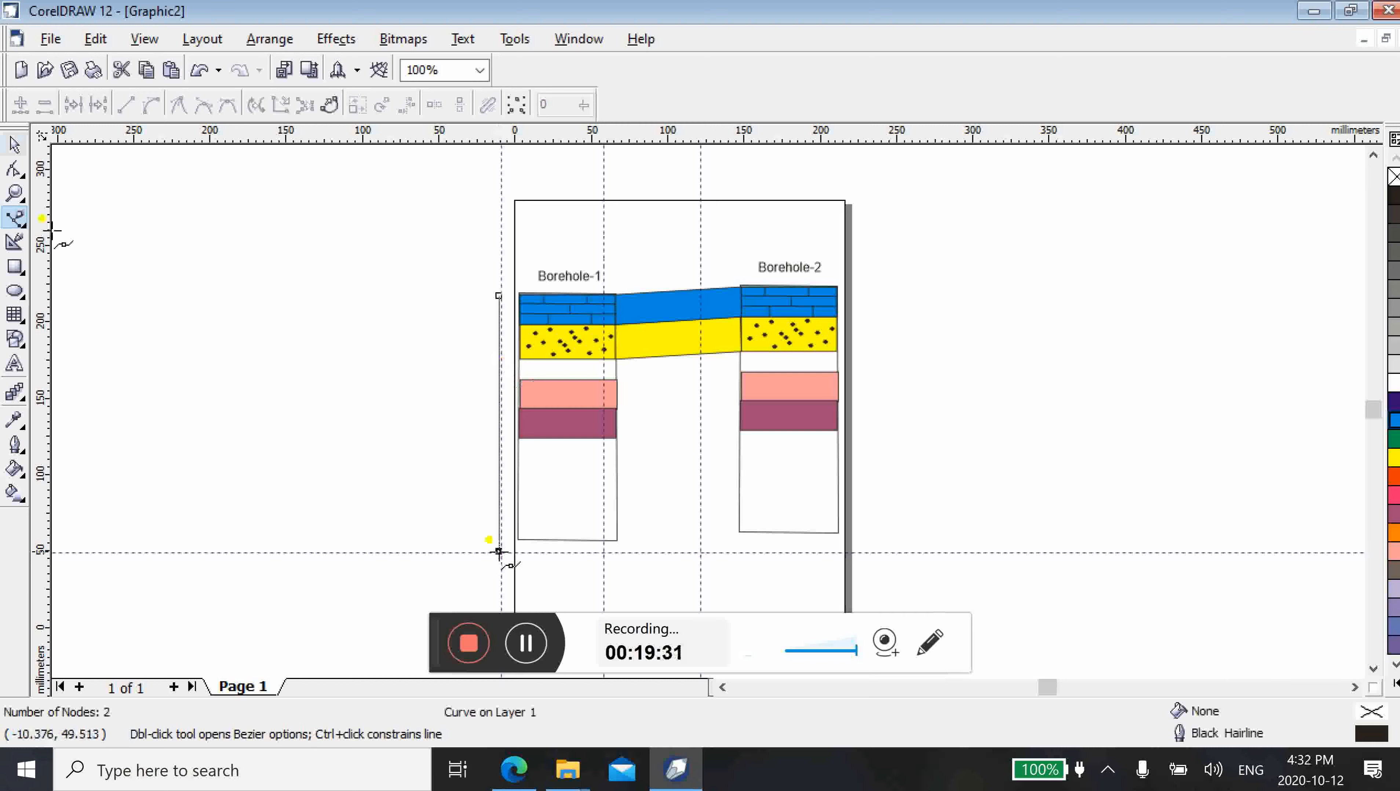
left_click(12, 145)
left_click(422, 410)
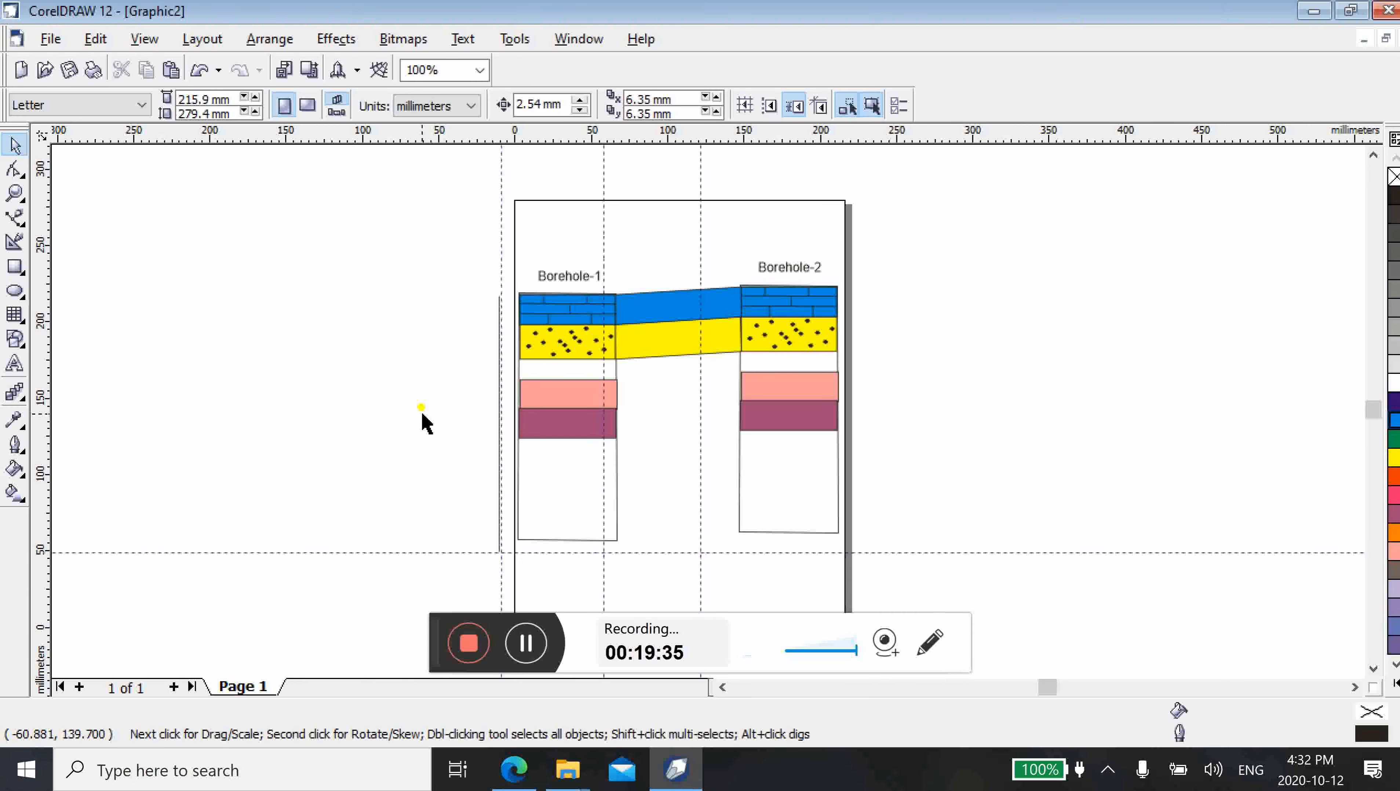
Add the artistic text "10 m" in 24 pt Arial beside the vertical line and move it up to the line's upper end
left_click(16, 364)
left_click(470, 308)
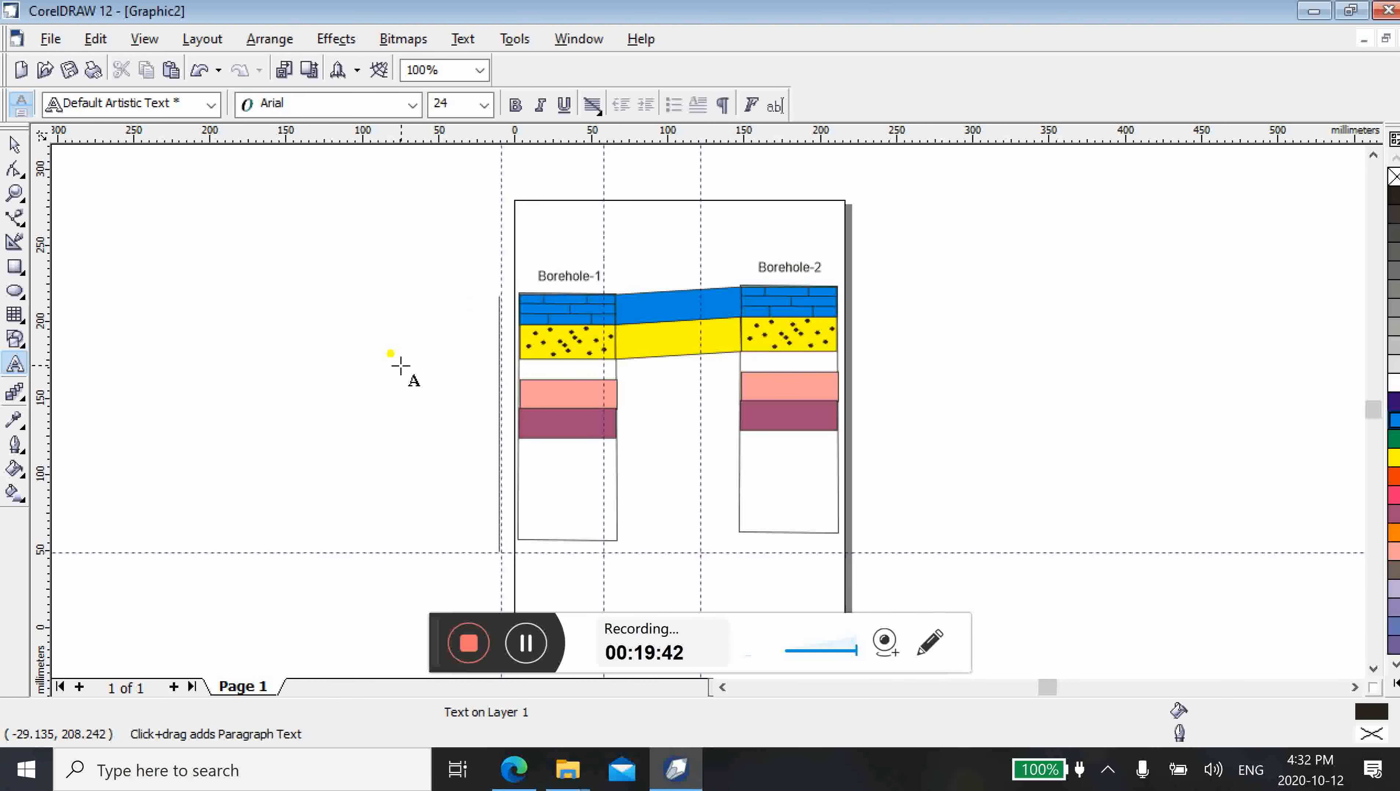
type("10 m")
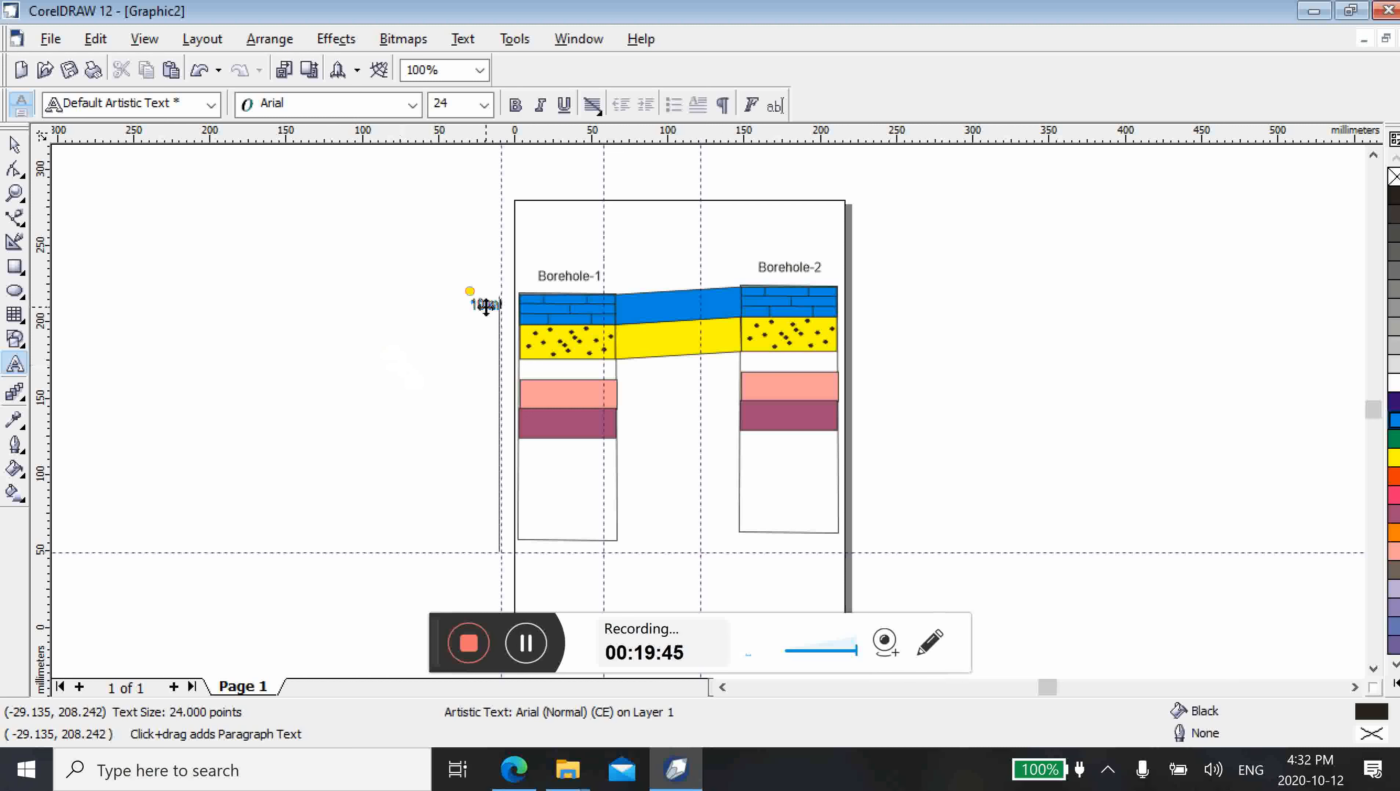
mouse_move(486, 308)
left_mouse_down()
mouse_move(483, 540)
mouse_move(473, 291)
mouse_move(483, 293)
left_mouse_up()
left_click(486, 290)
right_click(485, 292)
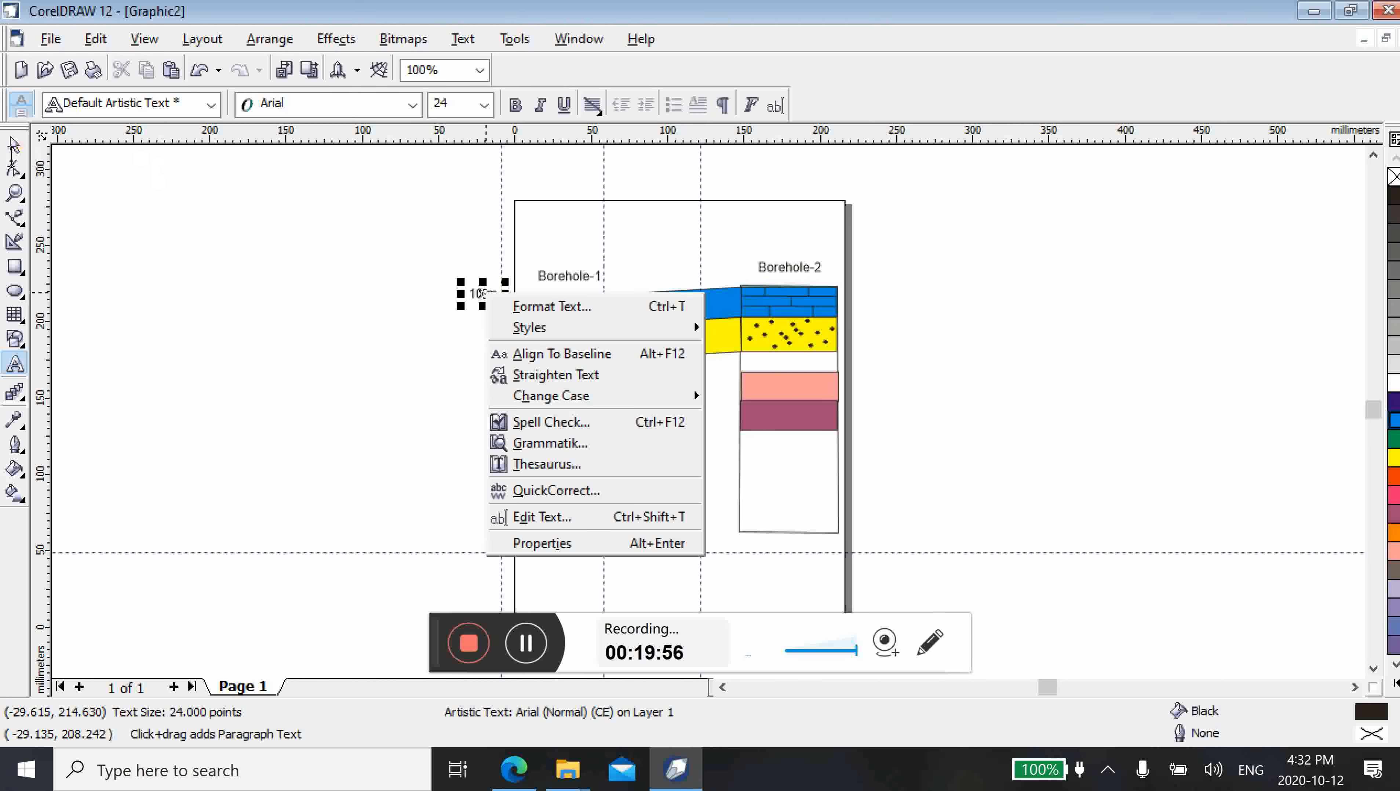
Copy the "10 m" label straight down to the lower end of the vertical line, at about x -30.3 mm, y 53 mm
left_click(13, 147)
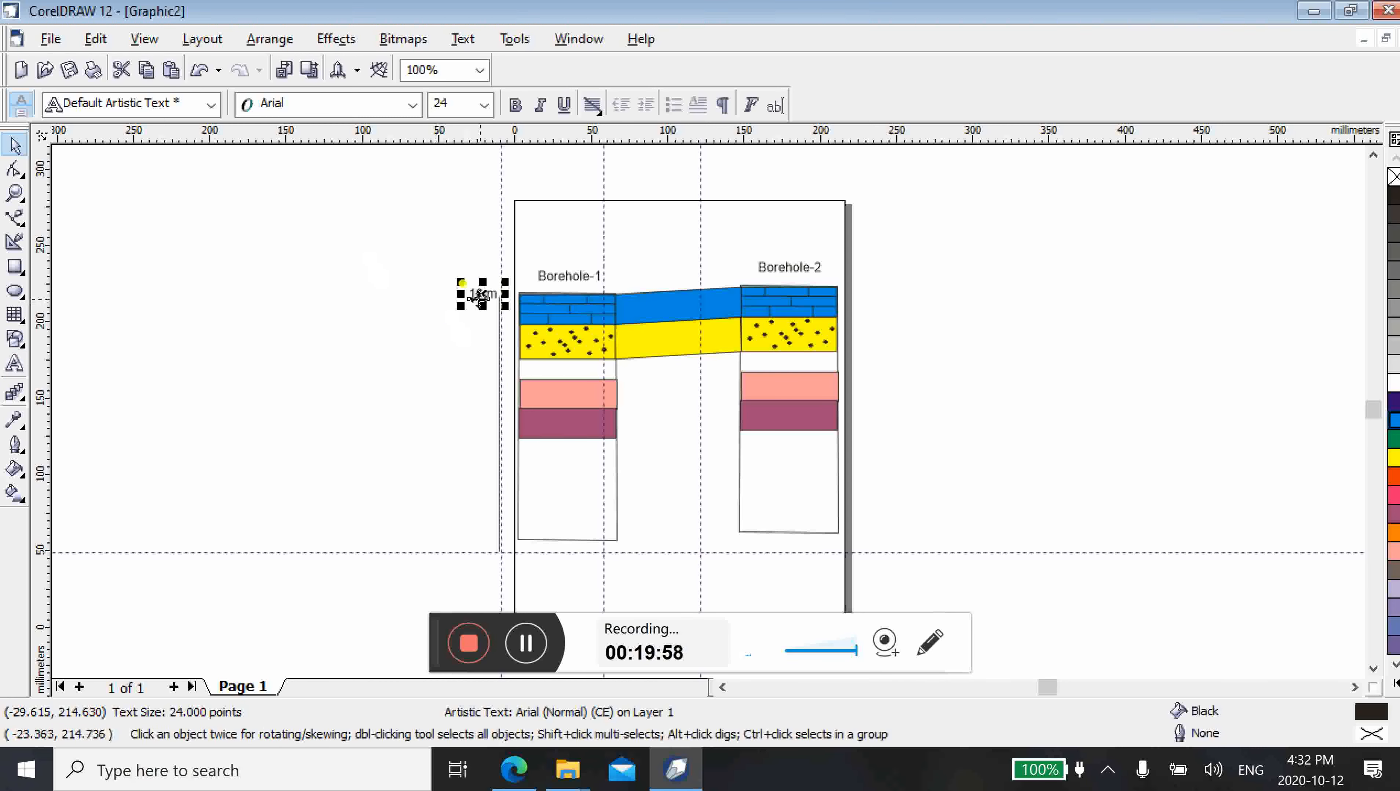
left_click_drag(480, 297, 480, 543)
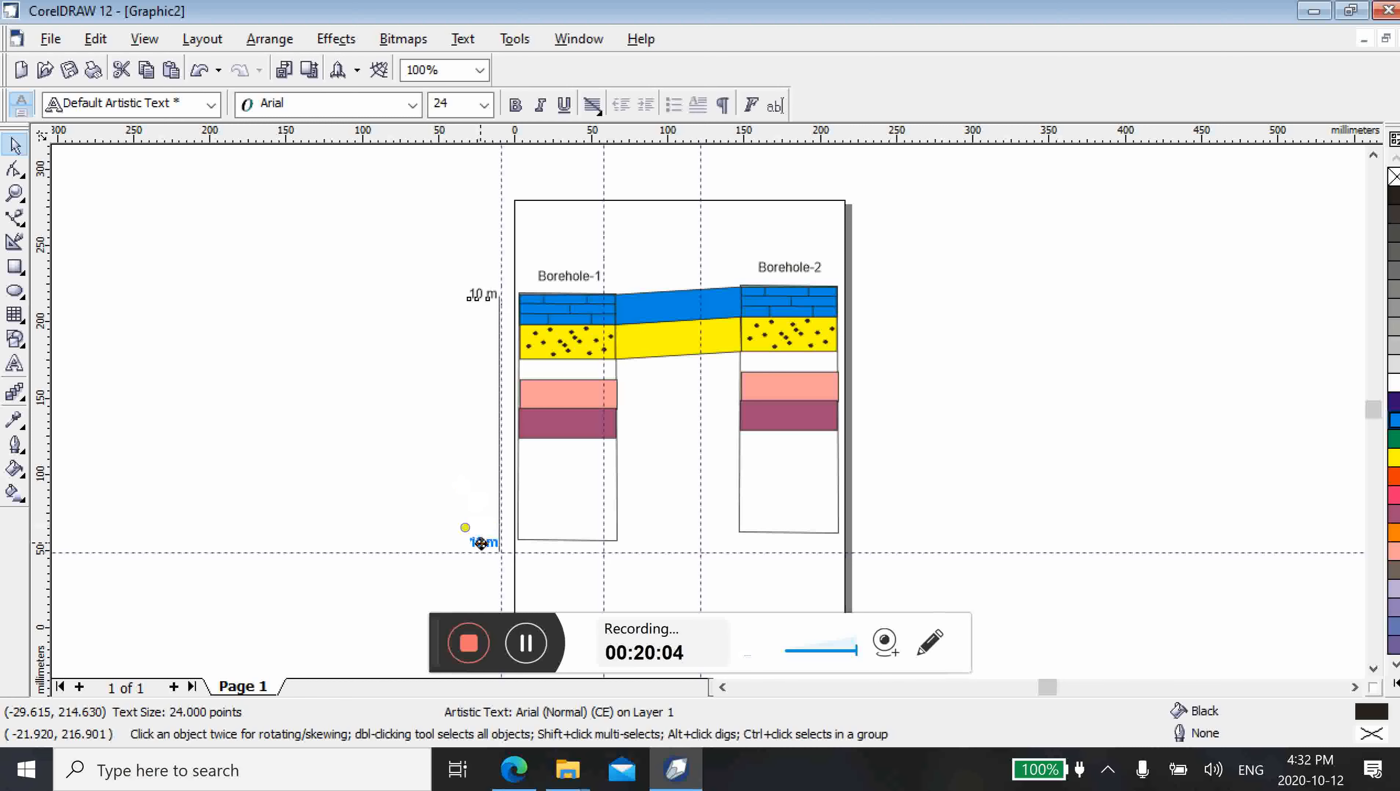
left_click_drag(481, 542, 482, 543)
left_click(526, 580)
Change the copied label to "100 m", move it to about x -38.9 mm, y 50 mm, clear of the line, and deselect it
key("F8")
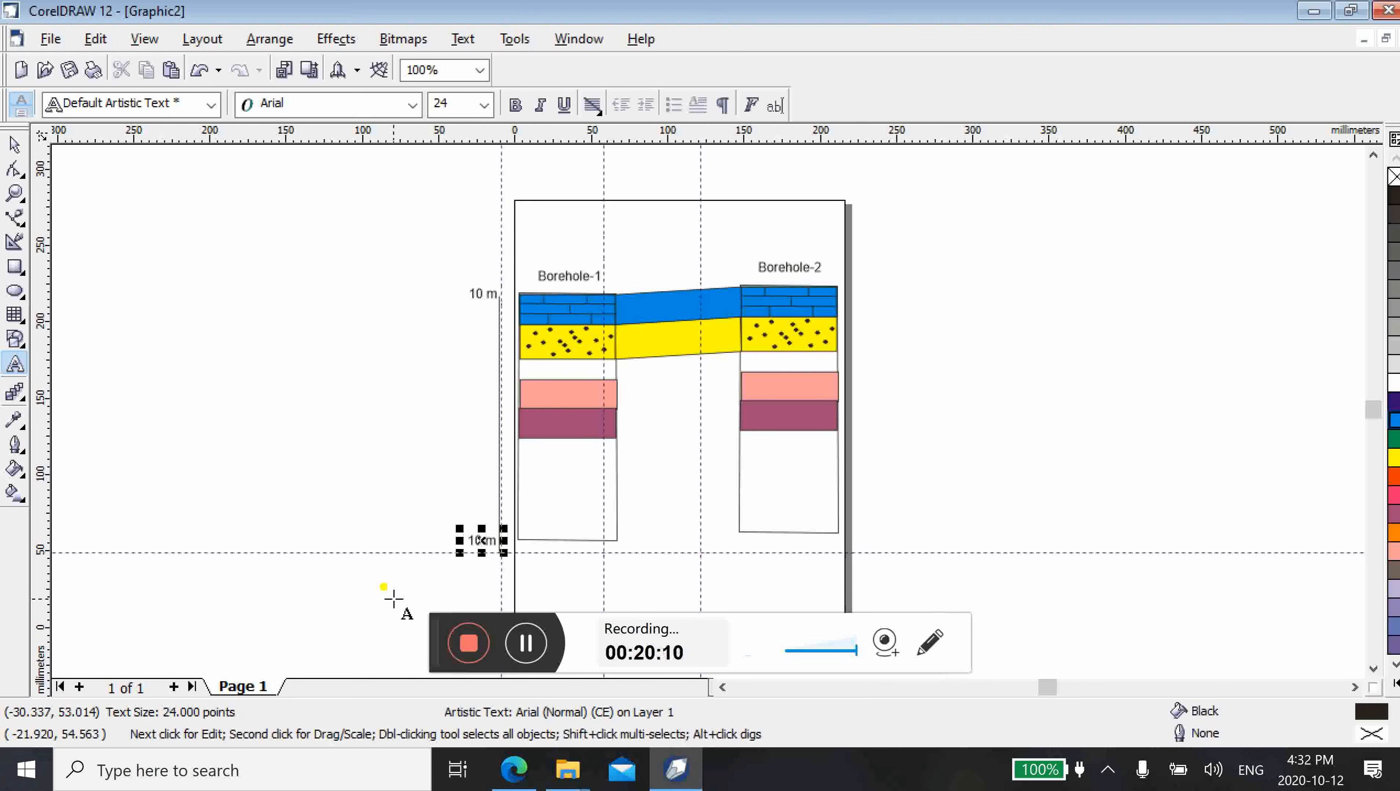
type("0")
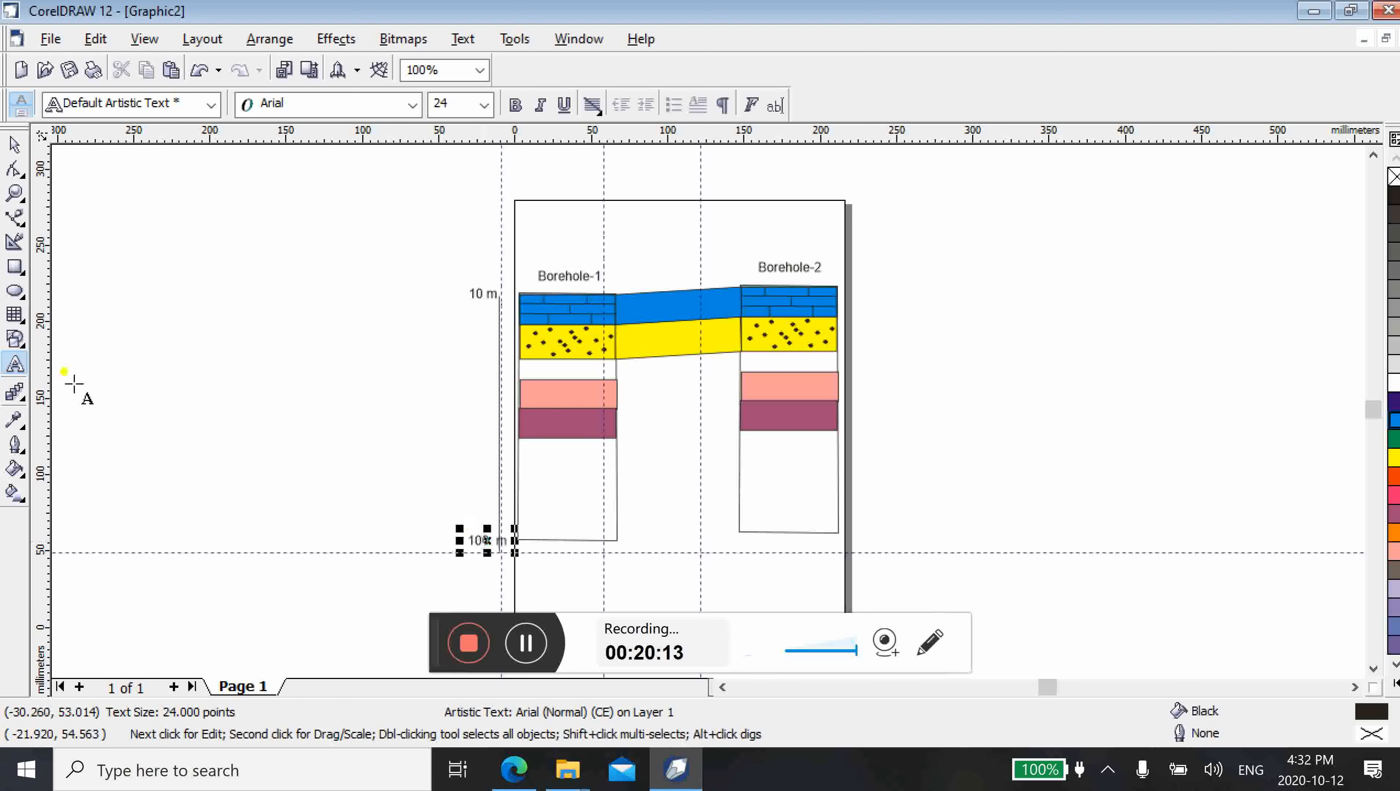
left_click(15, 145)
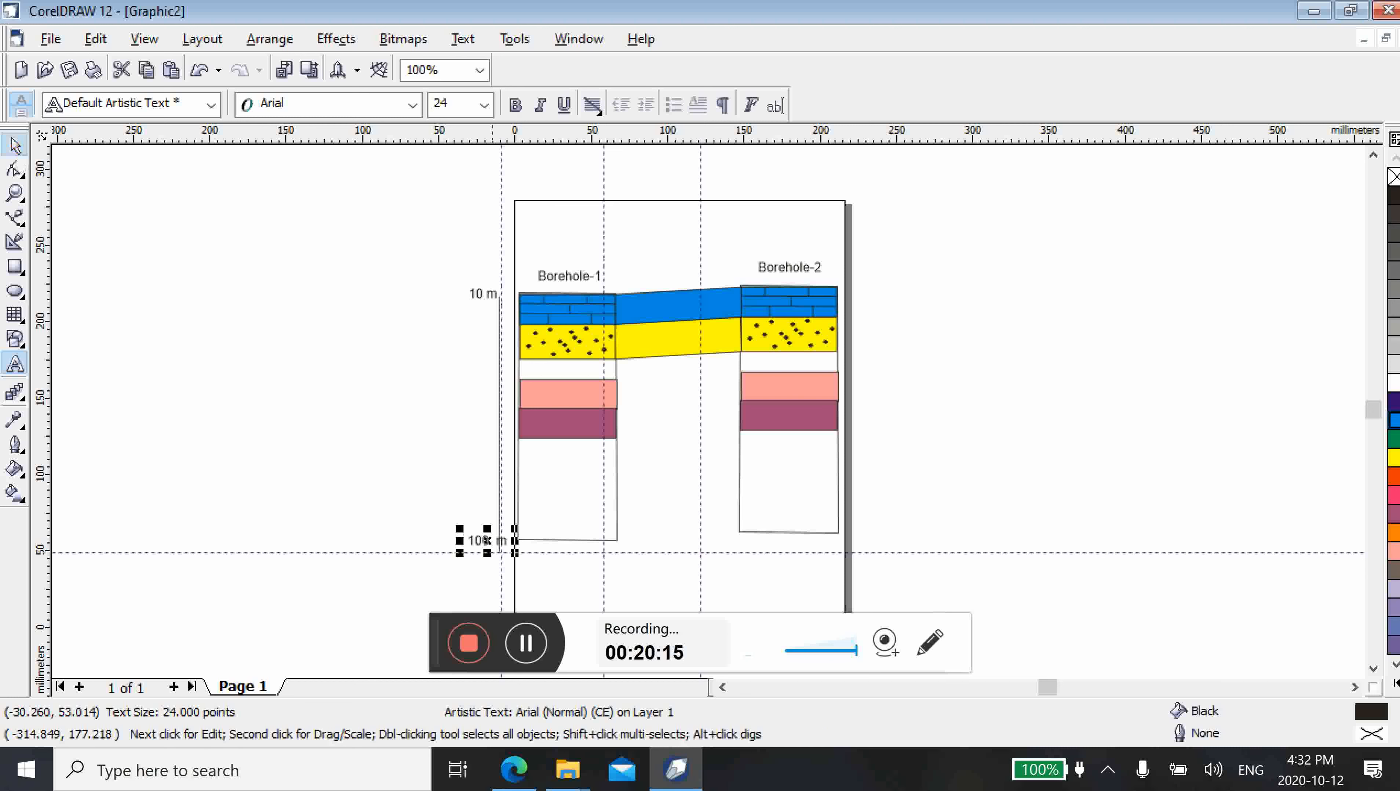
left_click_drag(487, 540, 475, 546)
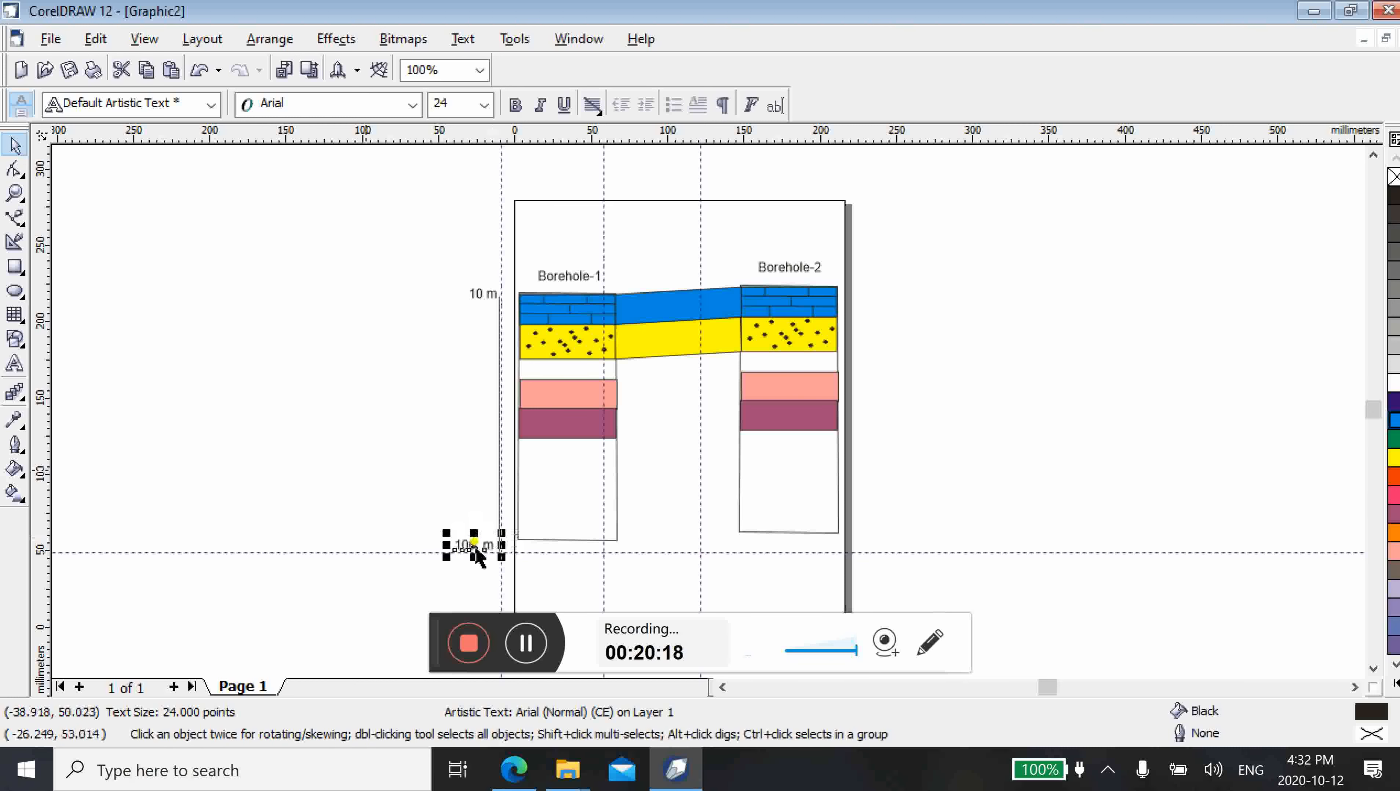
key("Escape")
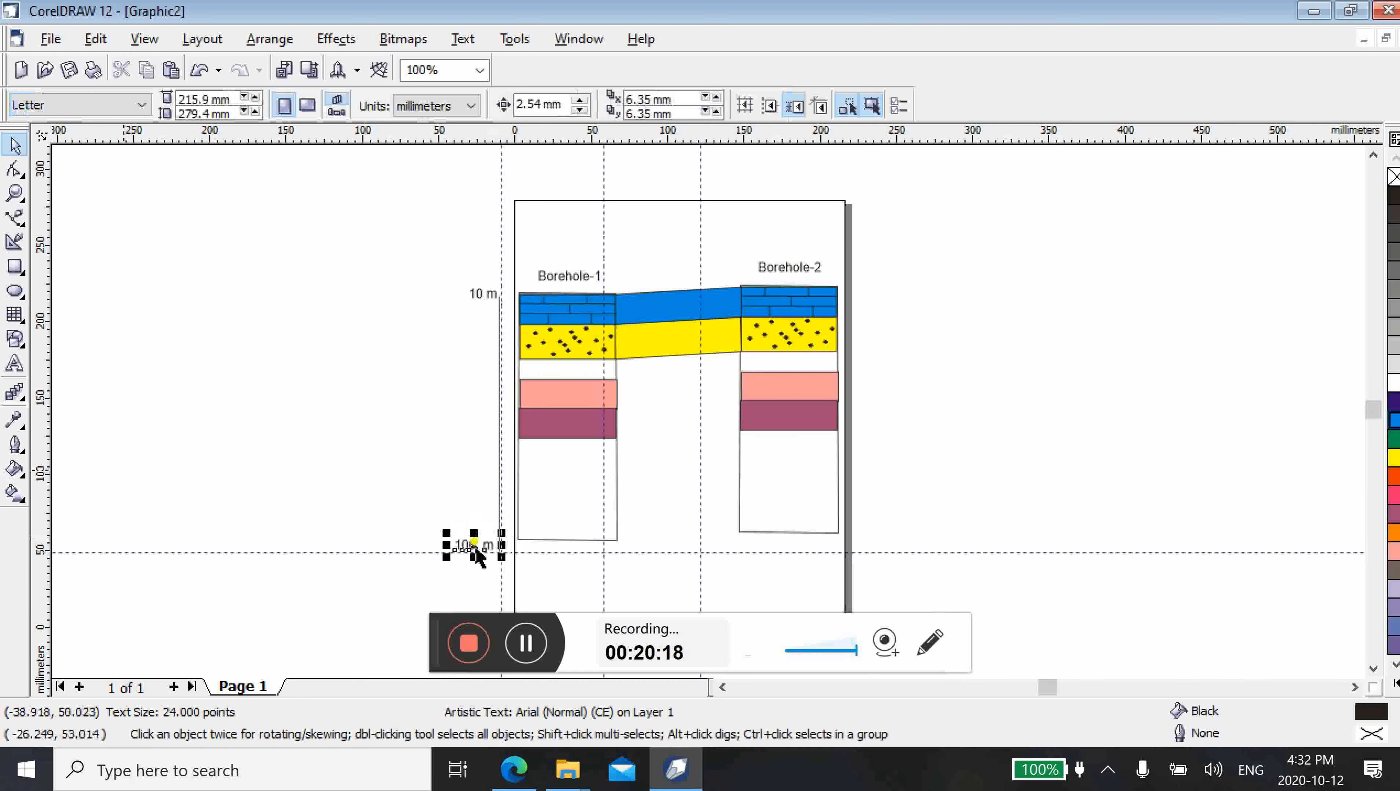
left_click(365, 470)
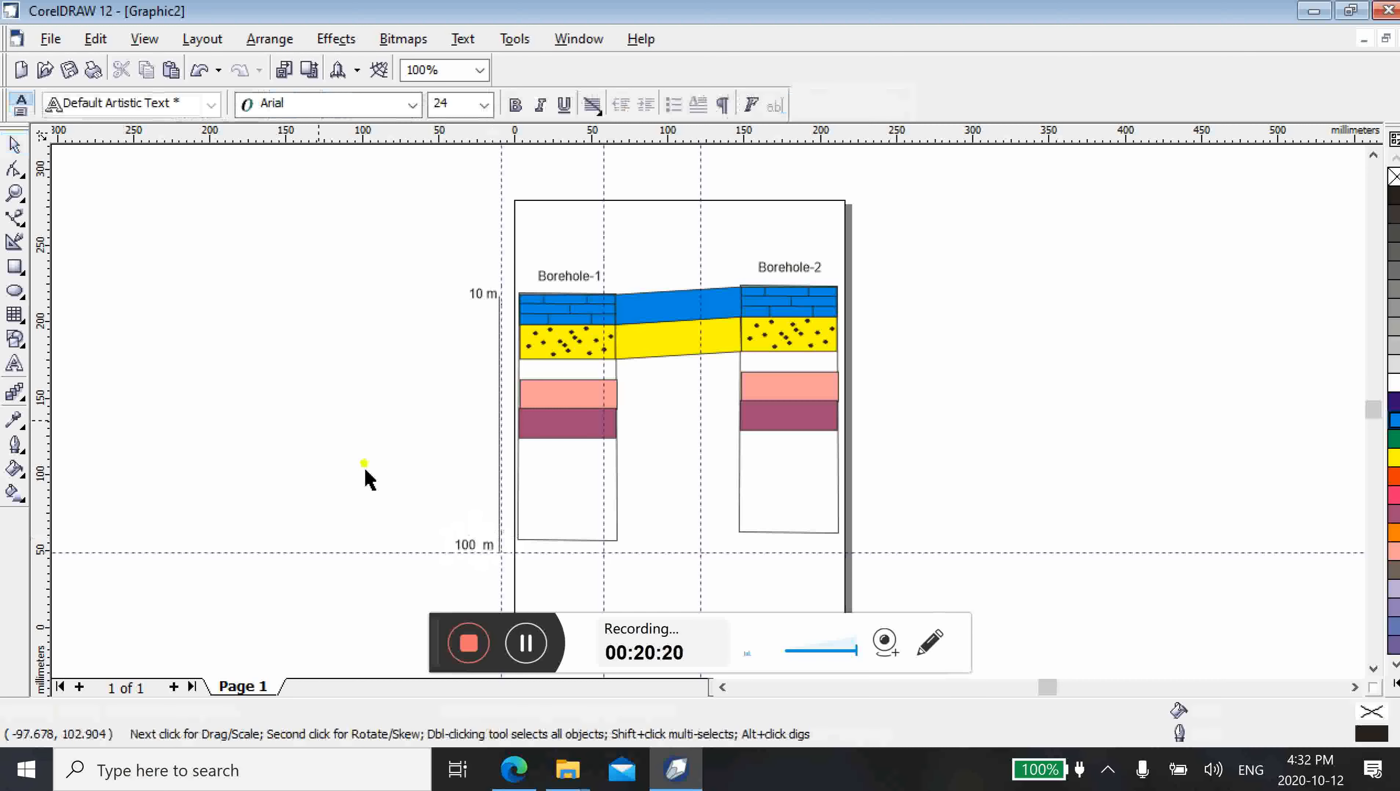
Add the artistic text "Depth" in 24 pt Arial beside the middle of the vertical line, at about x -42.1 mm, y 151.2 mm
key("F8")
left_click(451, 391)
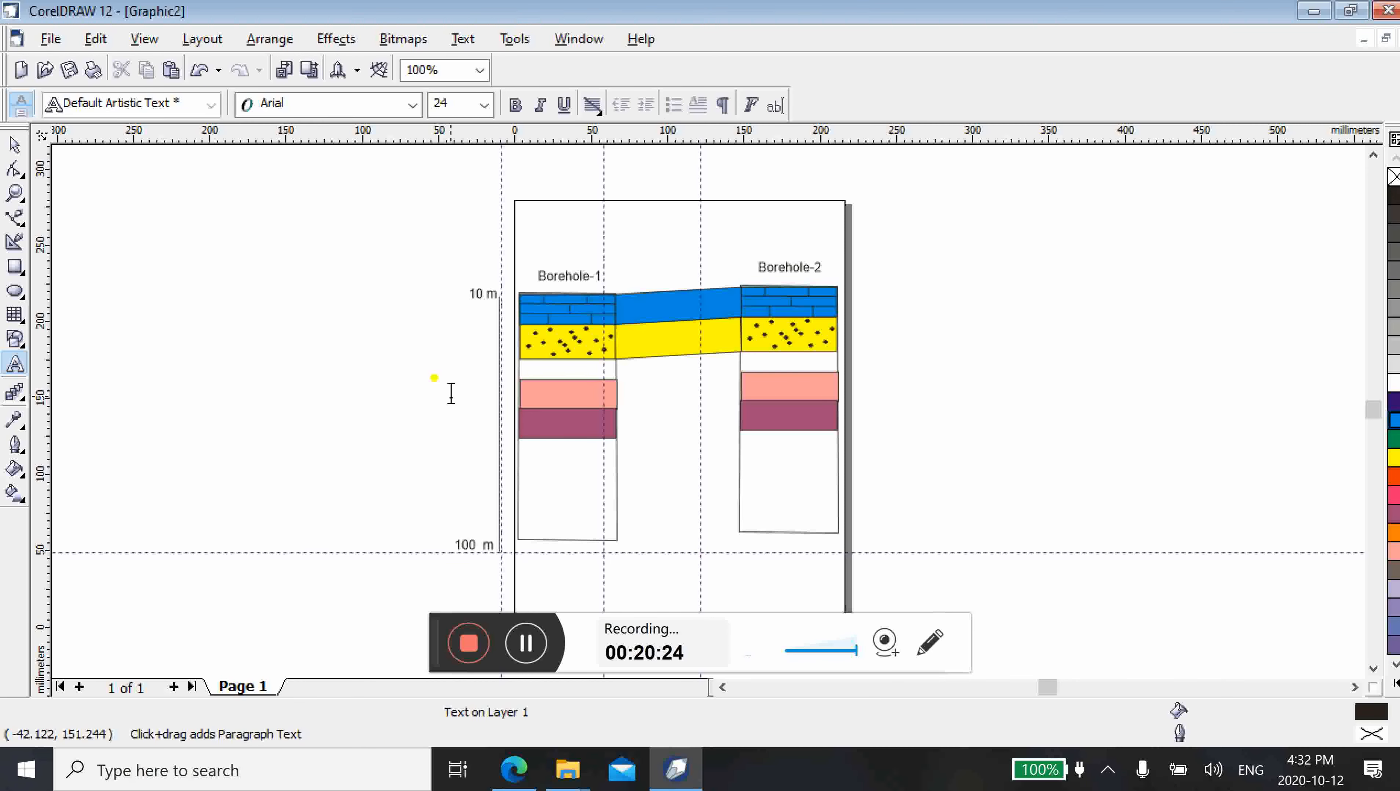
type("D")
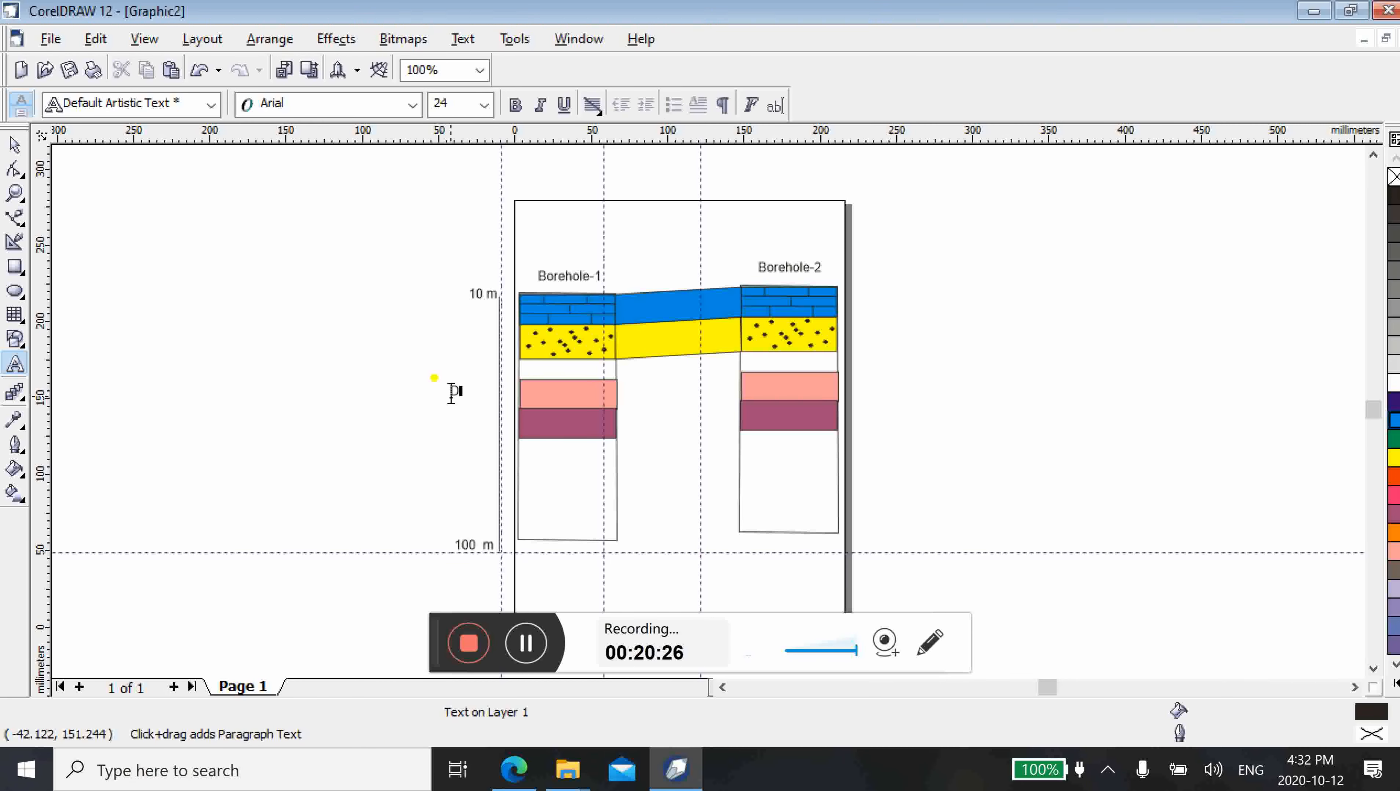
type("epth")
key("Escape")
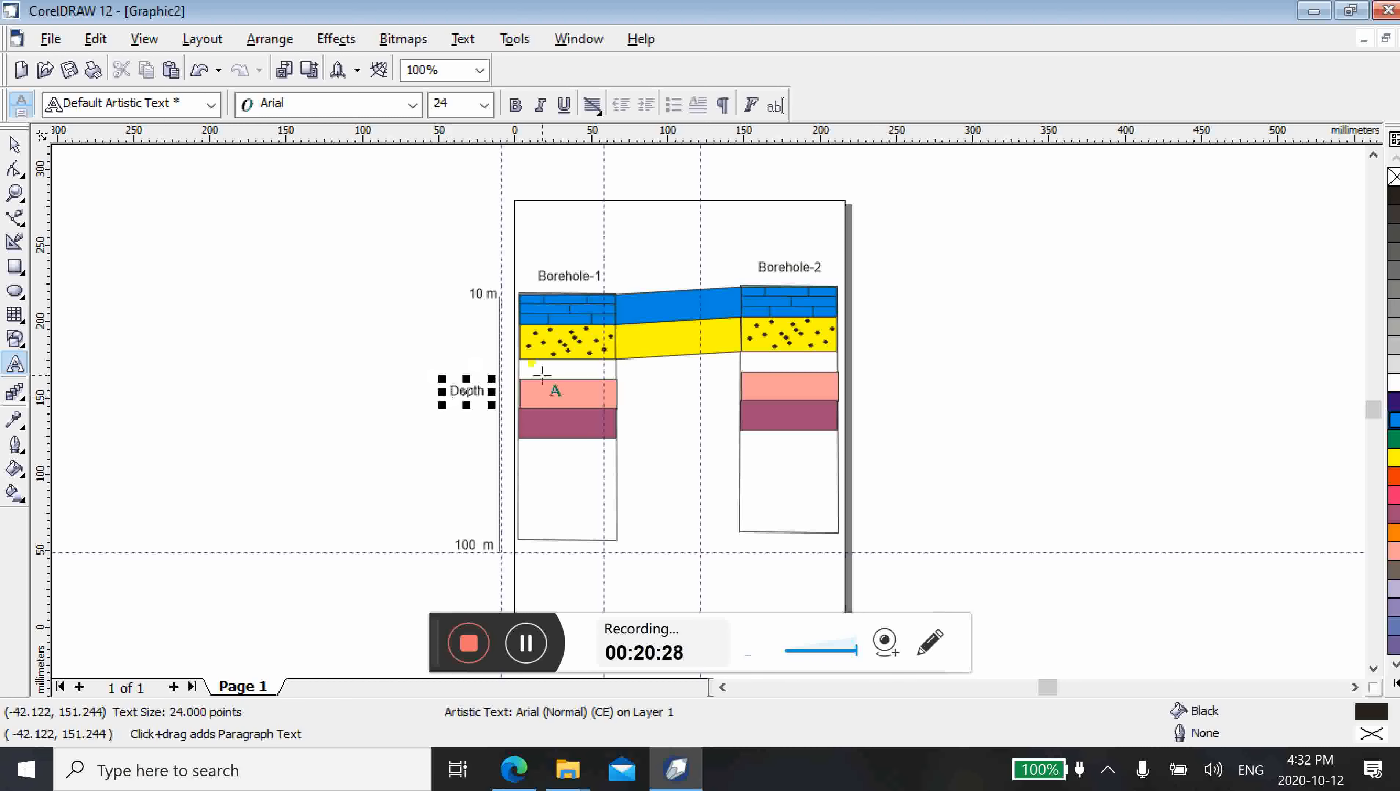
key("space")
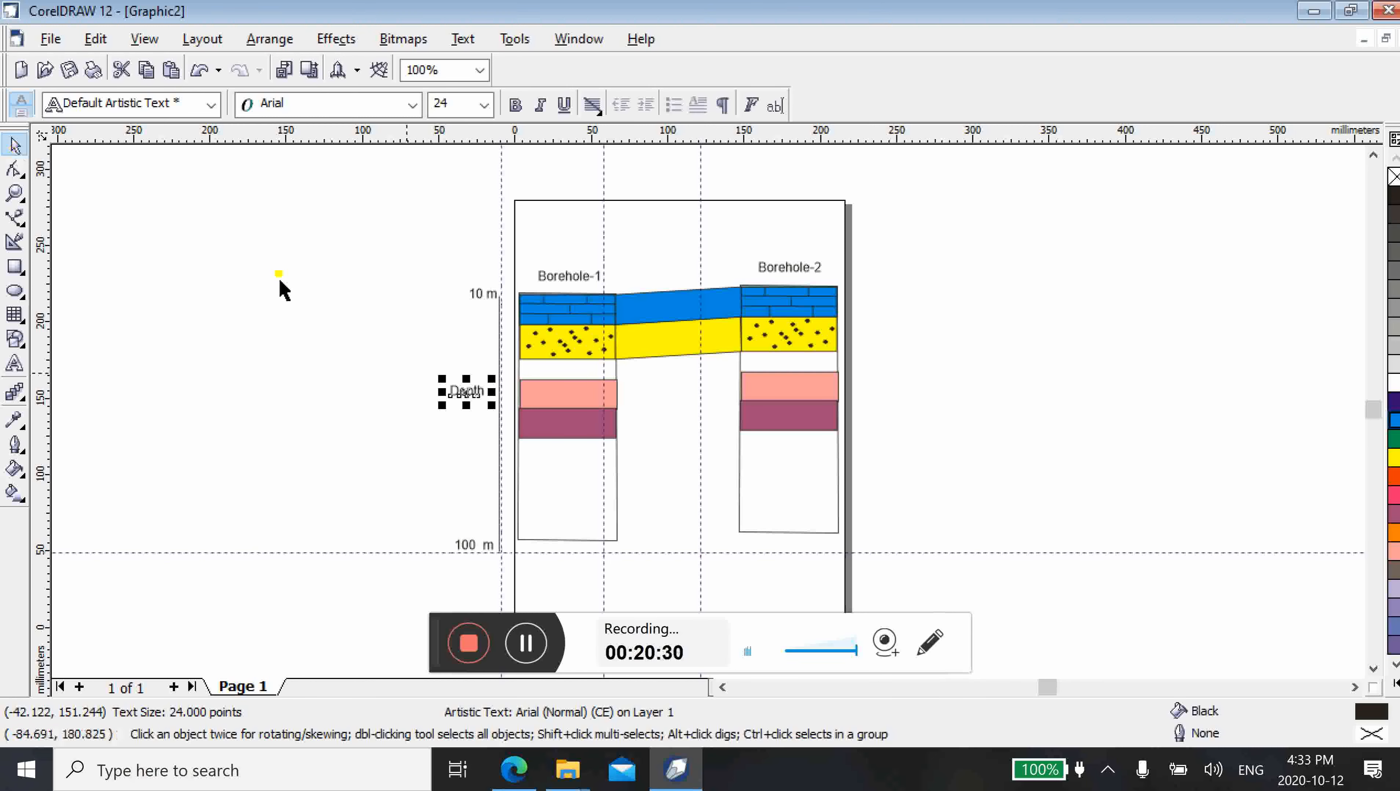
Rotate the "Depth" label by about 85 degrees so it reads upward along the vertical line, and deselect it
left_click(468, 401)
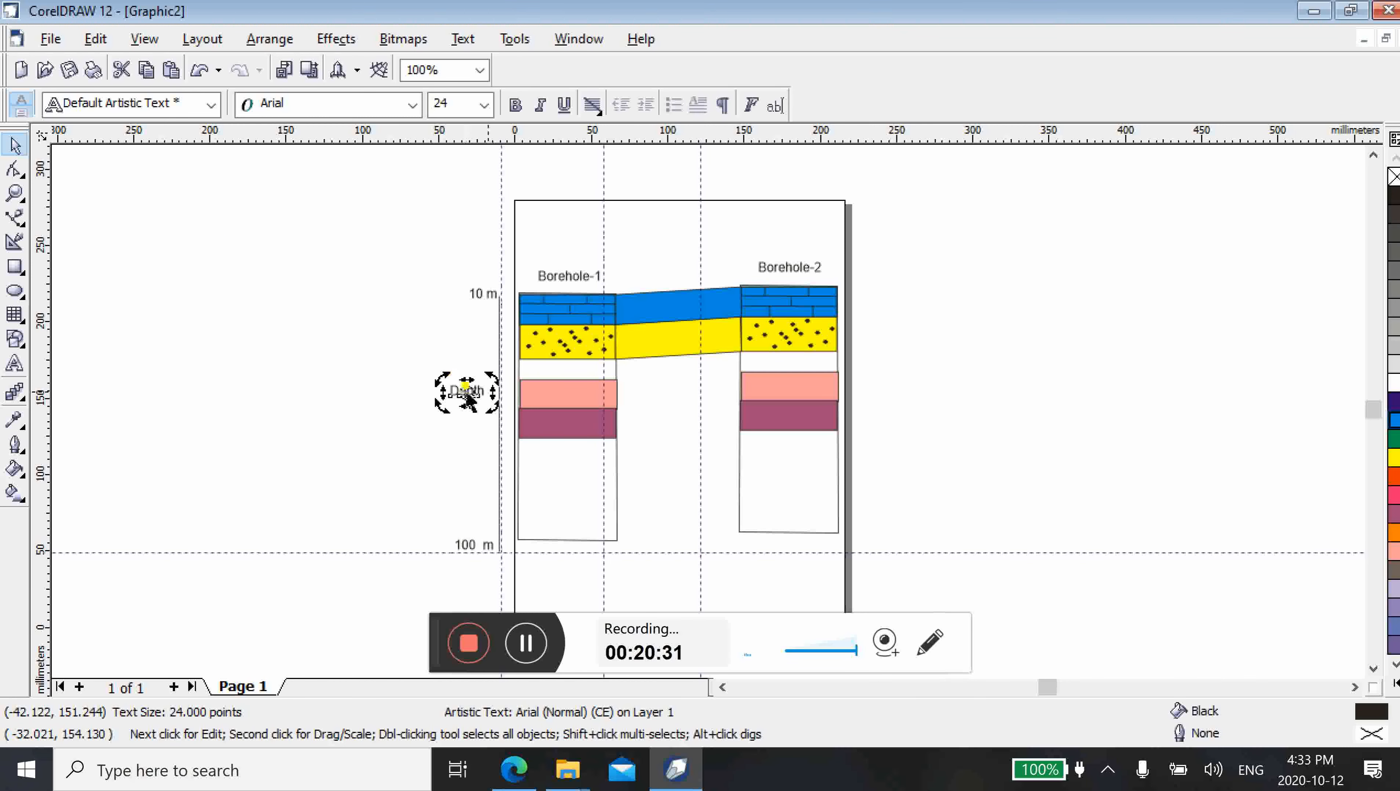
left_click_drag(441, 381, 447, 353)
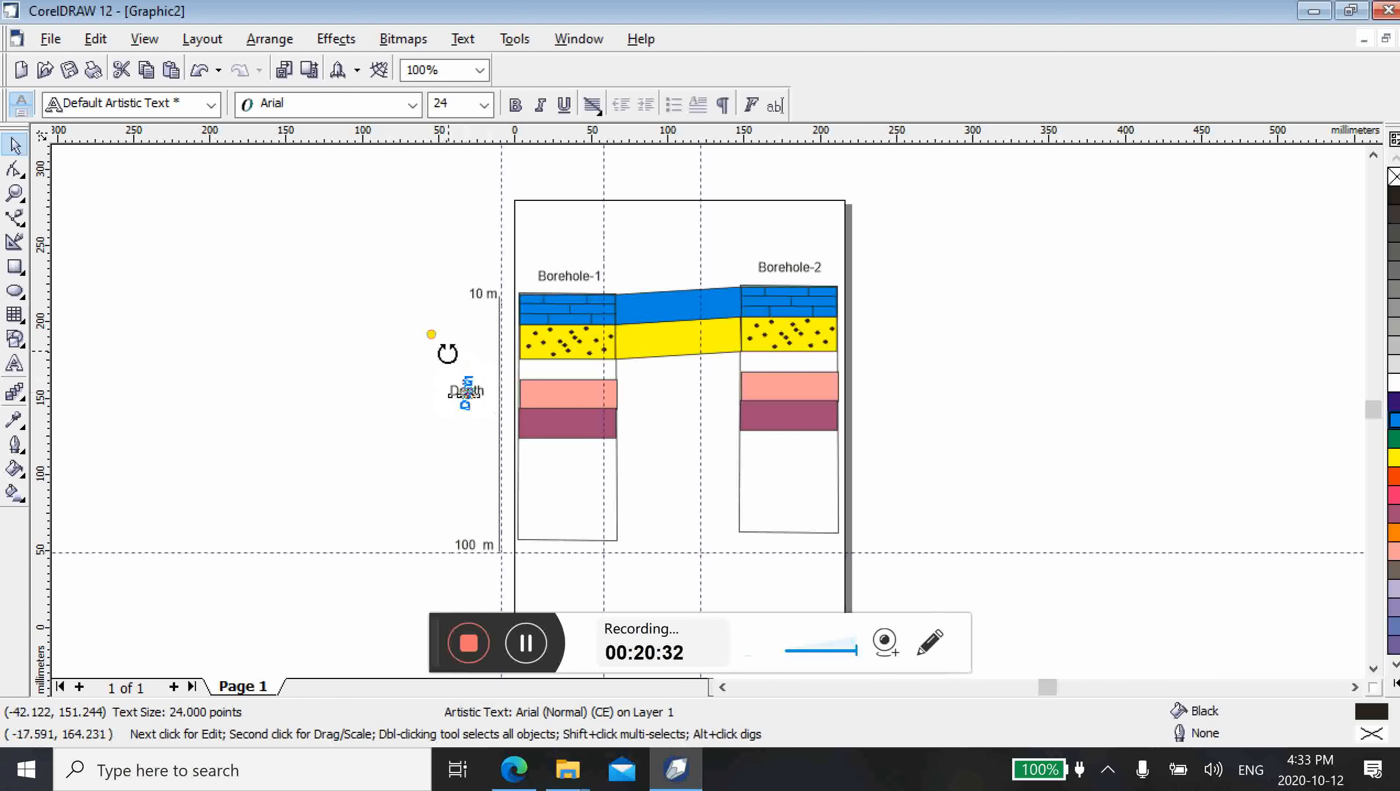
left_click_drag(447, 353, 446, 351)
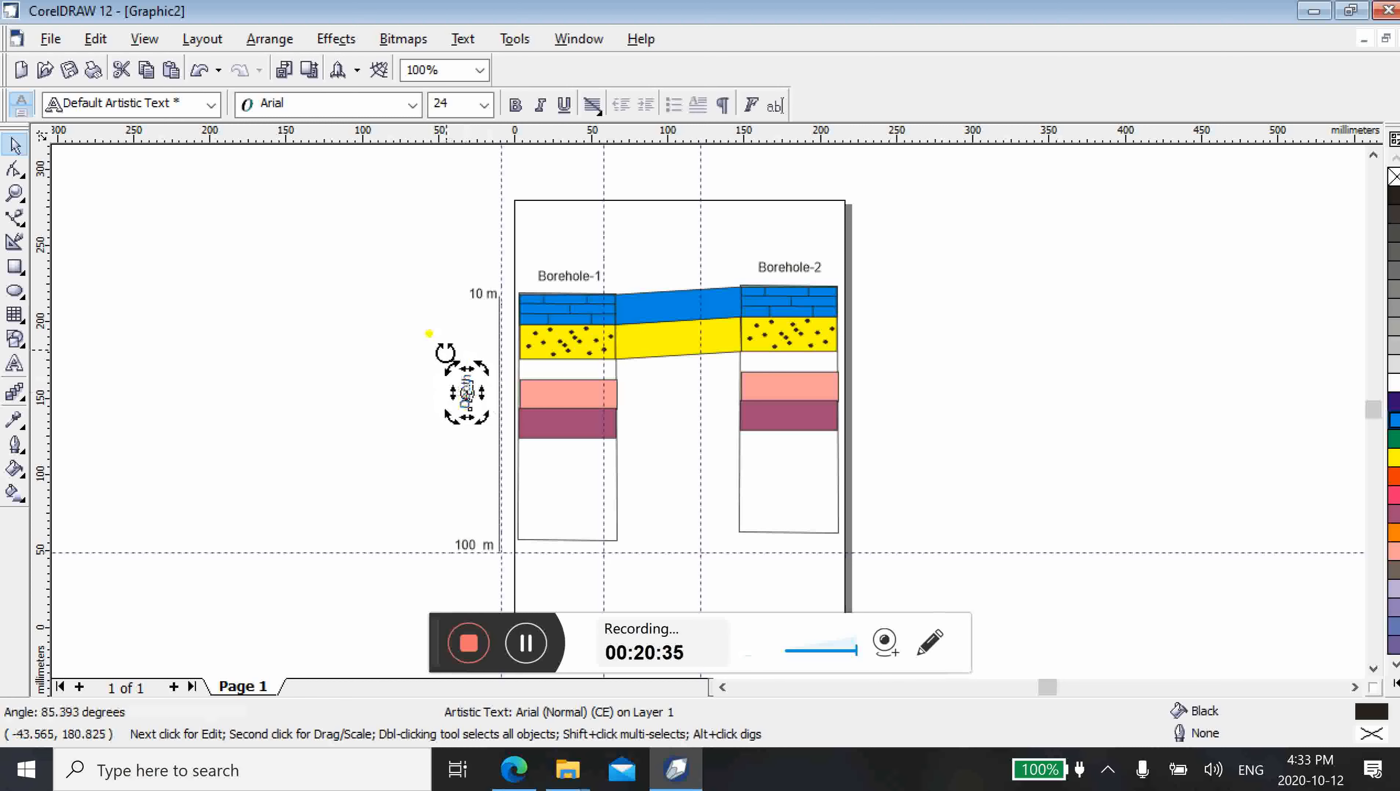
left_click(379, 408)
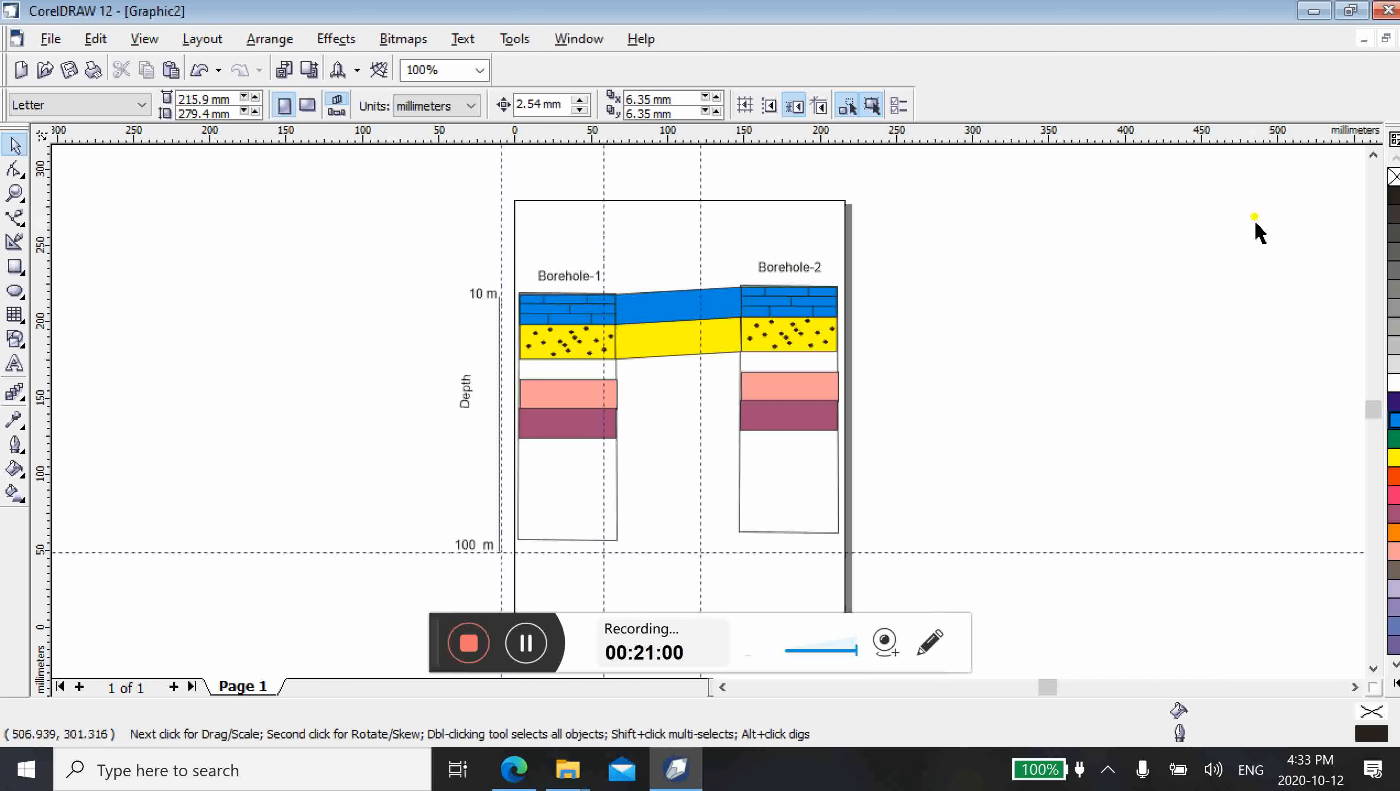
Minimize the Graphic2 drawing and bring up the Graphic1 drawing at full size
left_click(1365, 39)
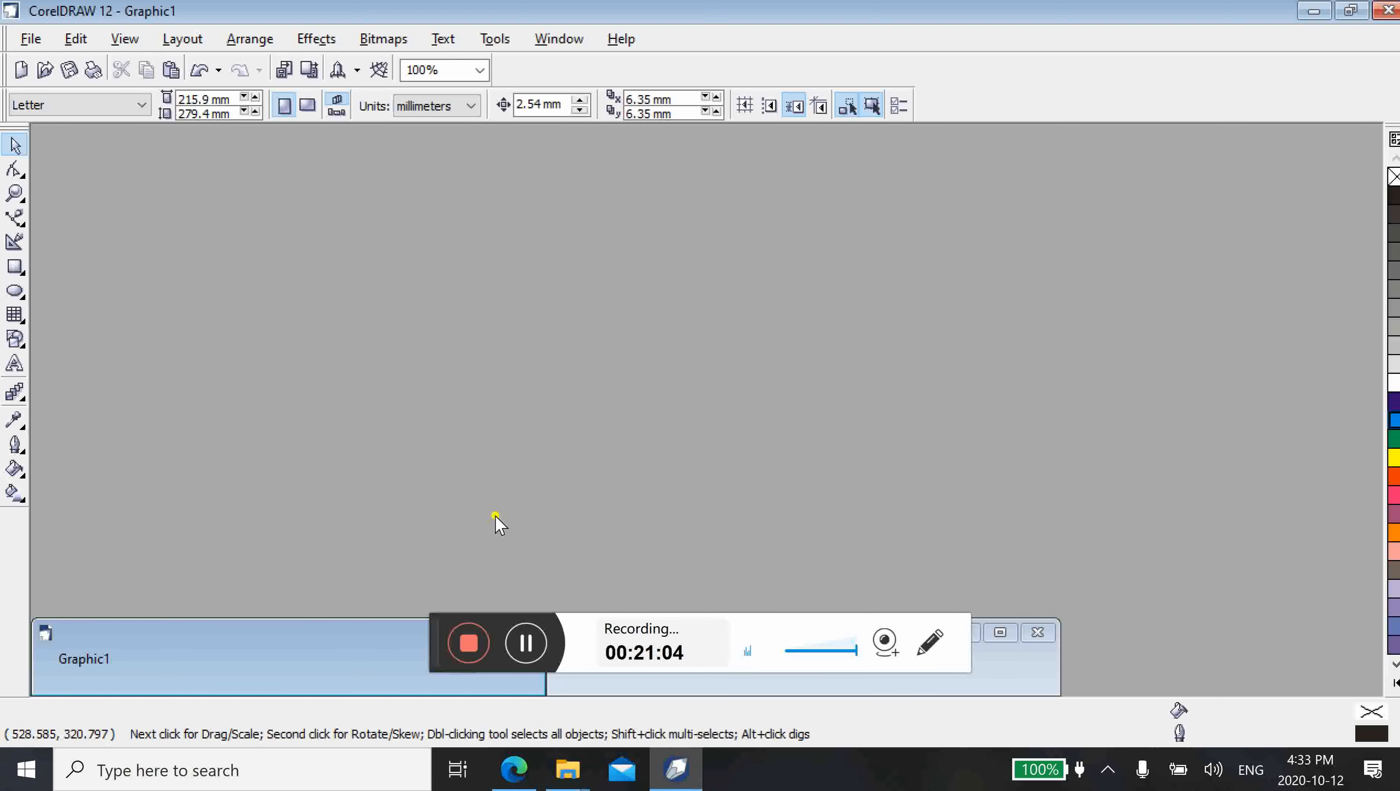
double_click(366, 662)
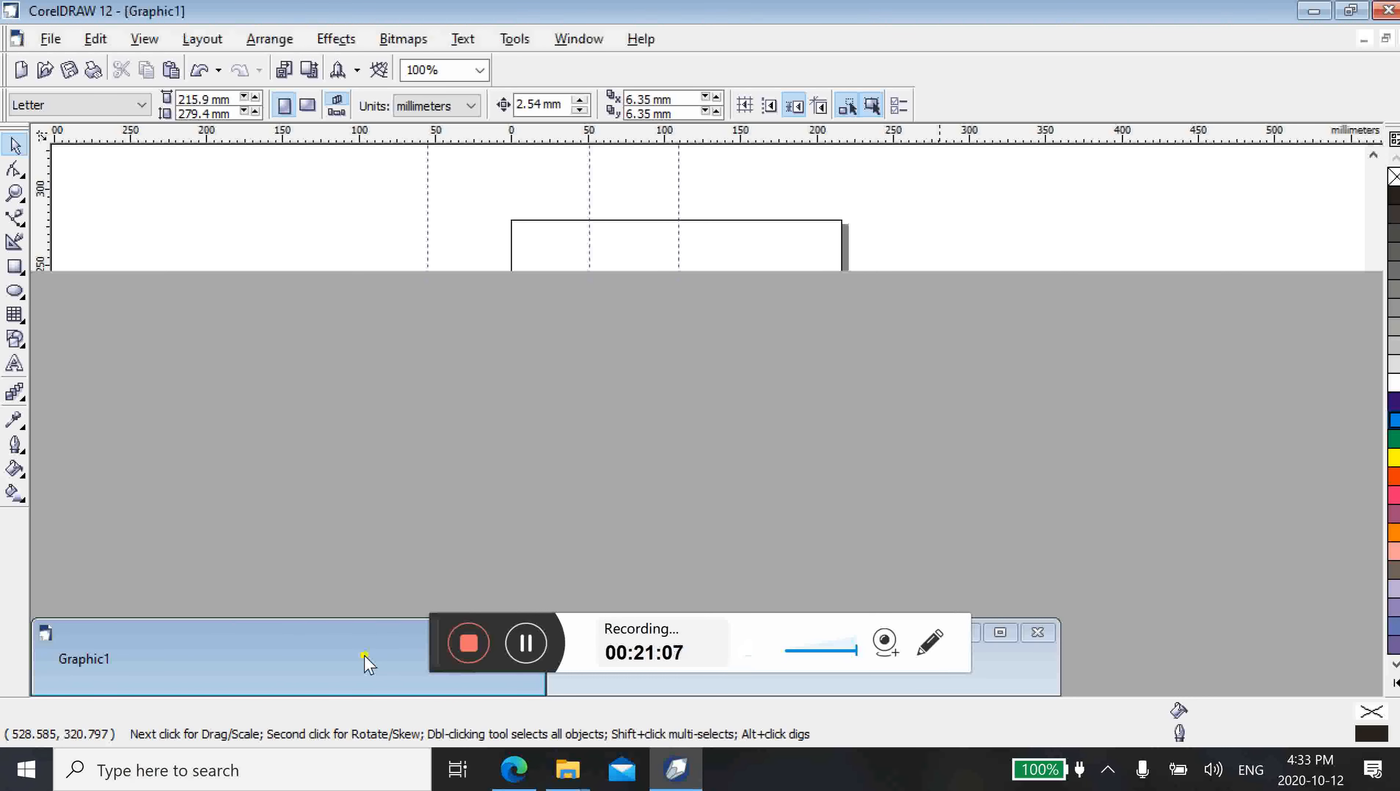